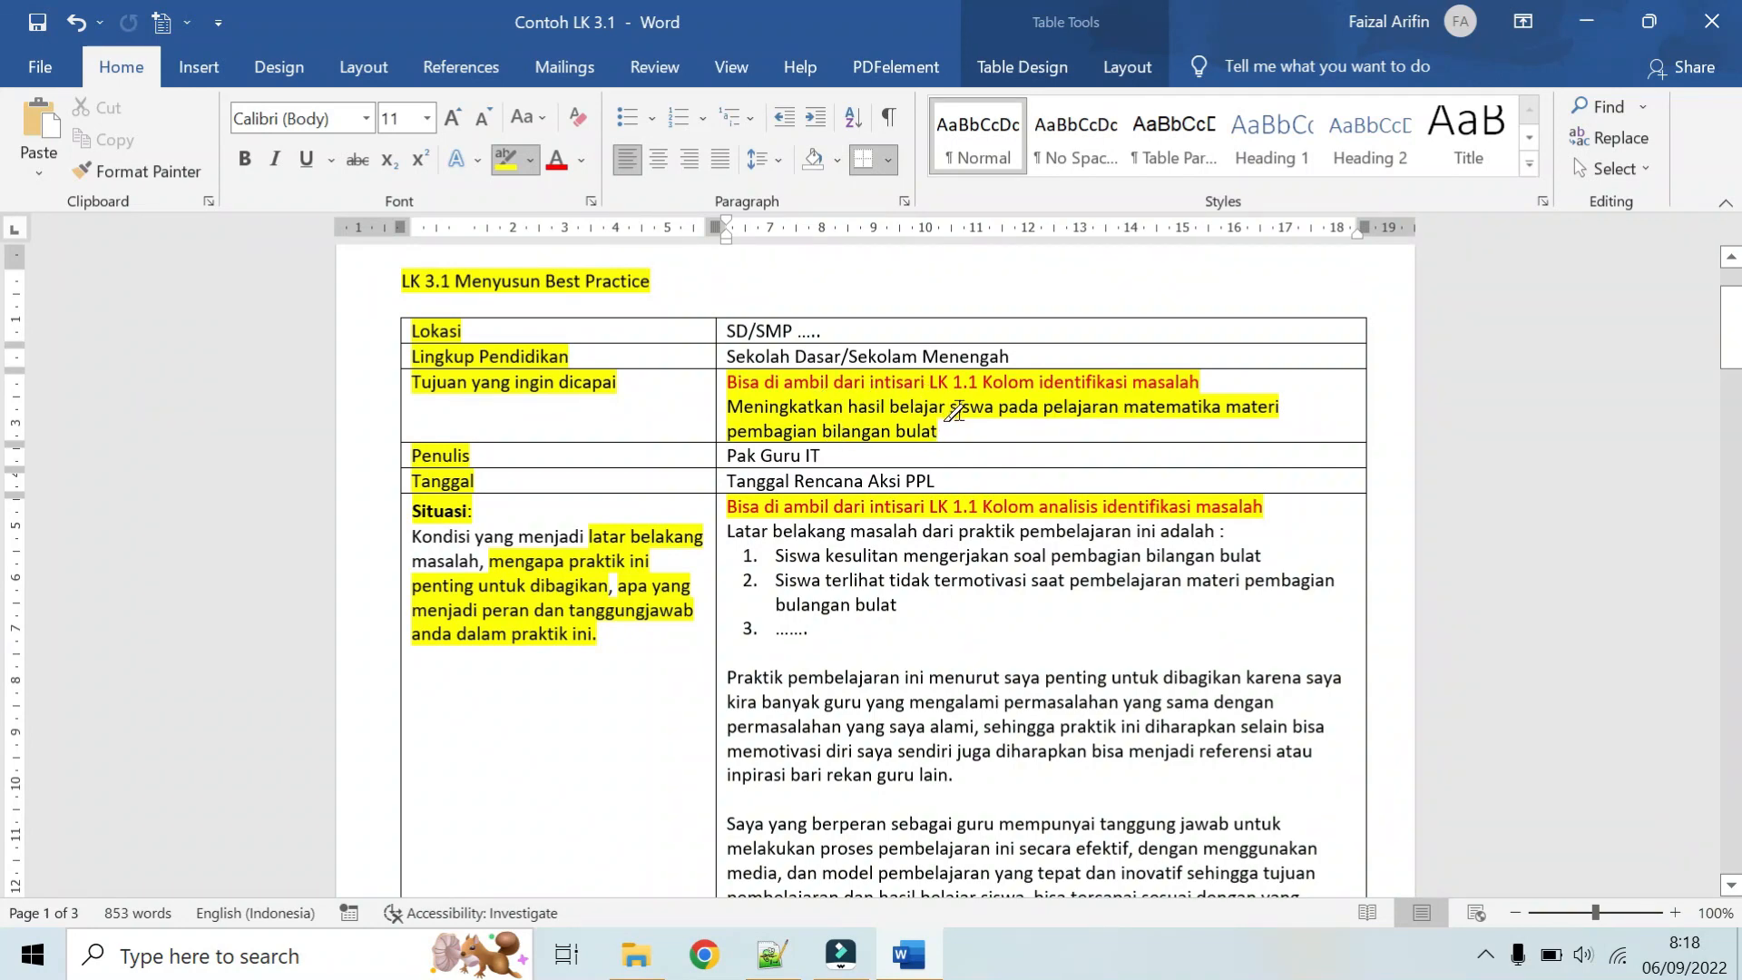
{"action": "scroll", "coordinate": [954, 411], "scroll_direction": "down", "scroll_amount": 1}
{"action": "scroll", "coordinate": [955, 411], "scroll_direction": "down", "scroll_amount": 1}
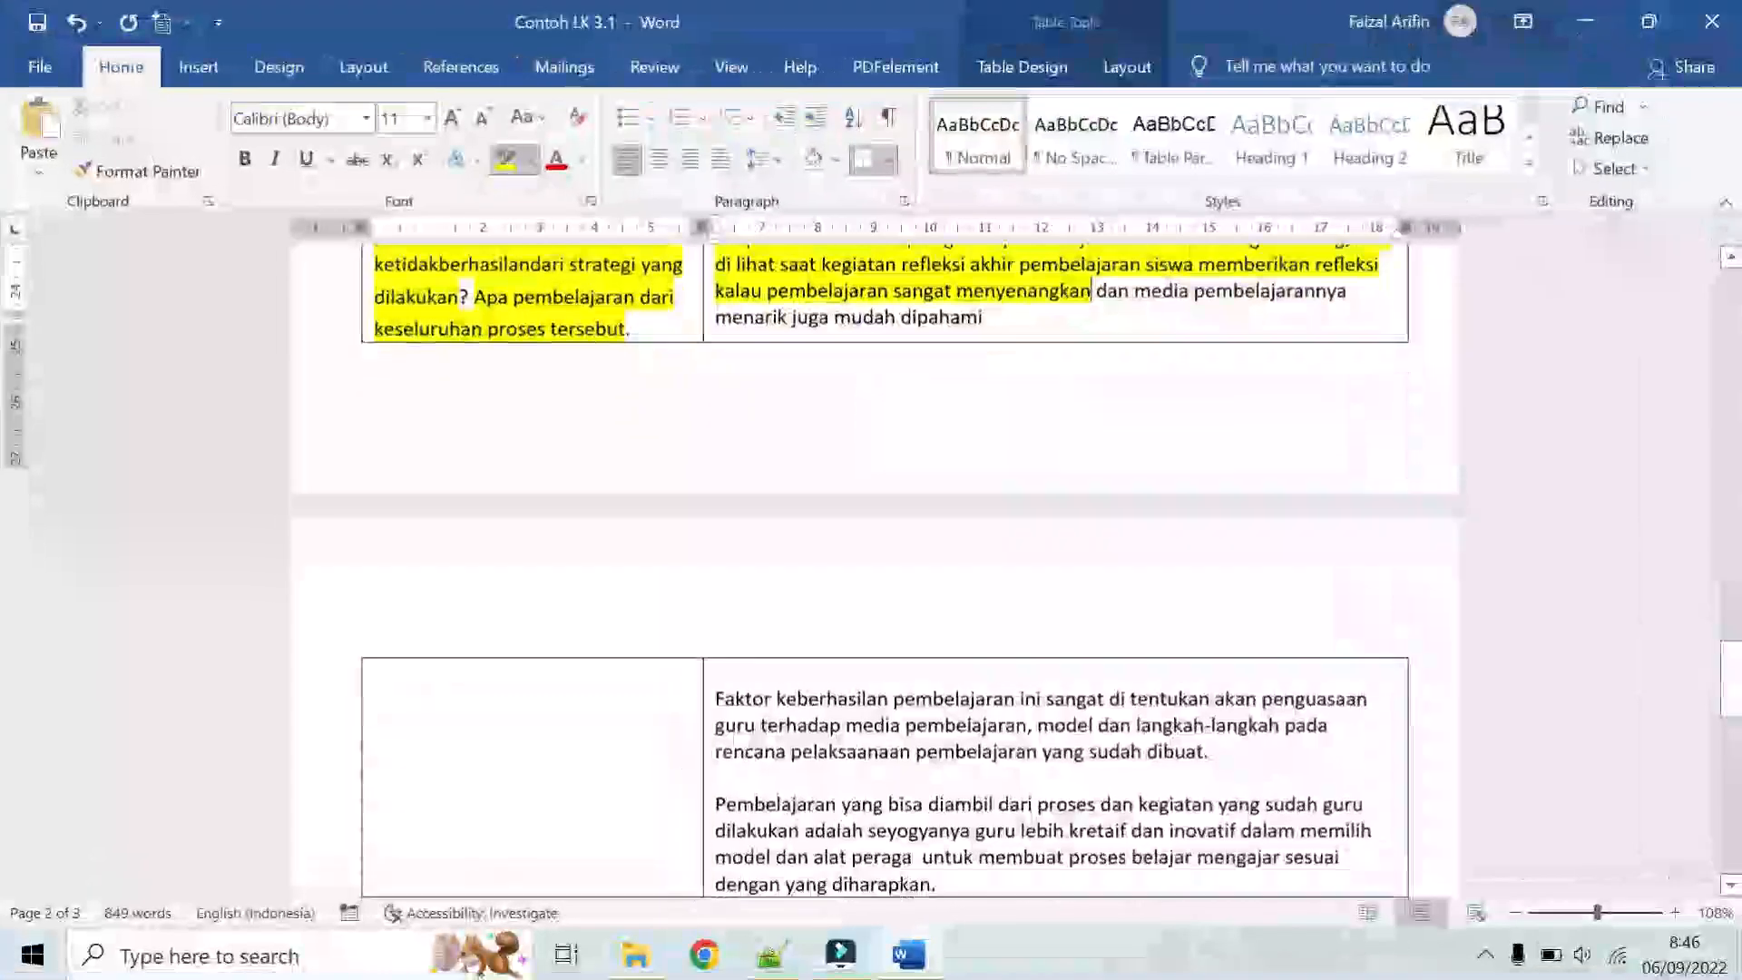
{"action": "scroll", "coordinate": [875, 562], "scroll_direction": "down", "scroll_amount": 3}
{"action": "scroll", "coordinate": [576, 491], "scroll_direction": "up", "scroll_amount": 6}
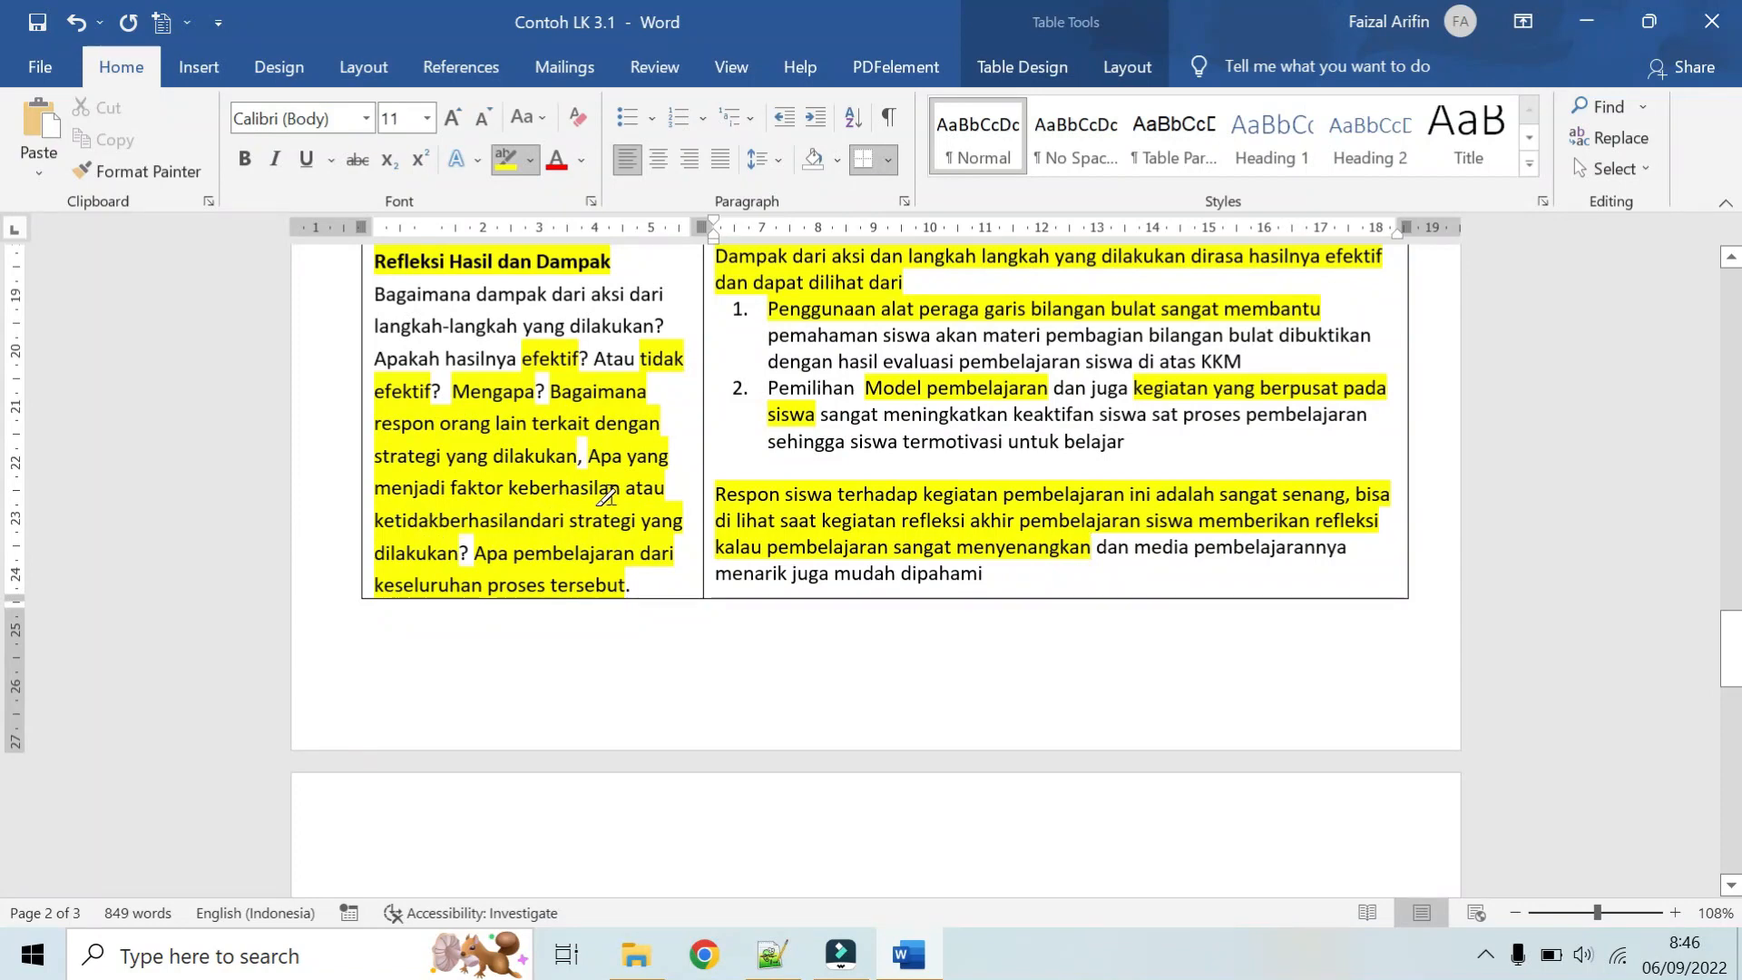
{"action": "scroll", "coordinate": [440, 517], "scroll_direction": "down", "scroll_amount": 5}
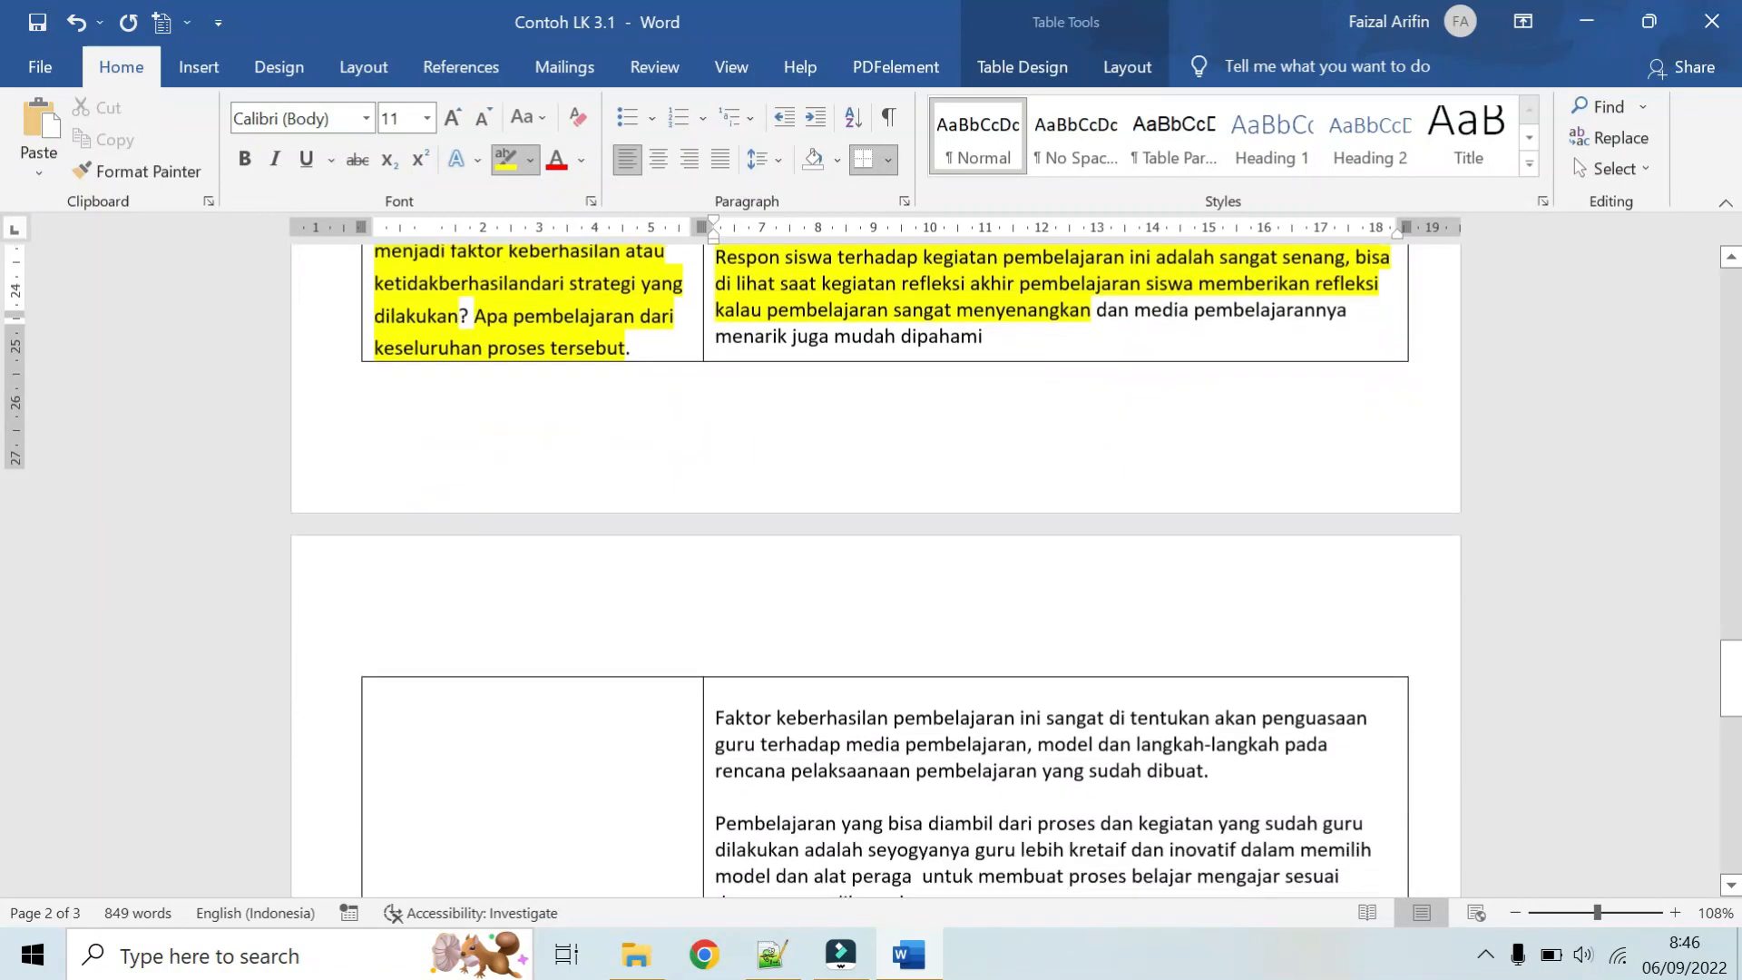
{"action": "scroll", "coordinate": [636, 435], "scroll_direction": "down", "scroll_amount": 1}
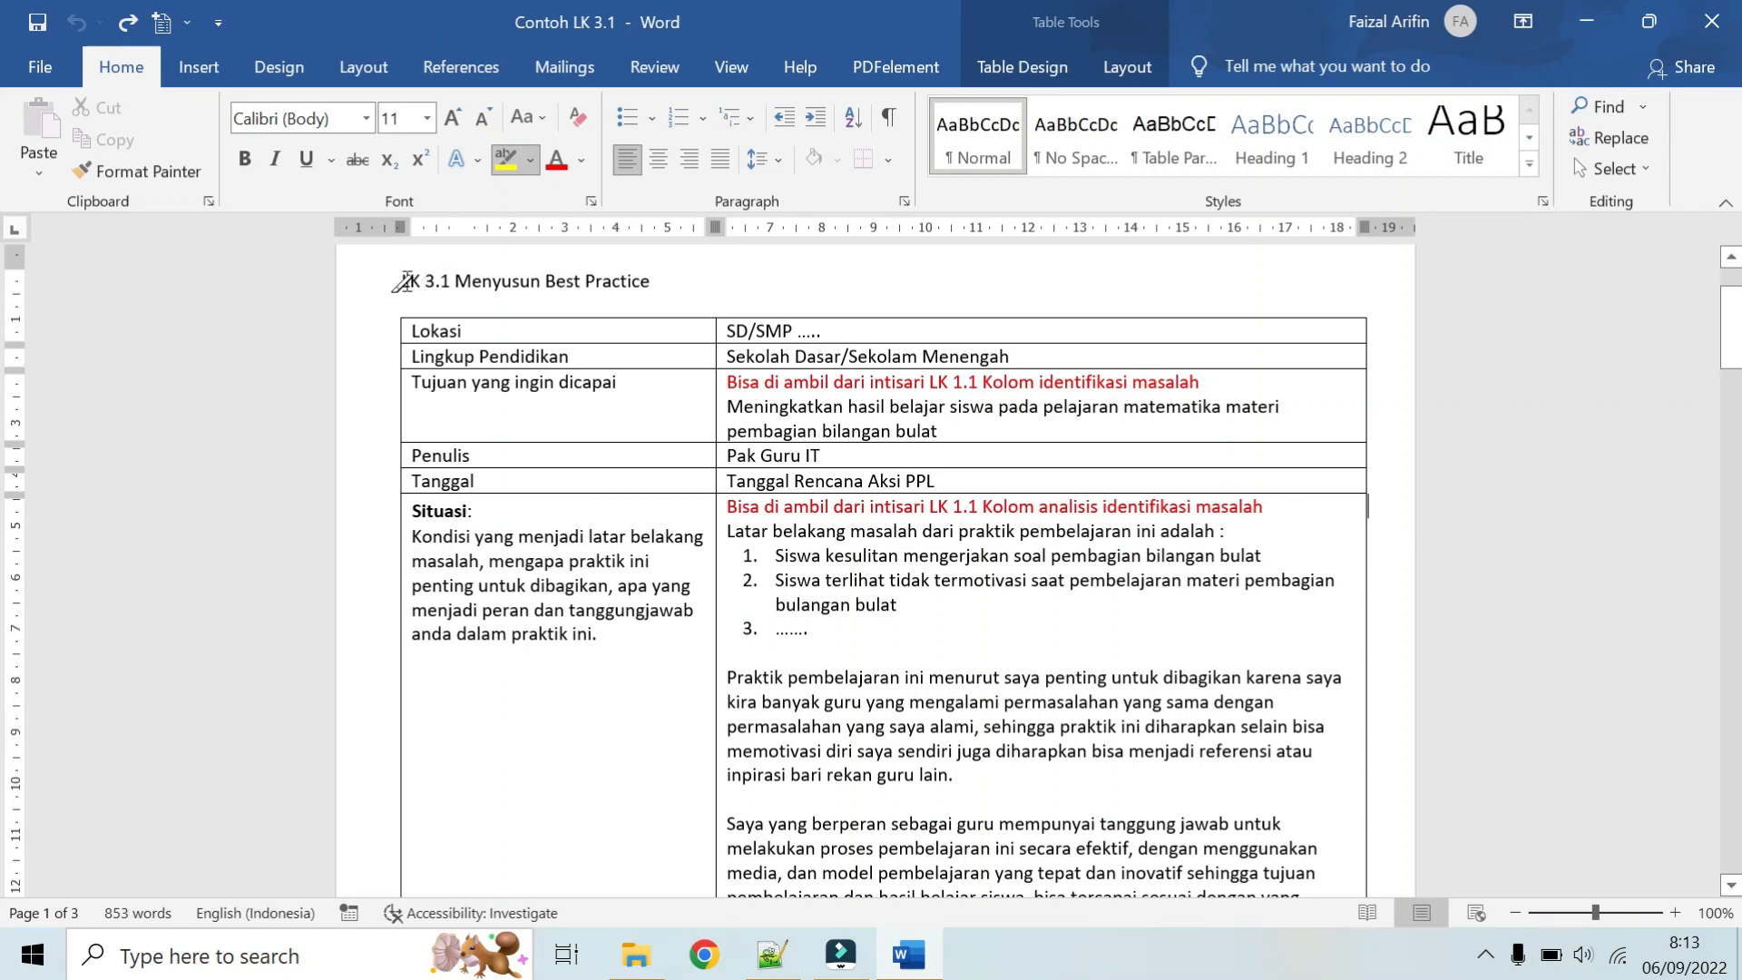
Step: Highlight the title "LK 3.1 Menyusun Best Practice" in yellow
{"action": "left_click_drag", "start_coordinate": [403, 283], "coordinate": [651, 279]}
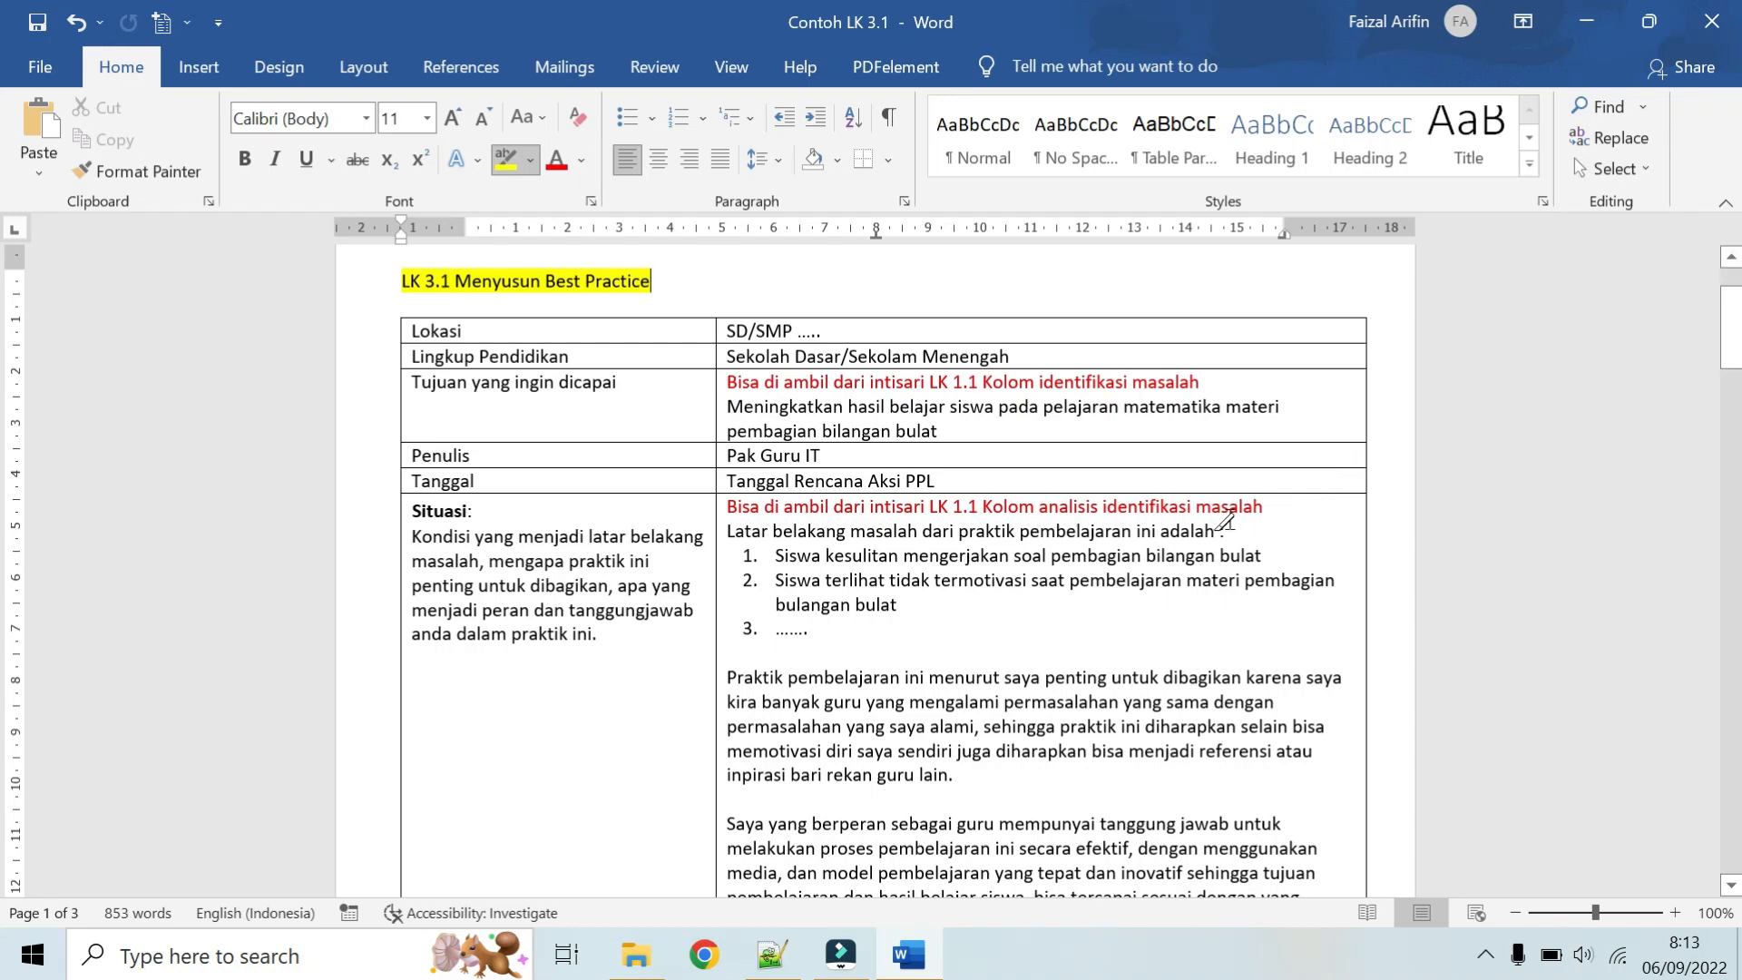
Step: Look through the worksheet table from the identity rows to the Situasi, Tantangan and Aksi sections
{"action": "scroll", "coordinate": [983, 514], "scroll_direction": "down", "scroll_amount": 1}
{"action": "scroll", "coordinate": [982, 514], "scroll_direction": "down", "scroll_amount": 10}
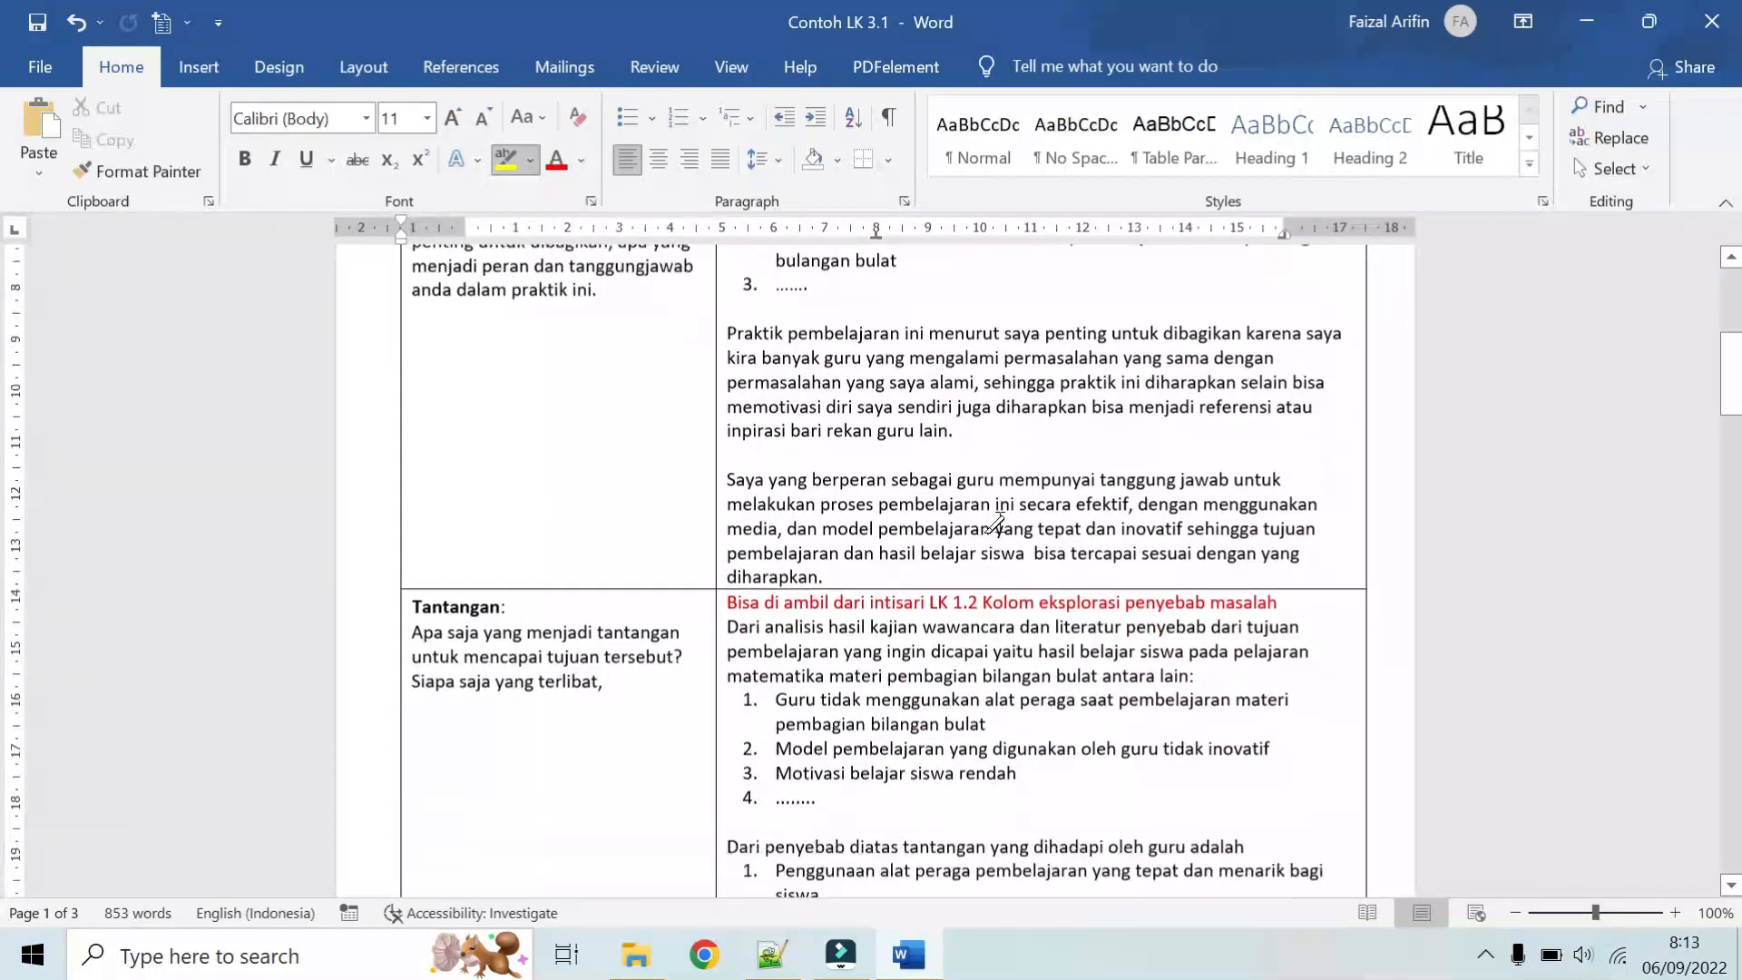
{"action": "scroll", "coordinate": [996, 522], "scroll_direction": "down", "scroll_amount": 8}
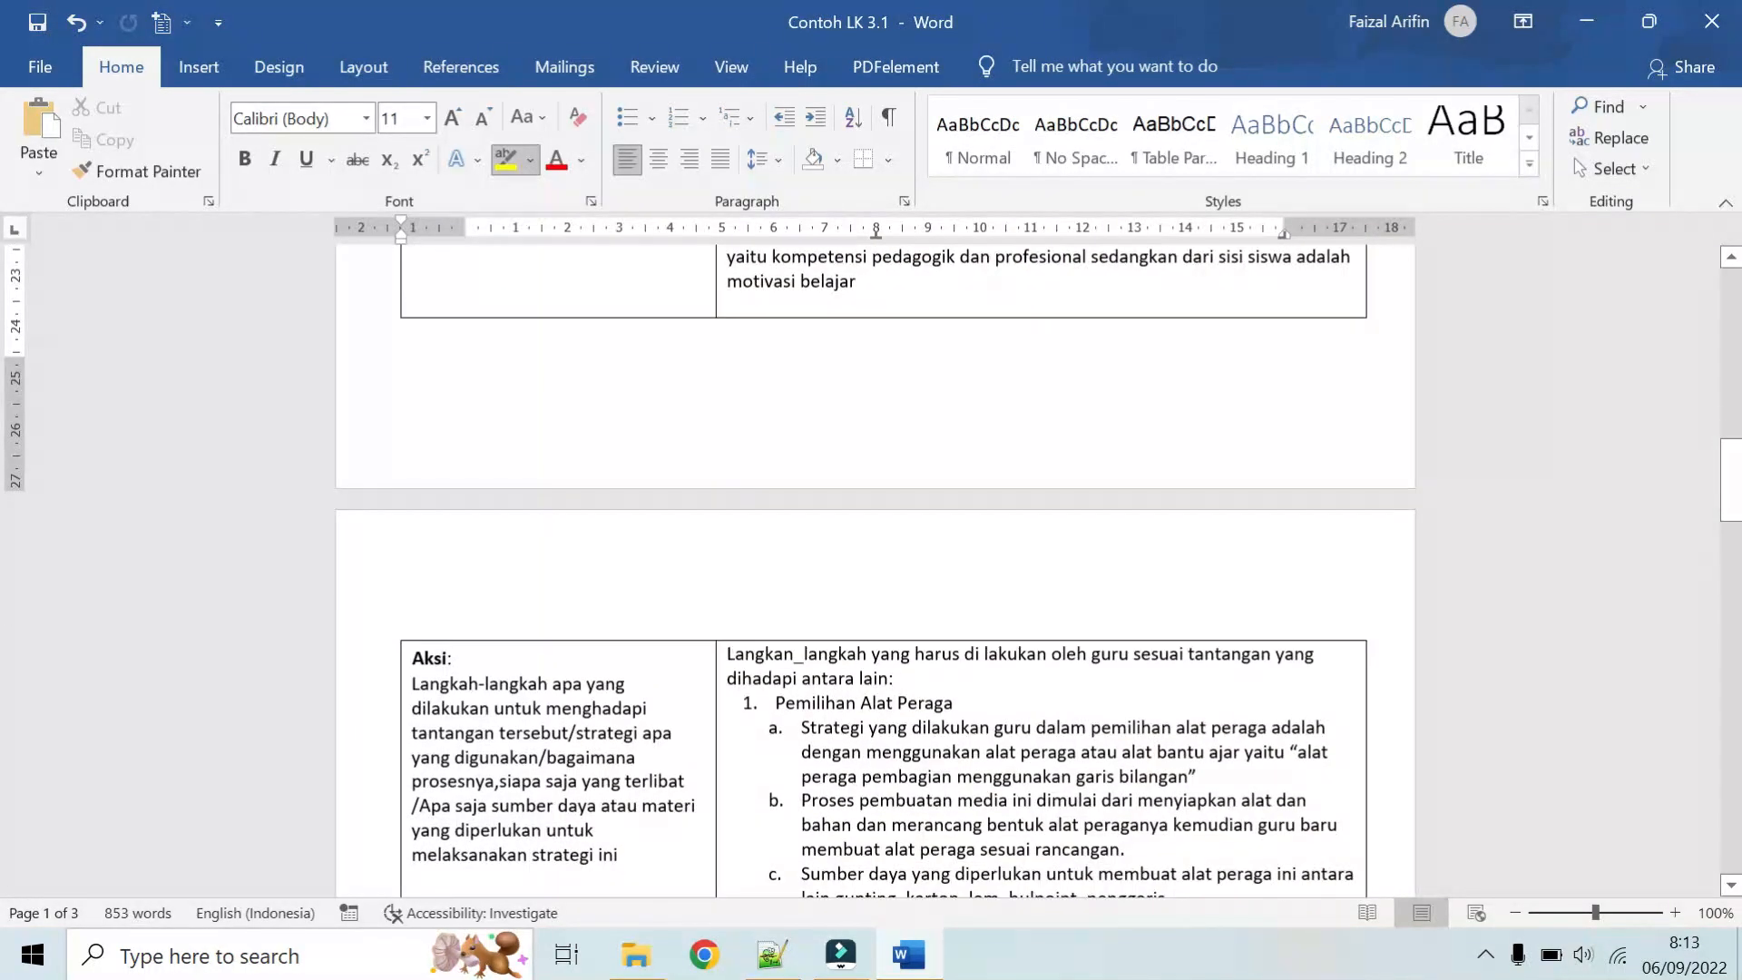
{"action": "scroll", "coordinate": [869, 503], "scroll_direction": "up", "scroll_amount": 13}
{"action": "scroll", "coordinate": [869, 504], "scroll_direction": "up", "scroll_amount": 12}
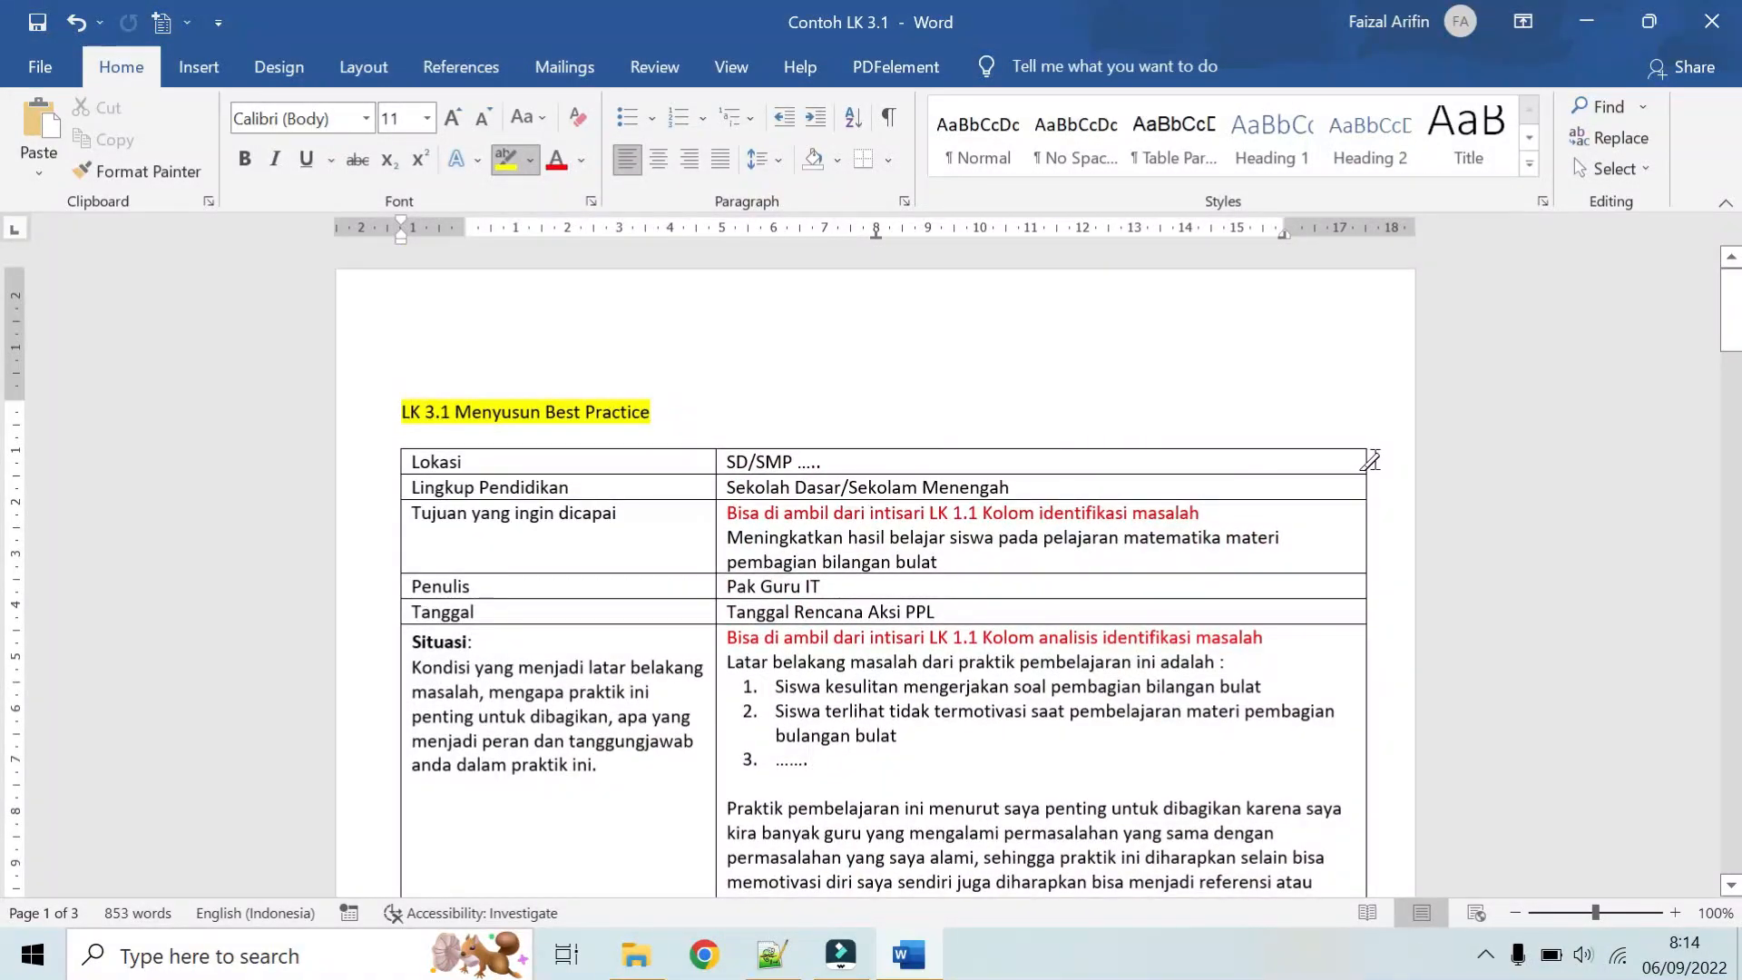
{"action": "scroll", "coordinate": [1372, 464], "scroll_direction": "down", "scroll_amount": 2}
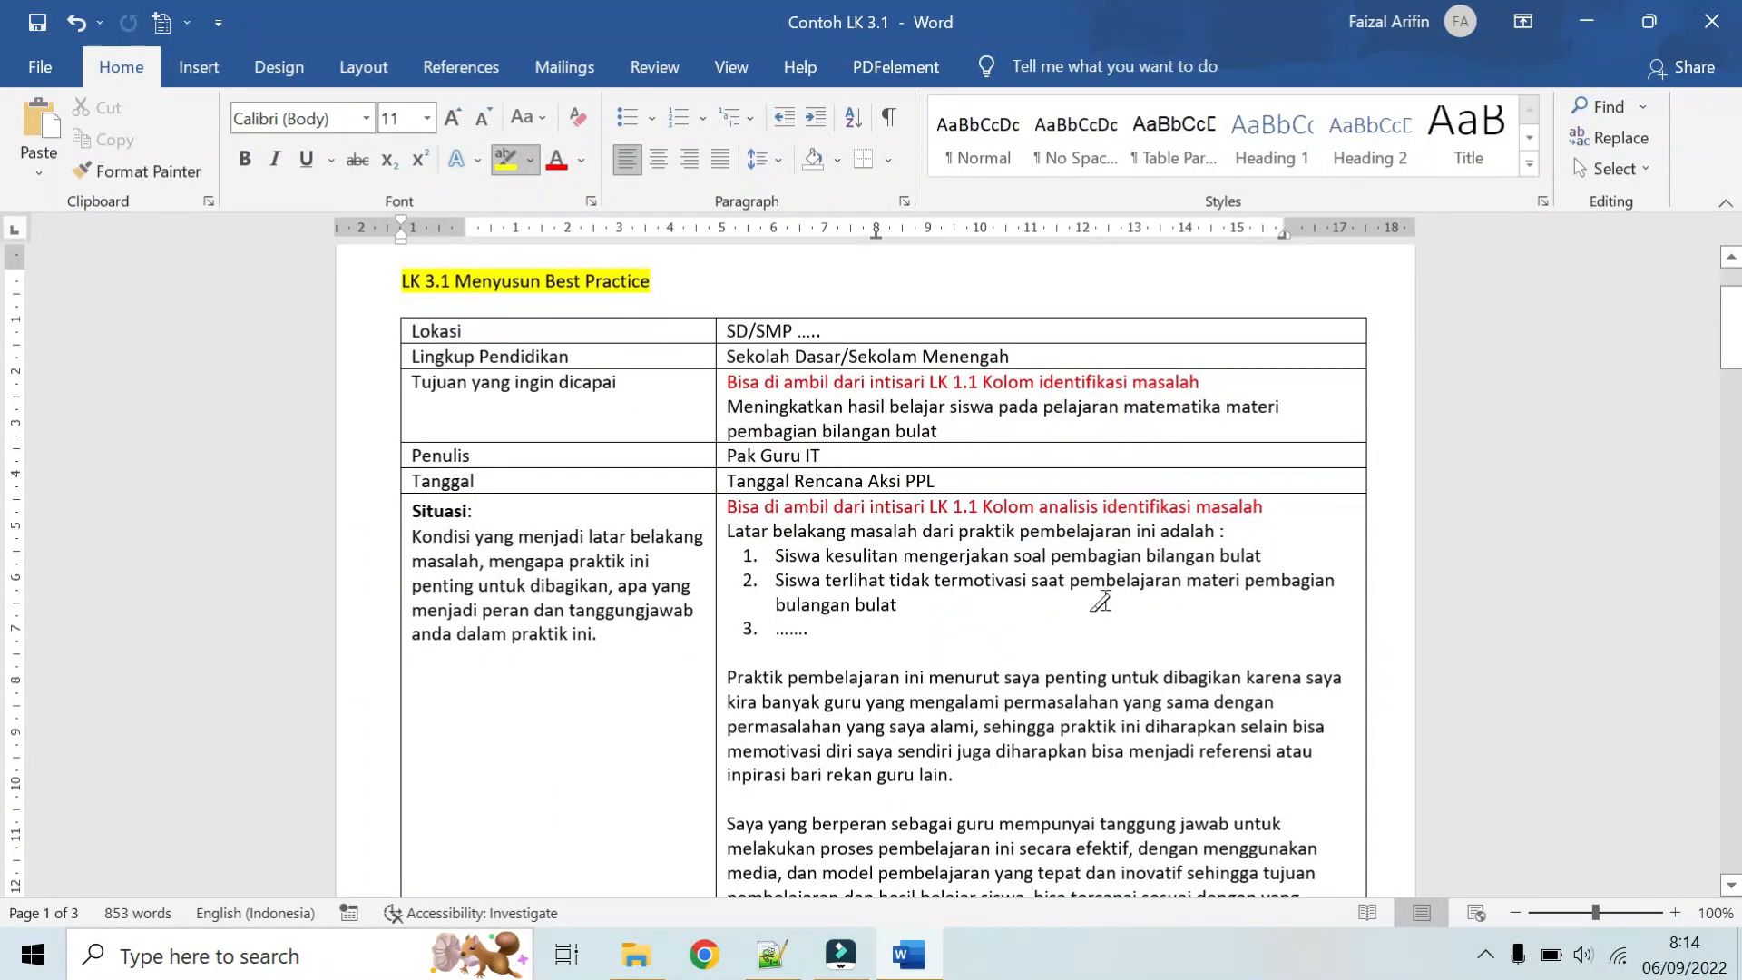
{"action": "scroll", "coordinate": [1100, 600], "scroll_direction": "down", "scroll_amount": 4}
{"action": "scroll", "coordinate": [1099, 601], "scroll_direction": "down", "scroll_amount": 3}
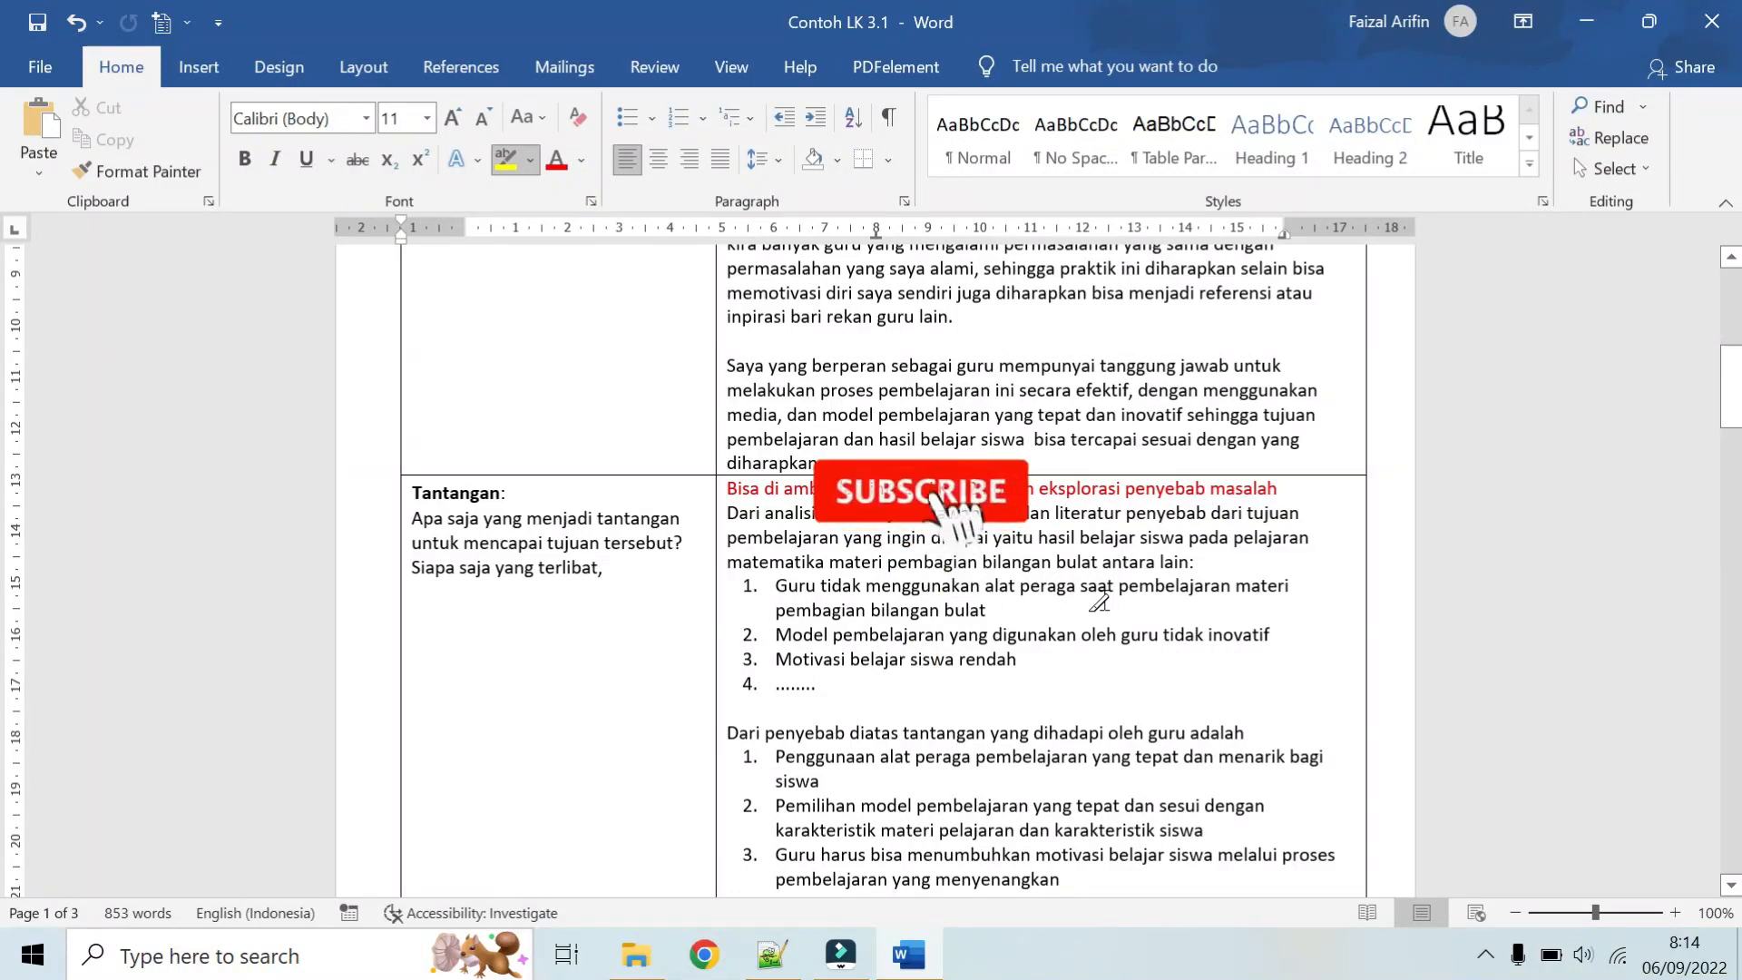
{"action": "scroll", "coordinate": [1099, 601], "scroll_direction": "up", "scroll_amount": 6}
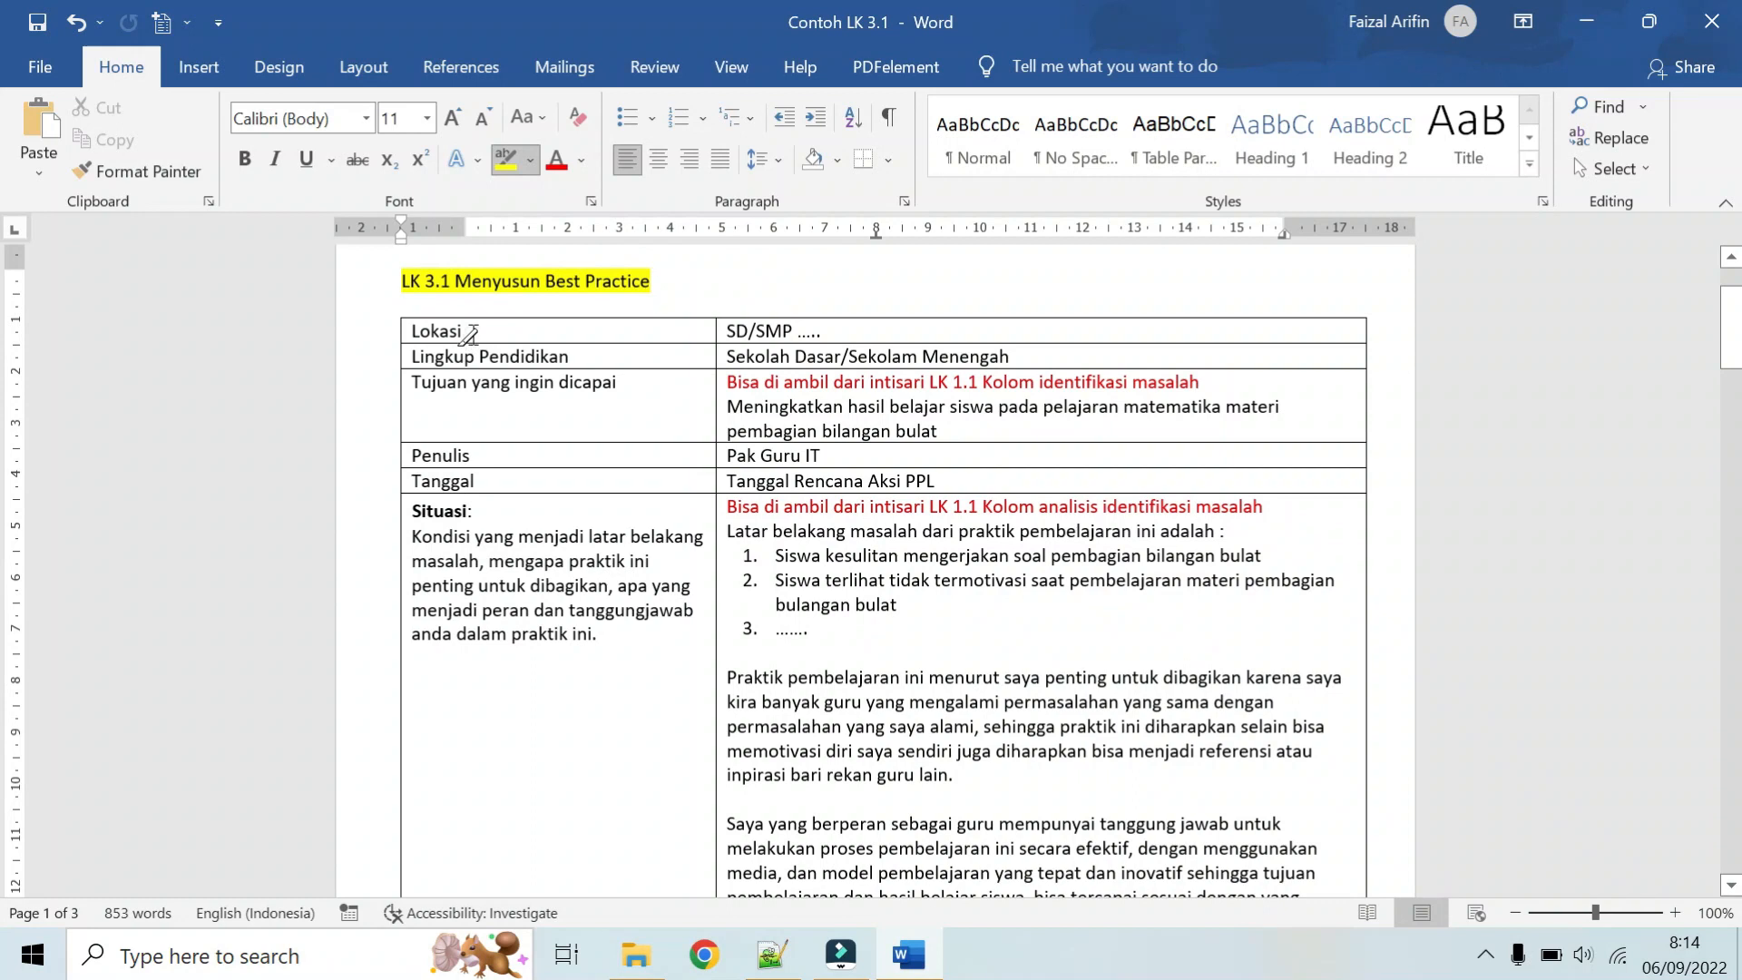
Step: Highlight in yellow the labels Lokasi, Lingkup Pendidikan and Tujuan yang ingin dicapai, plus the red note and goal text beside the last one
{"action": "left_click_drag", "start_coordinate": [465, 334], "coordinate": [410, 334]}
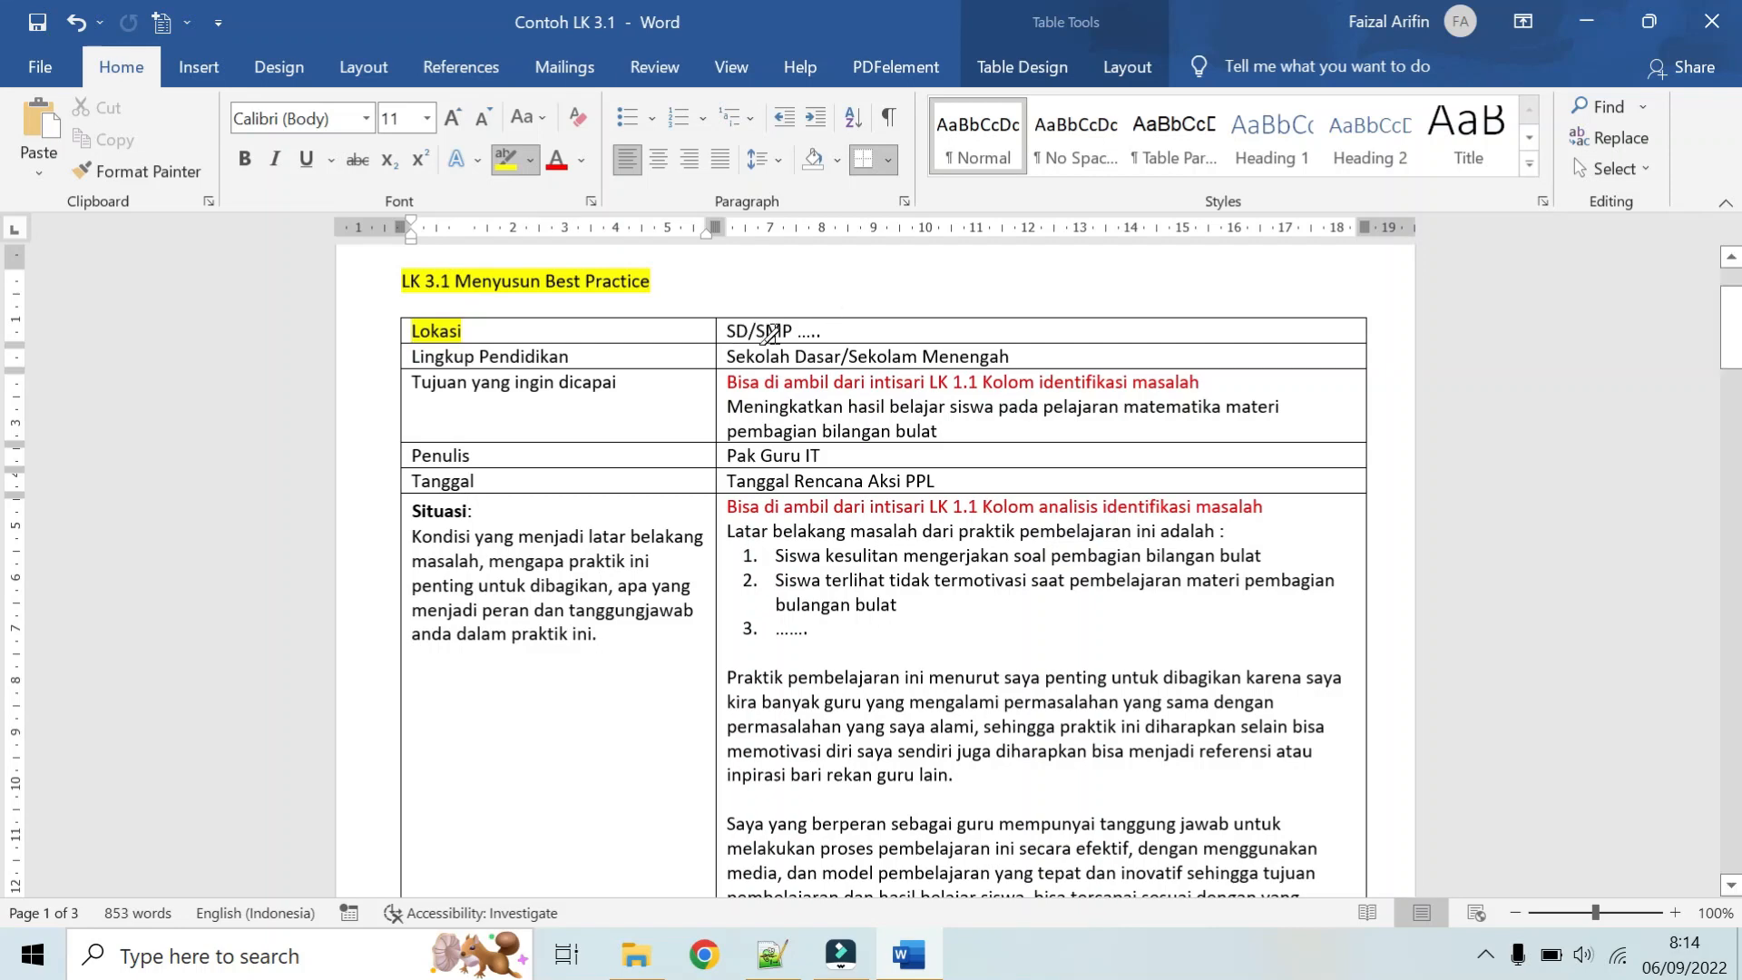
{"action": "mouse_move", "coordinate": [604, 359]}
{"action": "left_mouse_down"}
{"action": "mouse_move", "coordinate": [415, 356]}
{"action": "mouse_move", "coordinate": [431, 356]}
{"action": "left_mouse_up"}
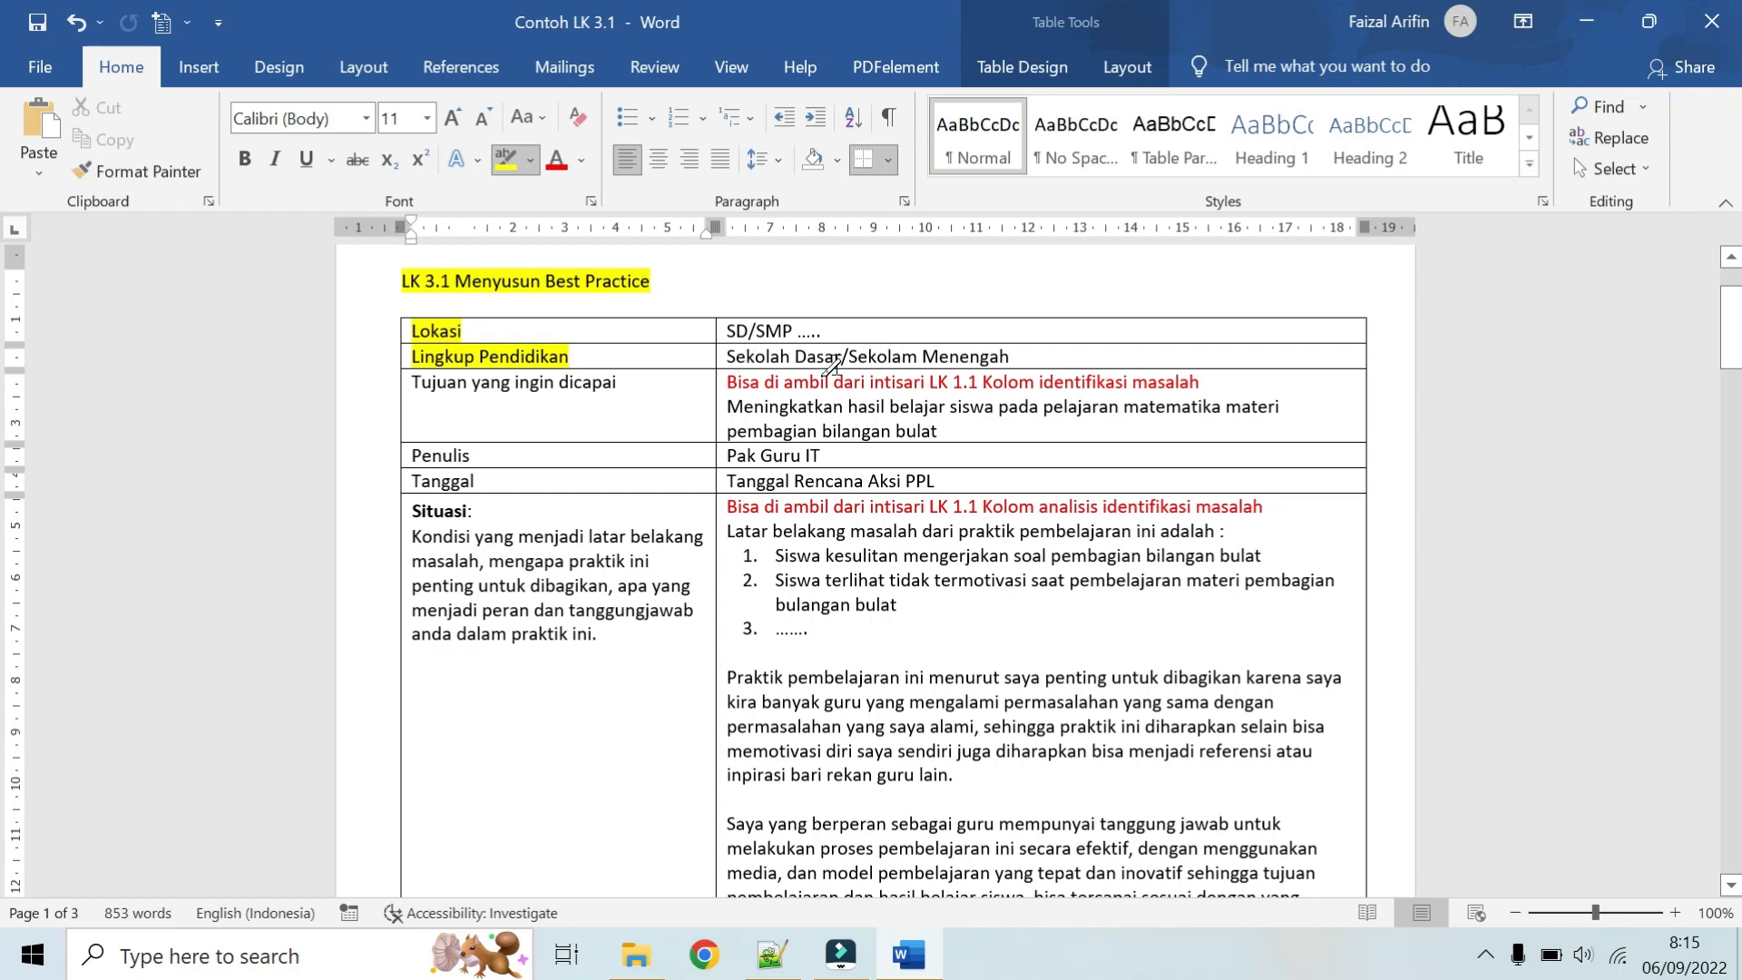
{"action": "scroll", "coordinate": [657, 374], "scroll_direction": "down", "scroll_amount": 1}
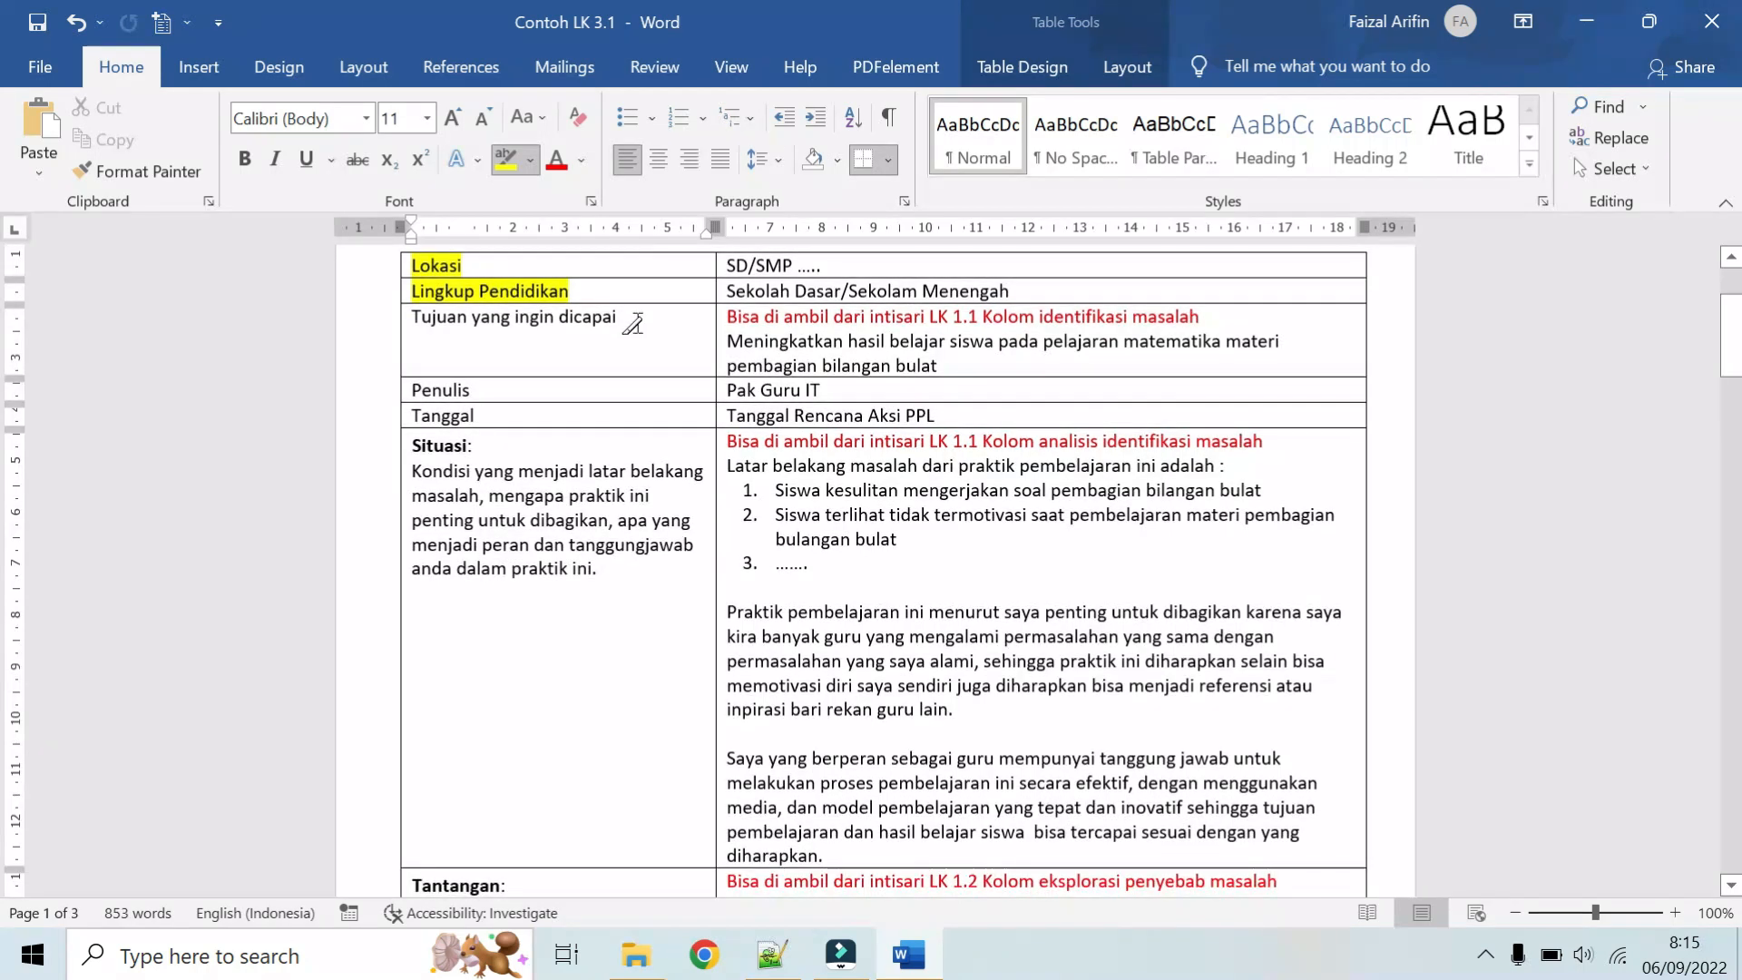
{"action": "left_click_drag", "start_coordinate": [630, 320], "coordinate": [443, 334]}
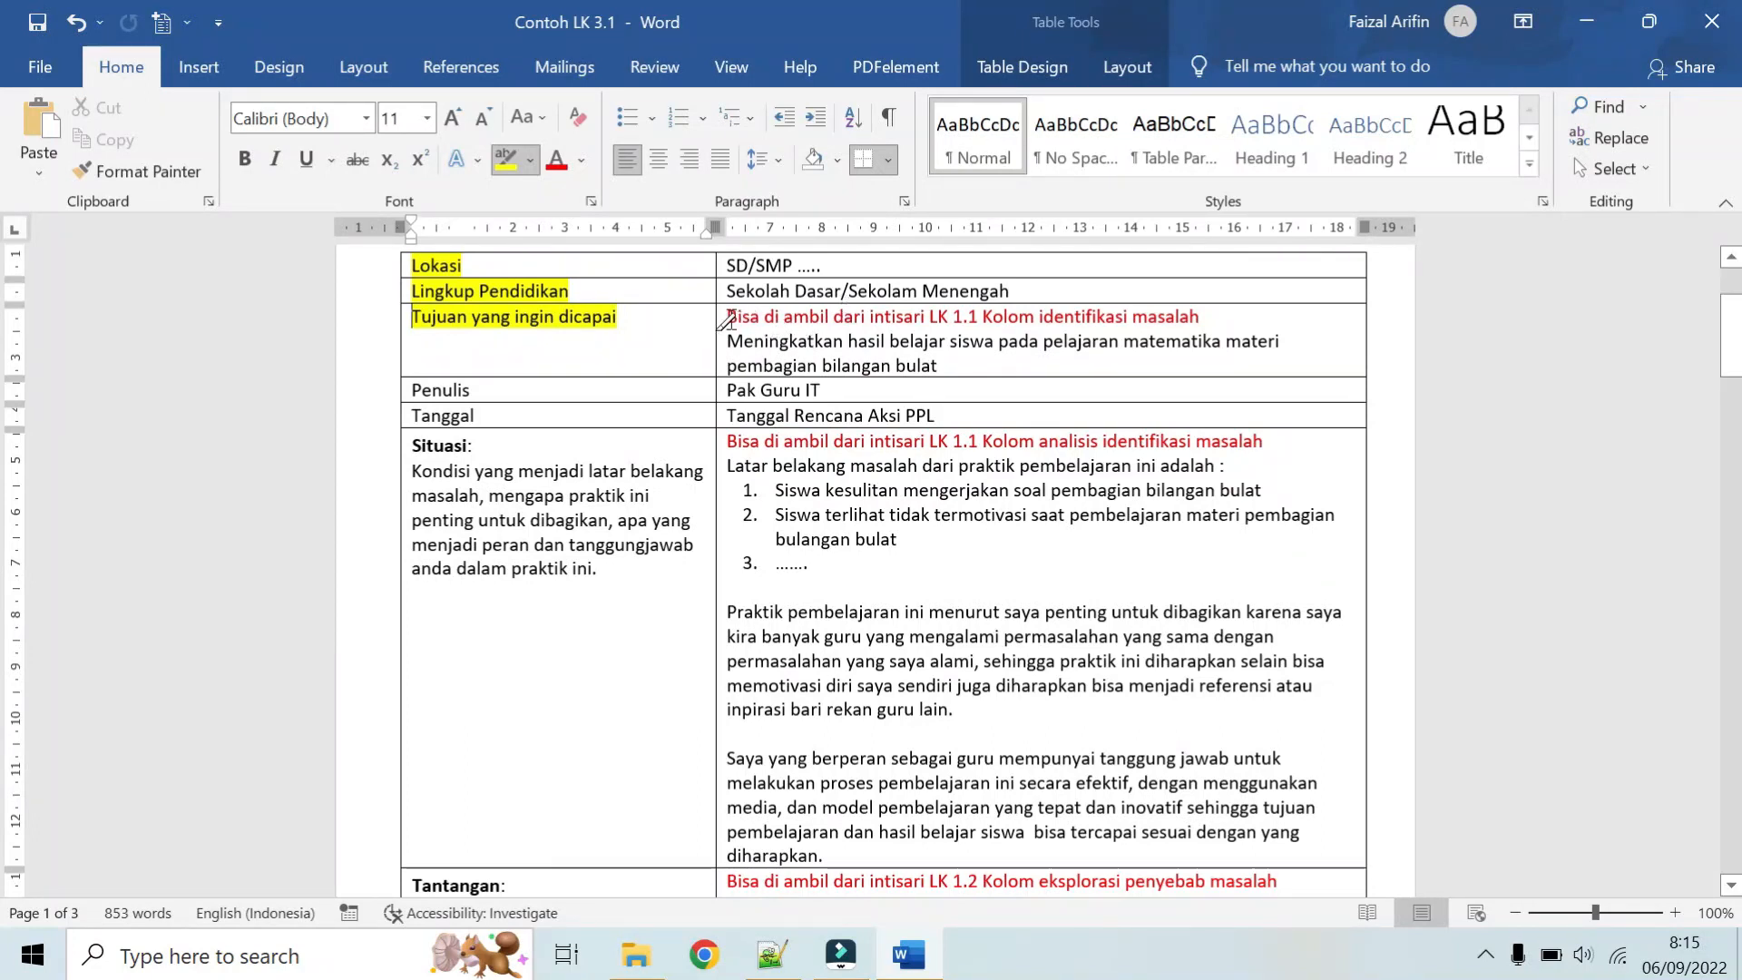
{"action": "left_click_drag", "start_coordinate": [731, 319], "coordinate": [1132, 324]}
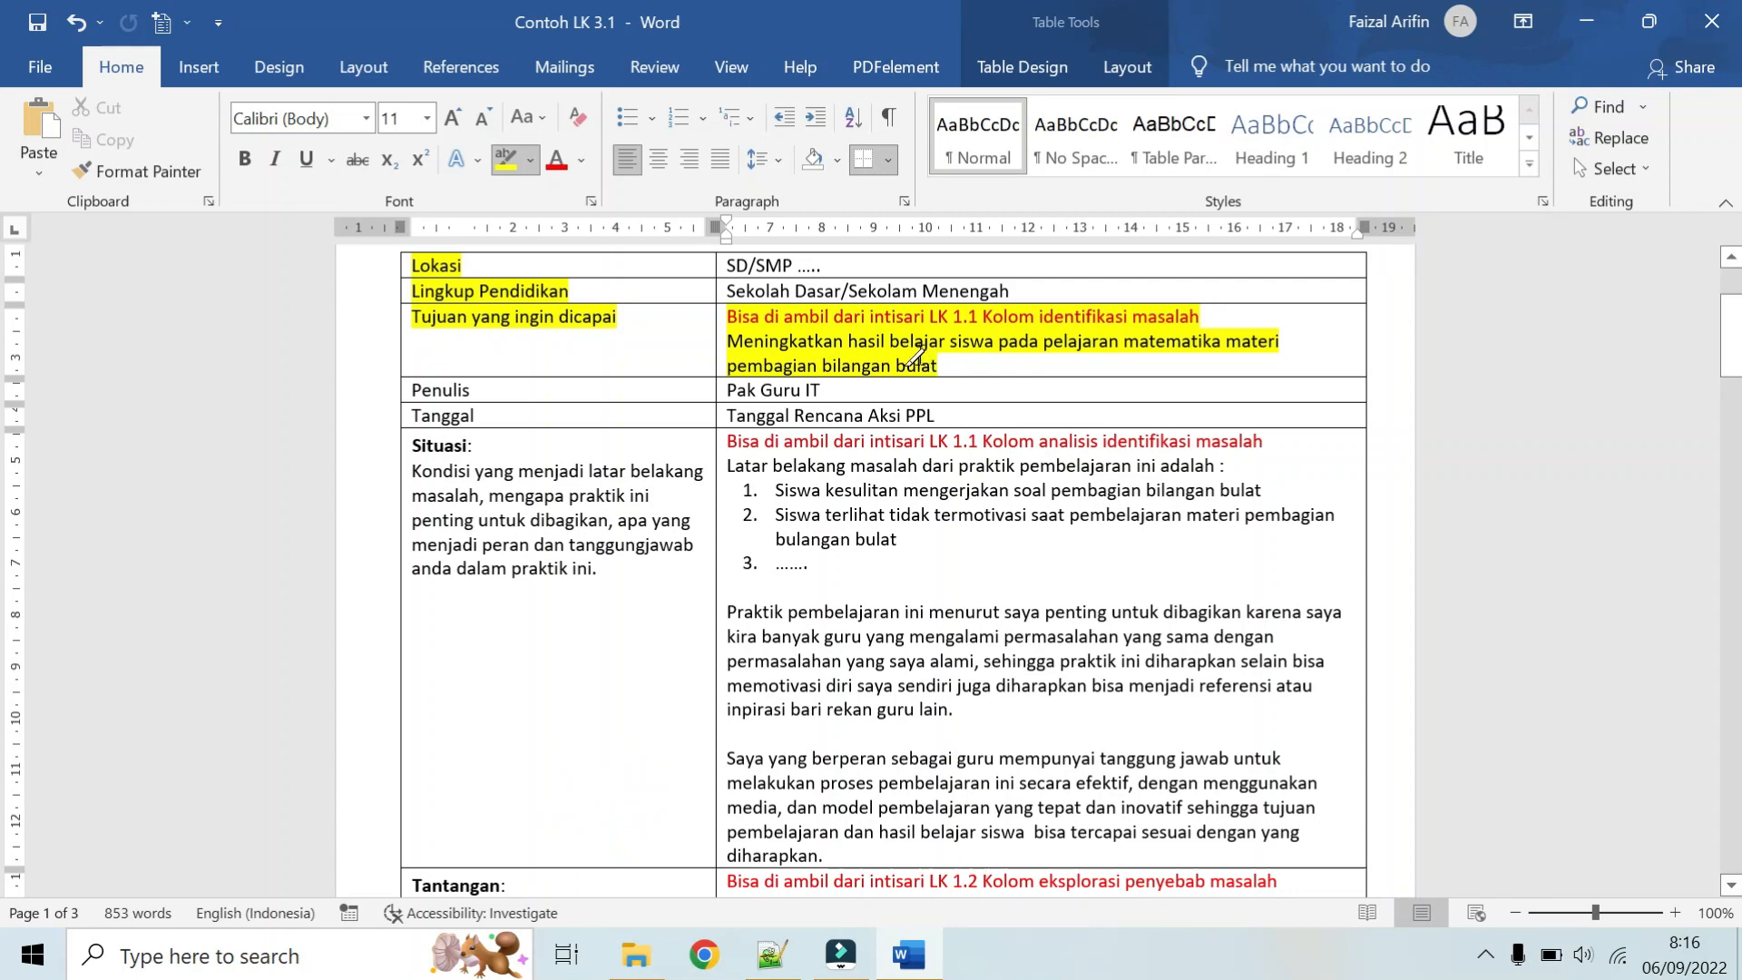
Step: Highlight the row labels Penulis and Tanggal in yellow
{"action": "scroll", "coordinate": [947, 337], "scroll_direction": "down", "scroll_amount": 1}
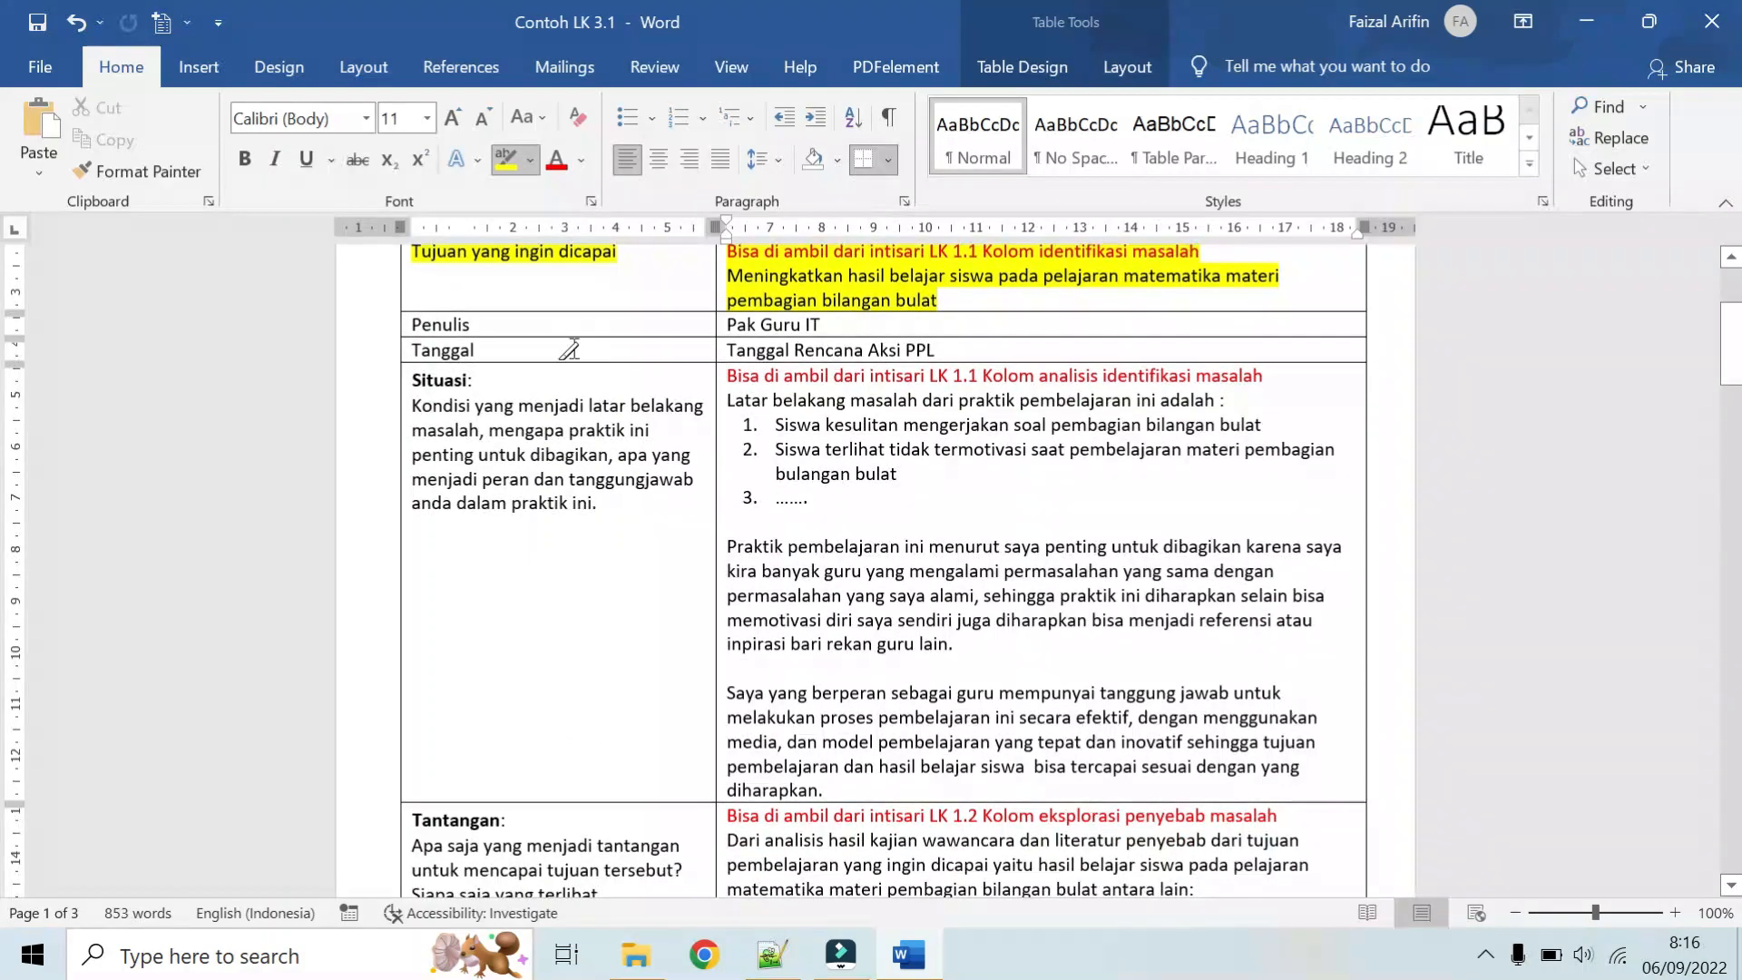
{"action": "left_click_drag", "start_coordinate": [474, 325], "coordinate": [402, 327]}
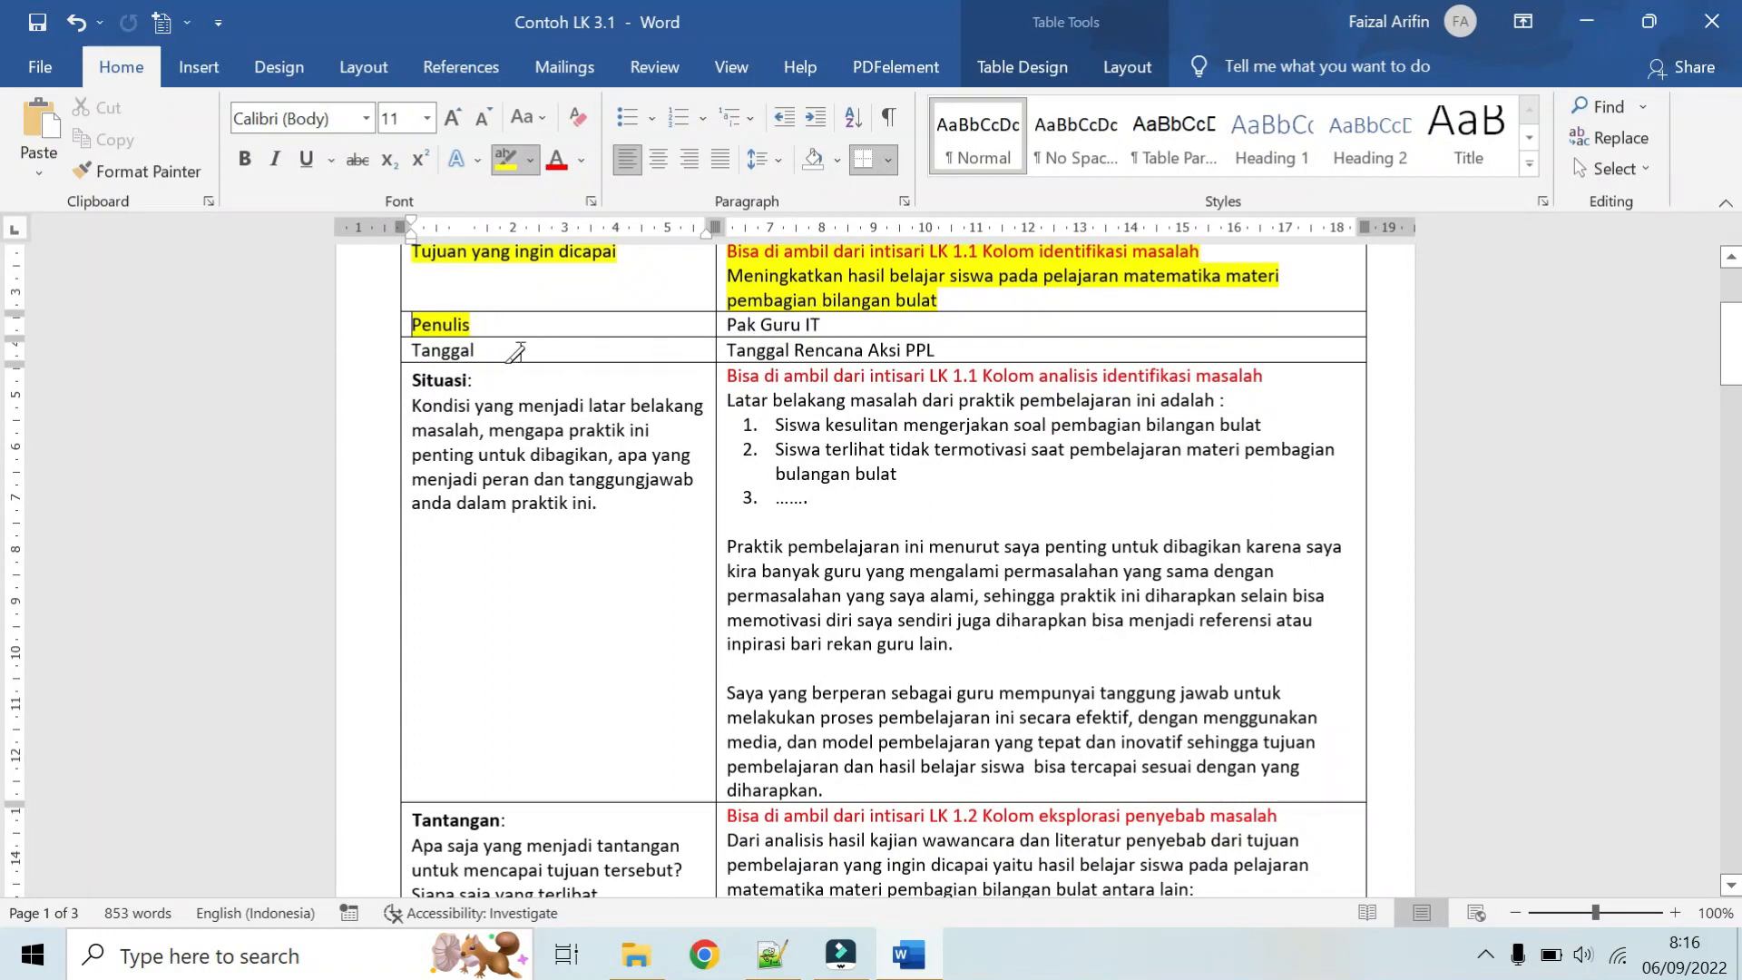
{"action": "mouse_move", "coordinate": [516, 354]}
{"action": "left_mouse_down"}
{"action": "mouse_move", "coordinate": [481, 368]}
{"action": "mouse_move", "coordinate": [440, 347]}
{"action": "mouse_move", "coordinate": [475, 348]}
{"action": "left_mouse_up"}
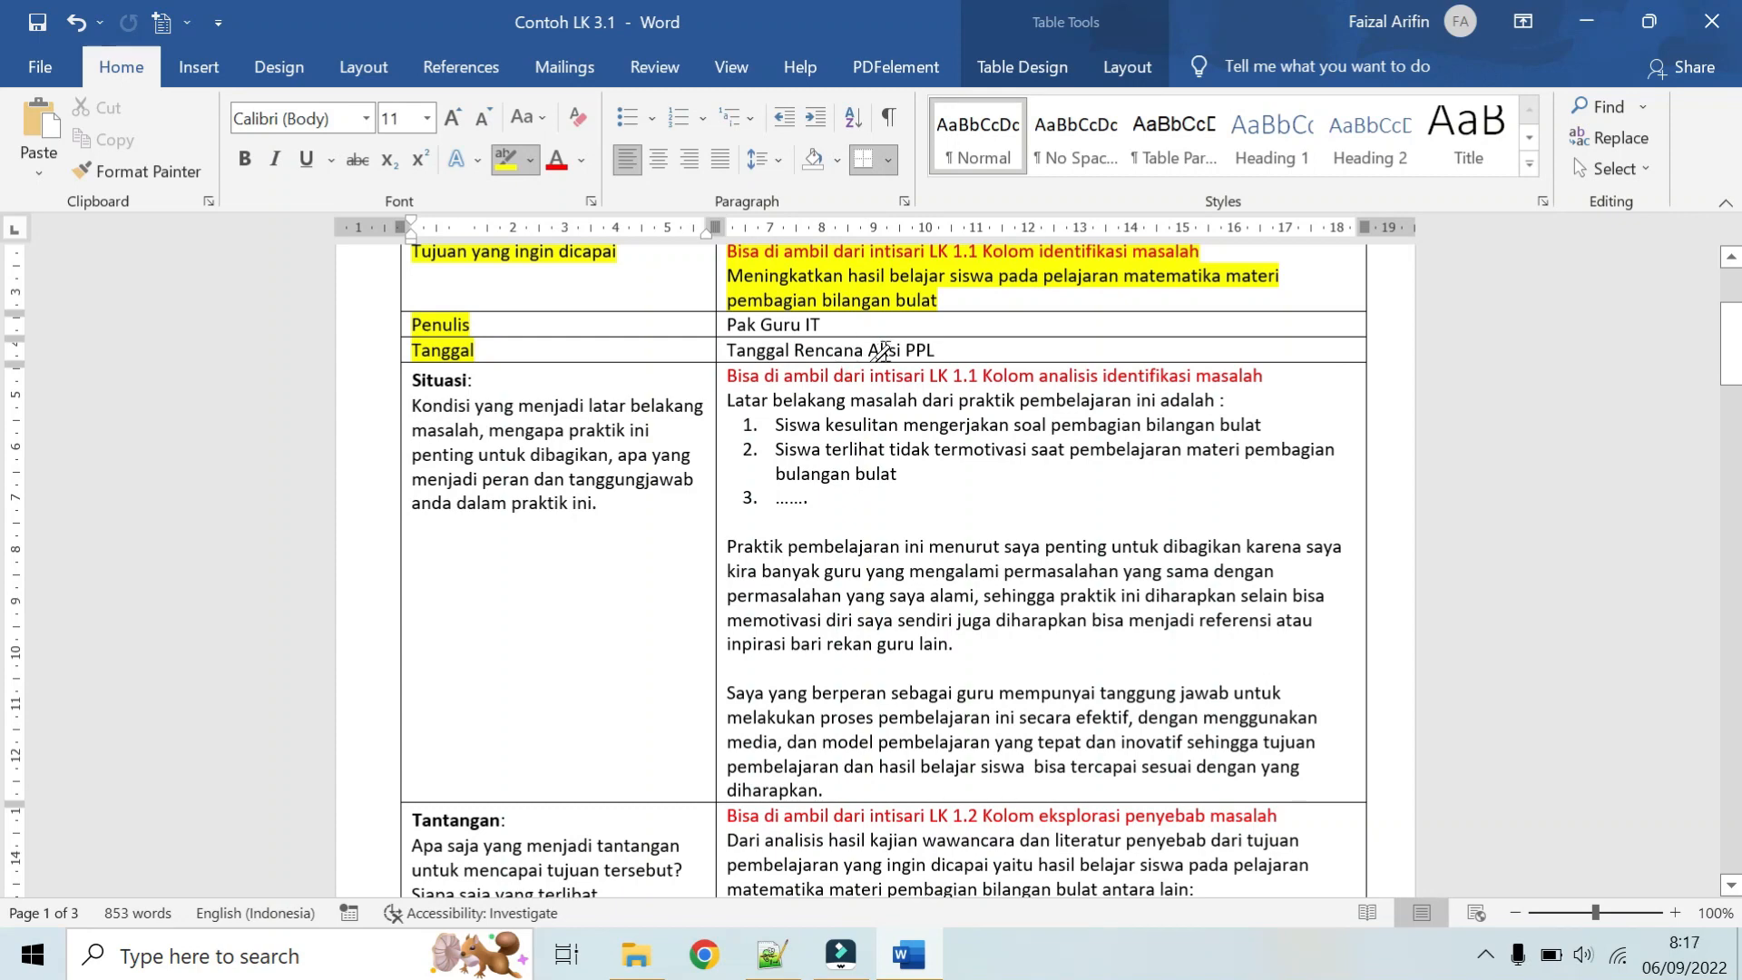
Step: Highlight the Situasi heading and its prompts "latar belakang", "mengapa praktik ini penting untuk dibagikan" and "apa yang menjadi peran dan tanggungjawab anda dalam praktik ini."
{"action": "scroll", "coordinate": [816, 396], "scroll_direction": "down", "scroll_amount": 1}
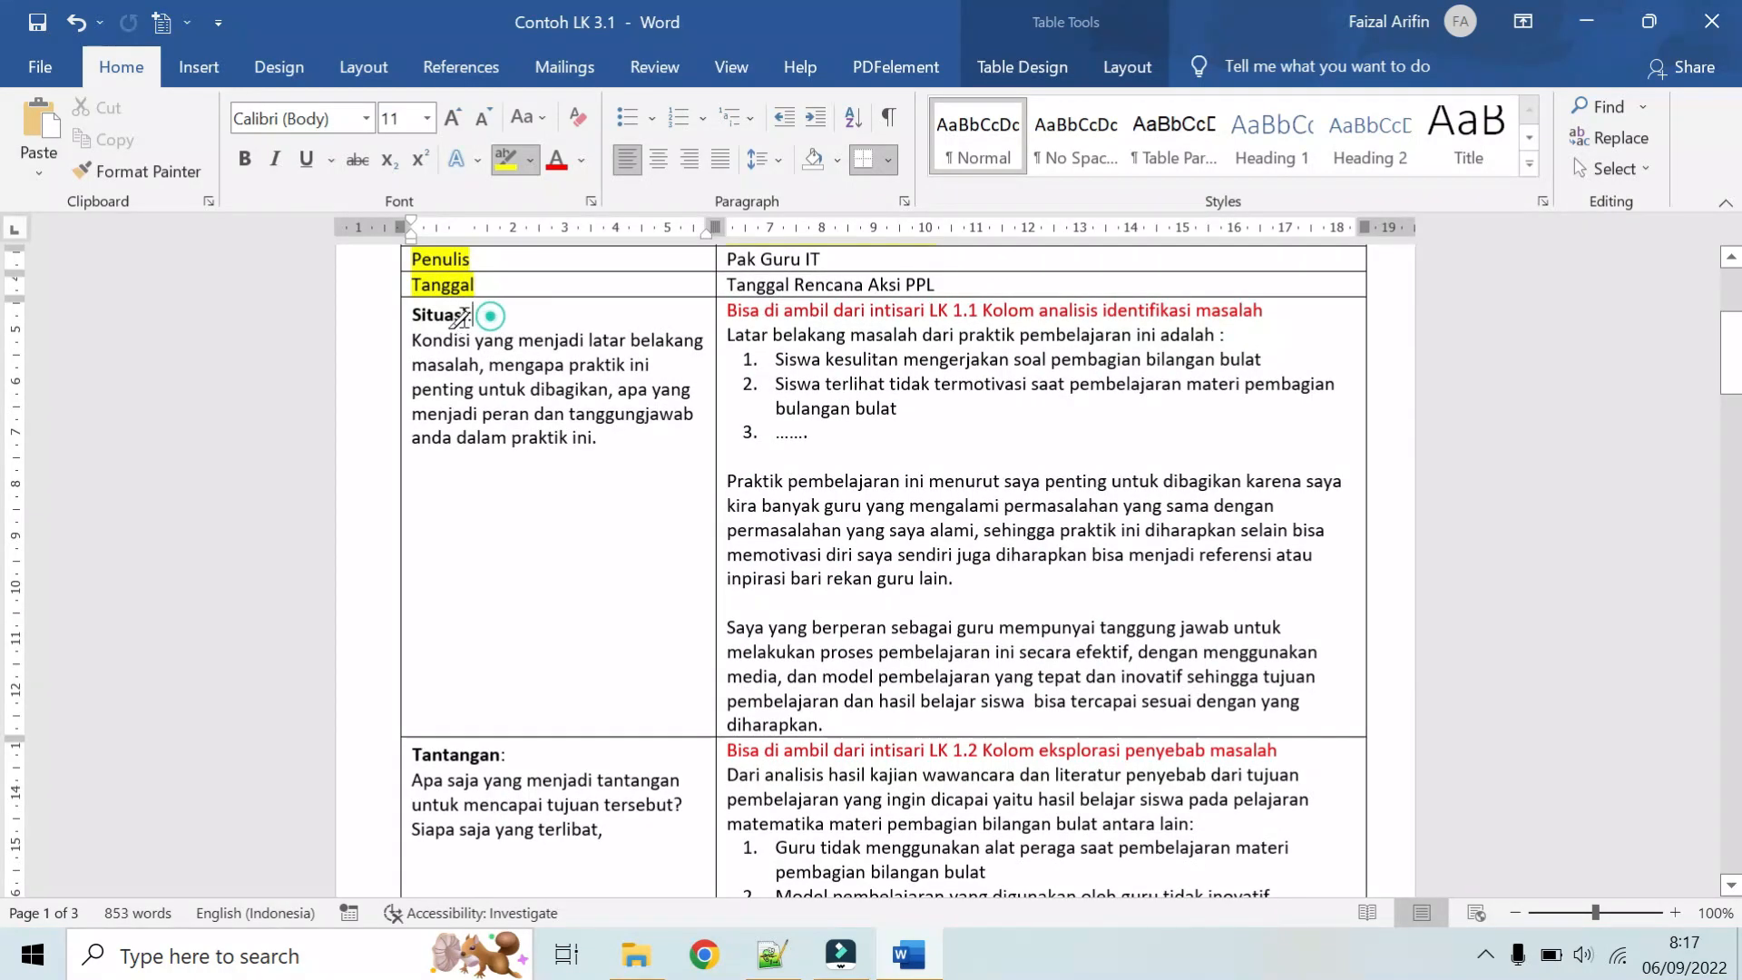
{"action": "left_click_drag", "start_coordinate": [478, 315], "coordinate": [414, 315]}
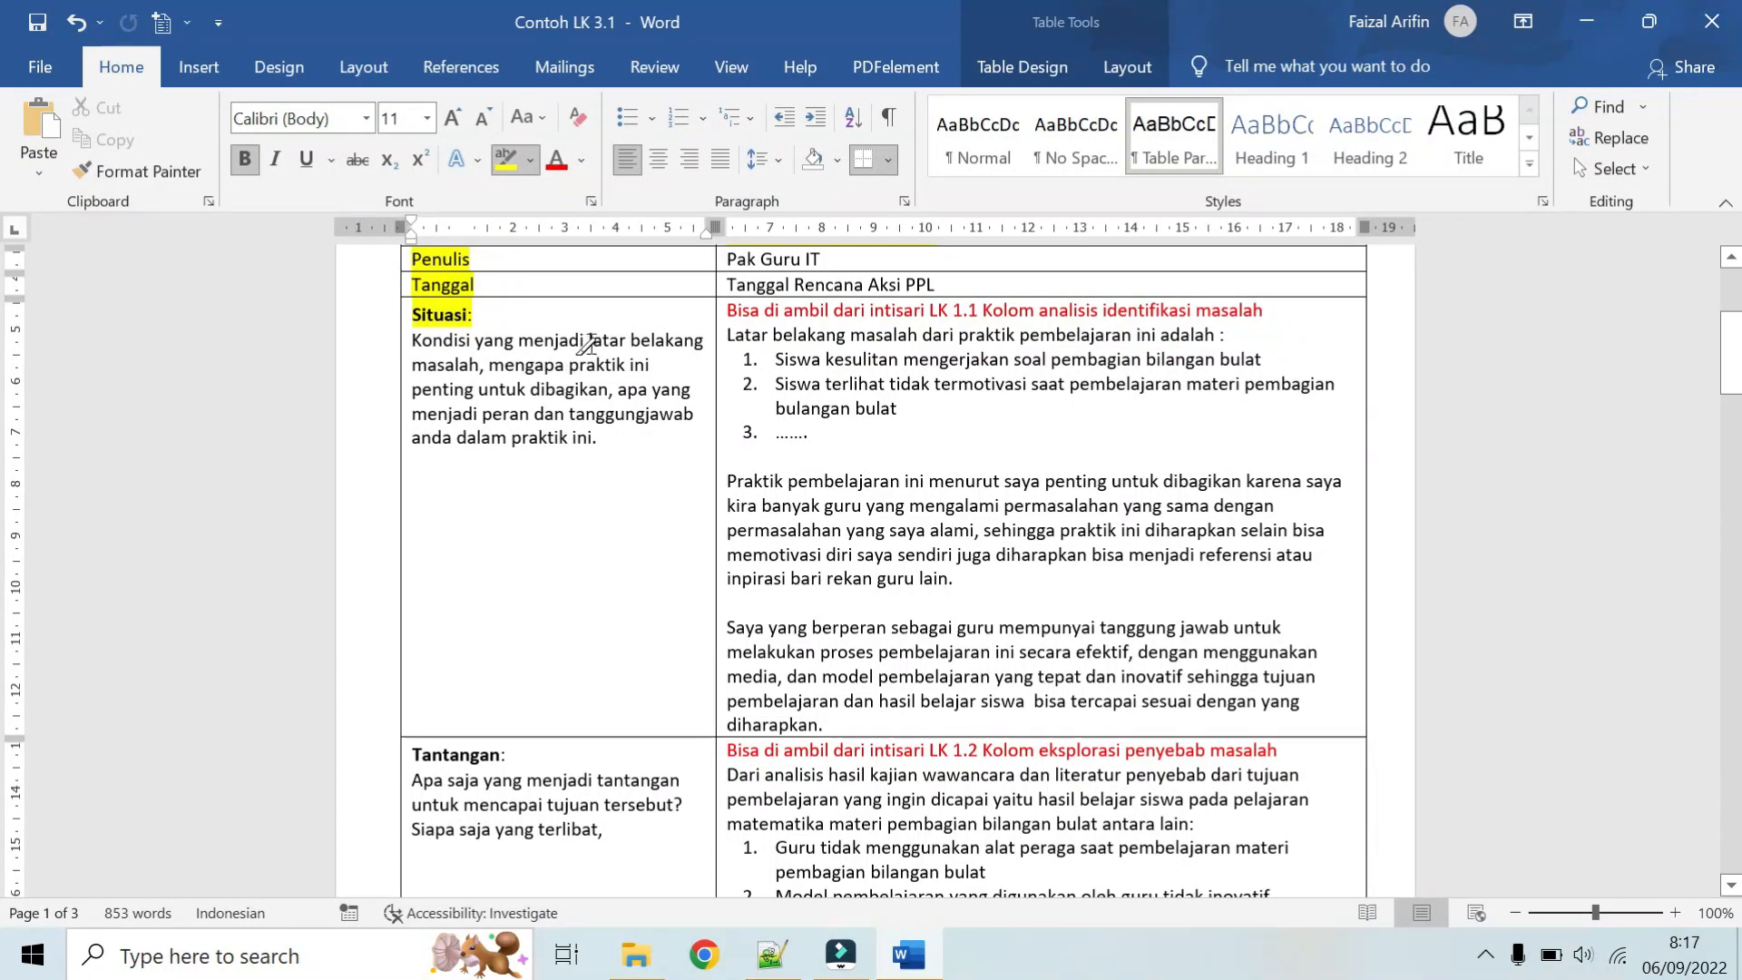
{"action": "left_click_drag", "start_coordinate": [588, 343], "coordinate": [705, 342]}
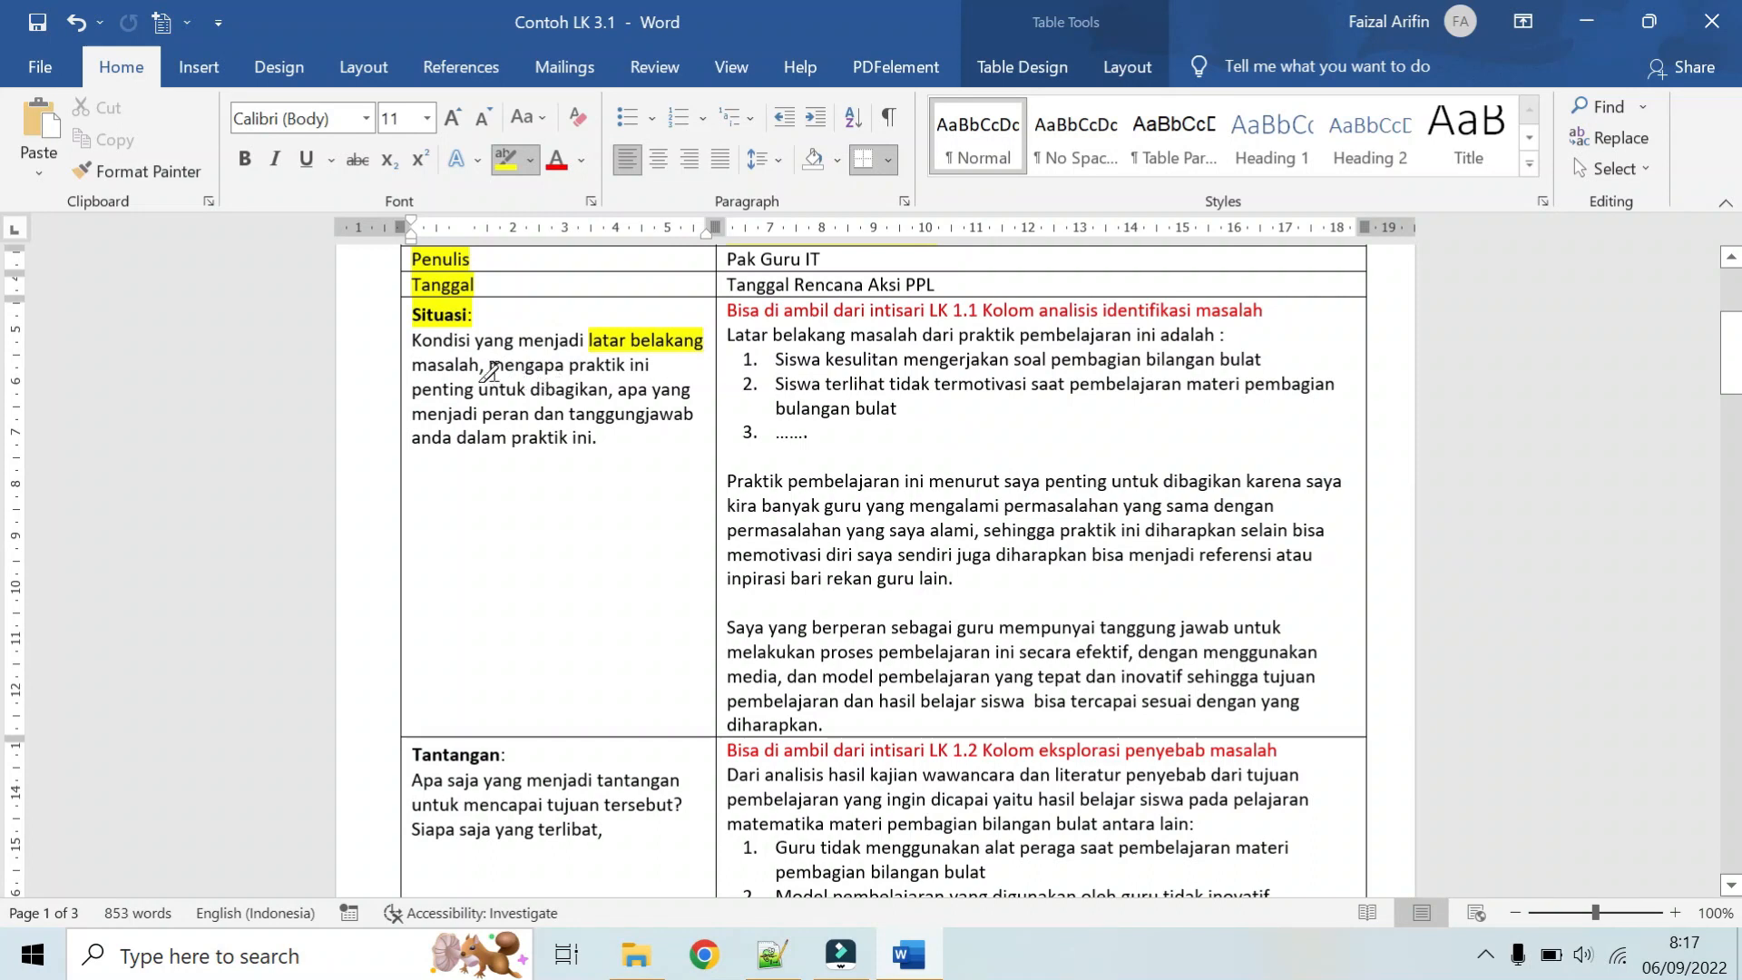
{"action": "mouse_move", "coordinate": [490, 367]}
{"action": "left_mouse_down"}
{"action": "mouse_move", "coordinate": [486, 388]}
{"action": "mouse_move", "coordinate": [533, 382]}
{"action": "left_mouse_up"}
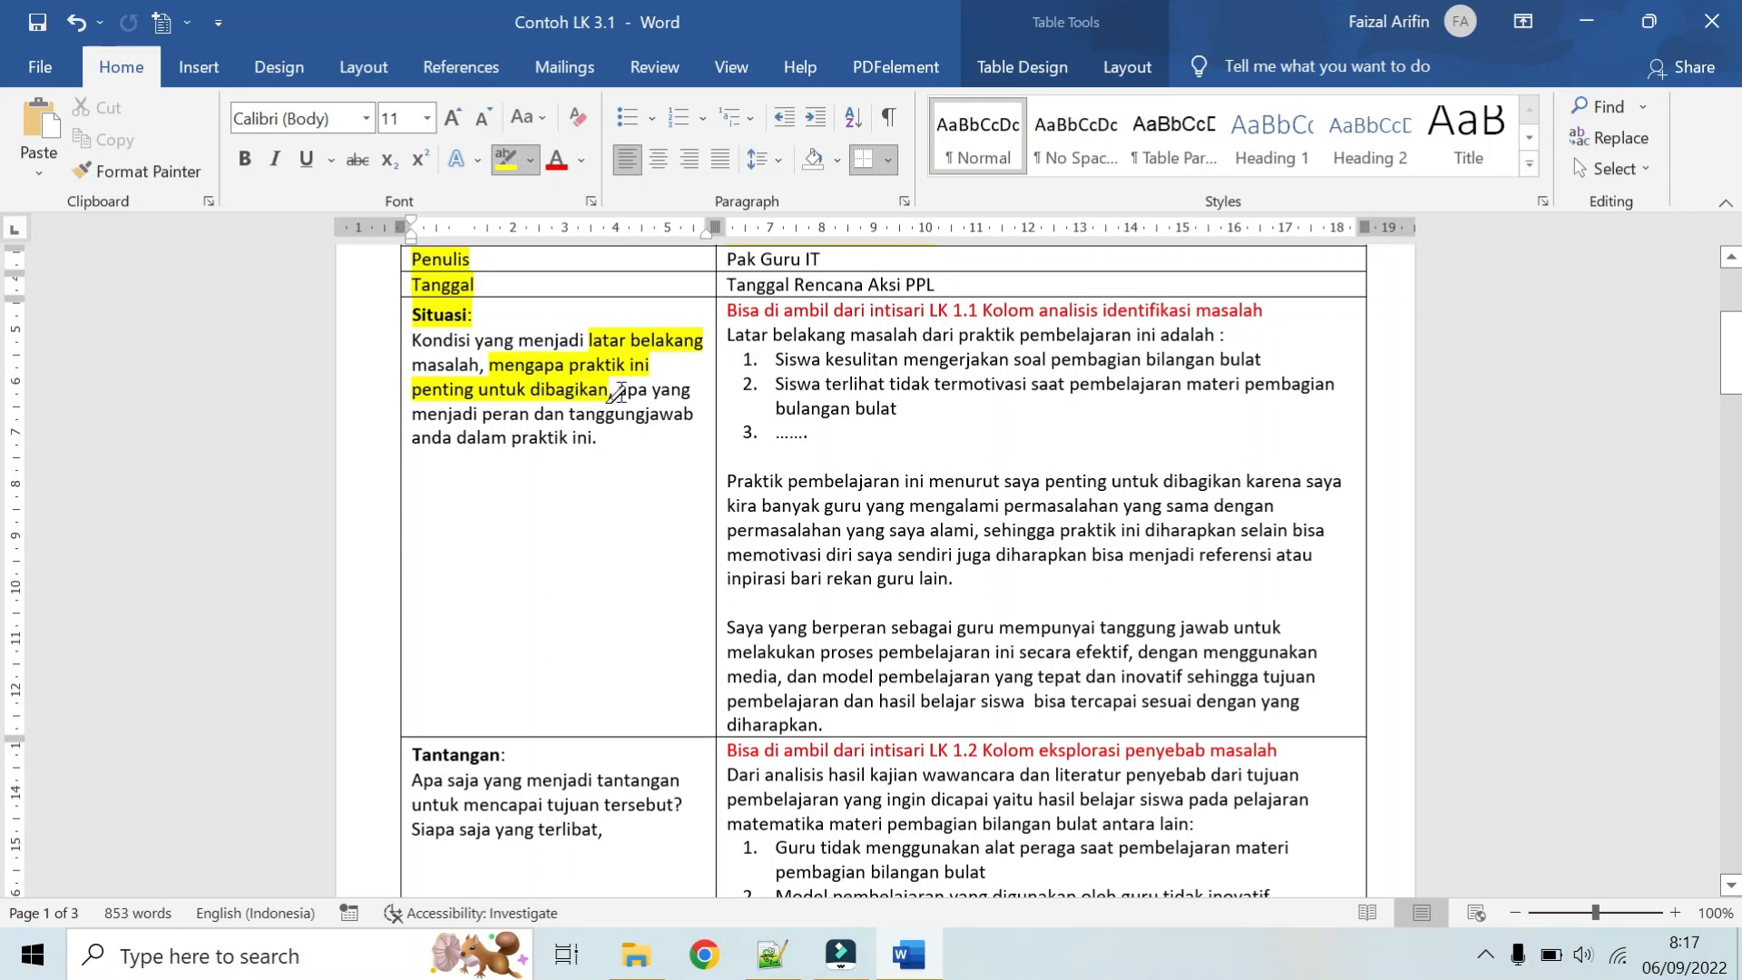
{"action": "left_click_drag", "start_coordinate": [615, 391], "coordinate": [595, 431]}
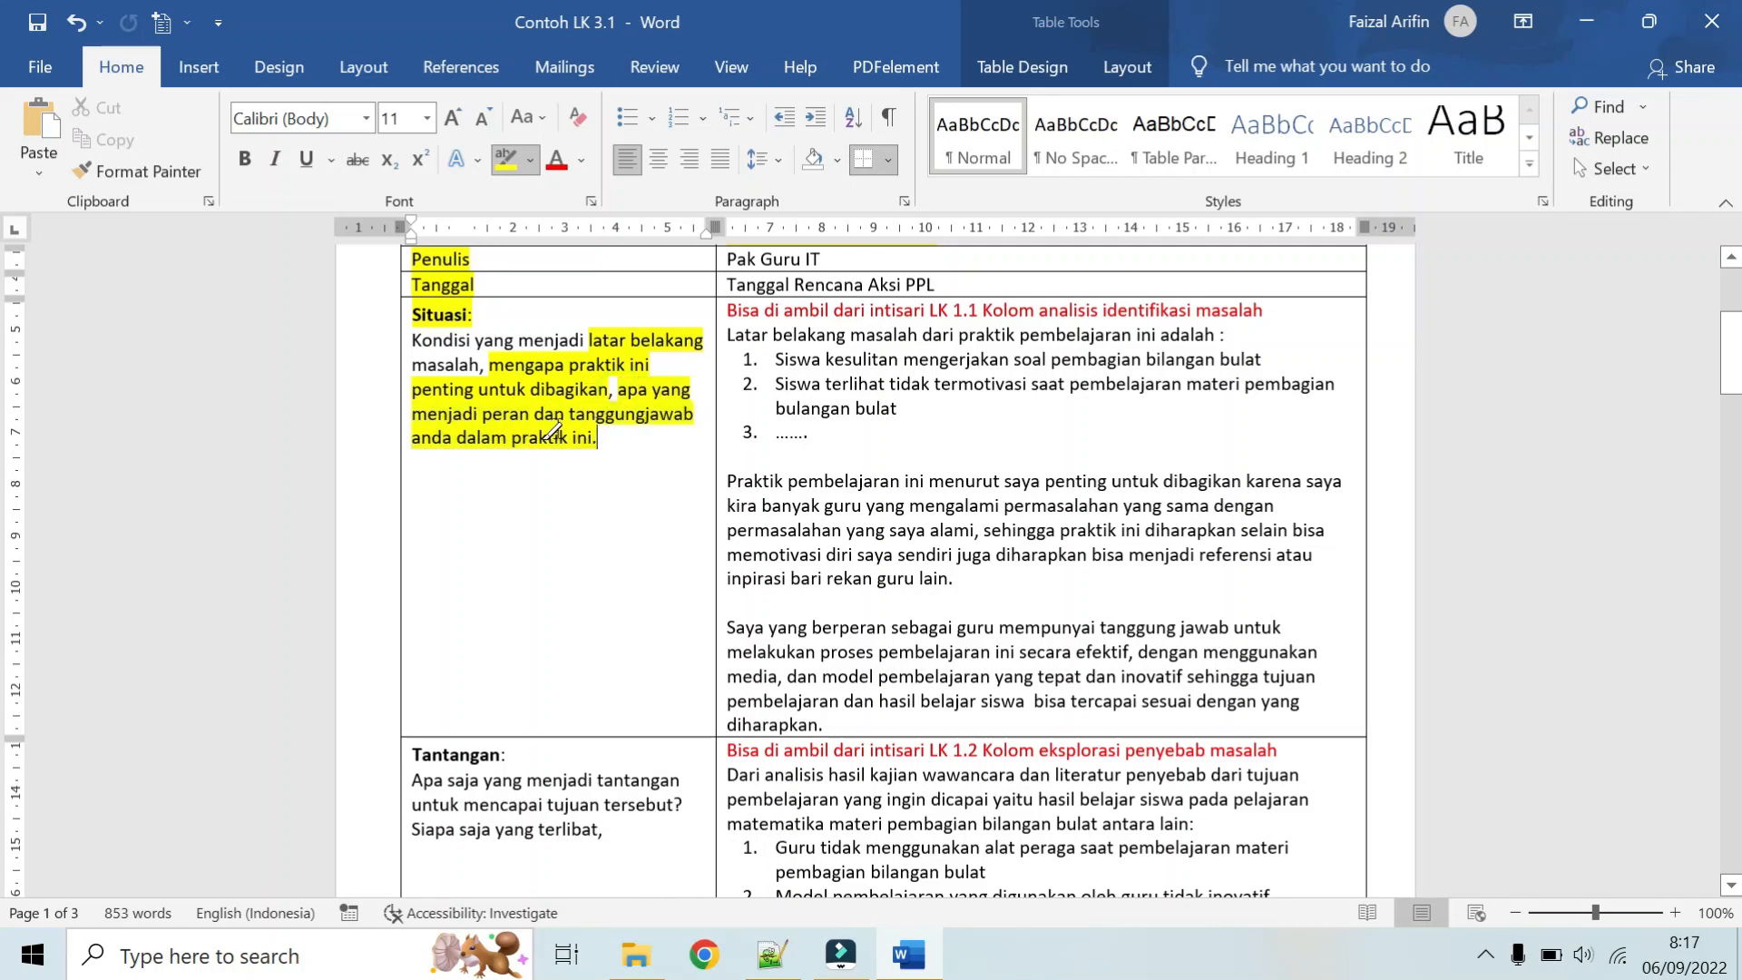
Step: Highlight the red note "Bisa di ambil dari intisari LK 1.1 Kolom analisis identifikasi masalah" in the Situasi row
{"action": "scroll", "coordinate": [553, 372], "scroll_direction": "up", "scroll_amount": 1}
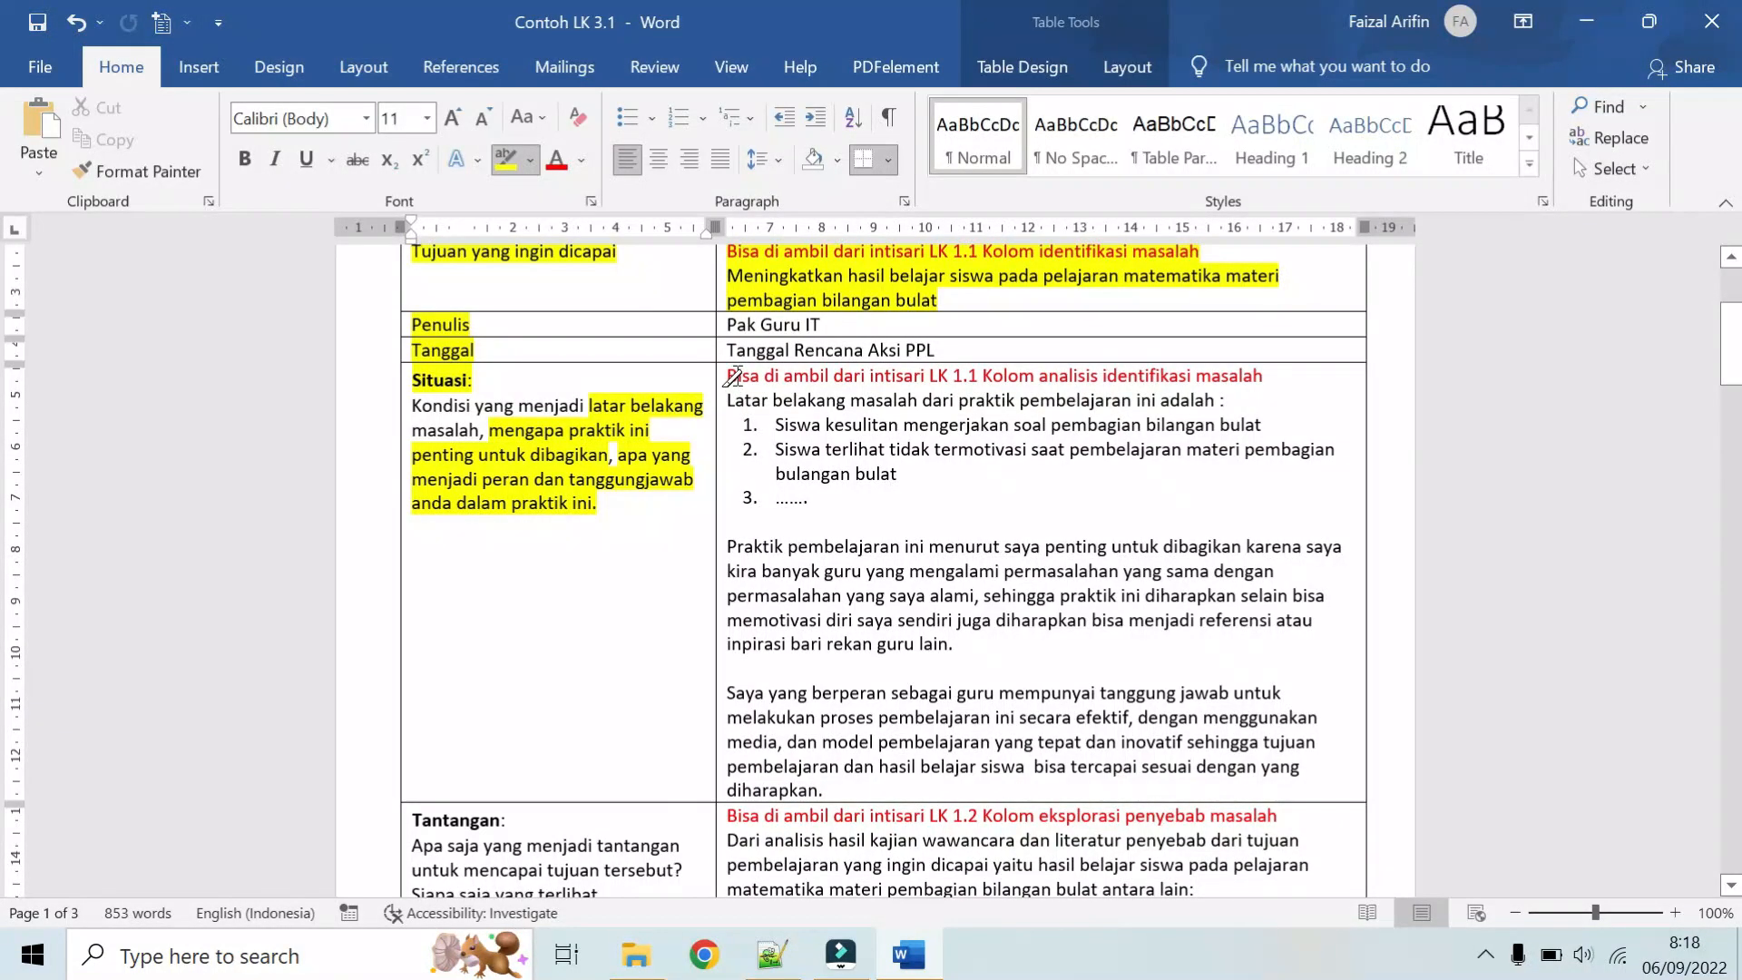
{"action": "left_click_drag", "start_coordinate": [731, 376], "coordinate": [1227, 377]}
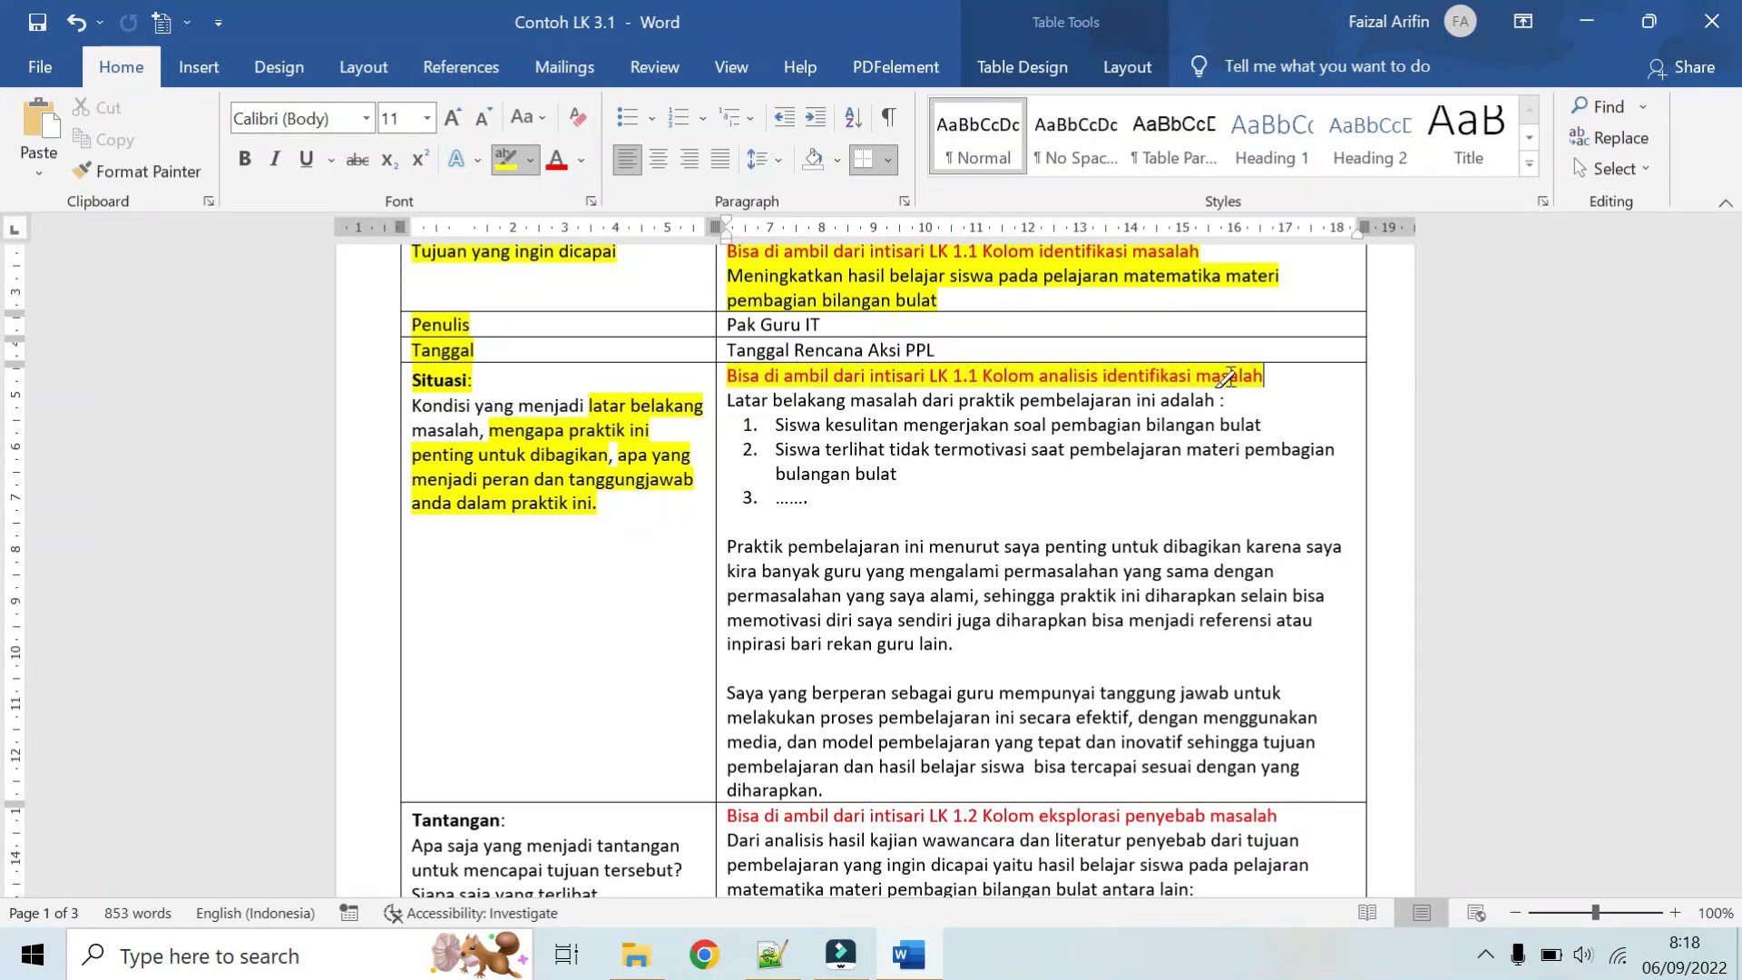
Step: Highlight the reason for sharing the practice in the Situasi answer, from "saya kira banyak guru" to "rekan guru lain."
{"action": "scroll", "coordinate": [1230, 375], "scroll_direction": "up", "scroll_amount": 3}
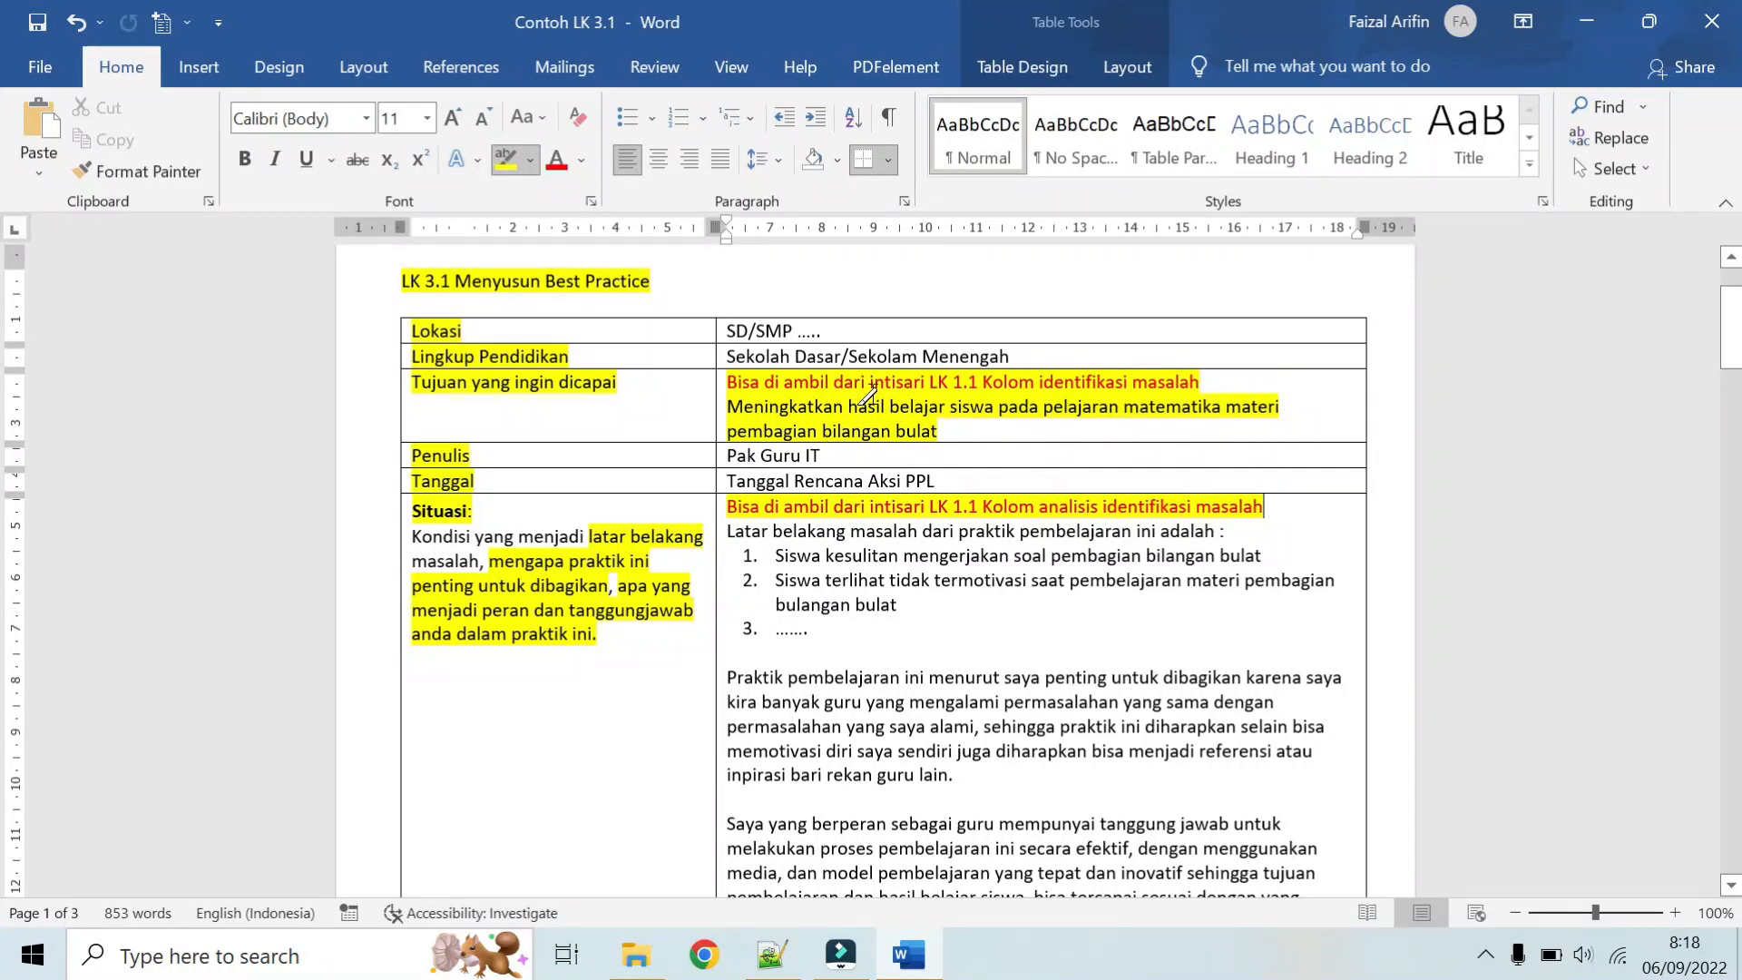
{"action": "scroll", "coordinate": [871, 399], "scroll_direction": "down", "scroll_amount": 1}
{"action": "scroll", "coordinate": [982, 481], "scroll_direction": "down", "scroll_amount": 1}
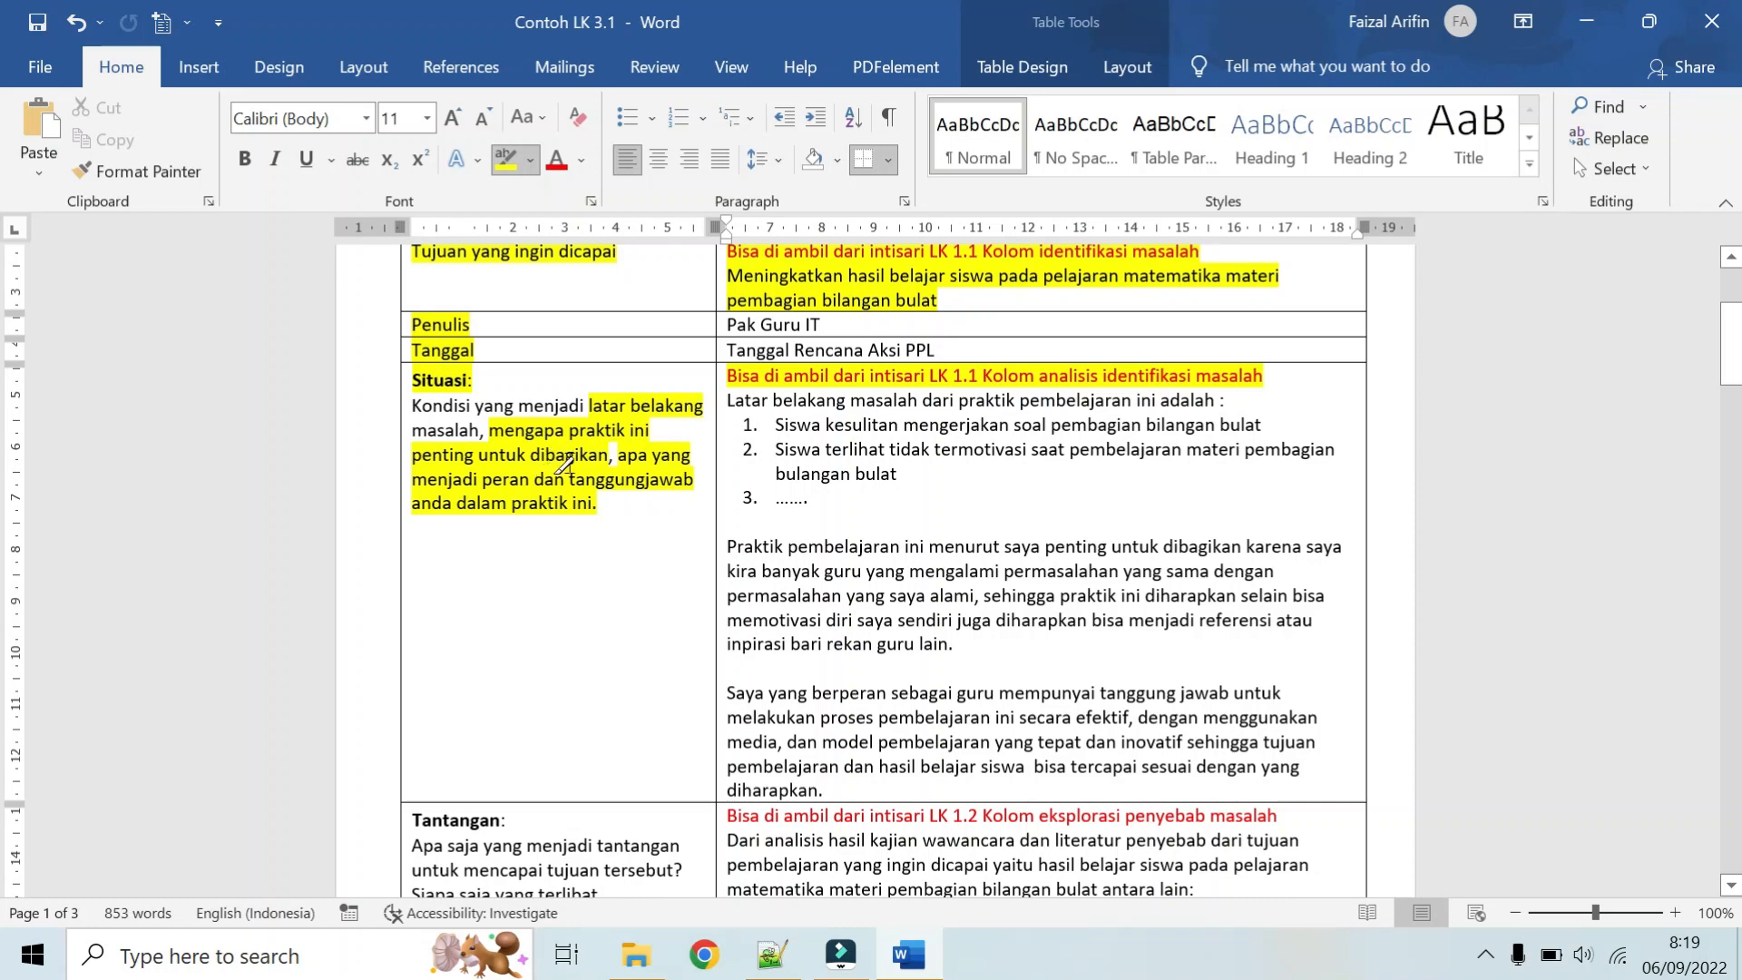
{"action": "scroll", "coordinate": [719, 451], "scroll_direction": "down", "scroll_amount": 3}
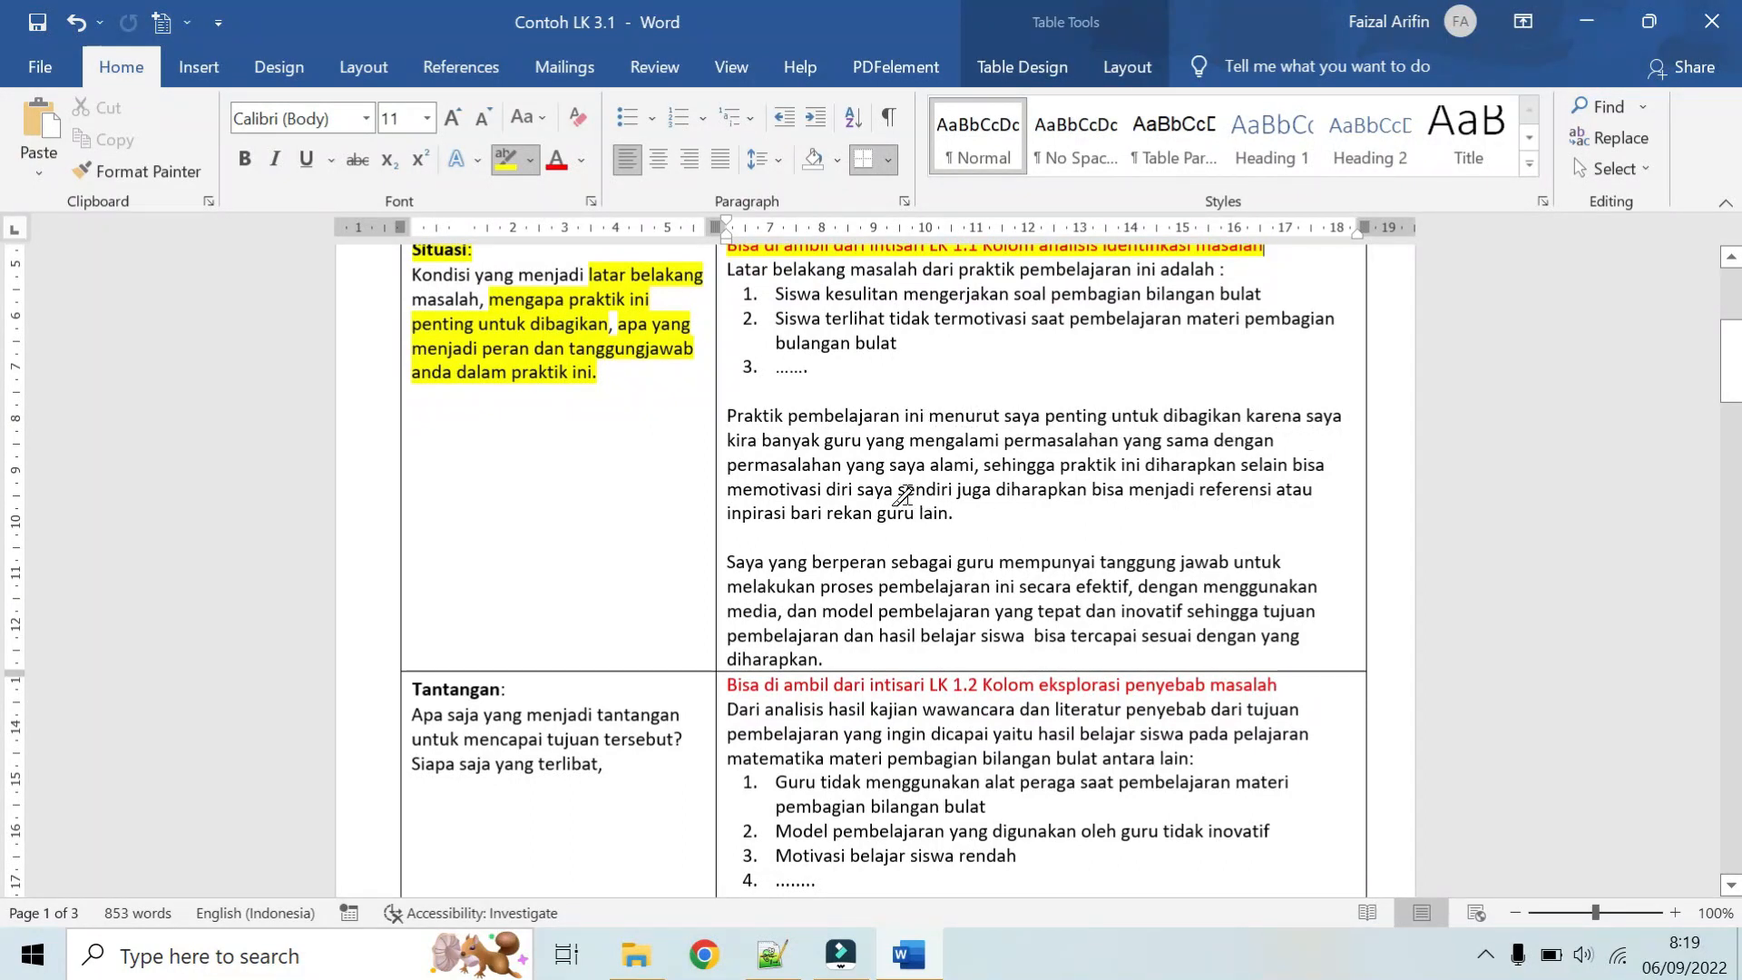
{"action": "mouse_move", "coordinate": [1306, 416]}
{"action": "left_mouse_down"}
{"action": "mouse_move", "coordinate": [975, 465]}
{"action": "mouse_move", "coordinate": [1266, 445]}
{"action": "mouse_move", "coordinate": [1252, 464]}
{"action": "mouse_move", "coordinate": [1294, 503]}
{"action": "left_mouse_up"}
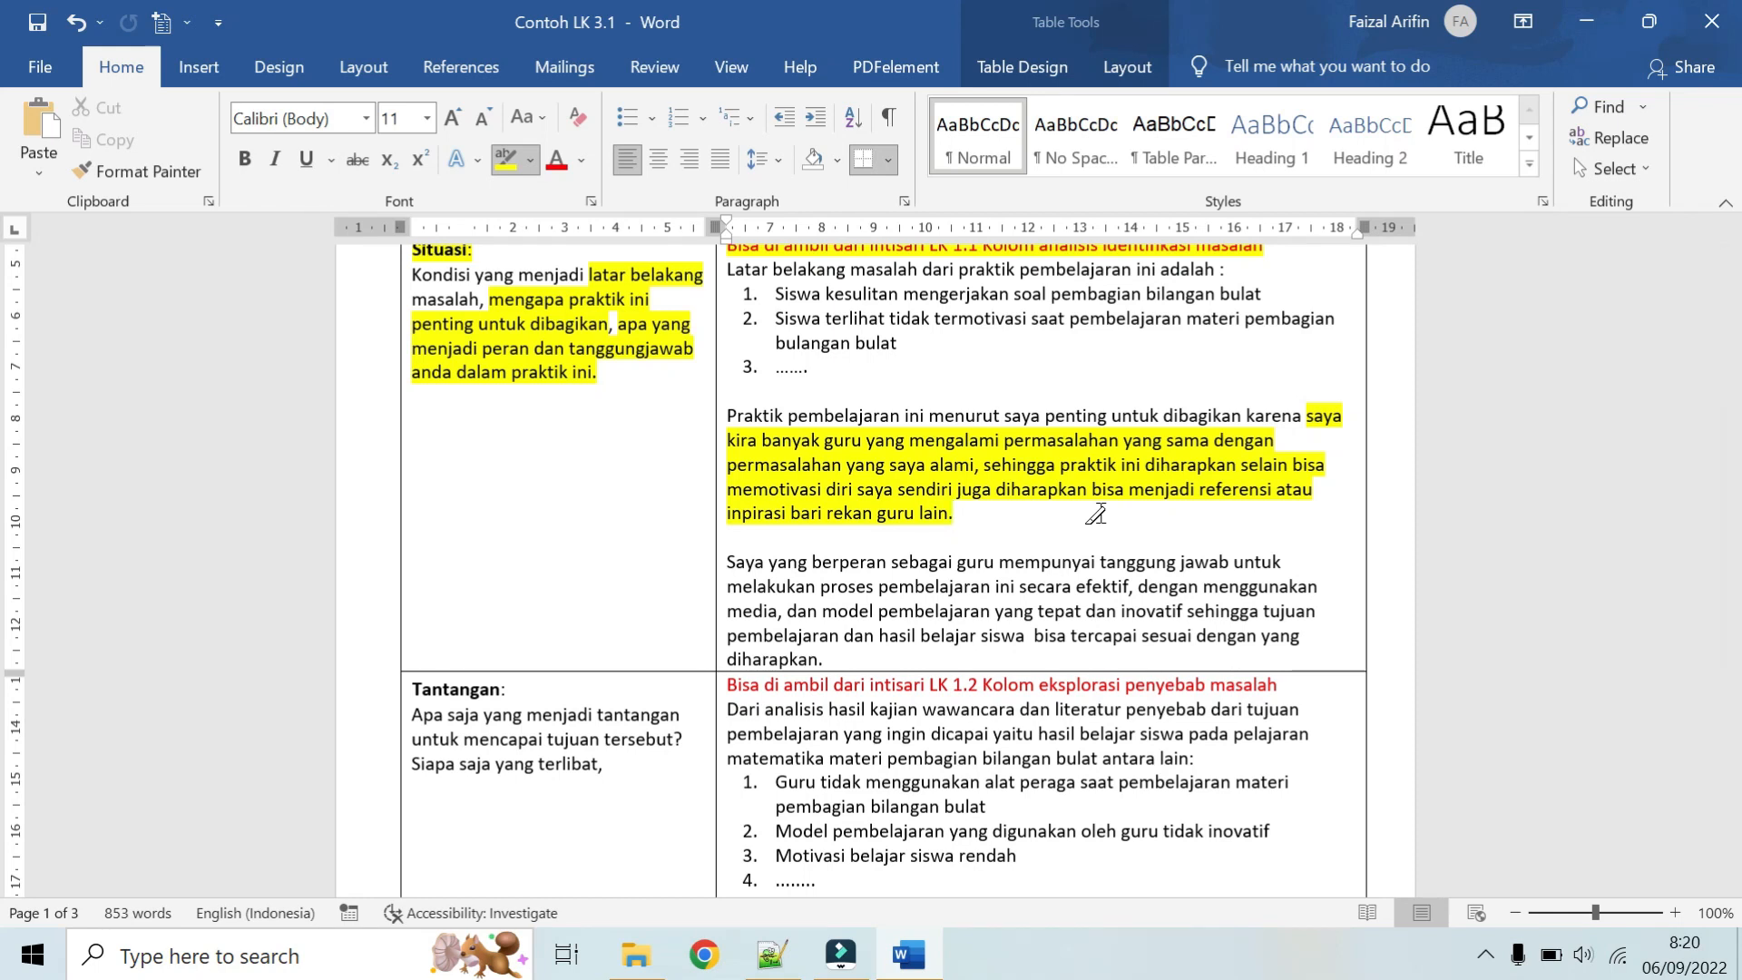
{"action": "scroll", "coordinate": [1096, 514], "scroll_direction": "up", "scroll_amount": 1}
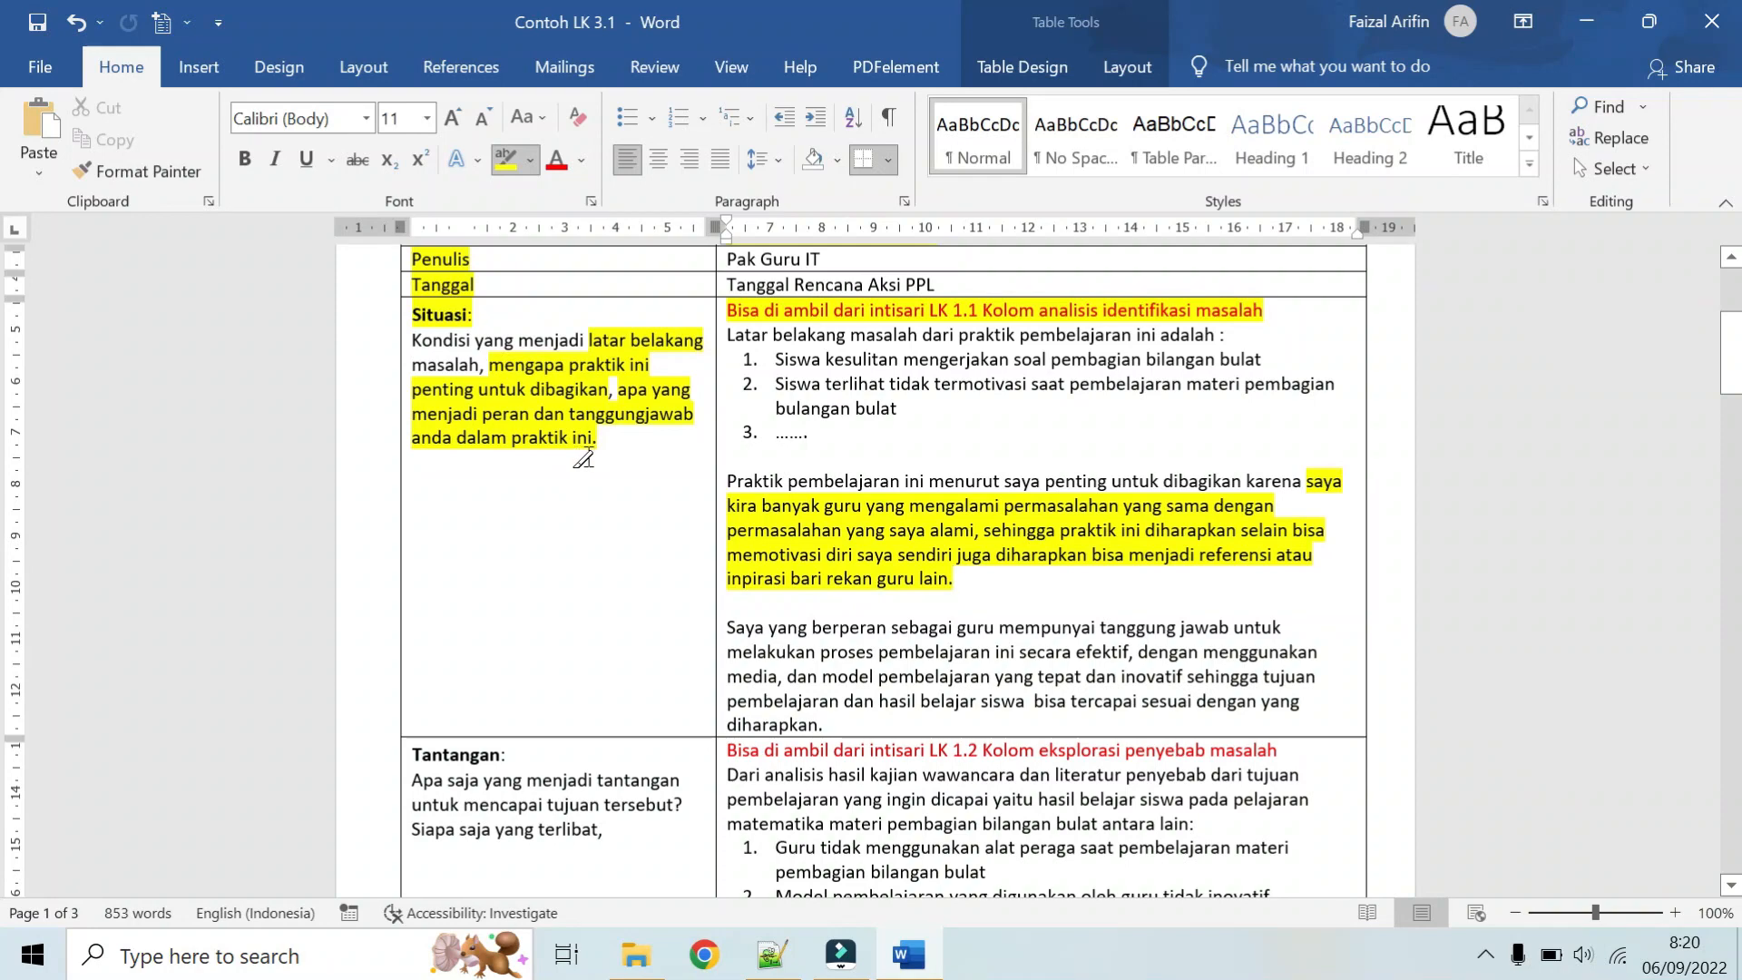
{"action": "scroll", "coordinate": [584, 456], "scroll_direction": "down", "scroll_amount": 1}
{"action": "scroll", "coordinate": [583, 457], "scroll_direction": "down", "scroll_amount": 3}
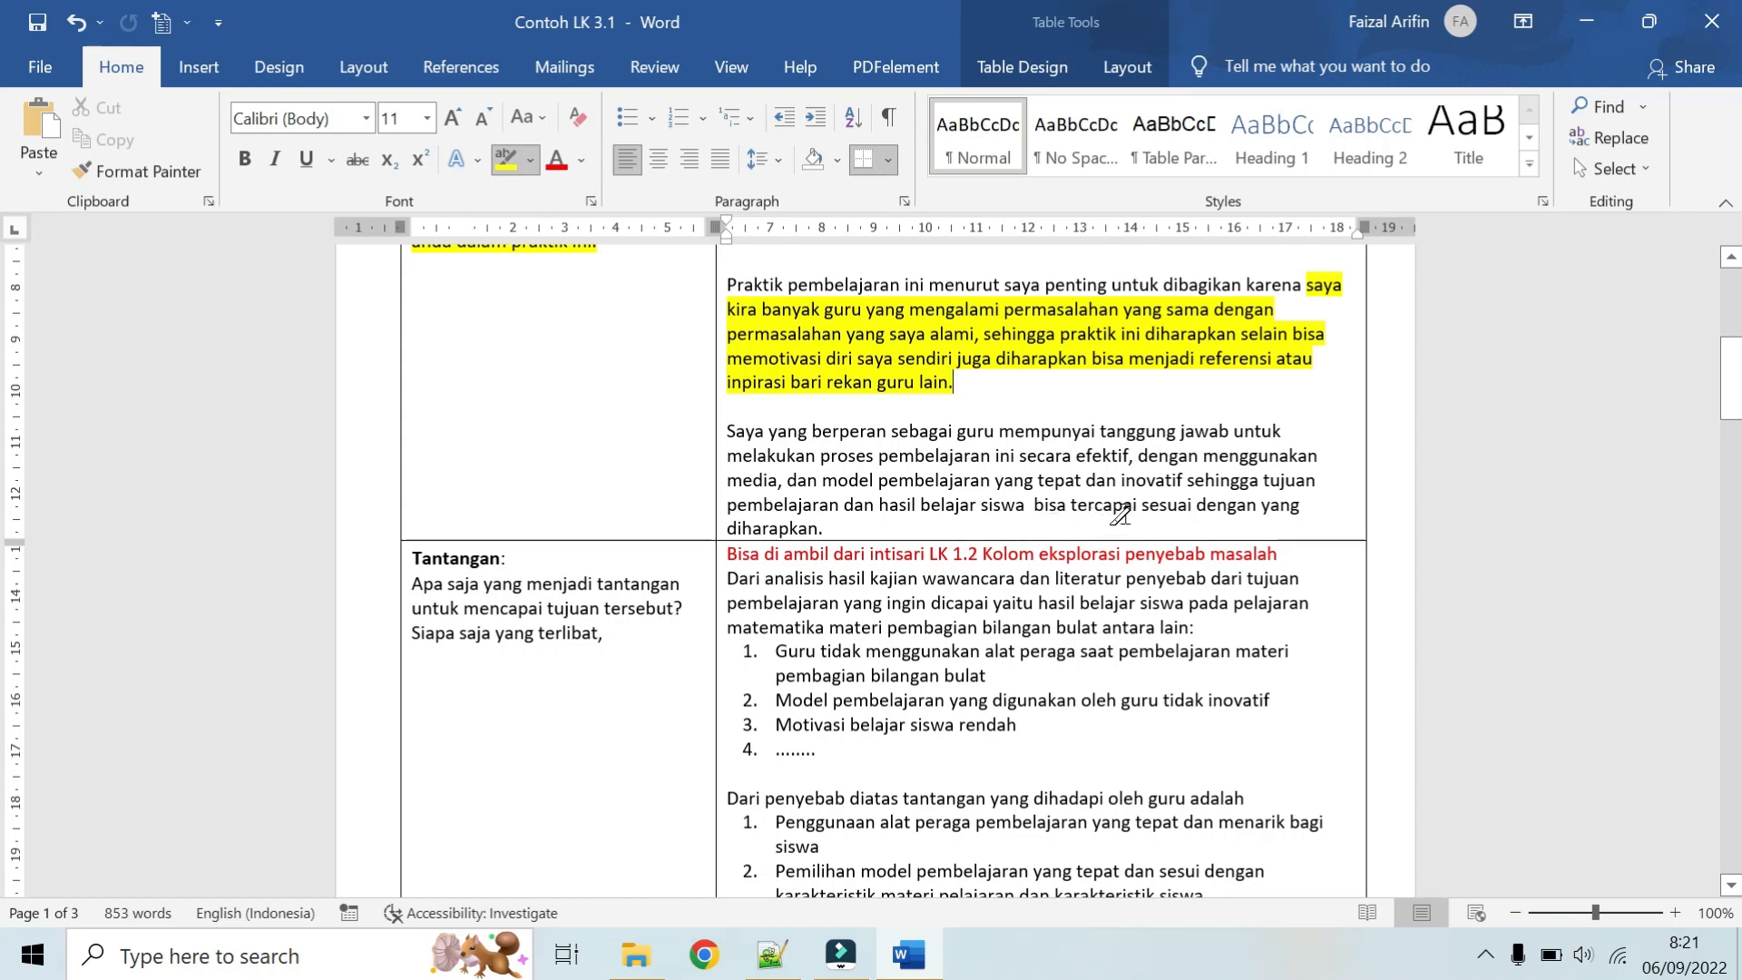
{"action": "scroll", "coordinate": [1120, 515], "scroll_direction": "up", "scroll_amount": 4}
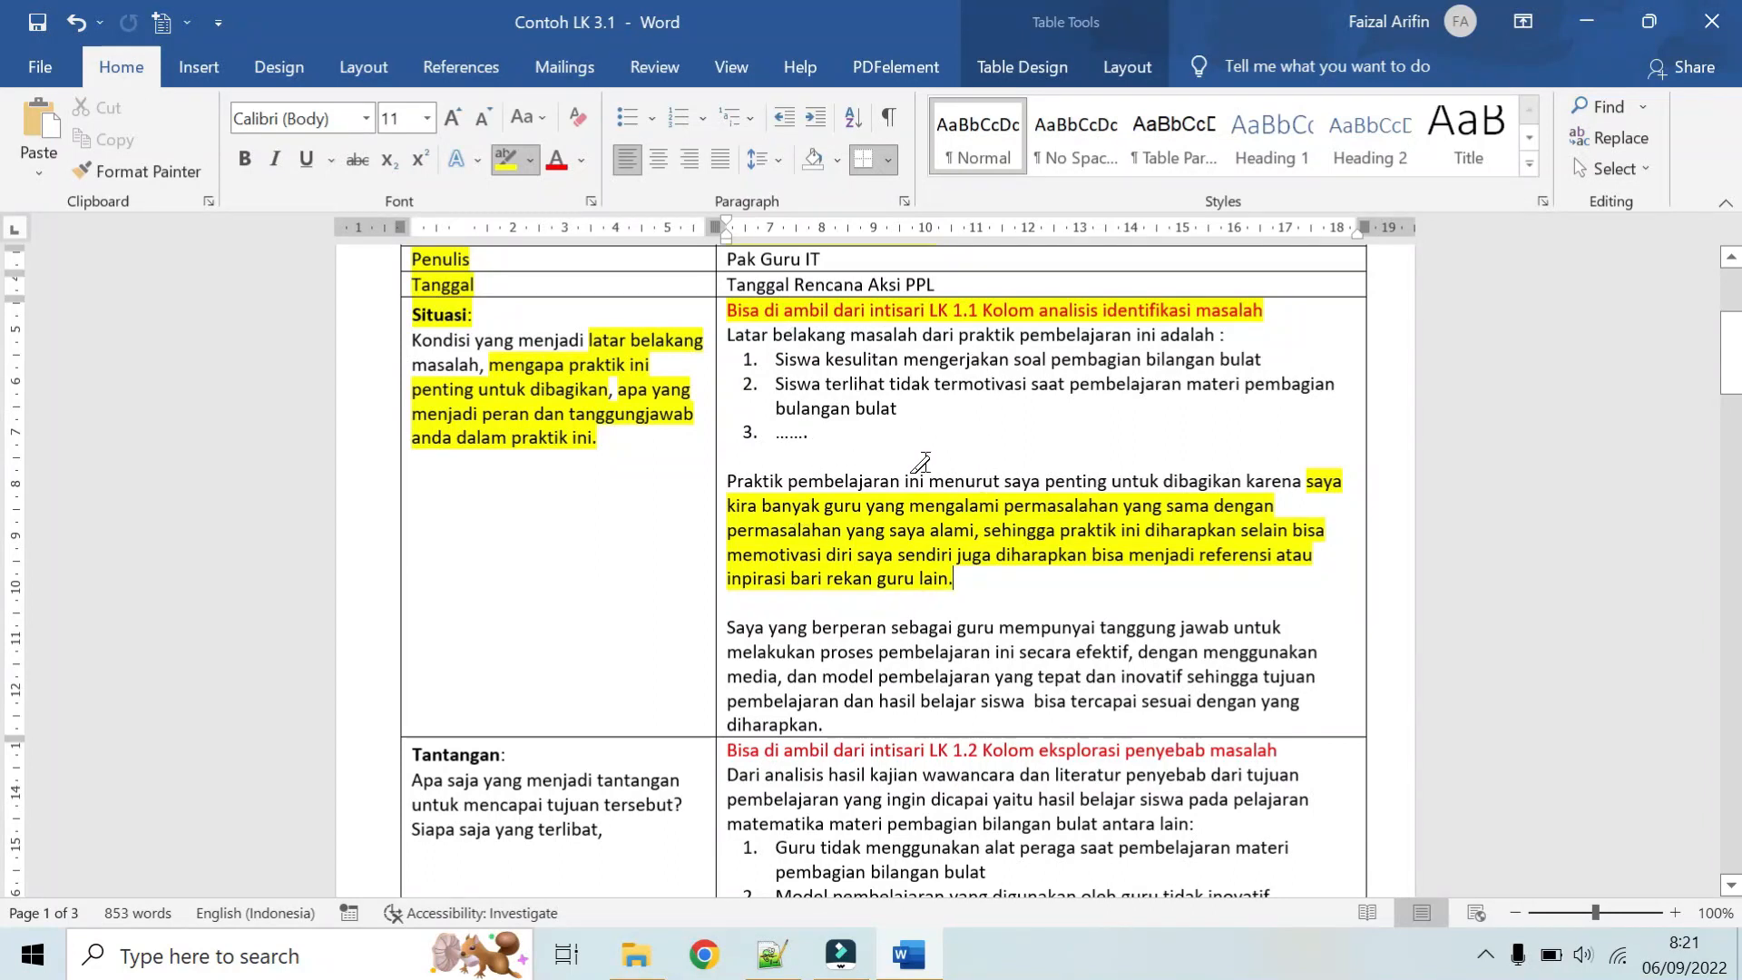
{"action": "scroll", "coordinate": [910, 540], "scroll_direction": "down", "scroll_amount": 1}
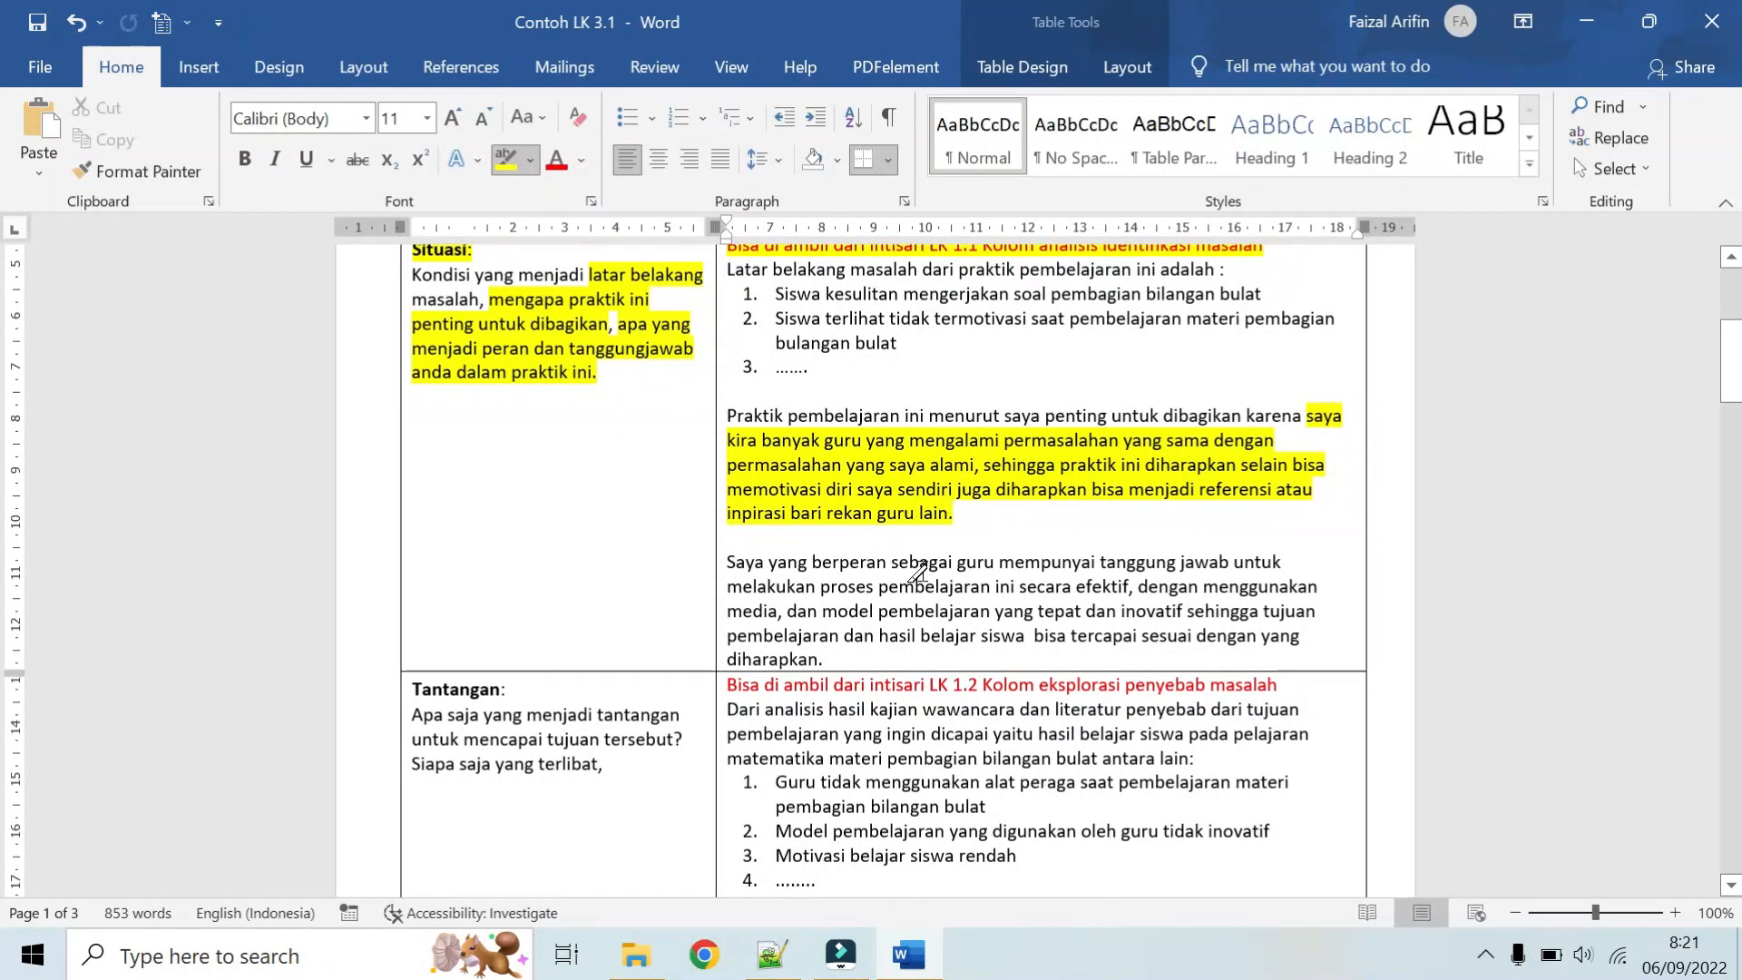
{"action": "scroll", "coordinate": [926, 575], "scroll_direction": "down", "scroll_amount": 1}
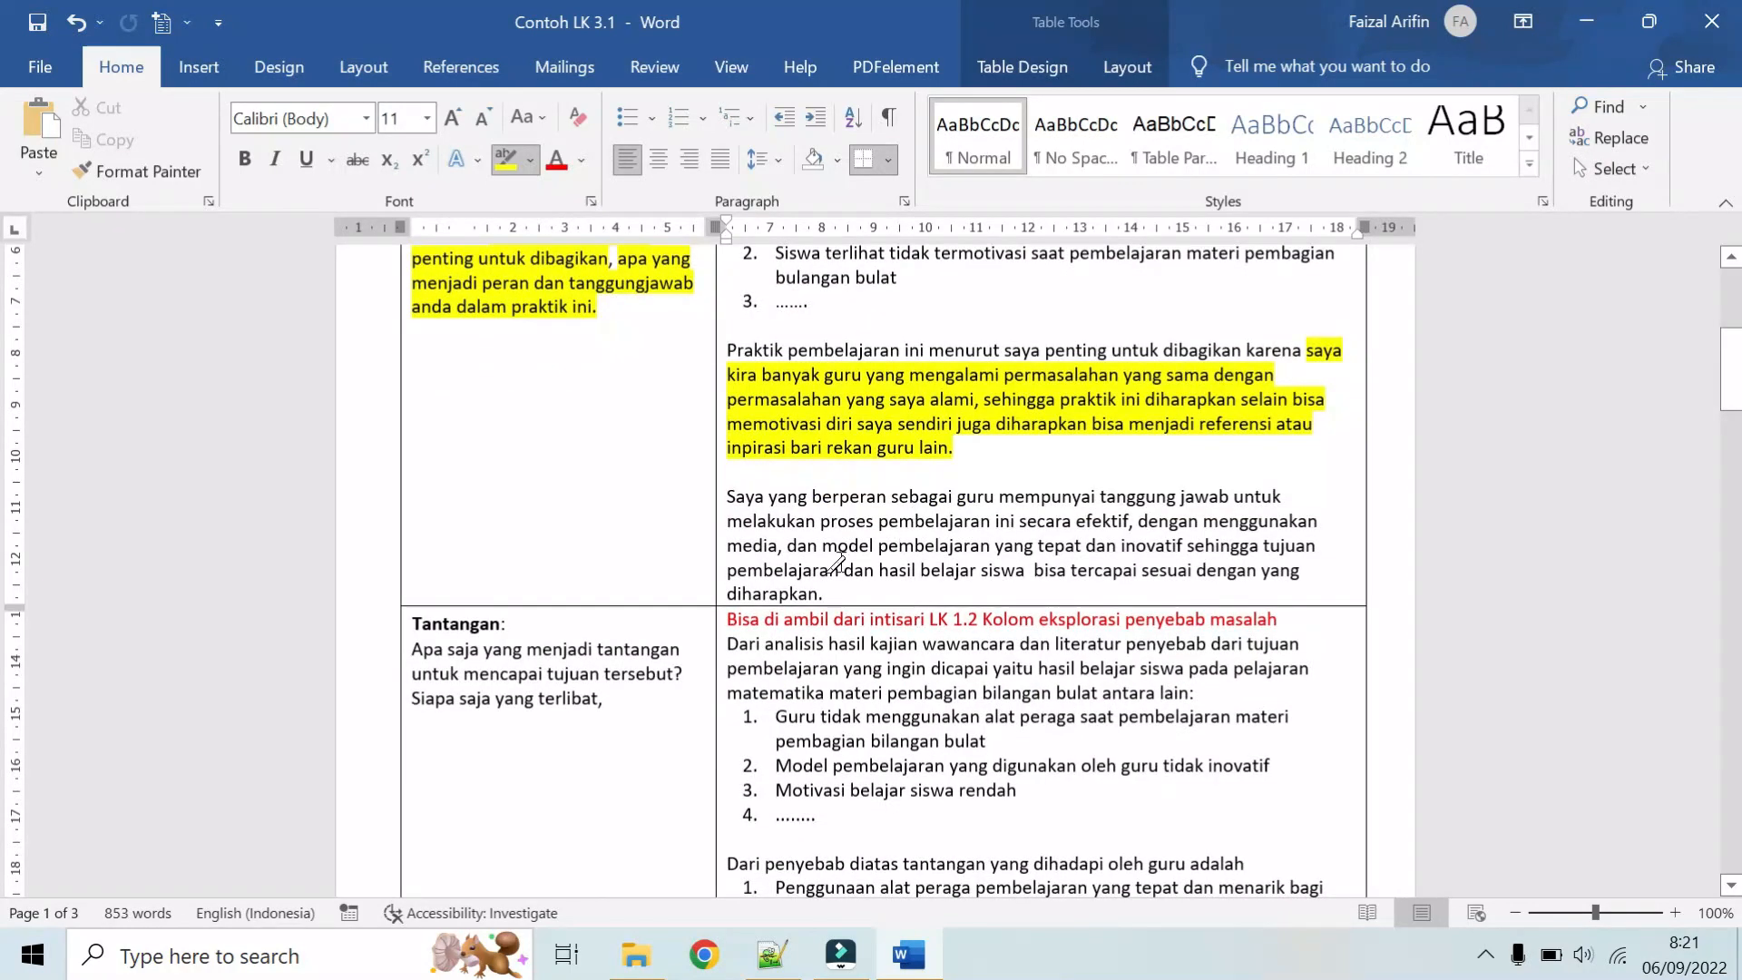
Step: Highlight "tantangan" and "Siapa saja yang terlibat" in the prompts of the Tantangan row
{"action": "scroll", "coordinate": [845, 544], "scroll_direction": "down", "scroll_amount": 5}
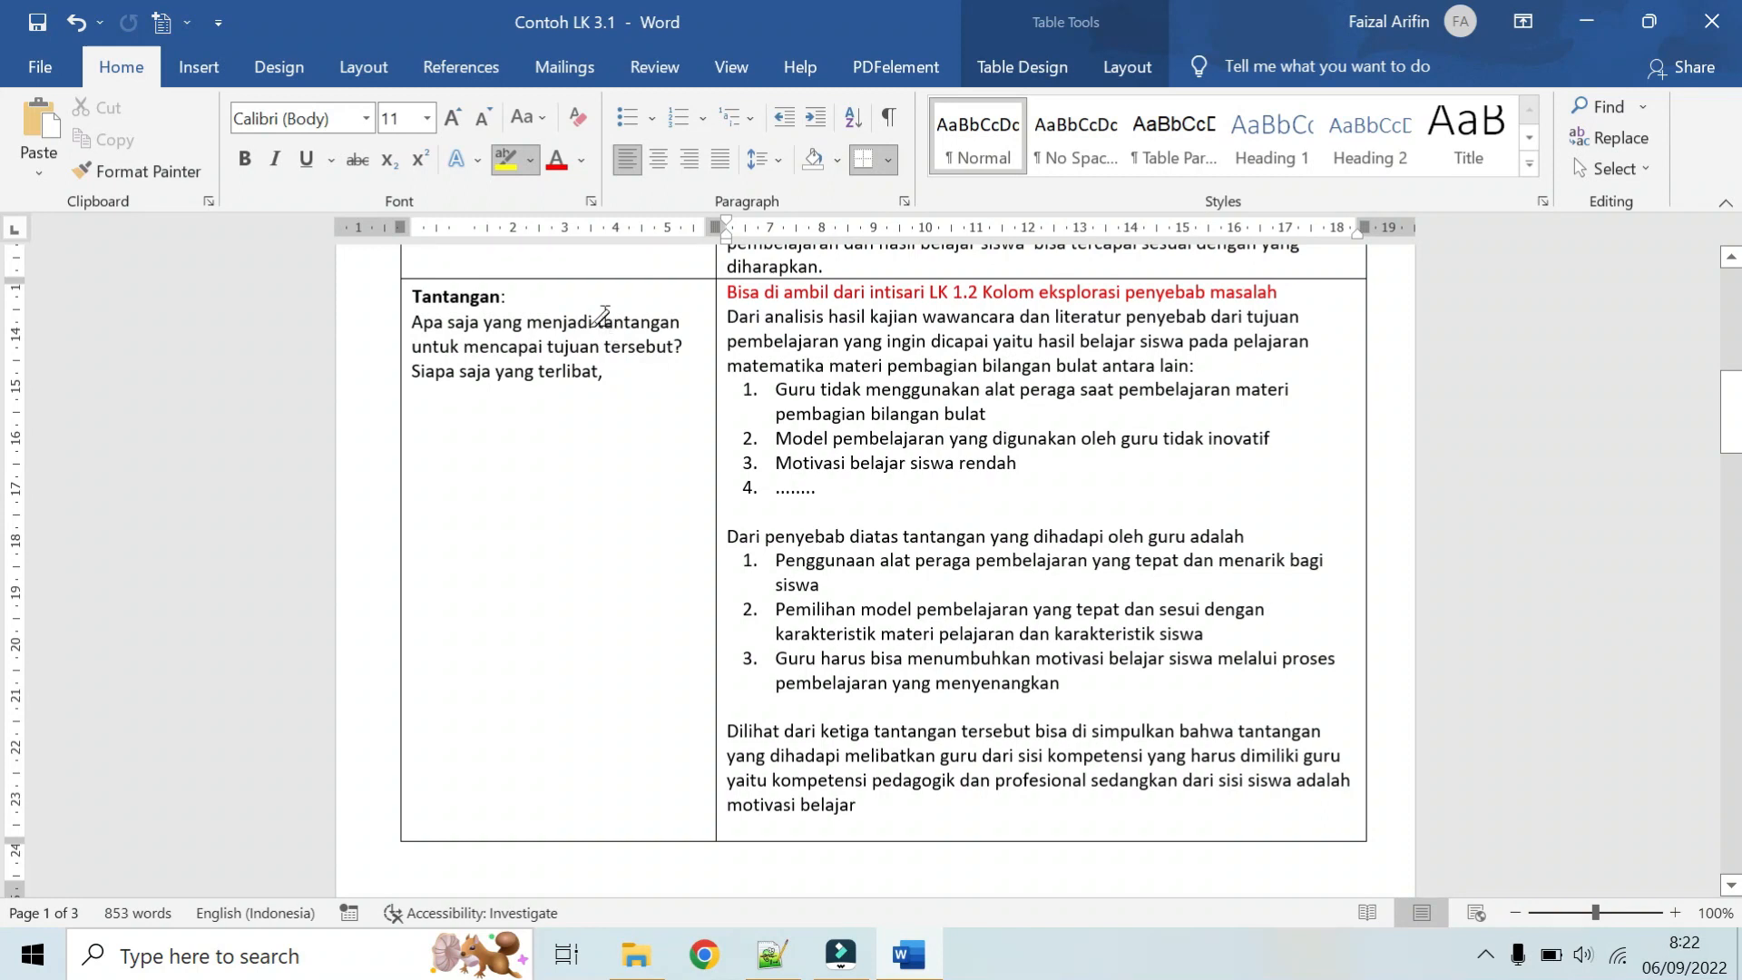
{"action": "left_click_drag", "start_coordinate": [602, 323], "coordinate": [683, 327]}
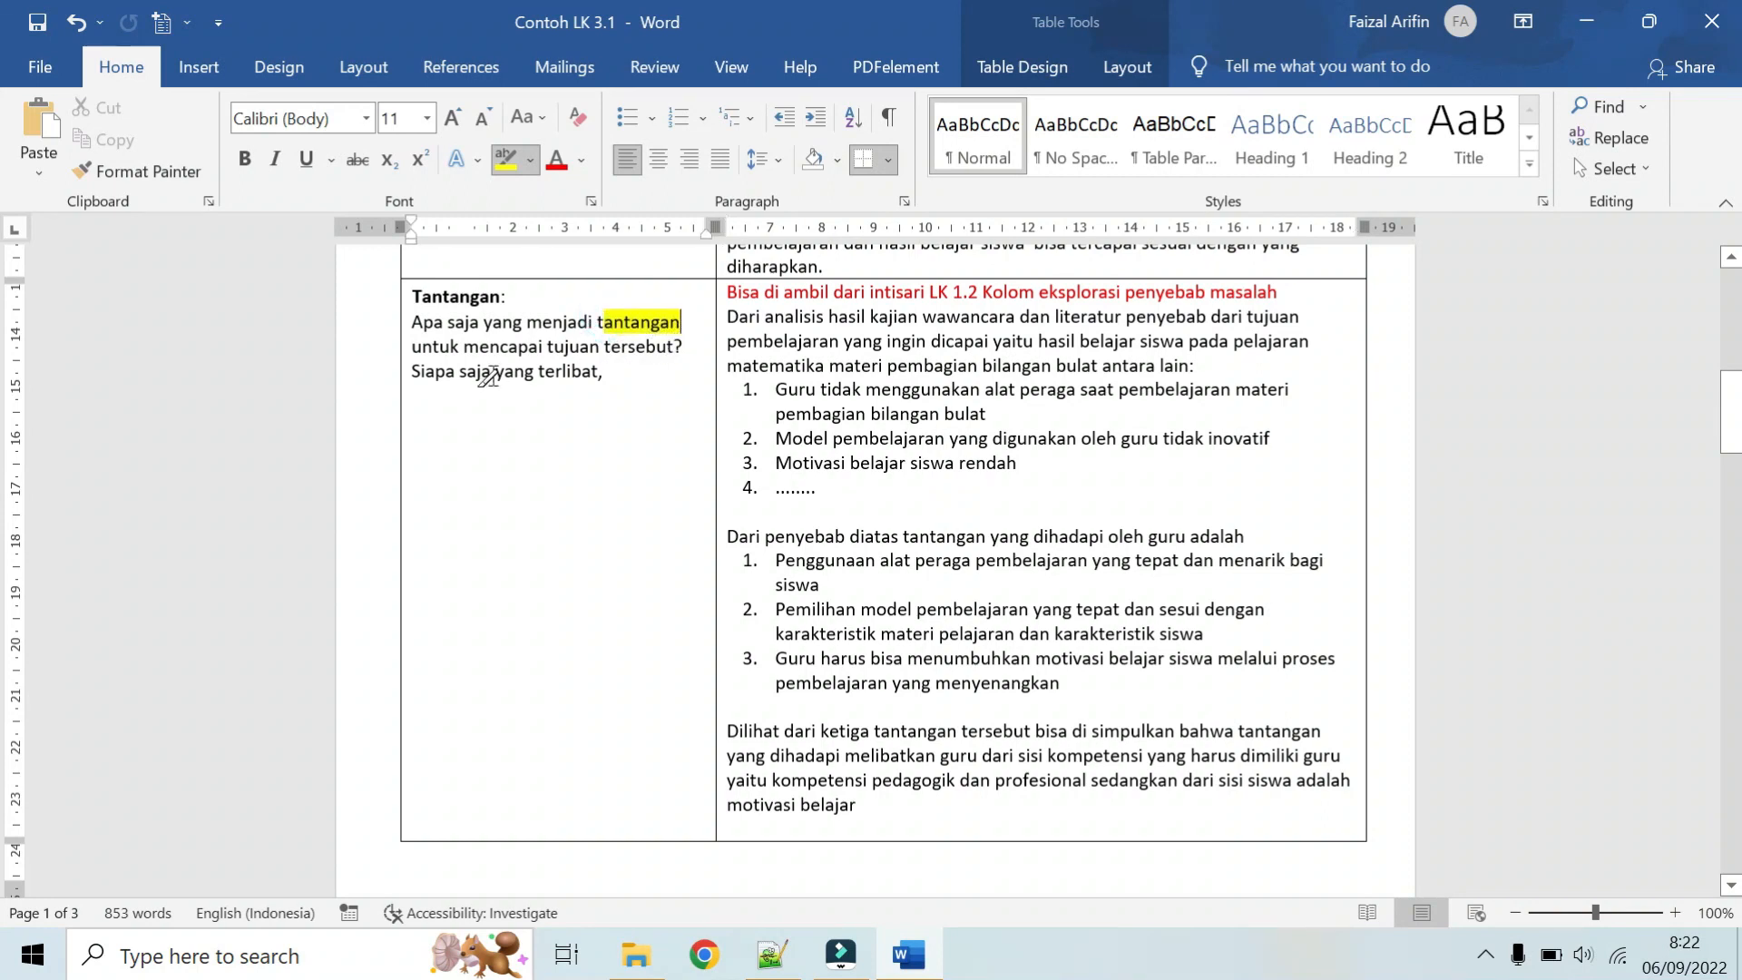
{"action": "left_click_drag", "start_coordinate": [414, 370], "coordinate": [597, 374]}
Step: Highlight the three listed causes in the Tantangan answer, from "Guru tidak menggunakan alat peraga" to "Motivasi belajar siswa rendah."
{"action": "scroll", "coordinate": [594, 395], "scroll_direction": "up", "scroll_amount": 2}
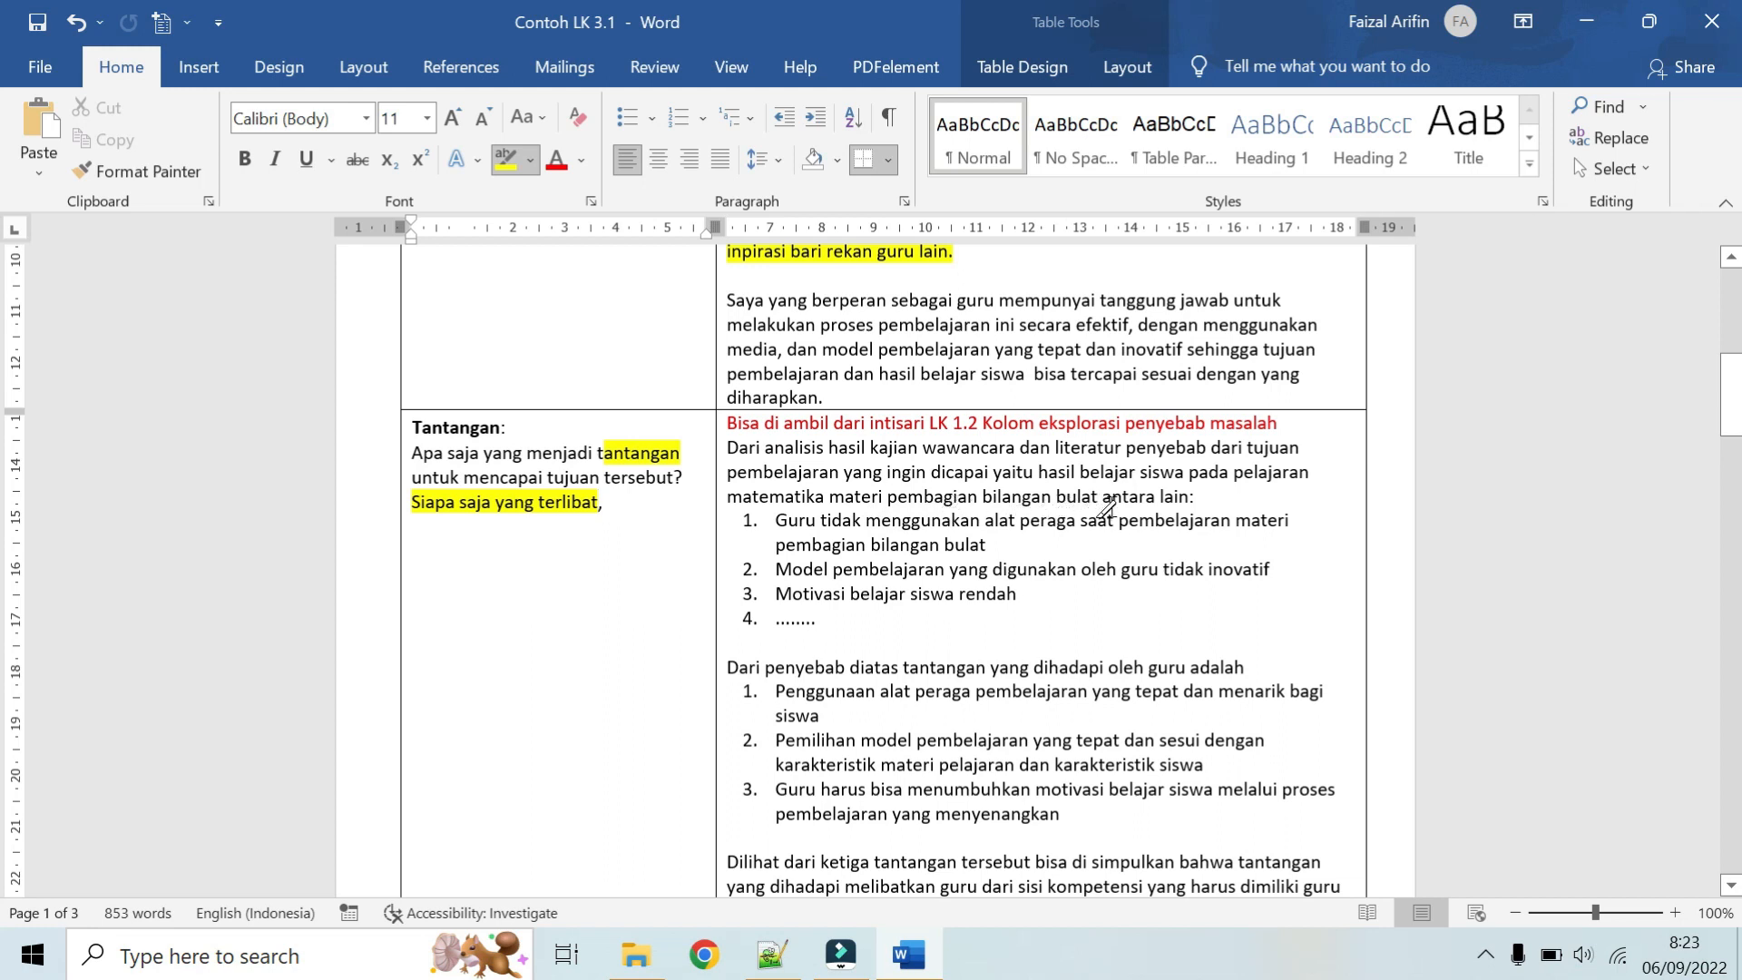
{"action": "triple_click", "coordinate": [780, 520]}
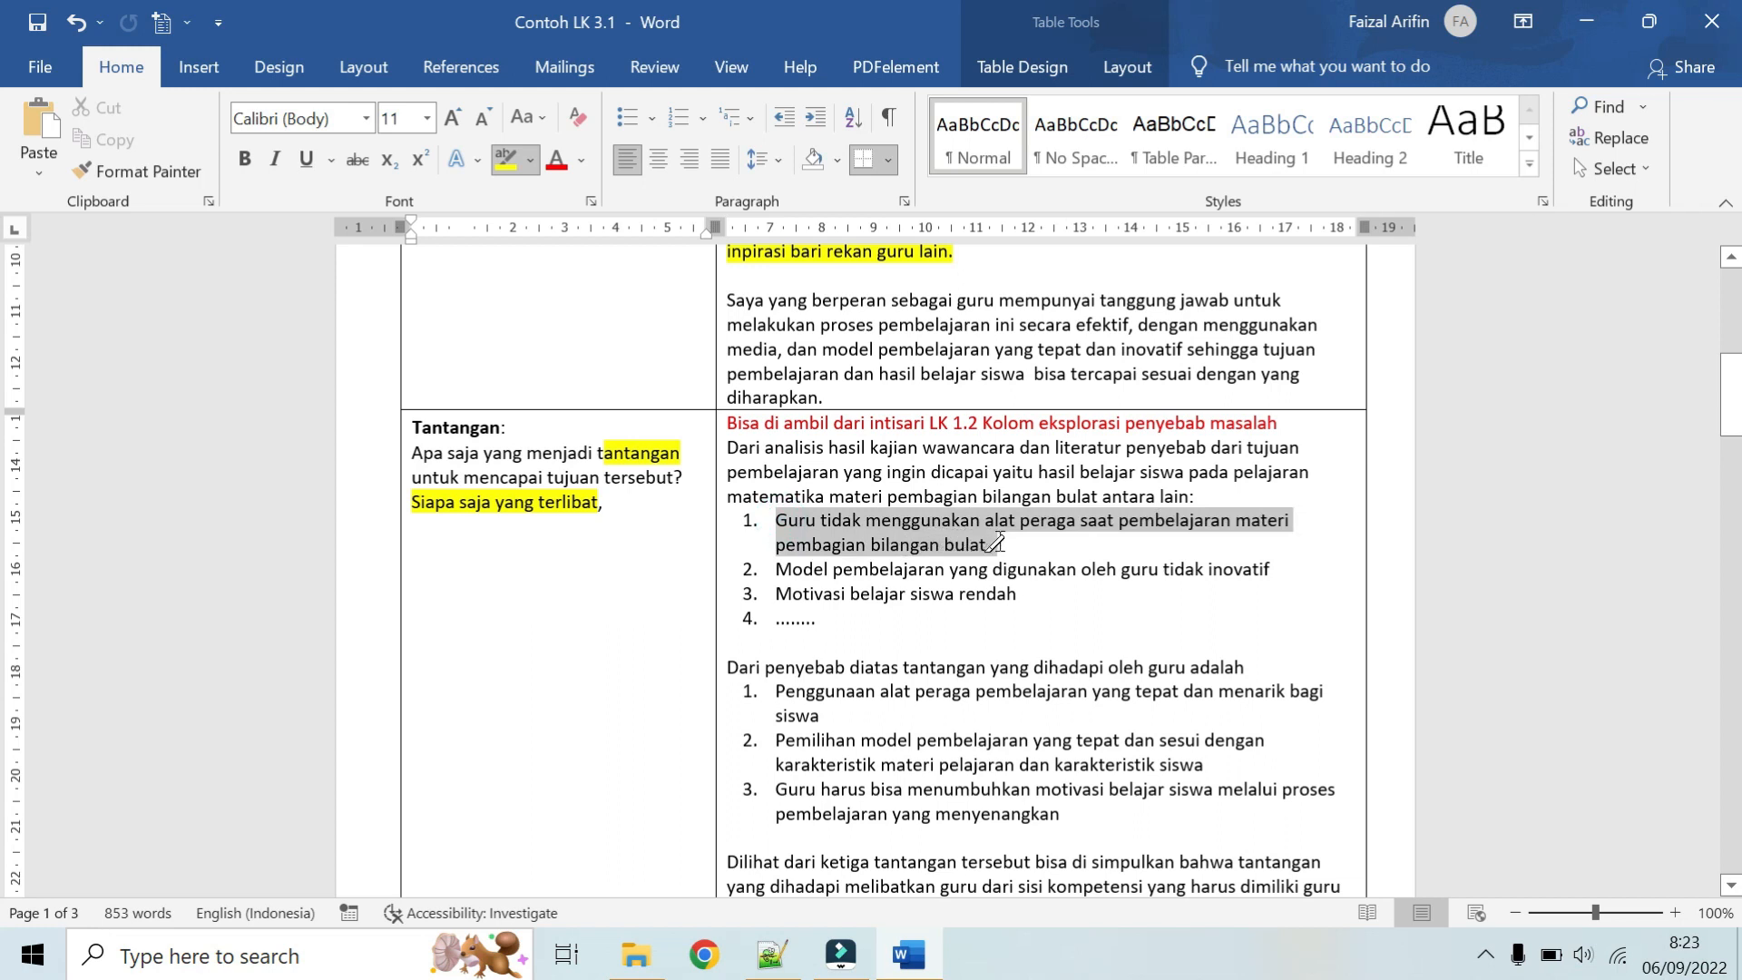
{"action": "left_click_drag", "start_coordinate": [1002, 544], "coordinate": [1002, 544]}
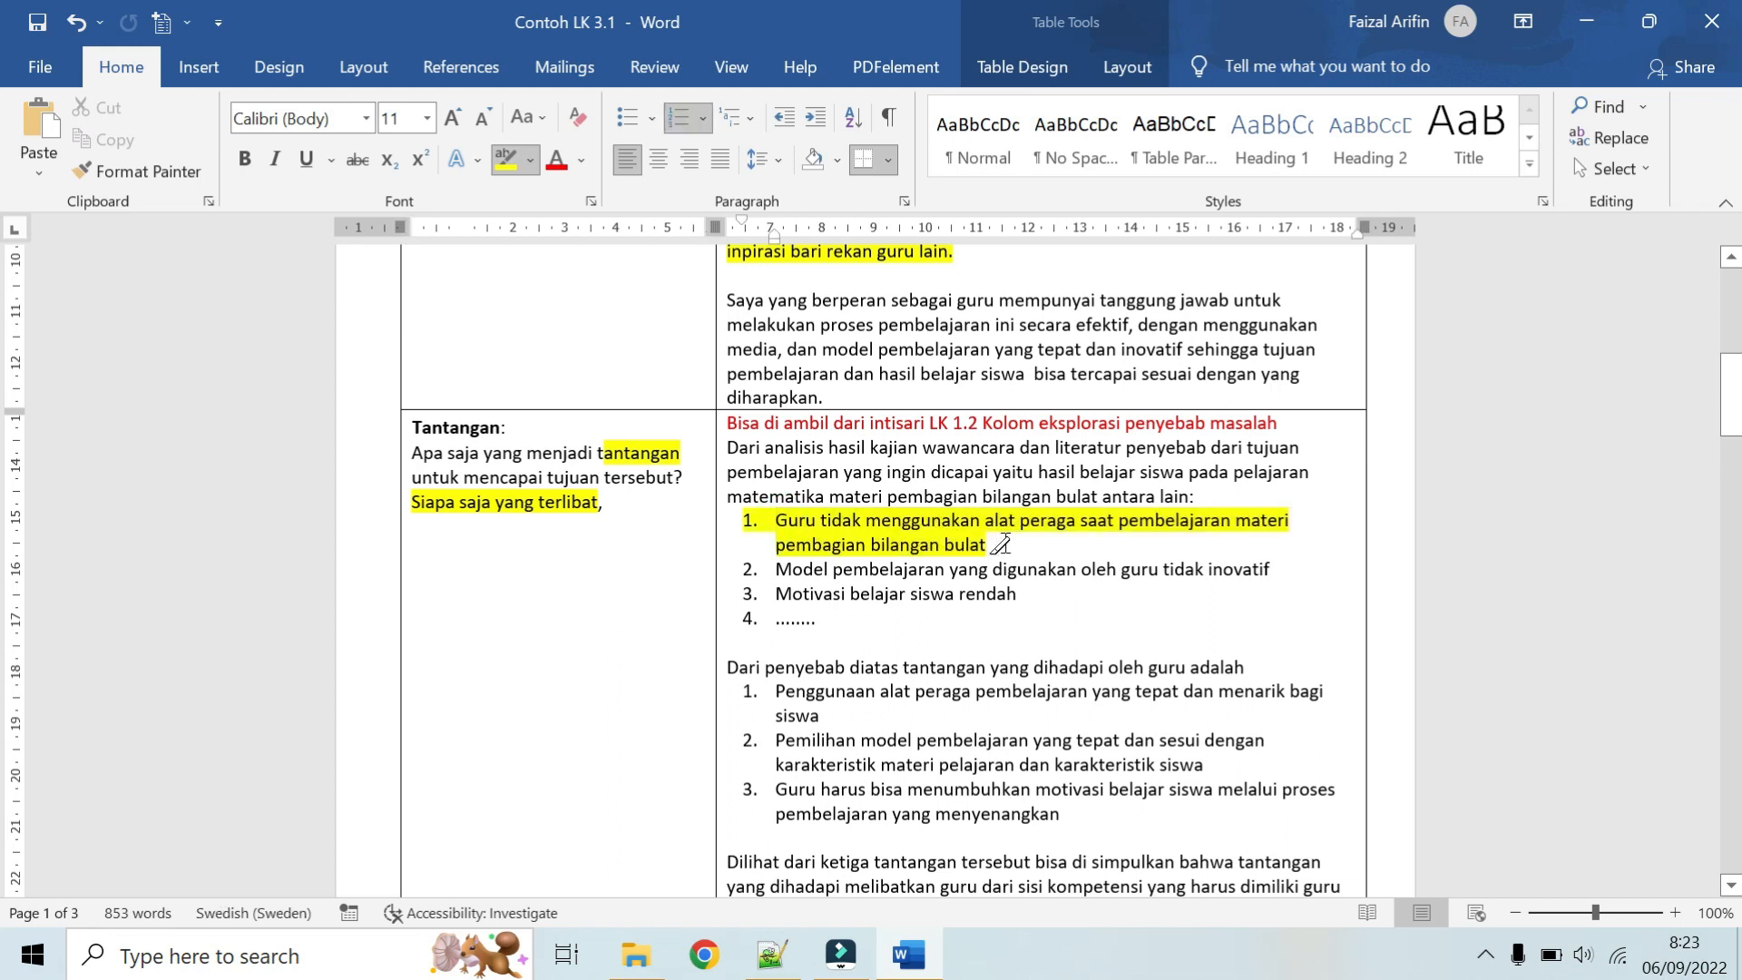
{"action": "scroll", "coordinate": [998, 545], "scroll_direction": "down", "scroll_amount": 1}
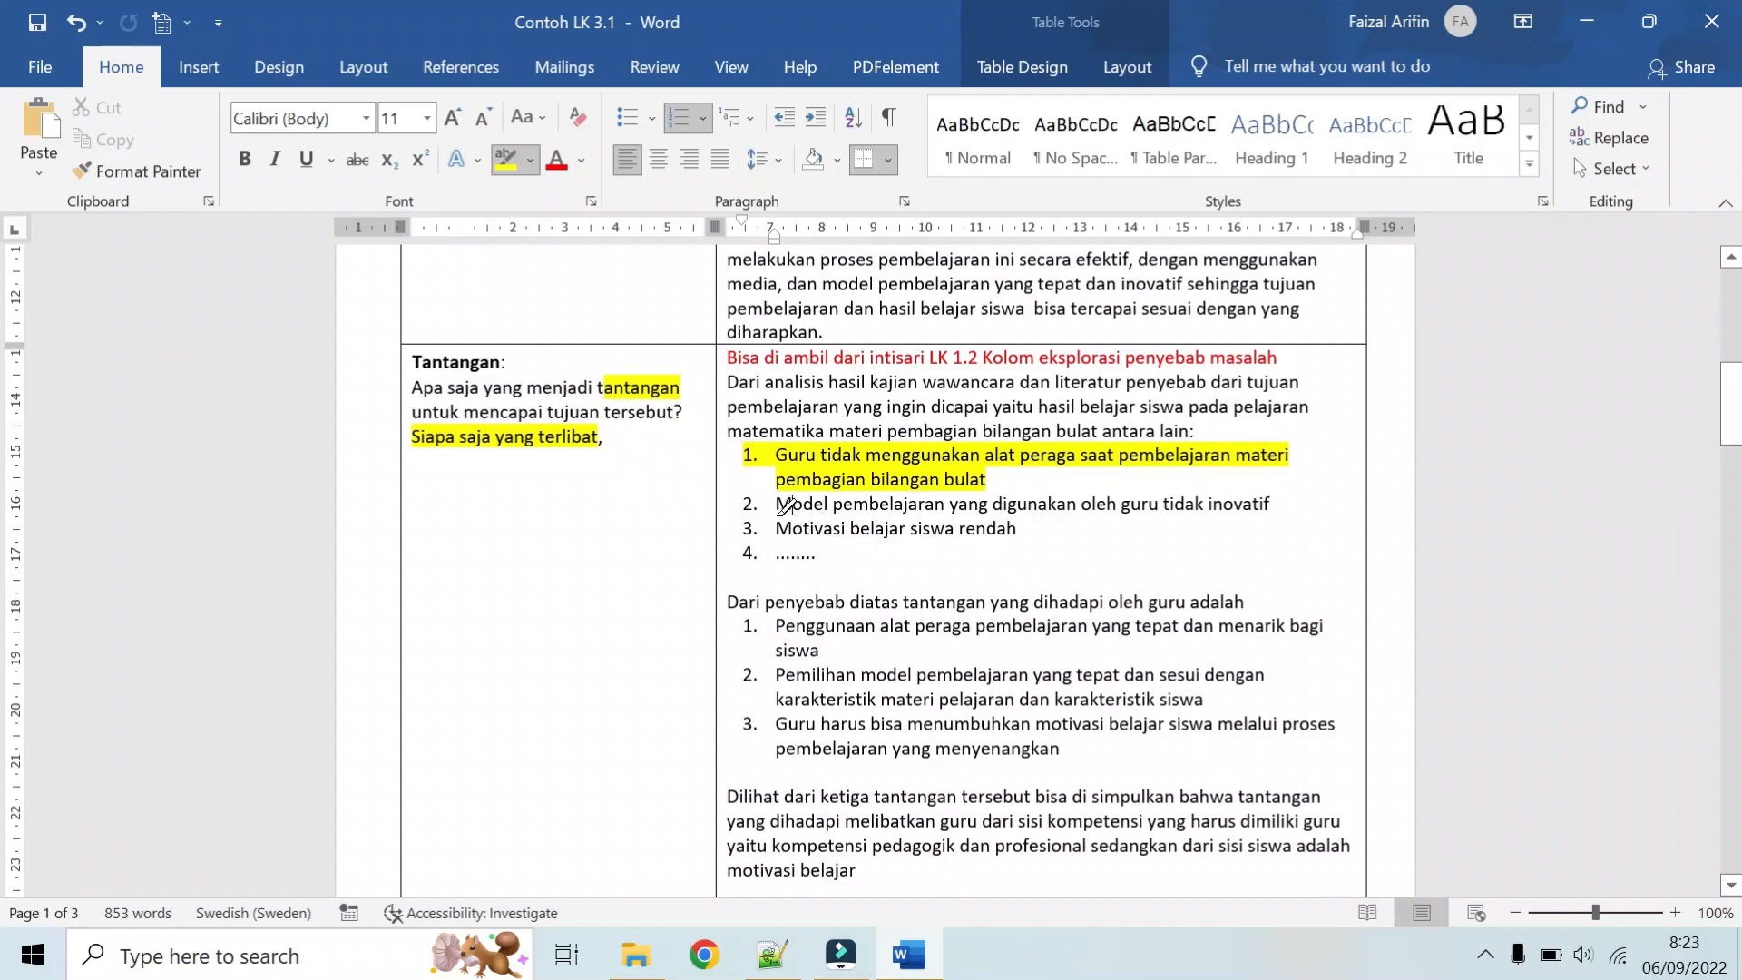
{"action": "mouse_move", "coordinate": [777, 504]}
{"action": "left_mouse_down"}
{"action": "mouse_move", "coordinate": [1103, 526]}
{"action": "mouse_move", "coordinate": [1244, 502]}
{"action": "left_mouse_up"}
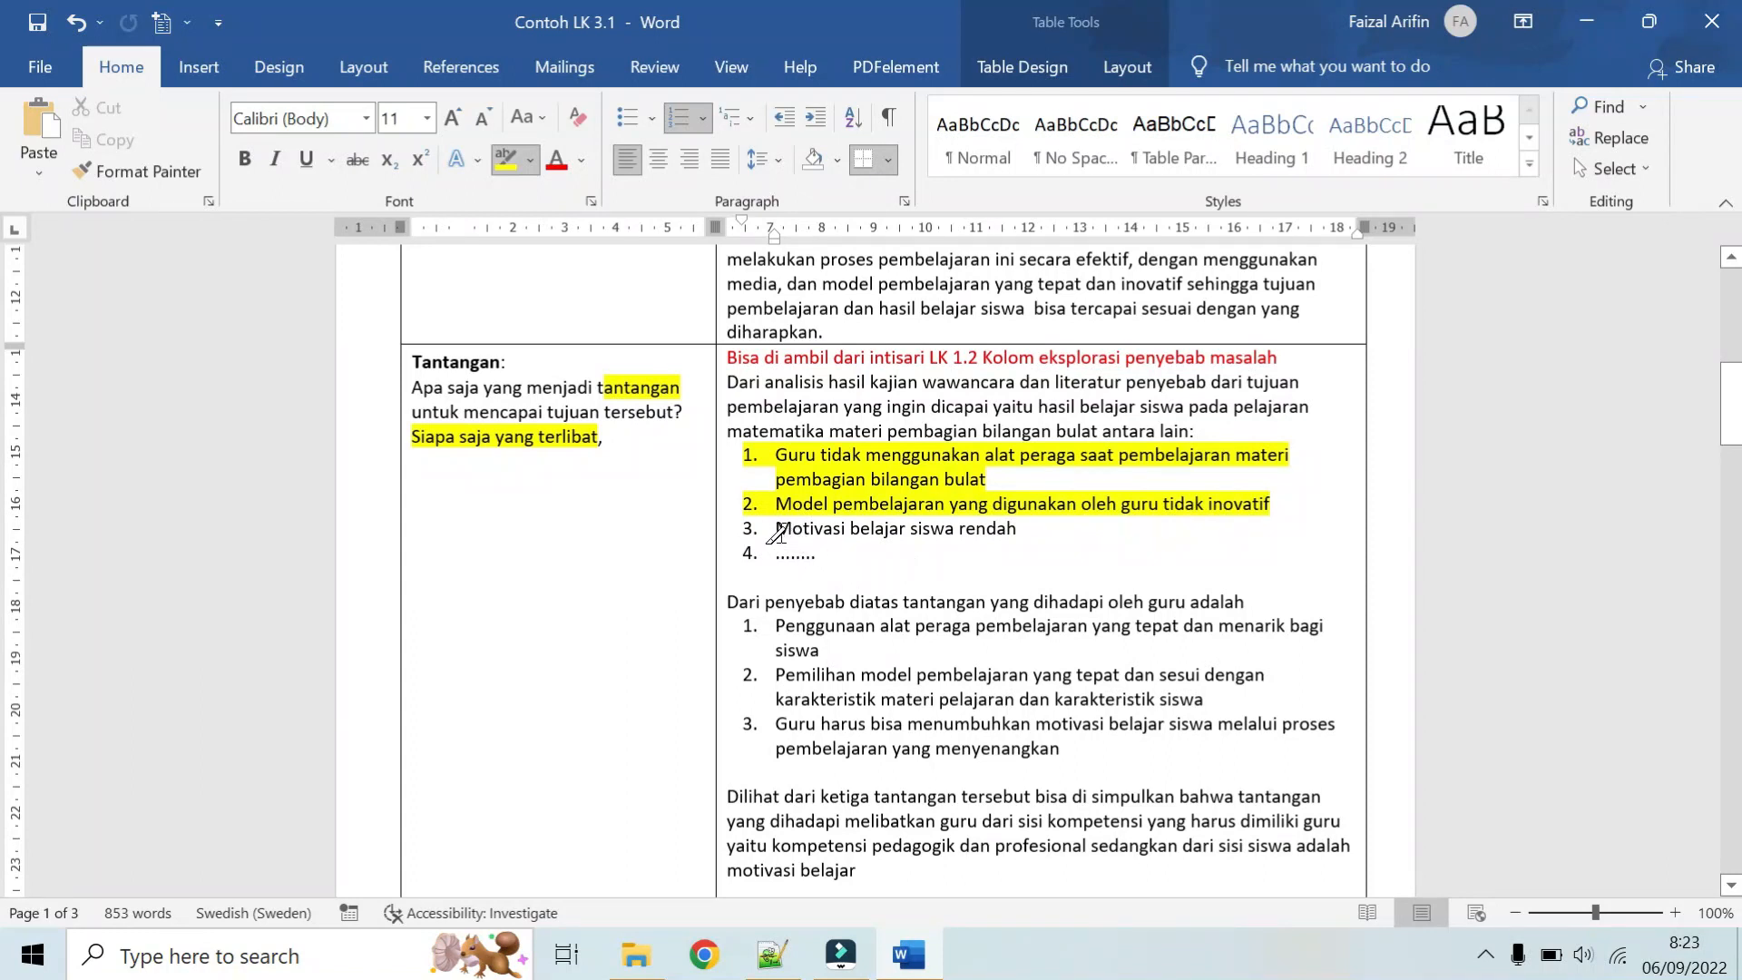
{"action": "left_click_drag", "start_coordinate": [777, 528], "coordinate": [1016, 528]}
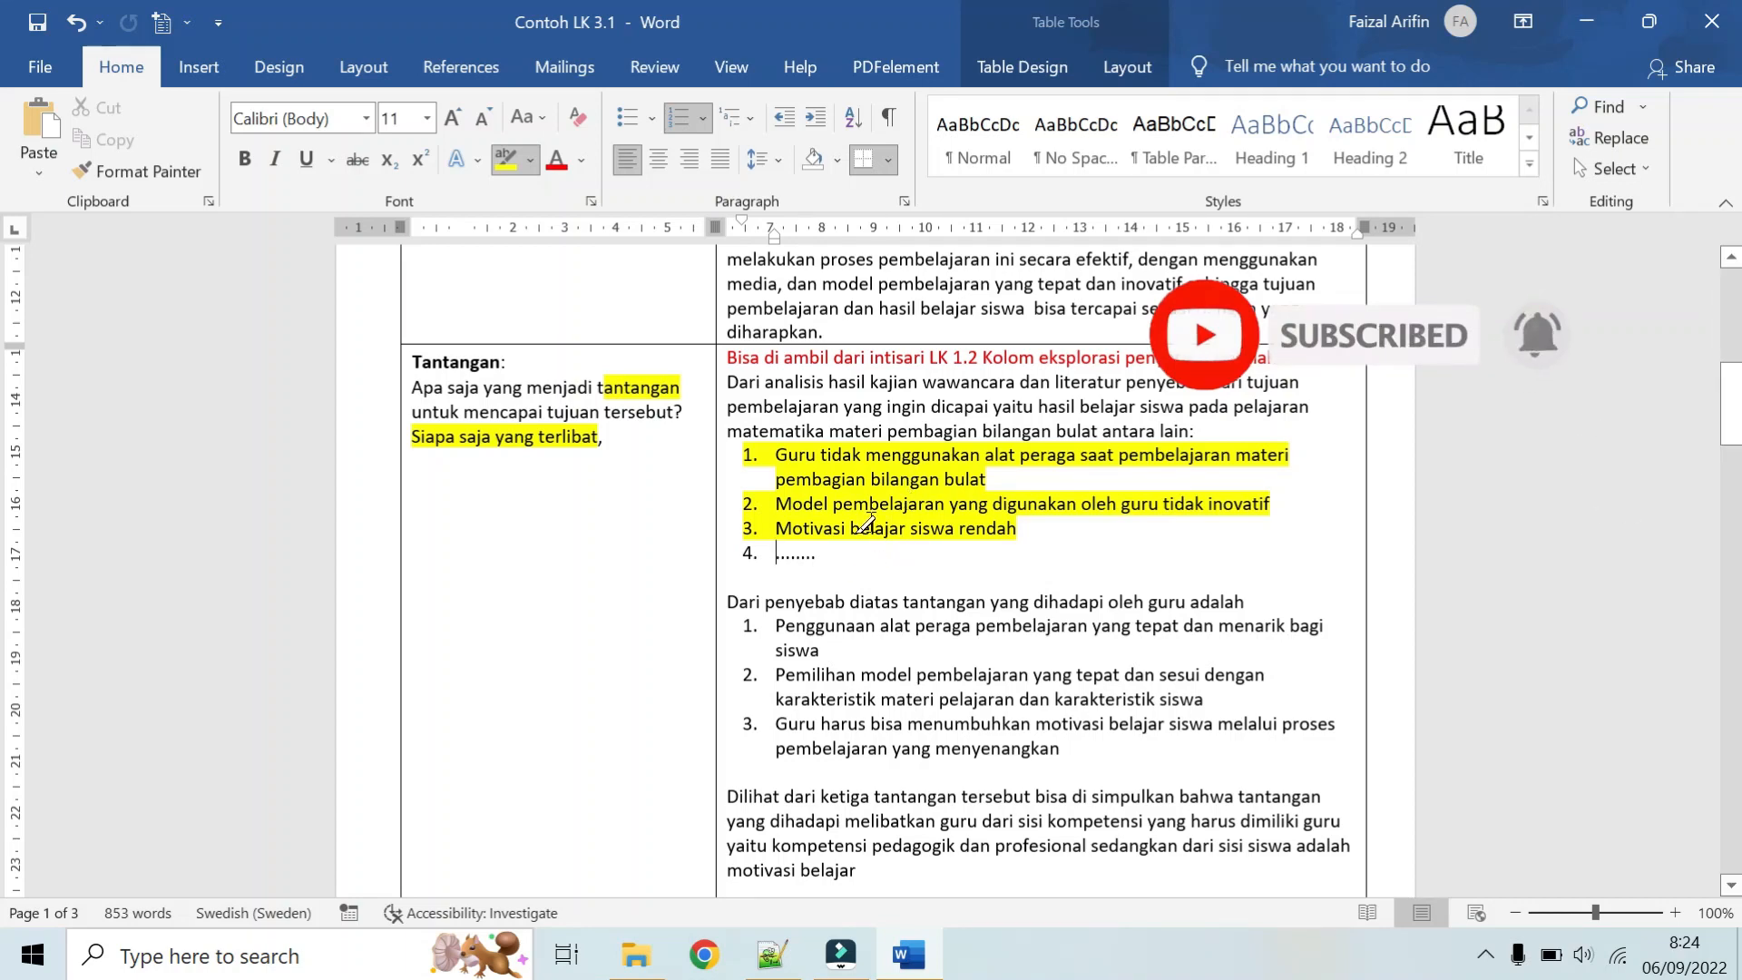
Step: Highlight "tantangan yang dihadapi oleh guru adalah" and the three numbered challenges beneath it in the Tantangan answer
{"action": "scroll", "coordinate": [864, 525], "scroll_direction": "down", "scroll_amount": 1}
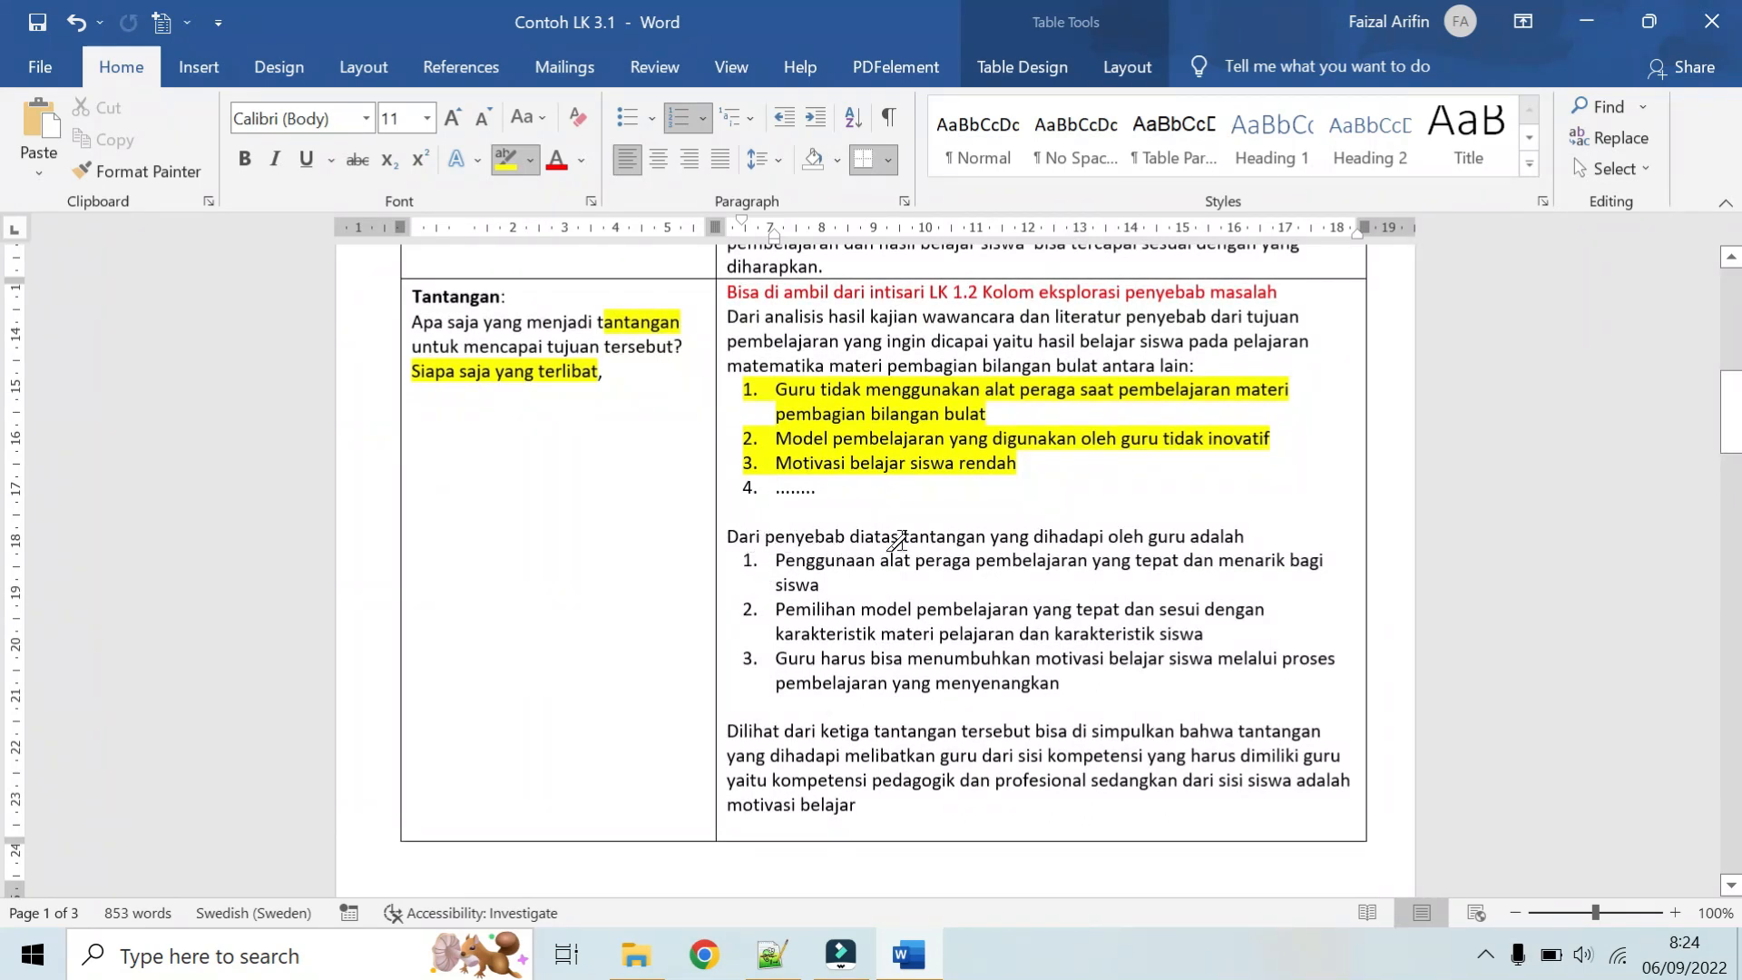
{"action": "mouse_move", "coordinate": [903, 537]}
{"action": "left_mouse_down"}
{"action": "mouse_move", "coordinate": [971, 556]}
{"action": "mouse_move", "coordinate": [1241, 537]}
{"action": "left_mouse_up"}
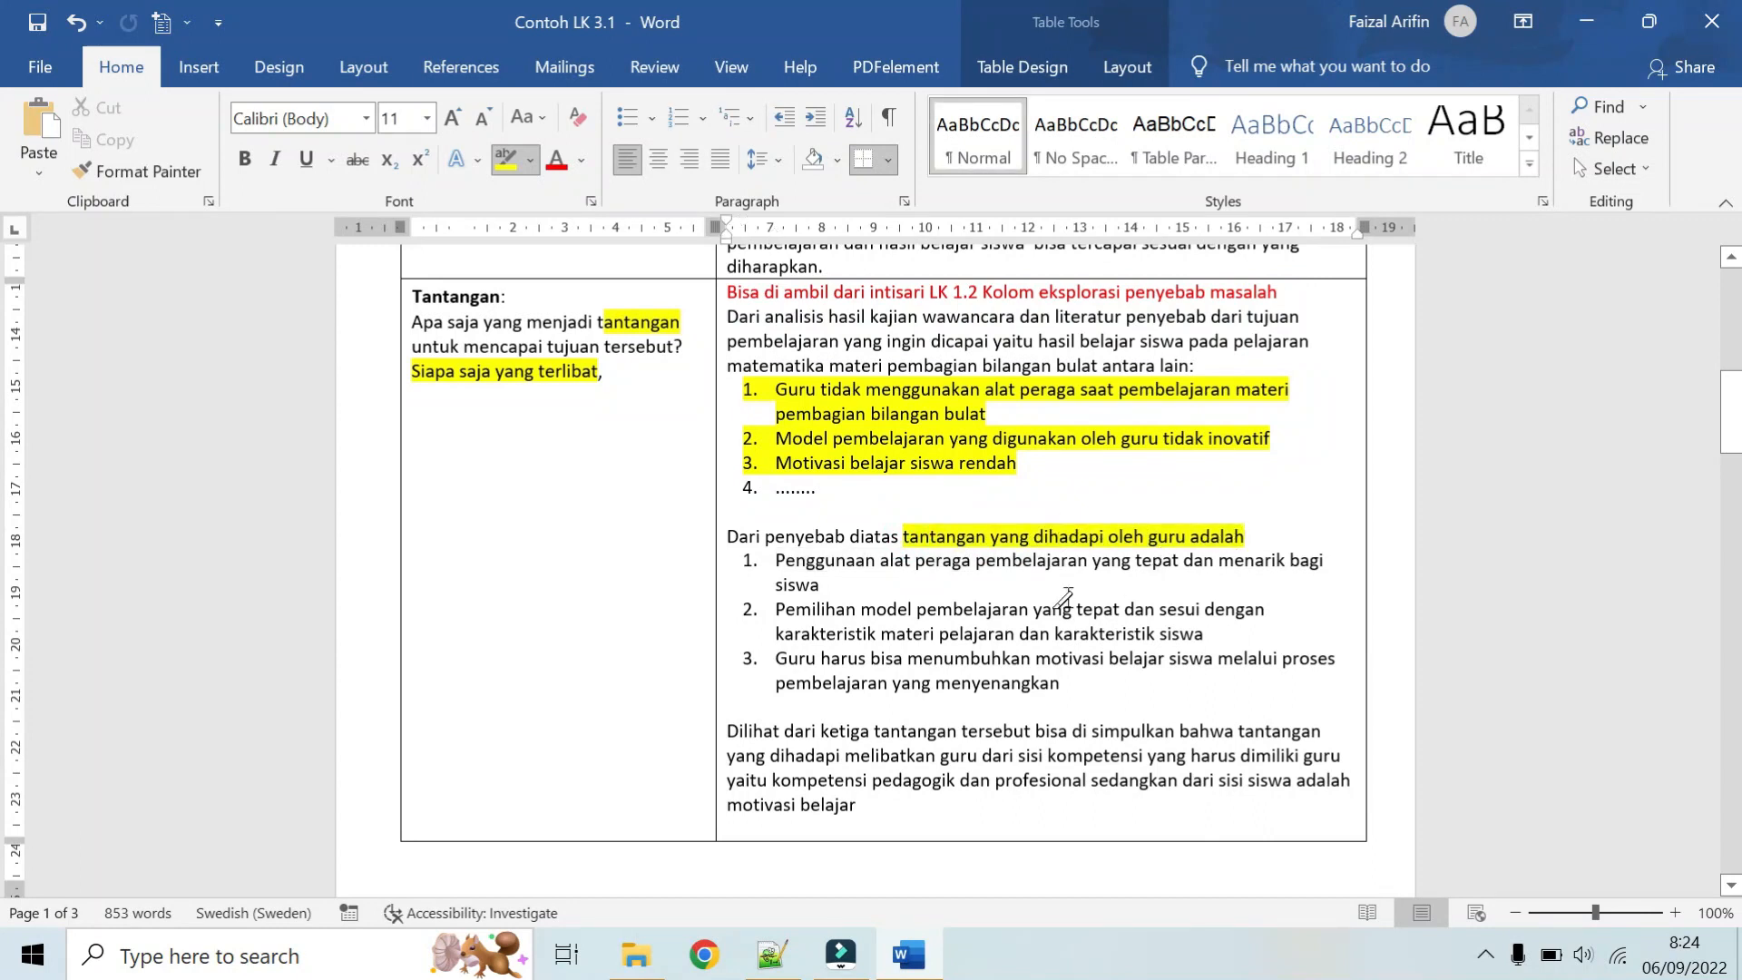
{"action": "scroll", "coordinate": [1063, 599], "scroll_direction": "down", "scroll_amount": 1}
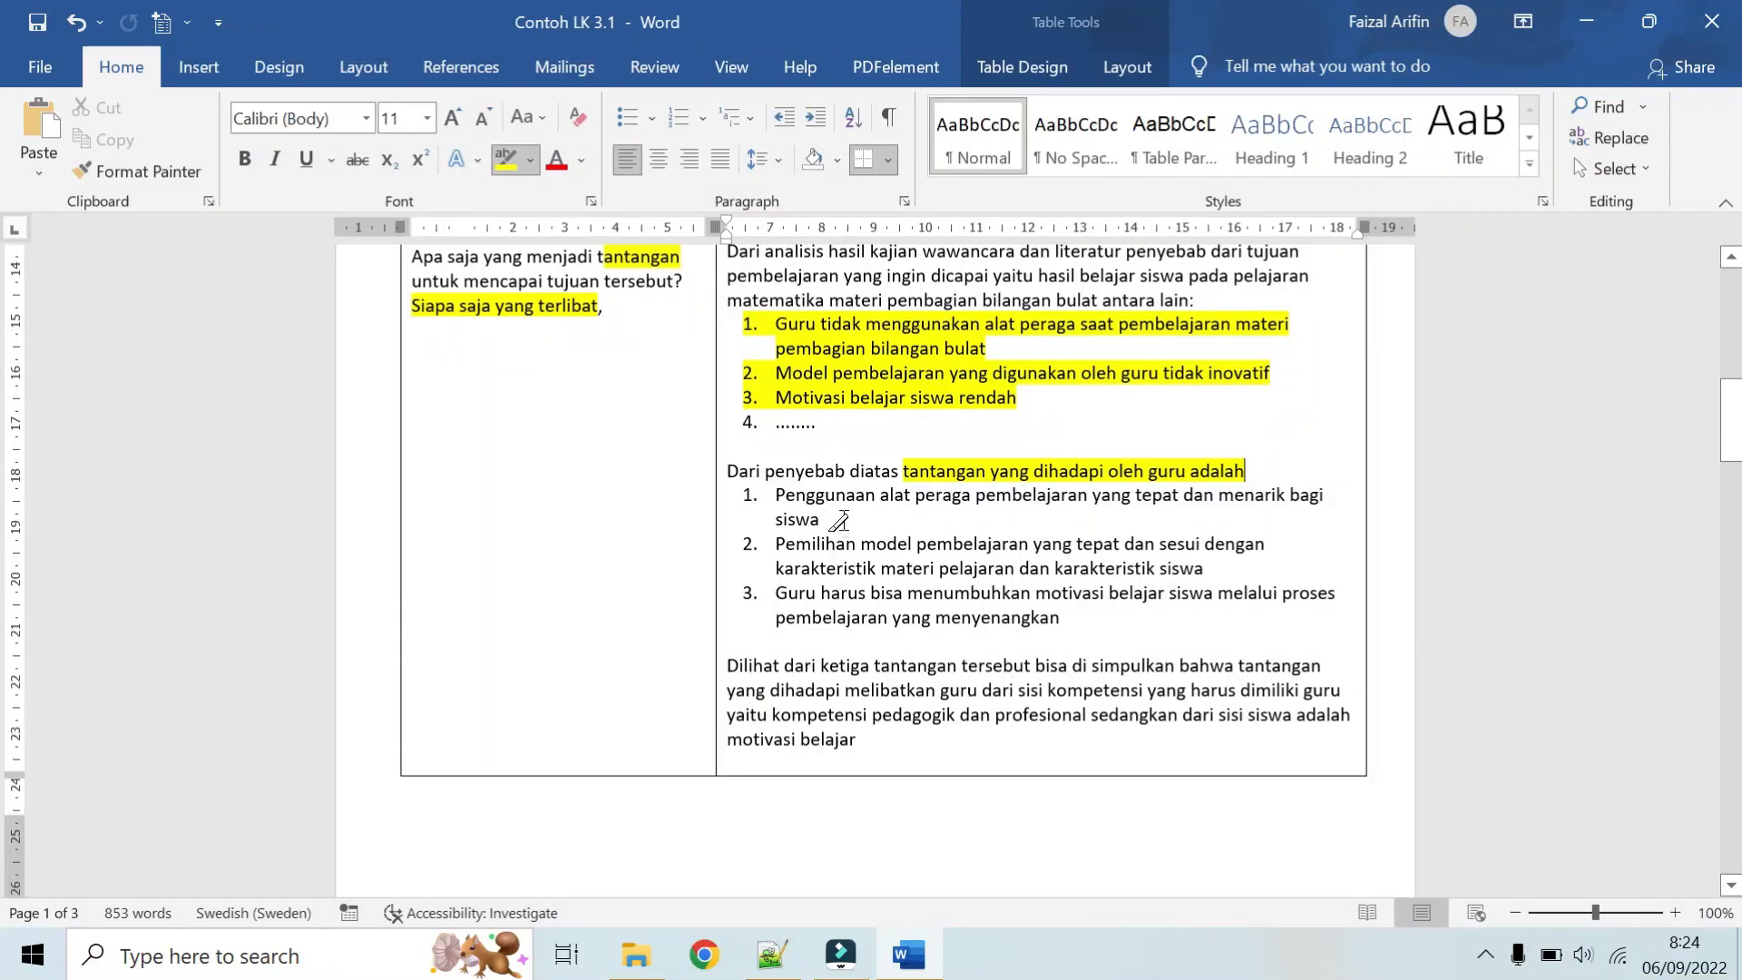
{"action": "left_click_drag", "start_coordinate": [835, 519], "coordinate": [769, 499]}
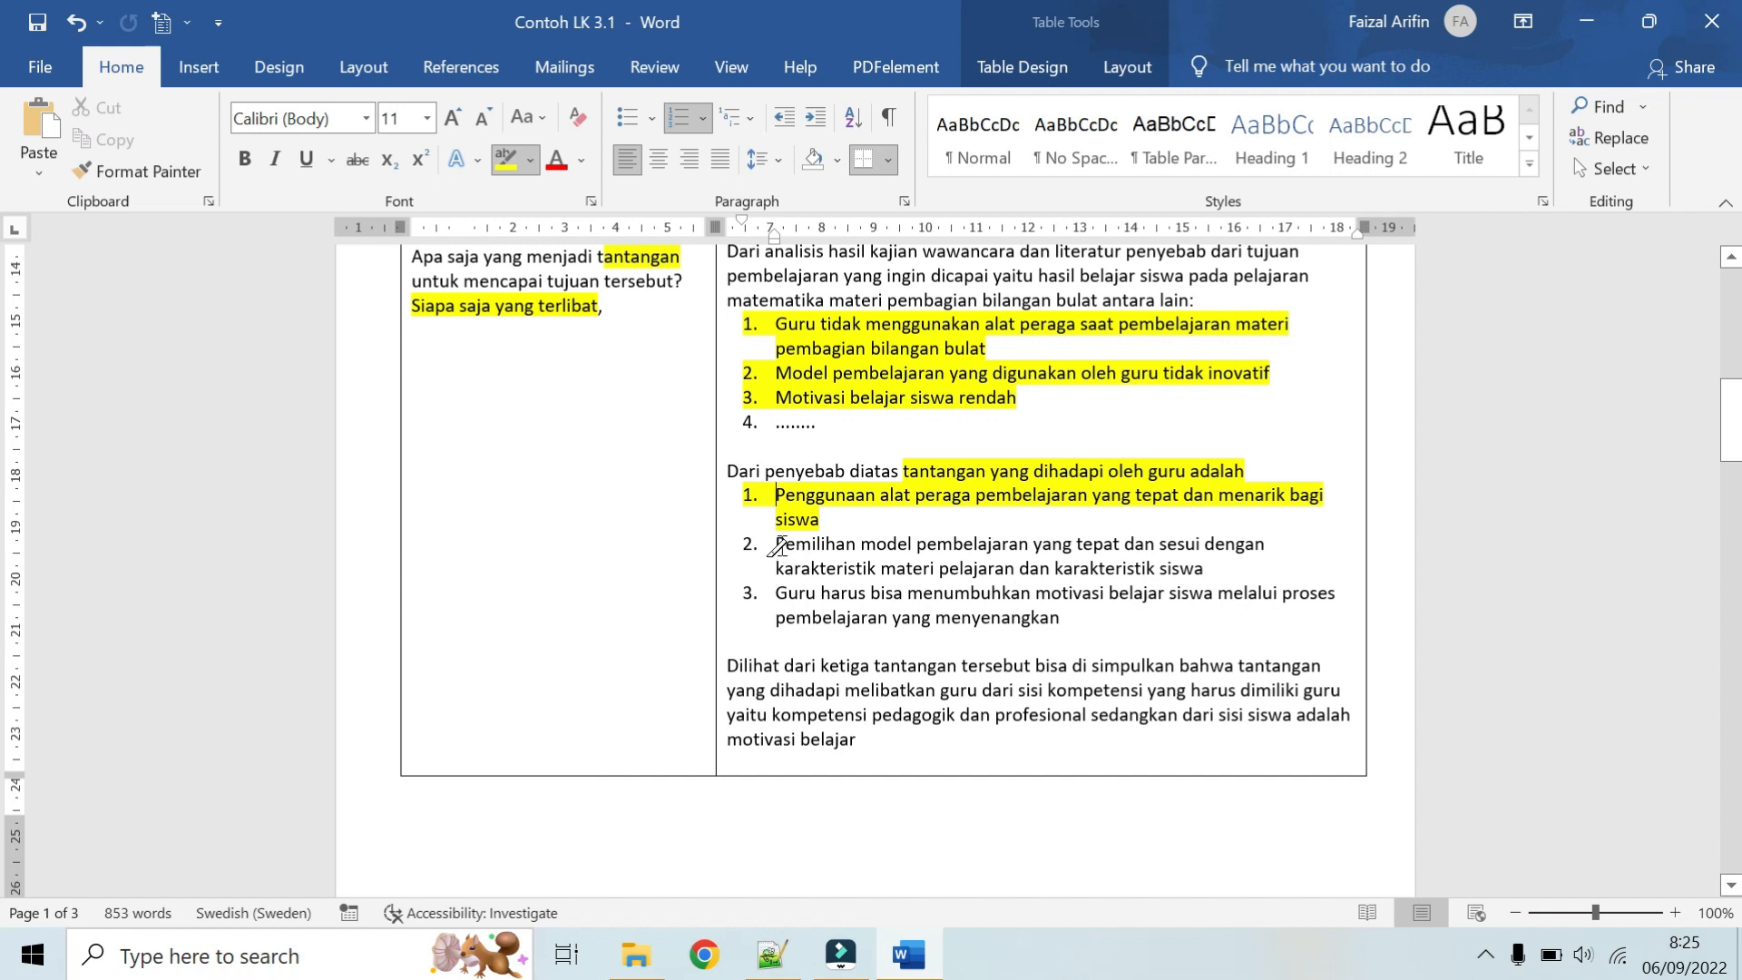
{"action": "left_click_drag", "start_coordinate": [777, 548], "coordinate": [1194, 569]}
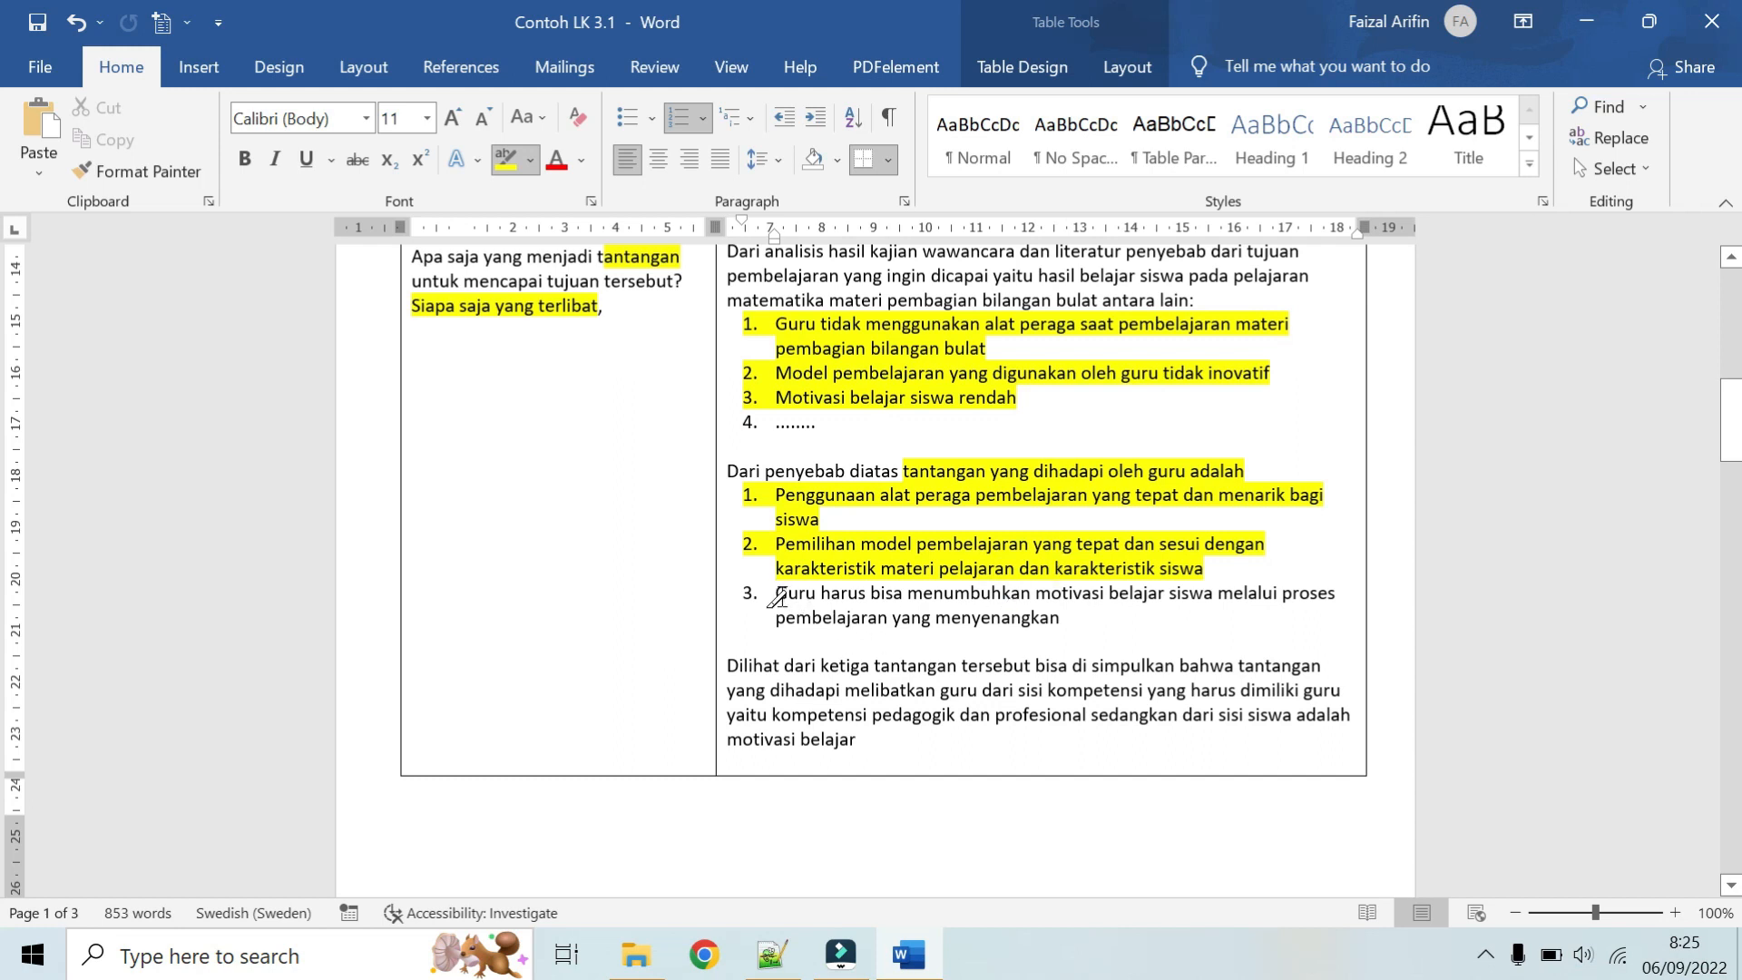
{"action": "mouse_move", "coordinate": [777, 597]}
{"action": "left_mouse_down"}
{"action": "mouse_move", "coordinate": [925, 623]}
{"action": "mouse_move", "coordinate": [1057, 588]}
{"action": "mouse_move", "coordinate": [1275, 597]}
{"action": "mouse_move", "coordinate": [1130, 610]}
{"action": "left_mouse_up"}
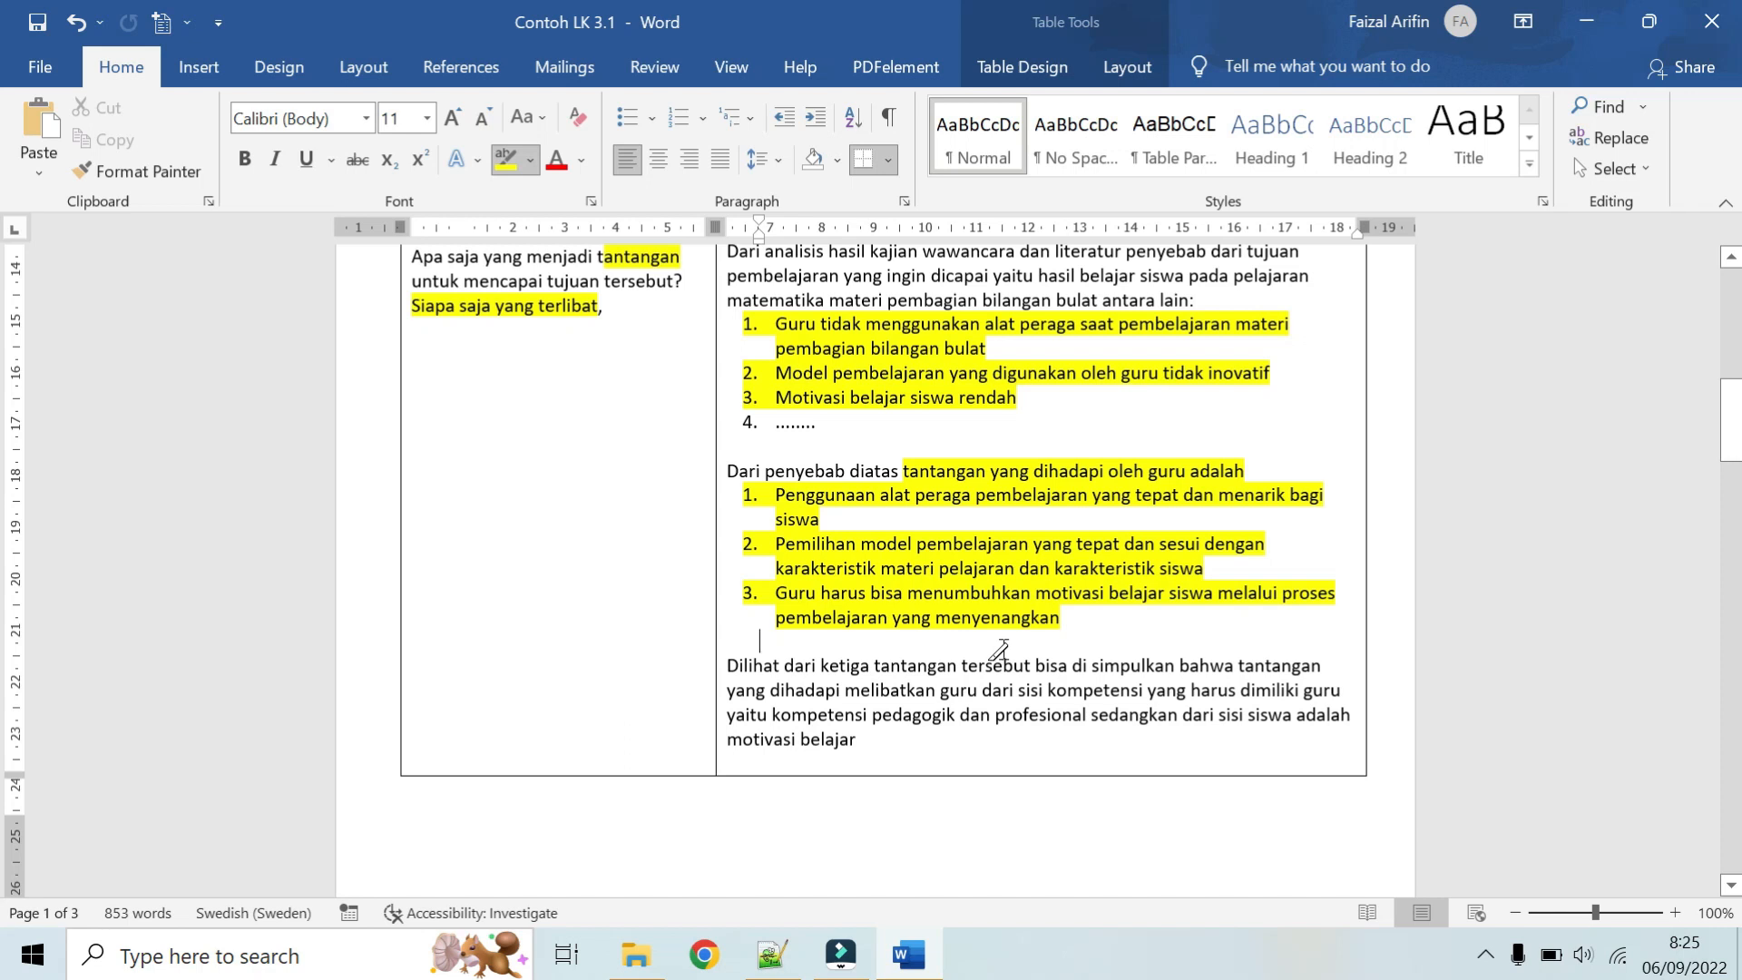
Step: Highlight the parties involved, "guru" after "melibatkan" and "siswa" after "dari sisi", in the concluding paragraph of the Tantangan answer
{"action": "scroll", "coordinate": [999, 649], "scroll_direction": "up", "scroll_amount": 1}
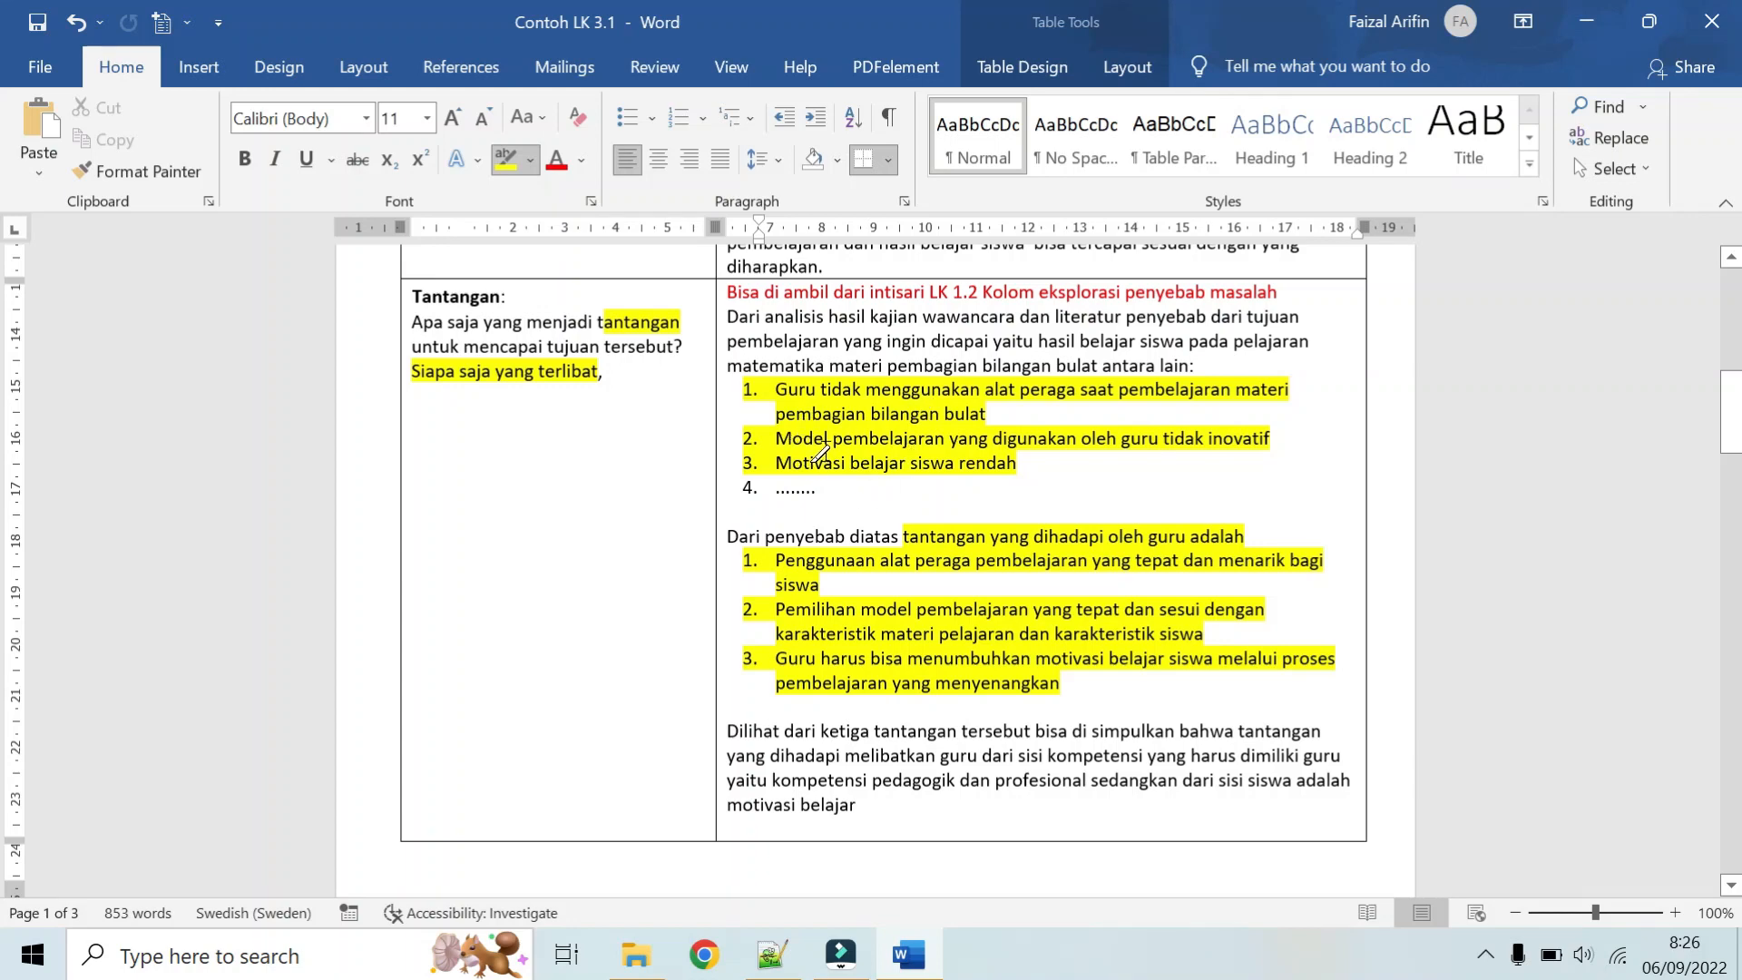
{"action": "scroll", "coordinate": [820, 451], "scroll_direction": "down", "scroll_amount": 1}
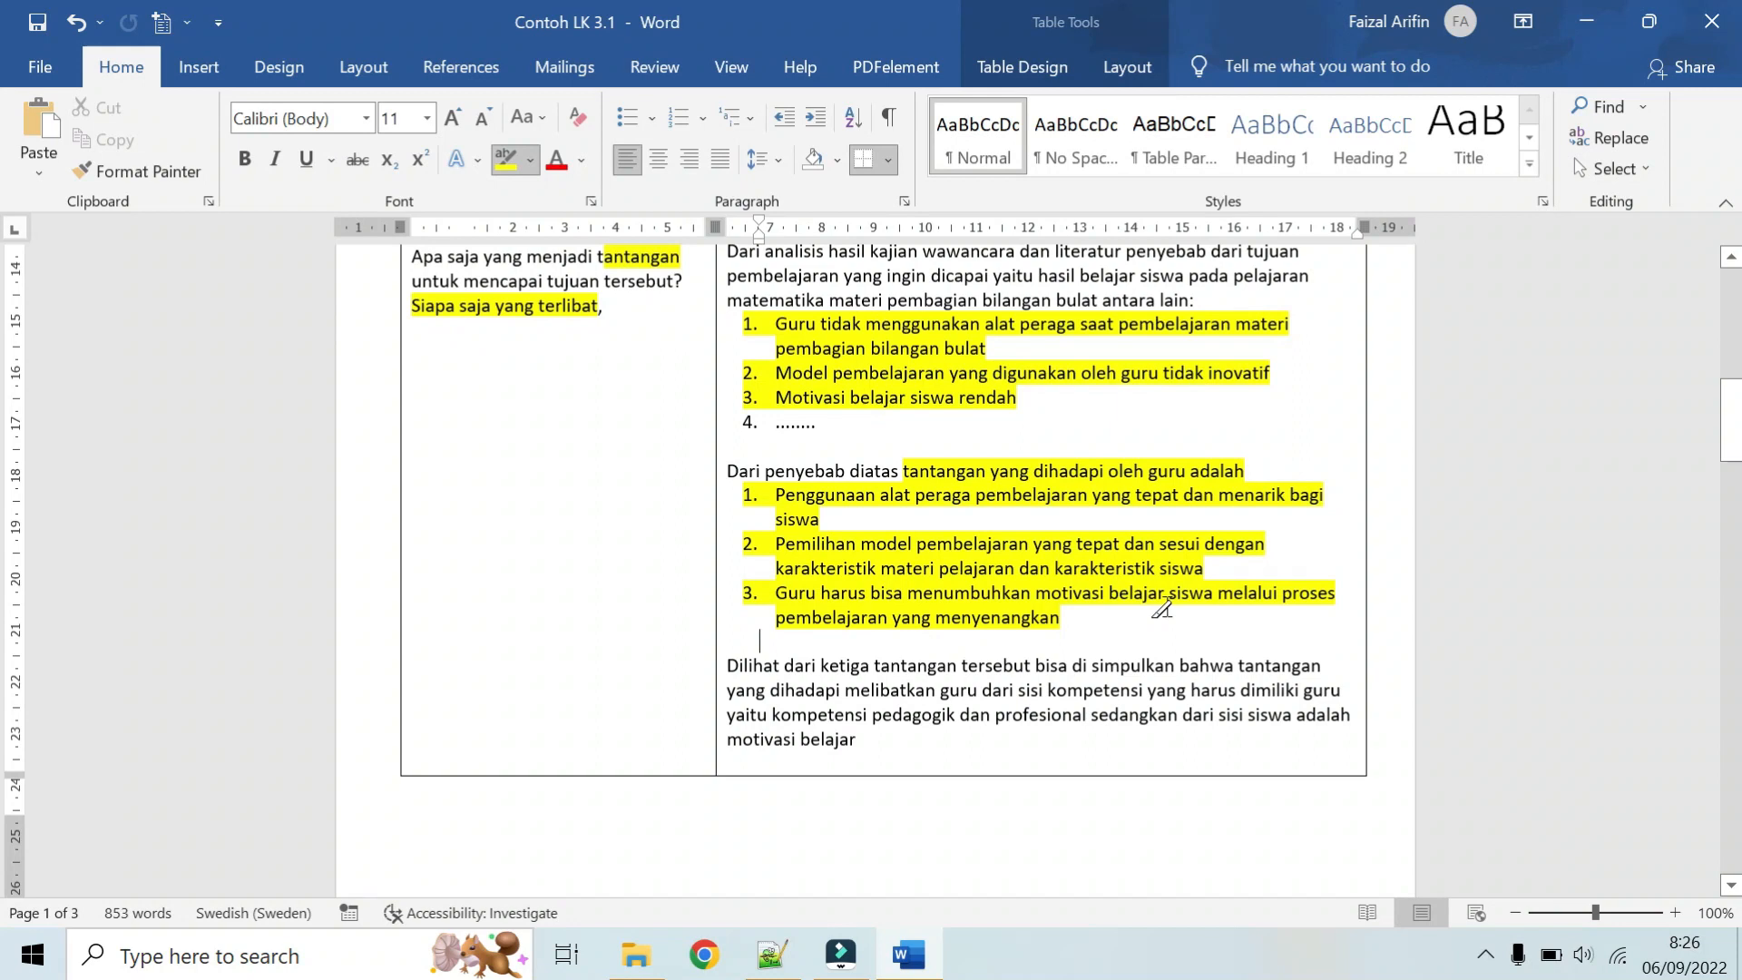
{"action": "scroll", "coordinate": [1162, 608], "scroll_direction": "up", "scroll_amount": 1}
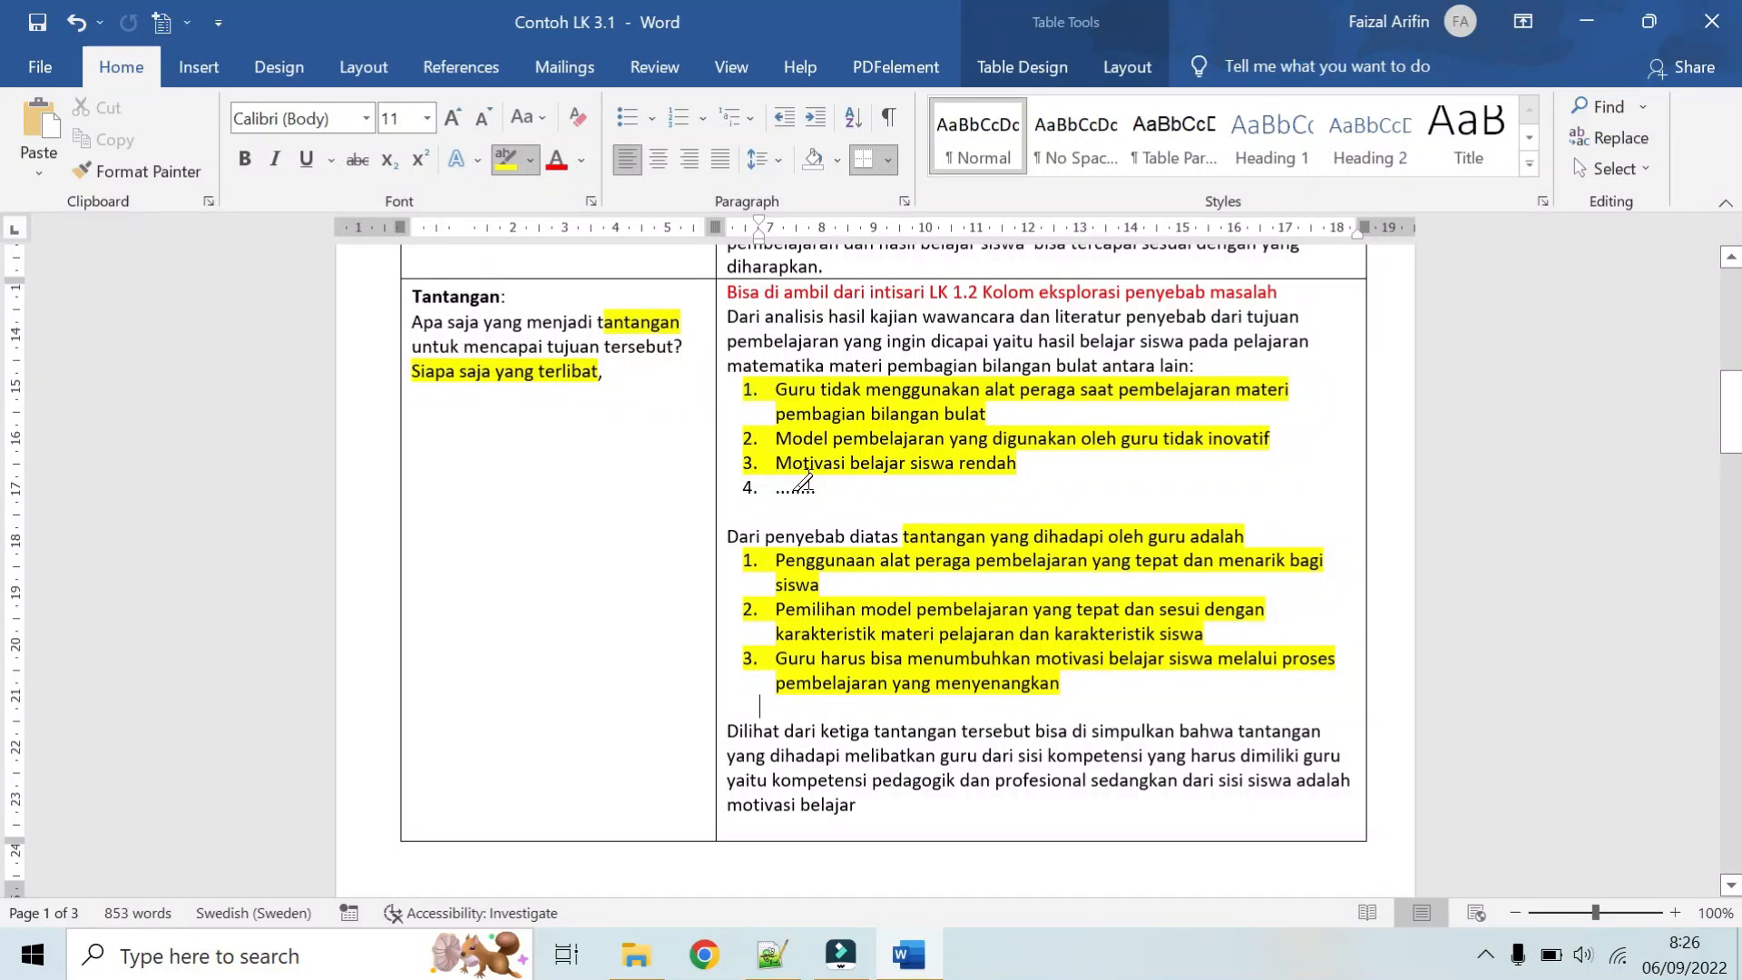
{"action": "scroll", "coordinate": [807, 484], "scroll_direction": "down", "scroll_amount": 3}
{"action": "scroll", "coordinate": [808, 484], "scroll_direction": "down", "scroll_amount": 2}
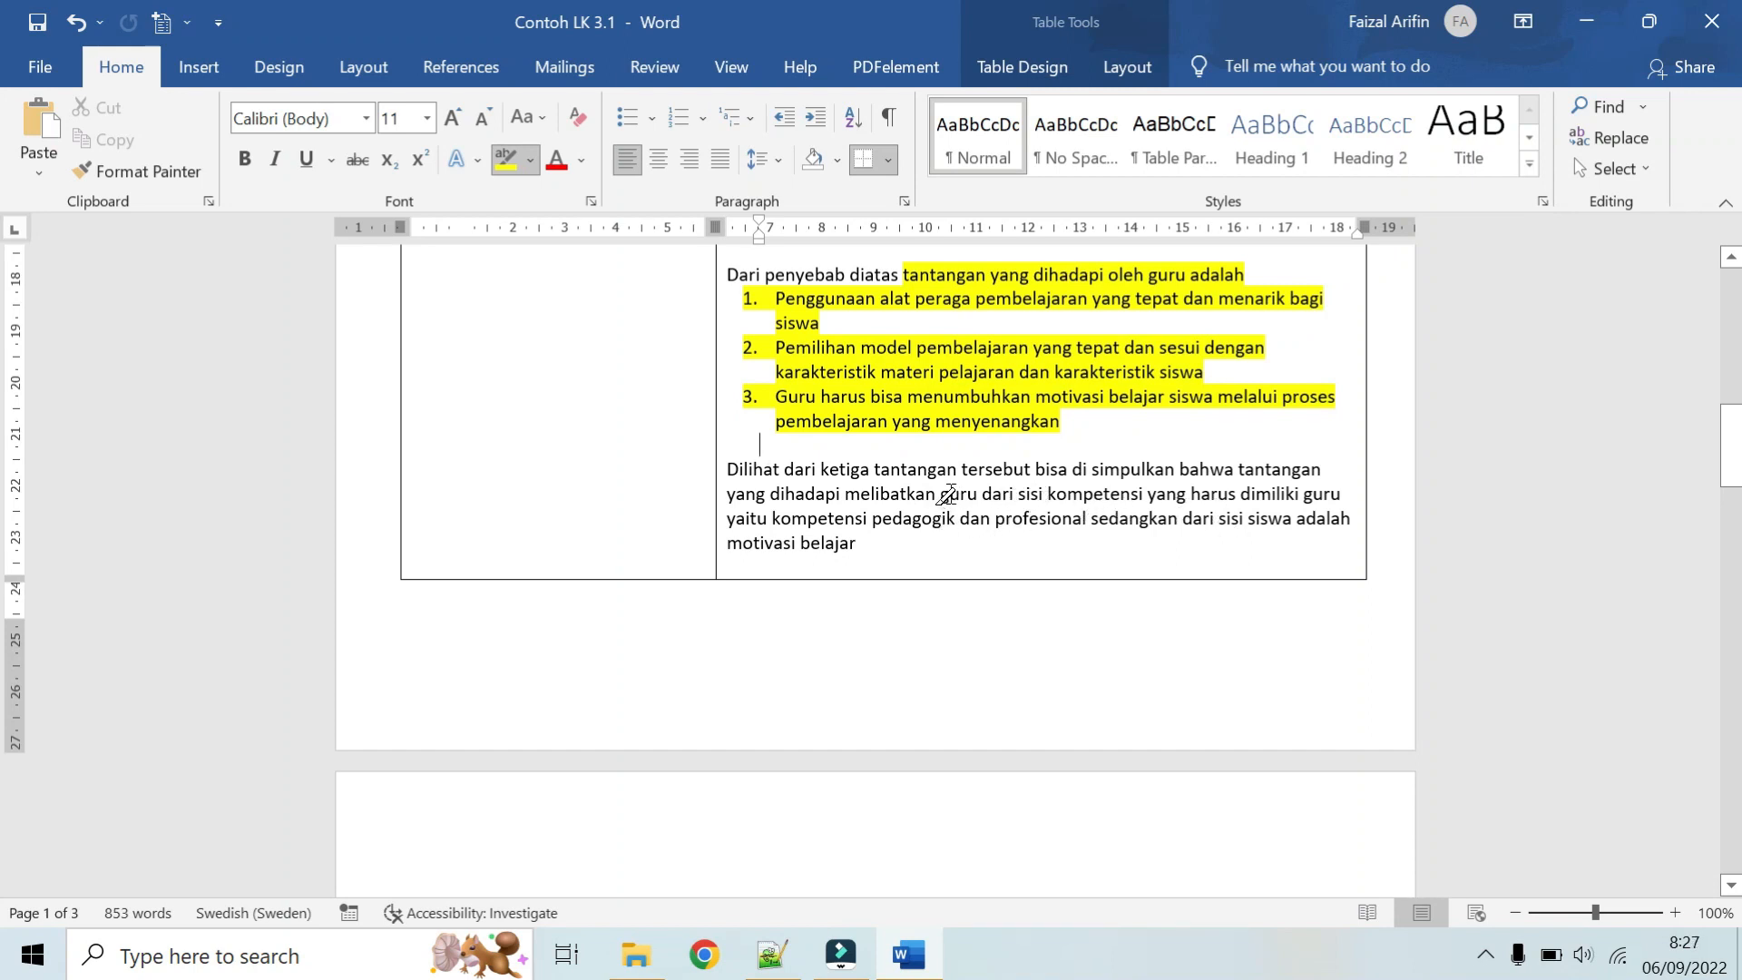
{"action": "left_click_drag", "start_coordinate": [946, 495], "coordinate": [980, 498]}
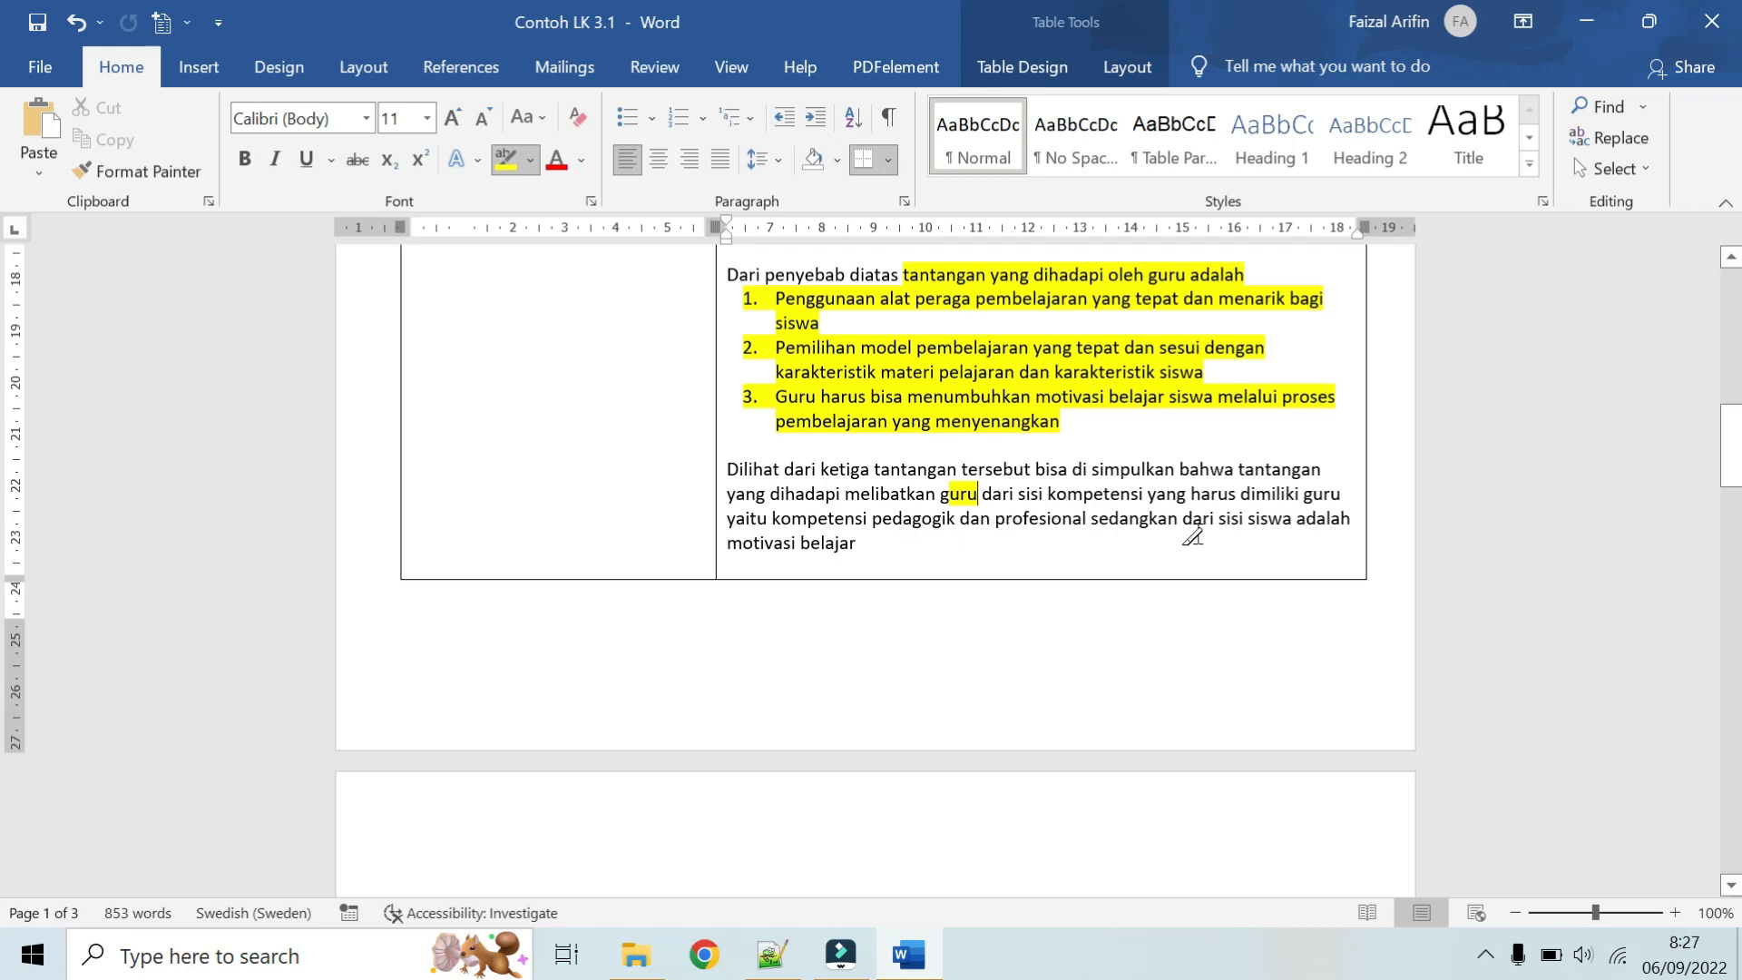
{"action": "left_click_drag", "start_coordinate": [1246, 522], "coordinate": [1290, 524]}
Step: Review the Tantangan answer, comparing the listed causes with the teacher's challenges and the concluding paragraph
{"action": "scroll", "coordinate": [1279, 530], "scroll_direction": "up", "scroll_amount": 1}
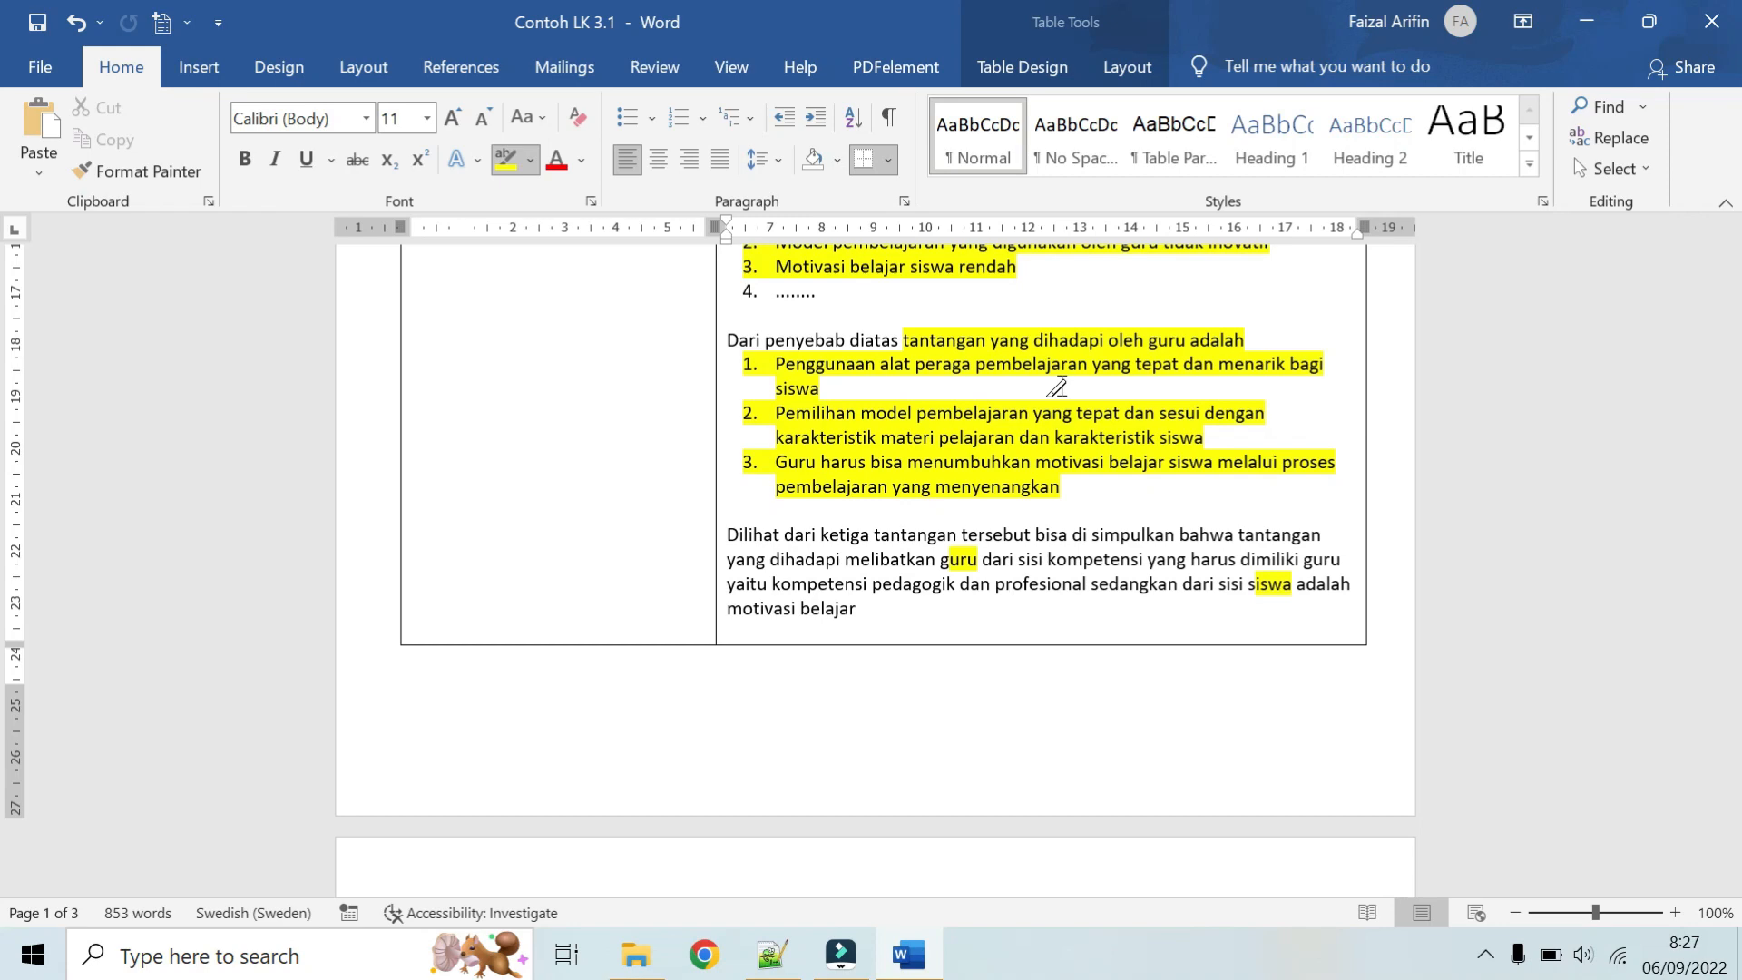
{"action": "scroll", "coordinate": [1057, 388], "scroll_direction": "up", "scroll_amount": 1}
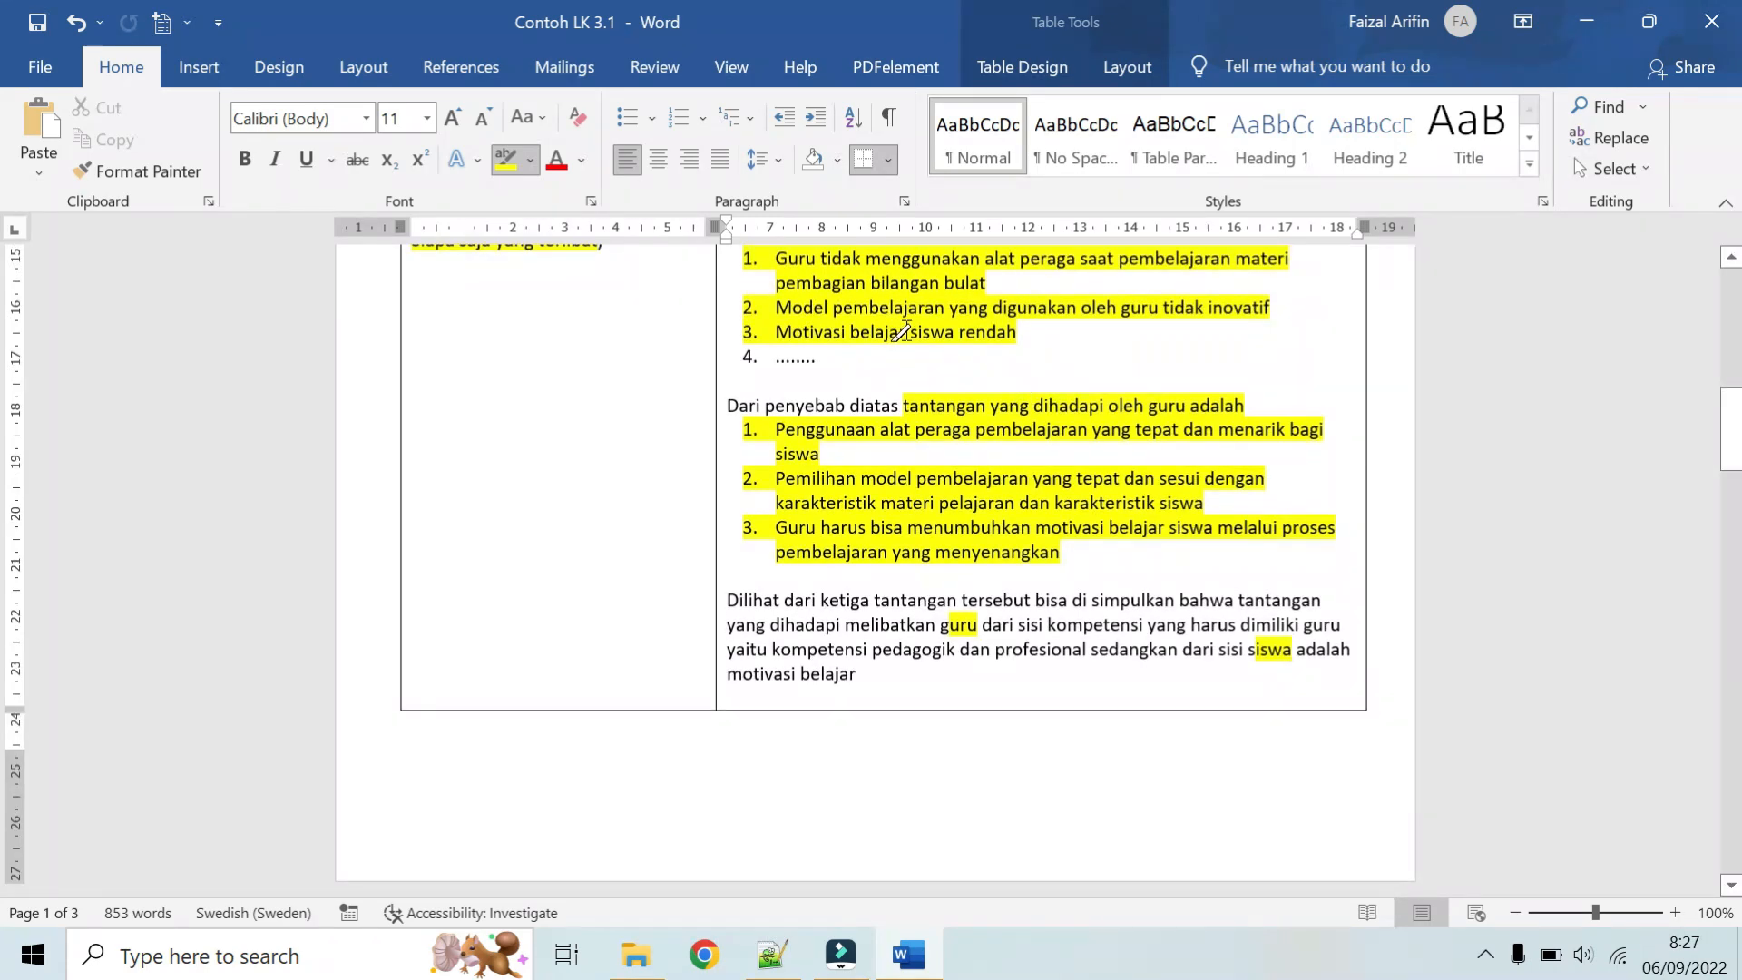
{"action": "scroll", "coordinate": [905, 330], "scroll_direction": "down", "scroll_amount": 1}
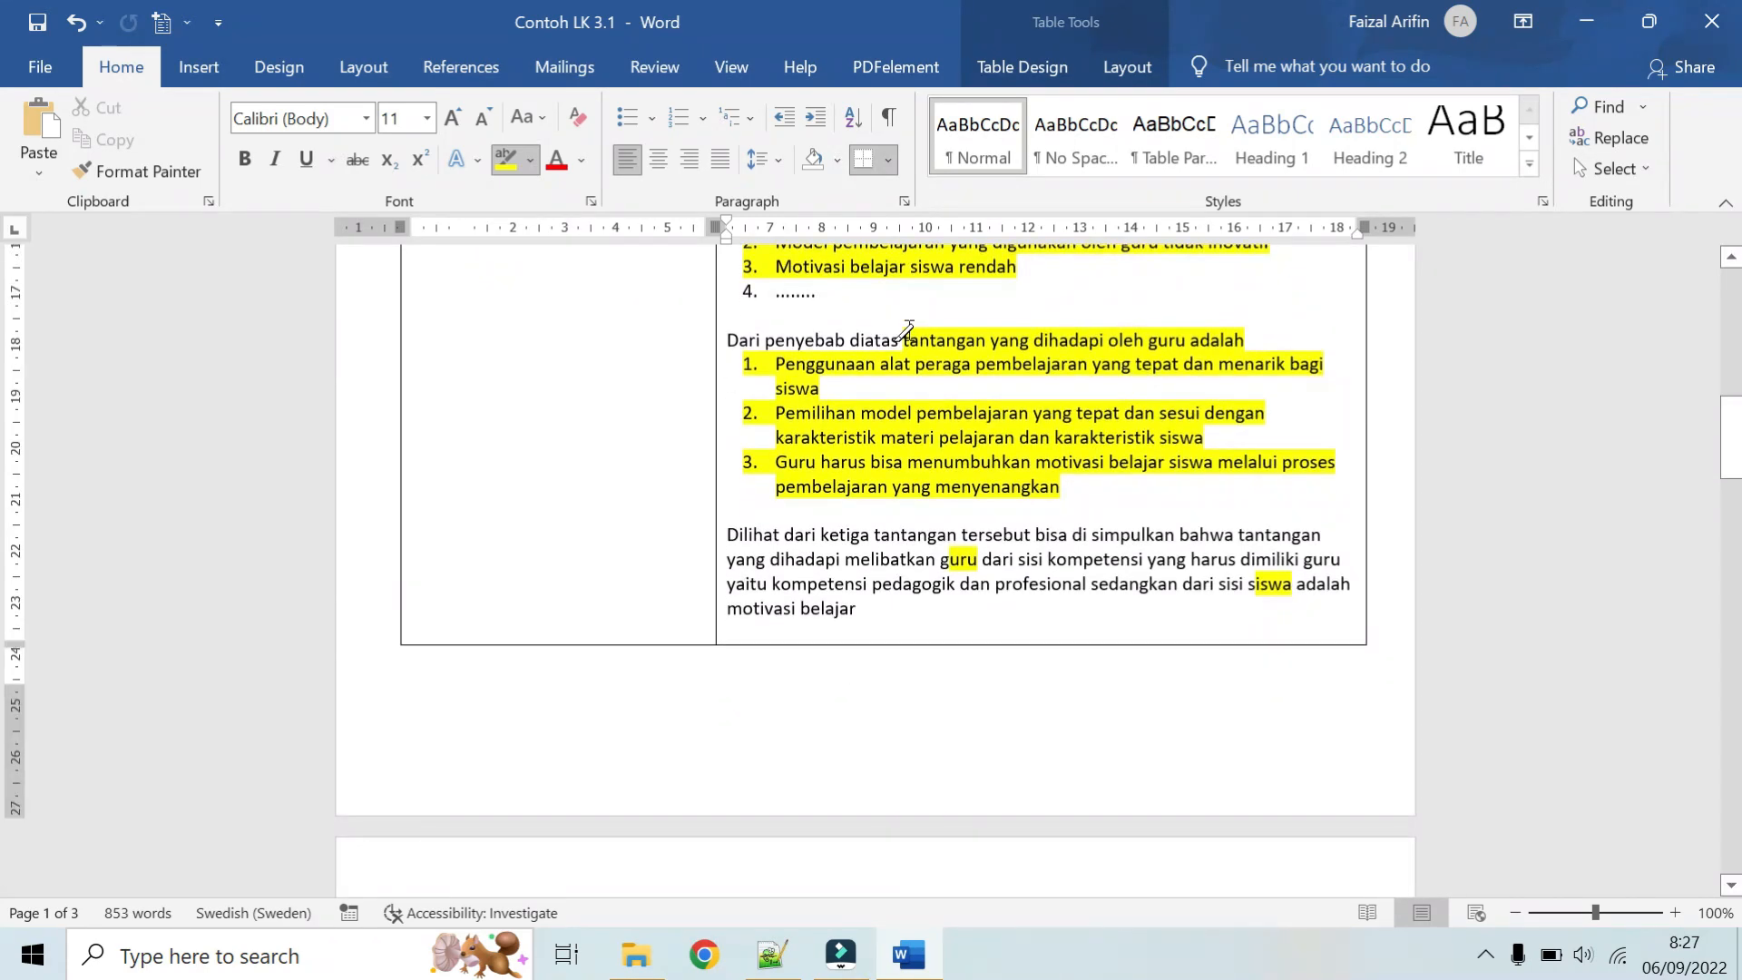
{"action": "scroll", "coordinate": [908, 331], "scroll_direction": "up", "scroll_amount": 3}
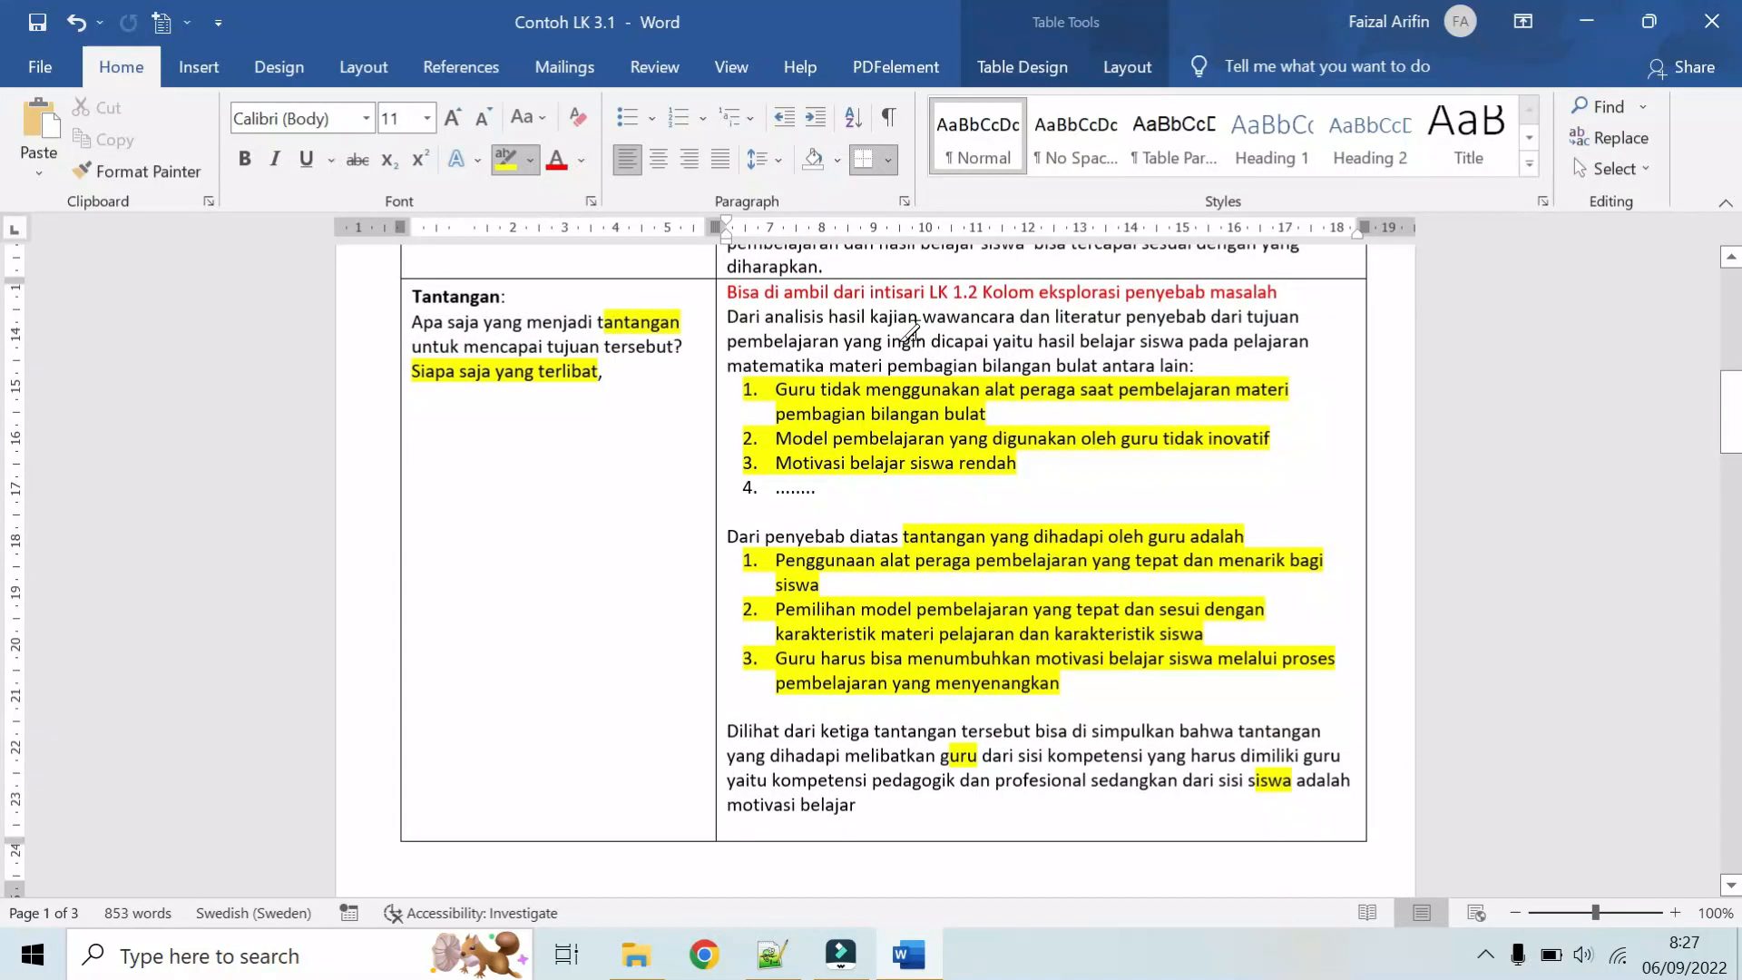
{"action": "scroll", "coordinate": [975, 366], "scroll_direction": "down", "scroll_amount": 2}
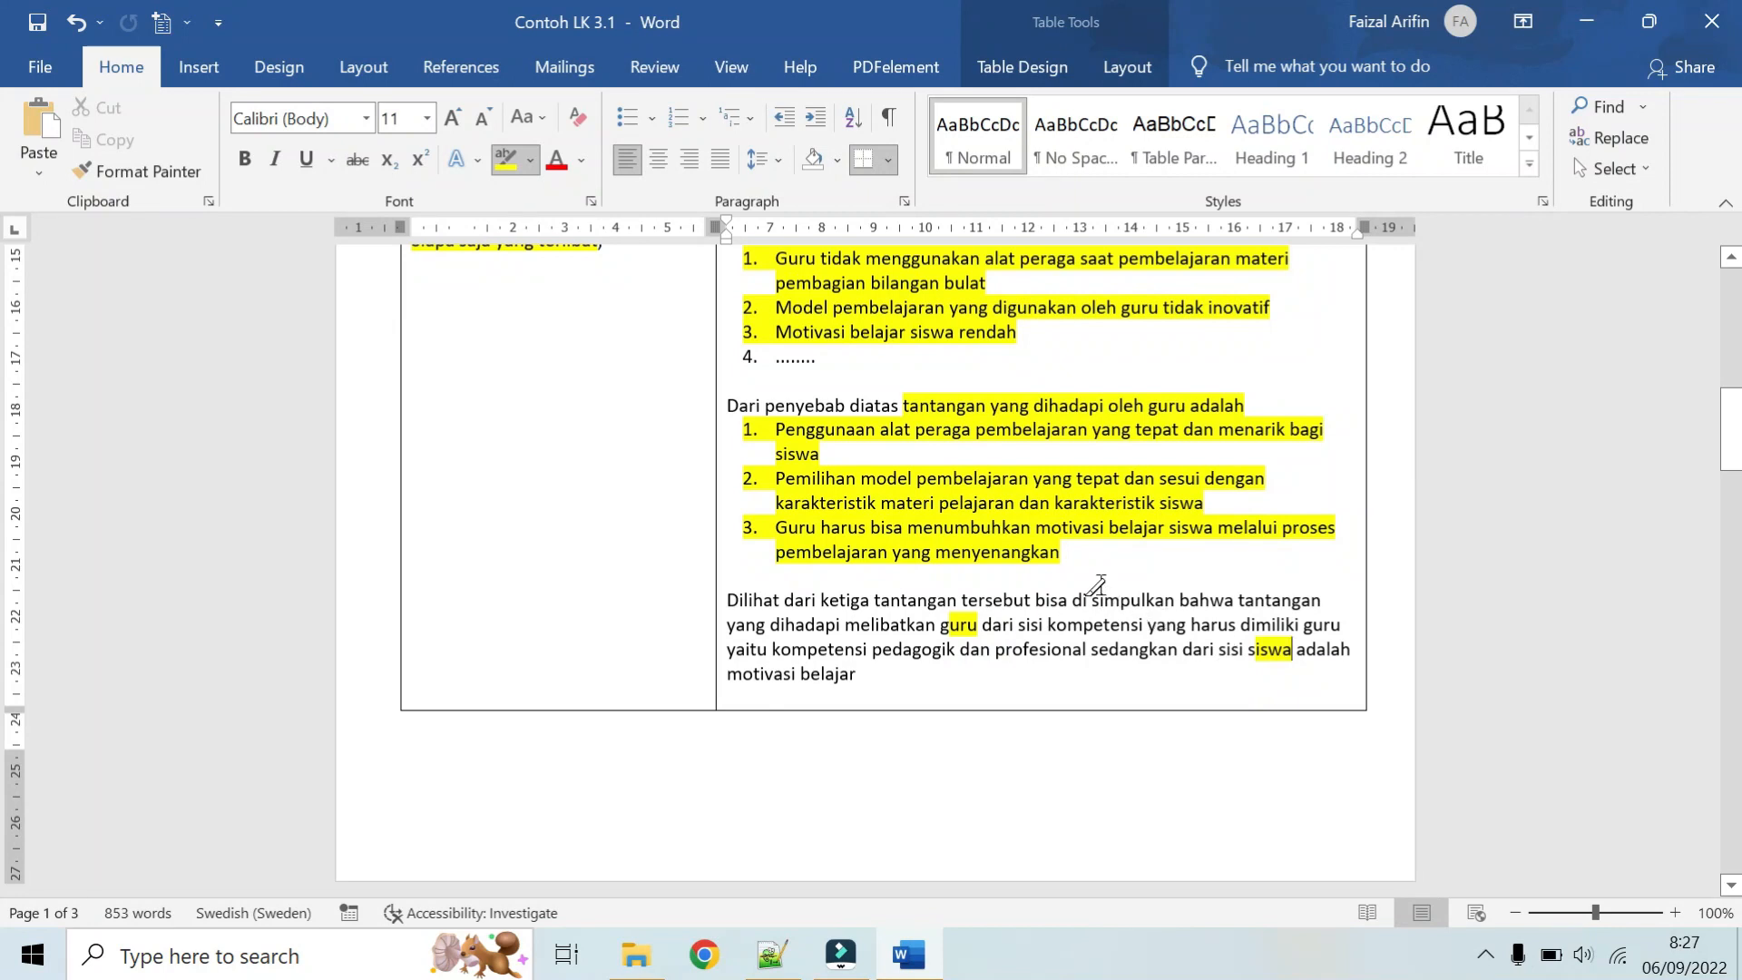
{"action": "scroll", "coordinate": [1098, 584], "scroll_direction": "up", "scroll_amount": 2}
{"action": "scroll", "coordinate": [955, 501], "scroll_direction": "down", "scroll_amount": 2}
{"action": "scroll", "coordinate": [1129, 599], "scroll_direction": "up", "scroll_amount": 1}
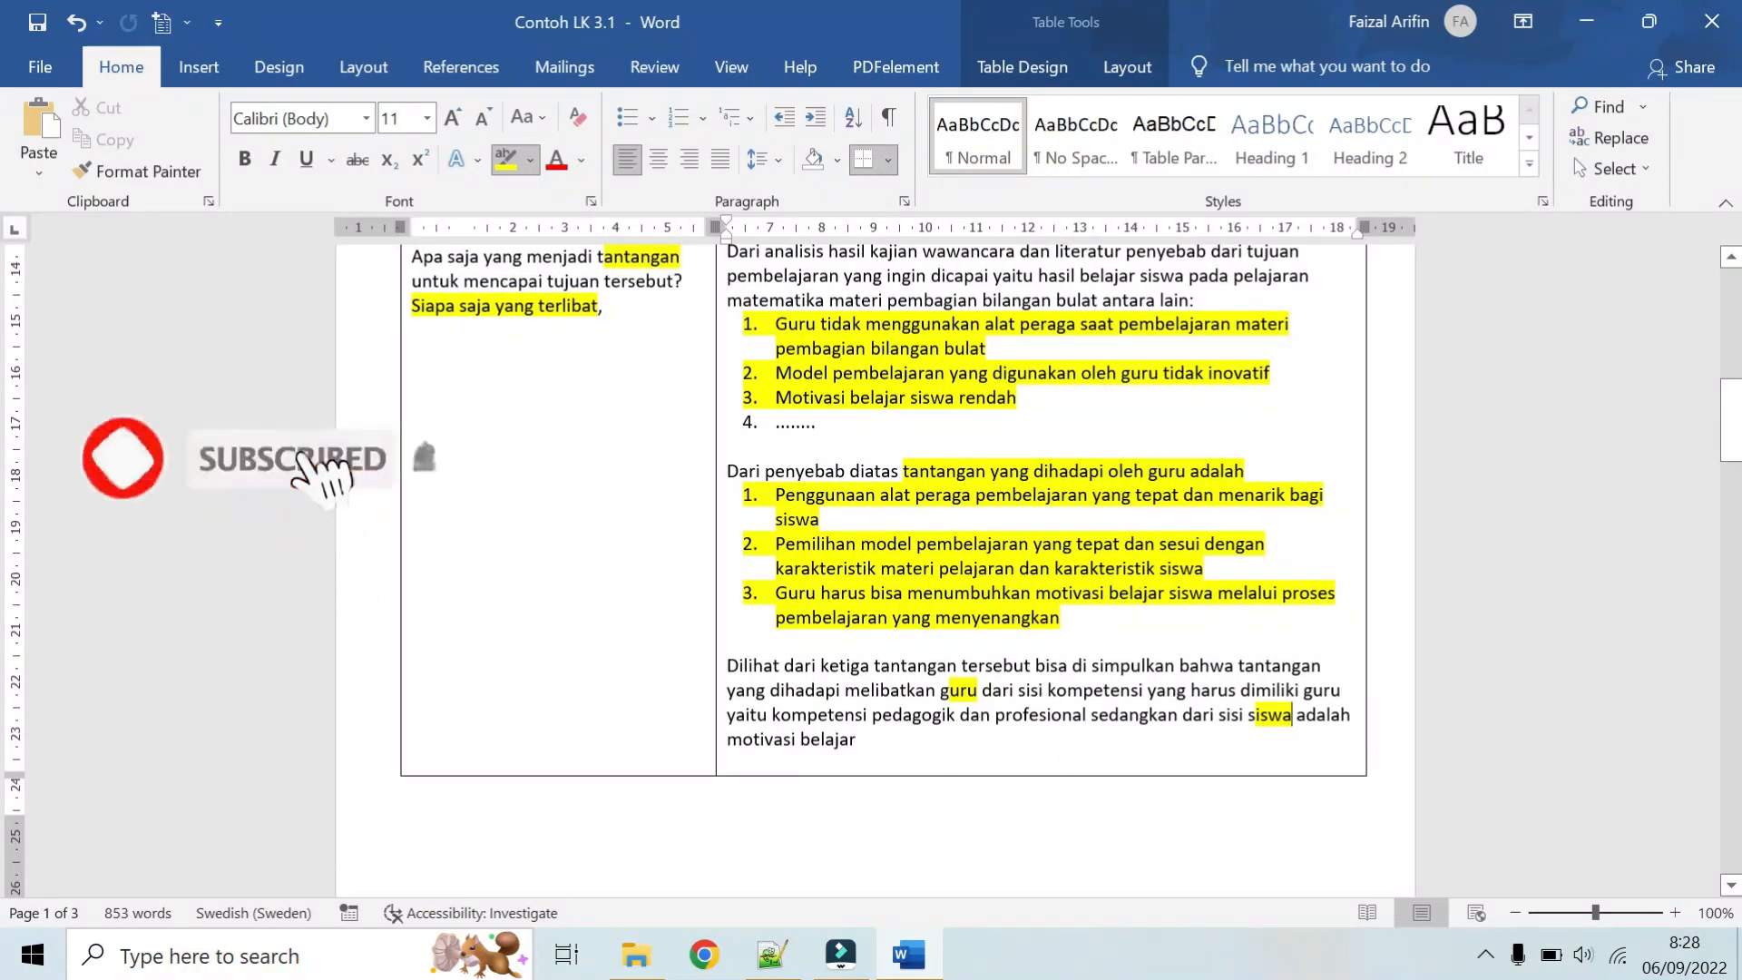
{"action": "scroll", "coordinate": [910, 514], "scroll_direction": "down", "scroll_amount": 1}
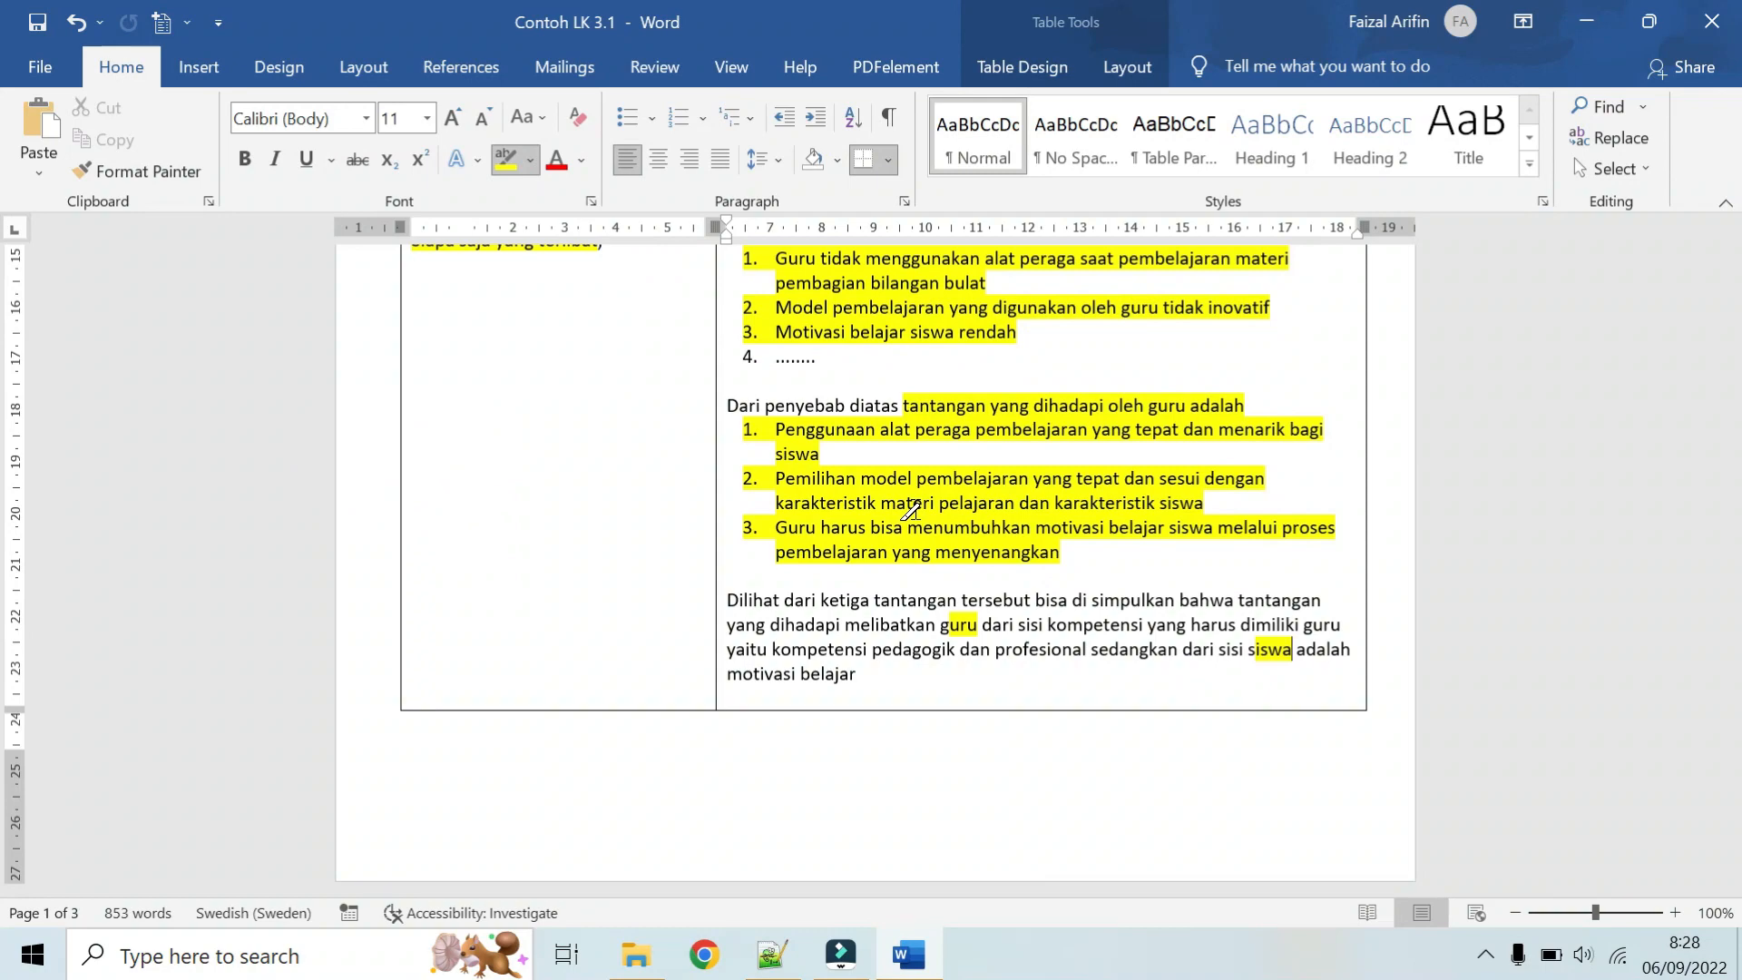
{"action": "scroll", "coordinate": [910, 514], "scroll_direction": "up", "scroll_amount": 3}
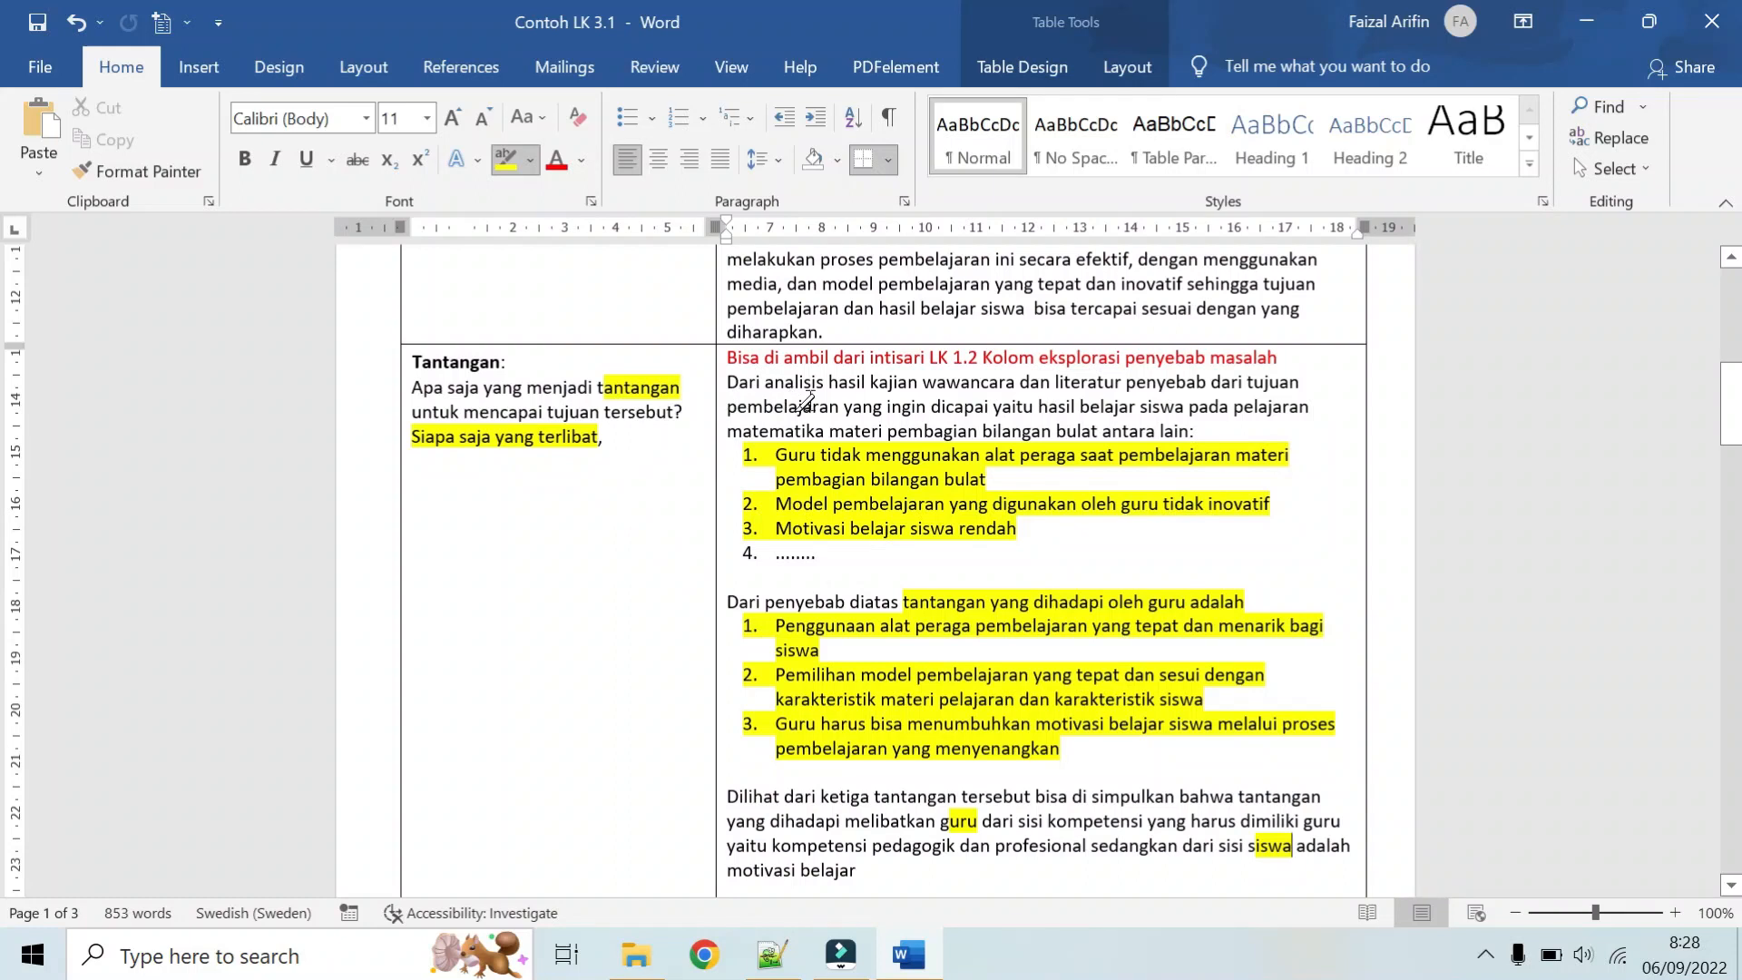
{"action": "scroll", "coordinate": [917, 517], "scroll_direction": "down", "scroll_amount": 1}
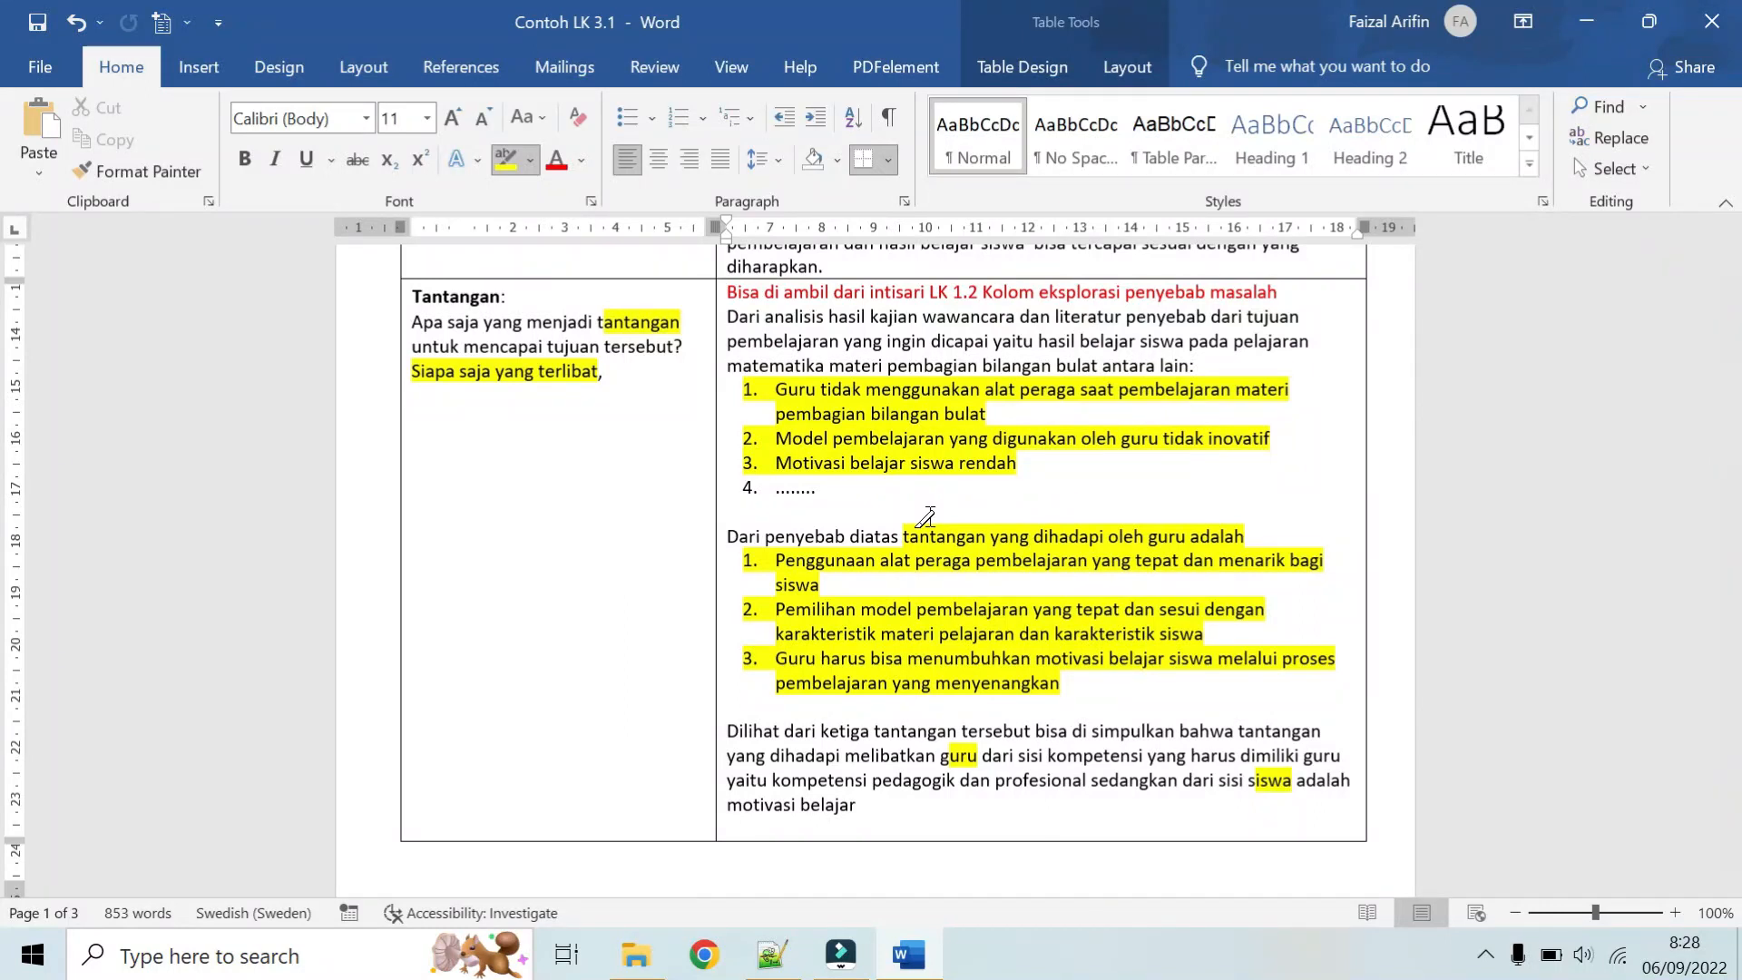
Step: Highlight the Aksi heading and its prompts from "Langkah-langkah" to "strategi", "bagaimana prosesnya", and from "Apa saja sumber daya" to "strategi ini."
{"action": "scroll", "coordinate": [926, 517], "scroll_direction": "down", "scroll_amount": 8}
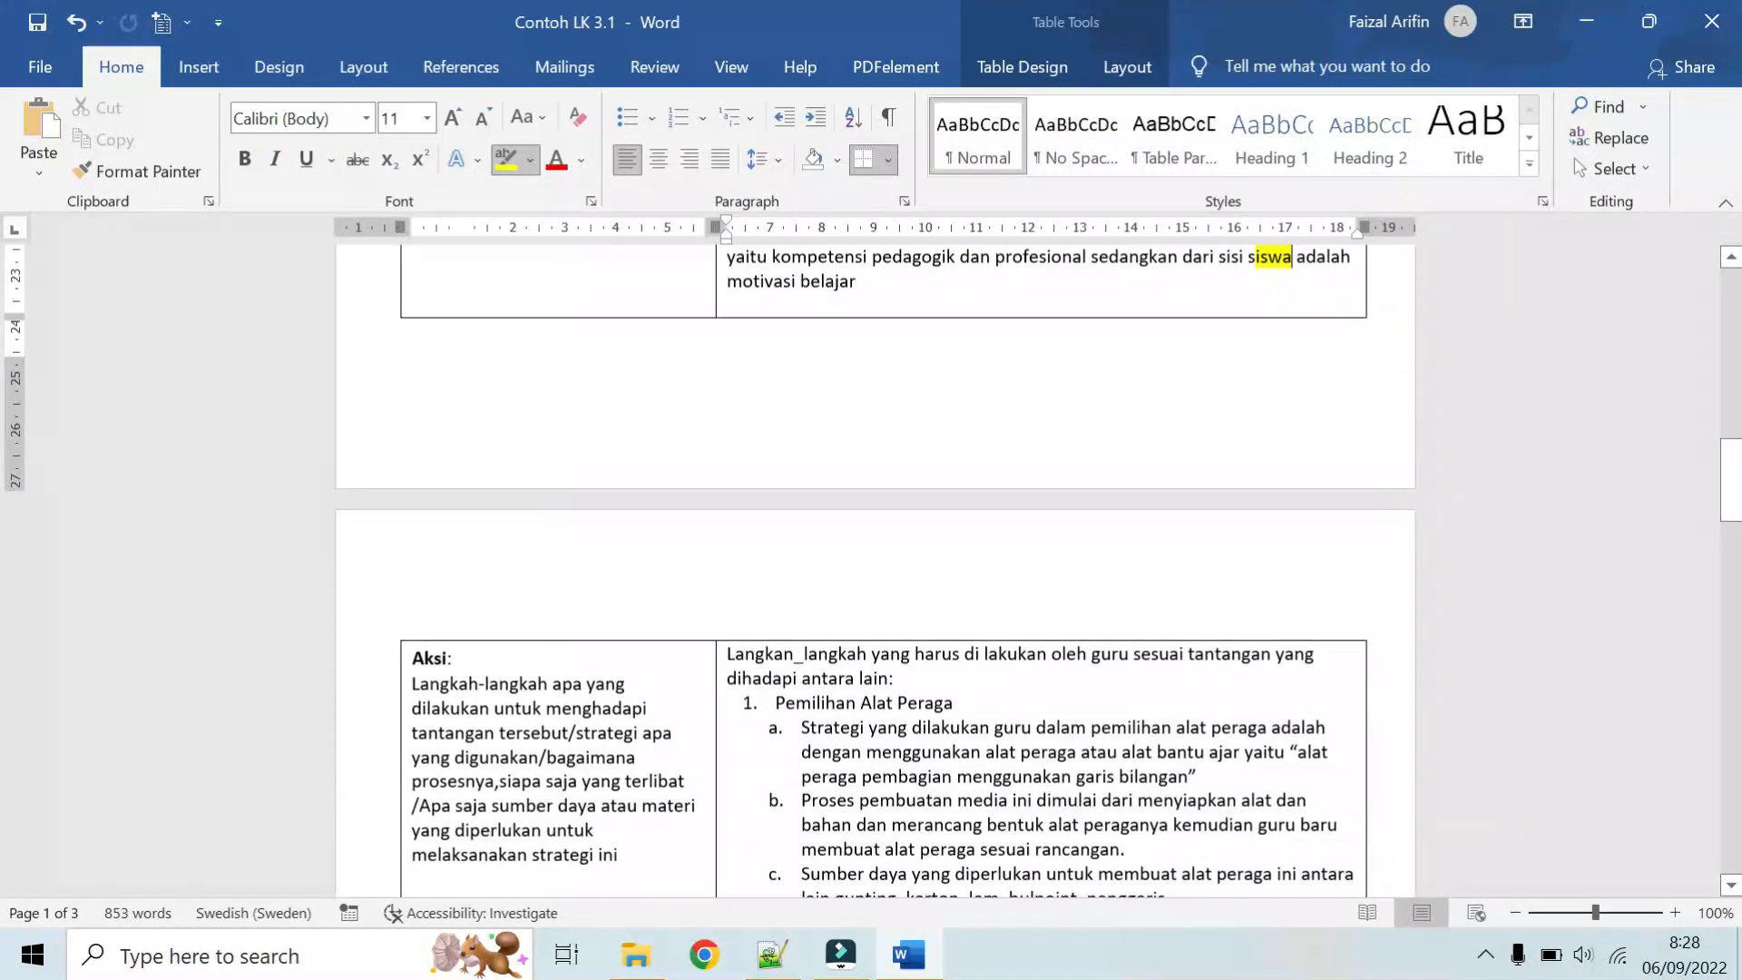
{"action": "scroll", "coordinate": [568, 505], "scroll_direction": "down", "scroll_amount": 5}
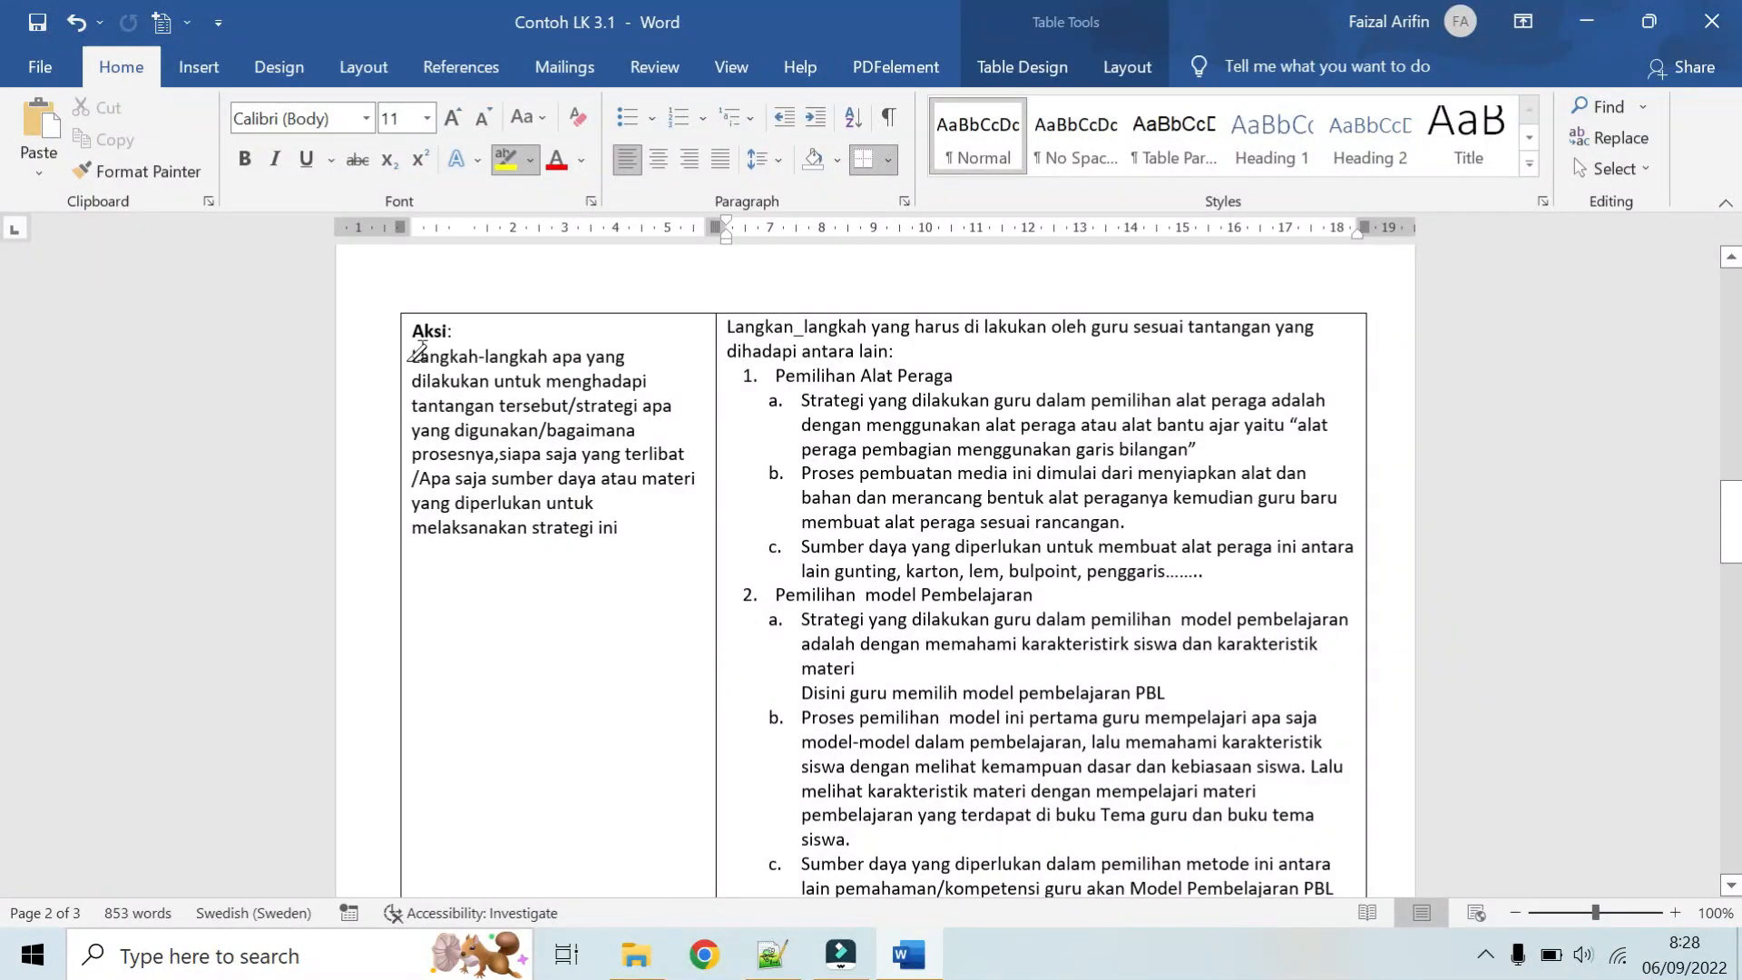
{"action": "left_click_drag", "start_coordinate": [412, 330], "coordinate": [454, 332]}
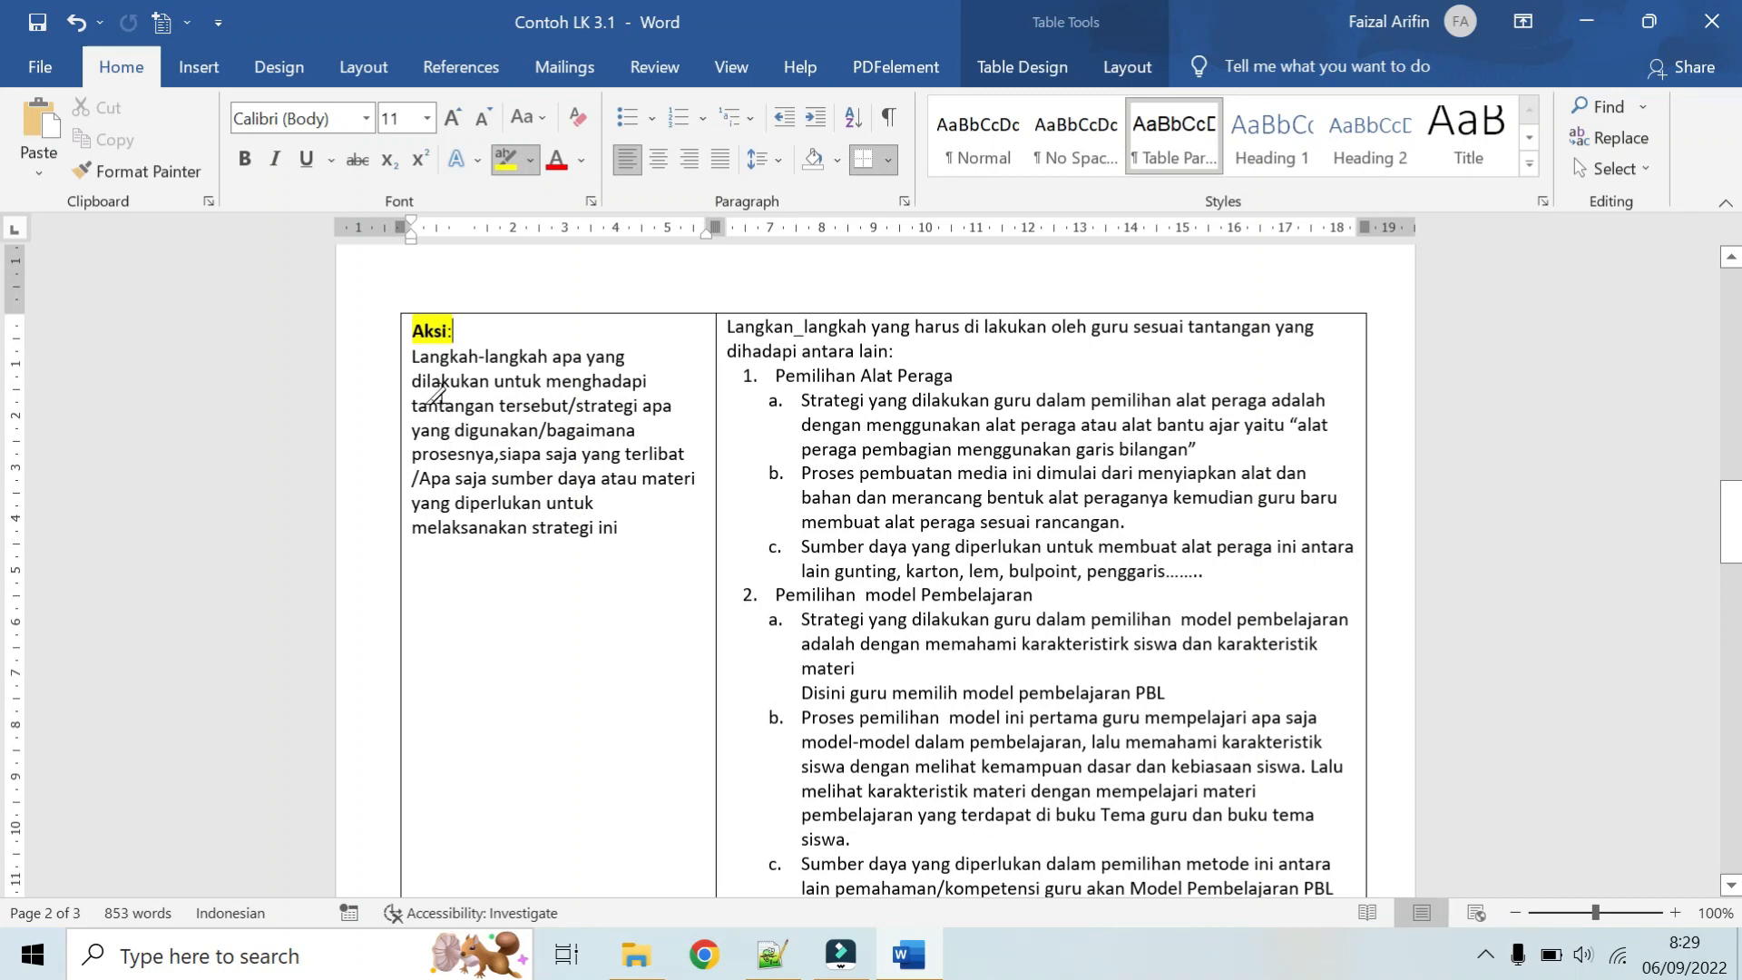
{"action": "left_click_drag", "start_coordinate": [413, 358], "coordinate": [499, 370]}
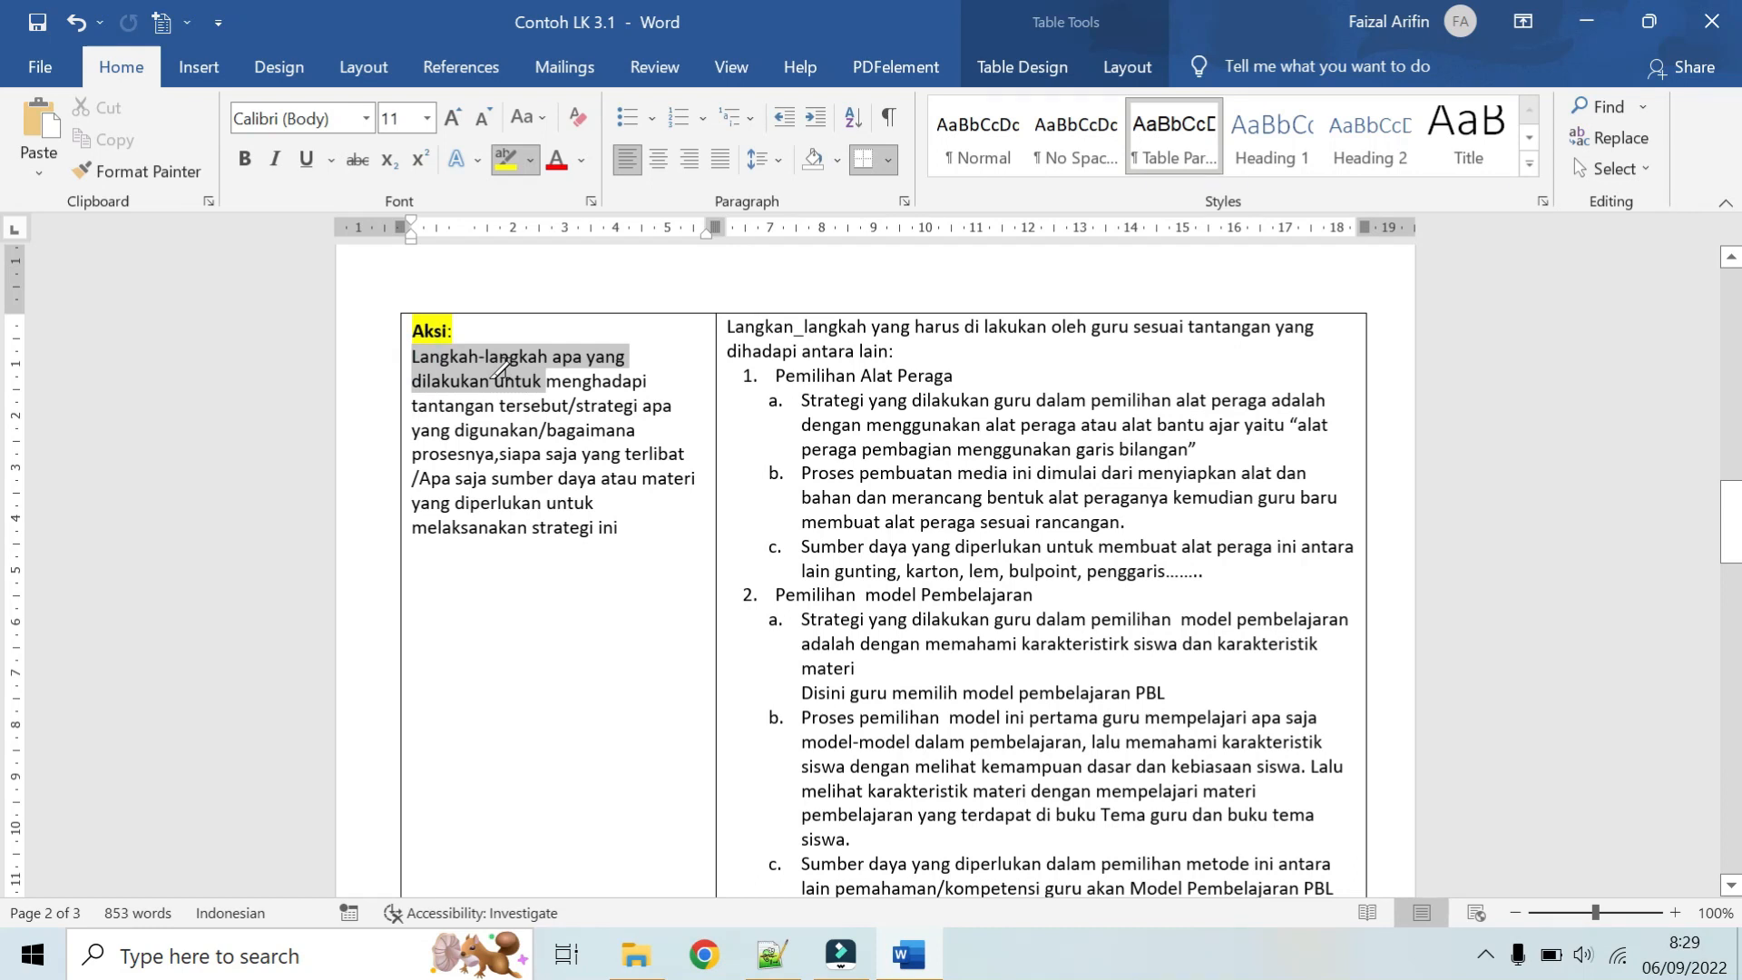
{"action": "left_click_drag", "start_coordinate": [500, 370], "coordinate": [597, 405]}
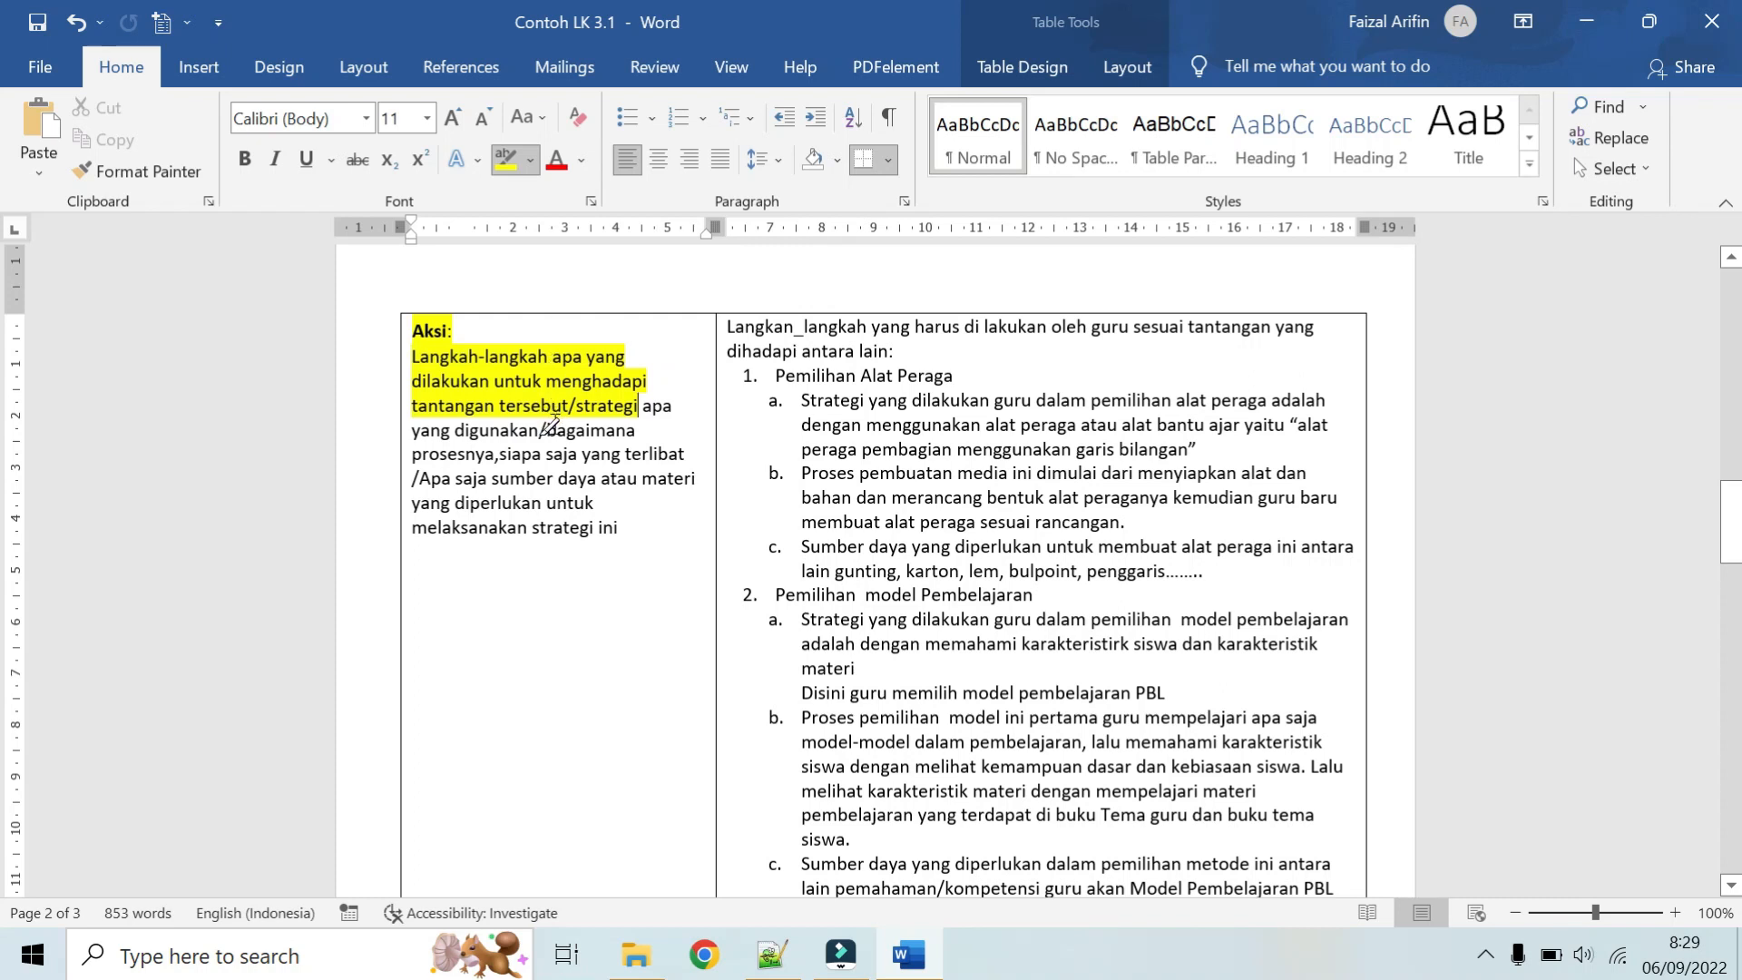
{"action": "mouse_move", "coordinate": [546, 432]}
{"action": "left_mouse_down"}
{"action": "mouse_move", "coordinate": [570, 454]}
{"action": "mouse_move", "coordinate": [494, 451]}
{"action": "left_mouse_up"}
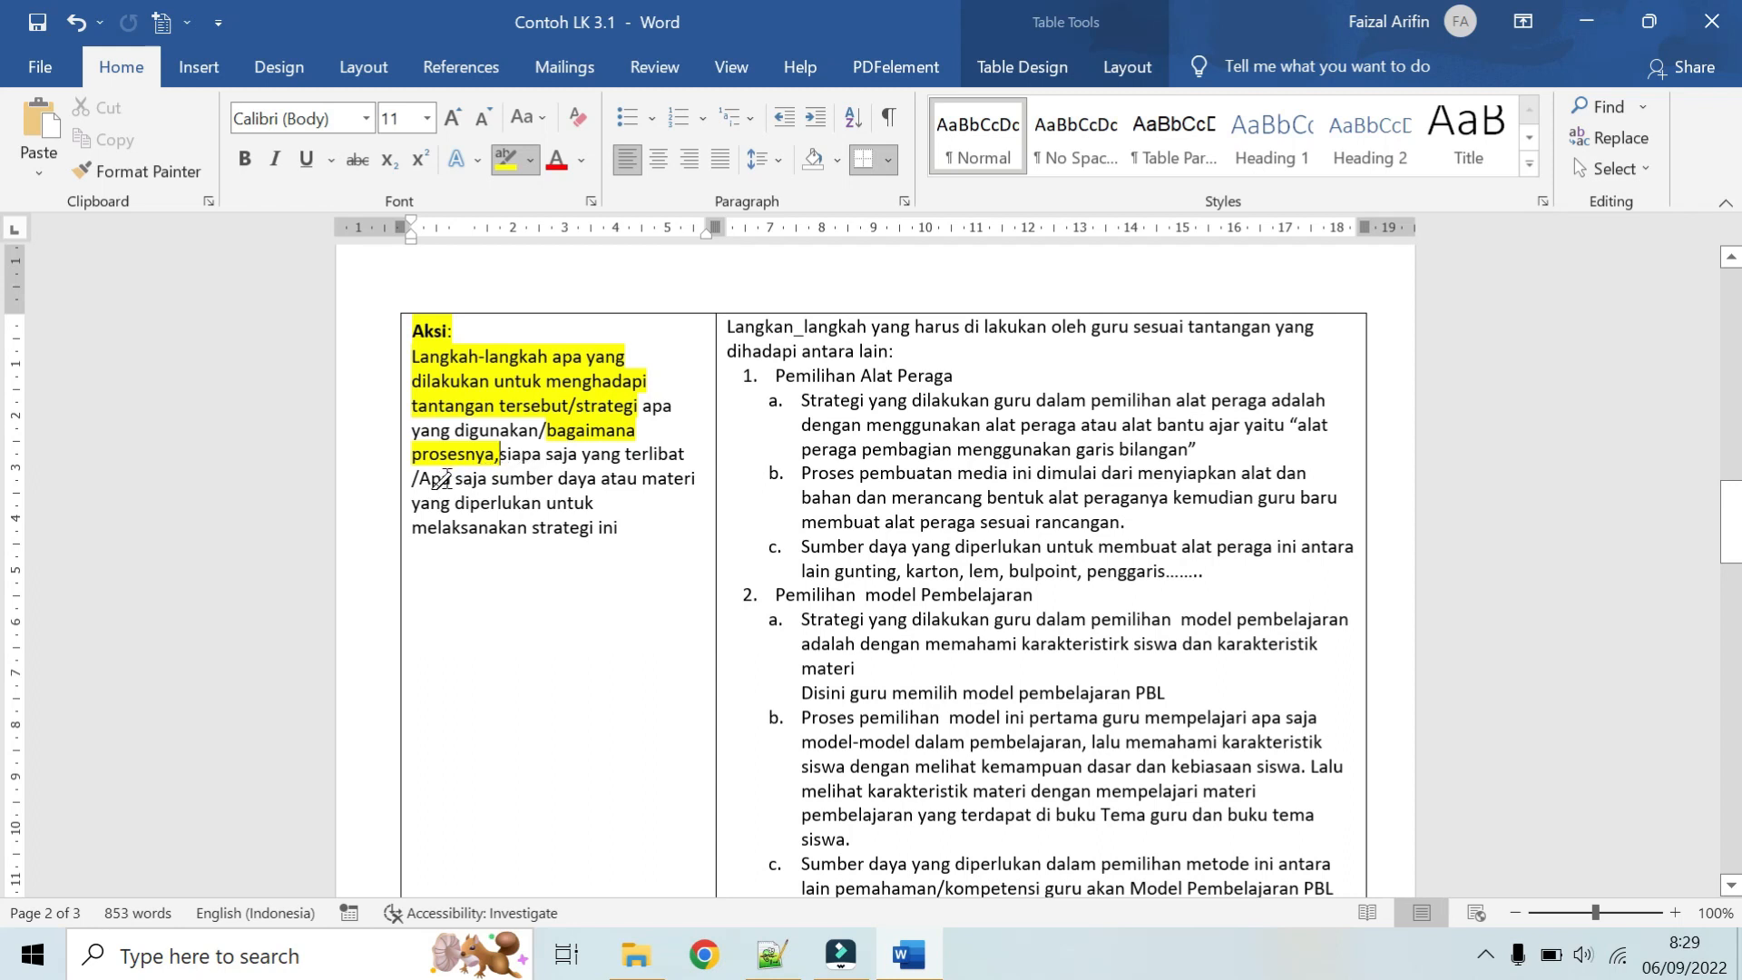
{"action": "mouse_move", "coordinate": [420, 480]}
{"action": "left_mouse_down"}
{"action": "mouse_move", "coordinate": [565, 482]}
{"action": "mouse_move", "coordinate": [627, 526]}
{"action": "left_mouse_up"}
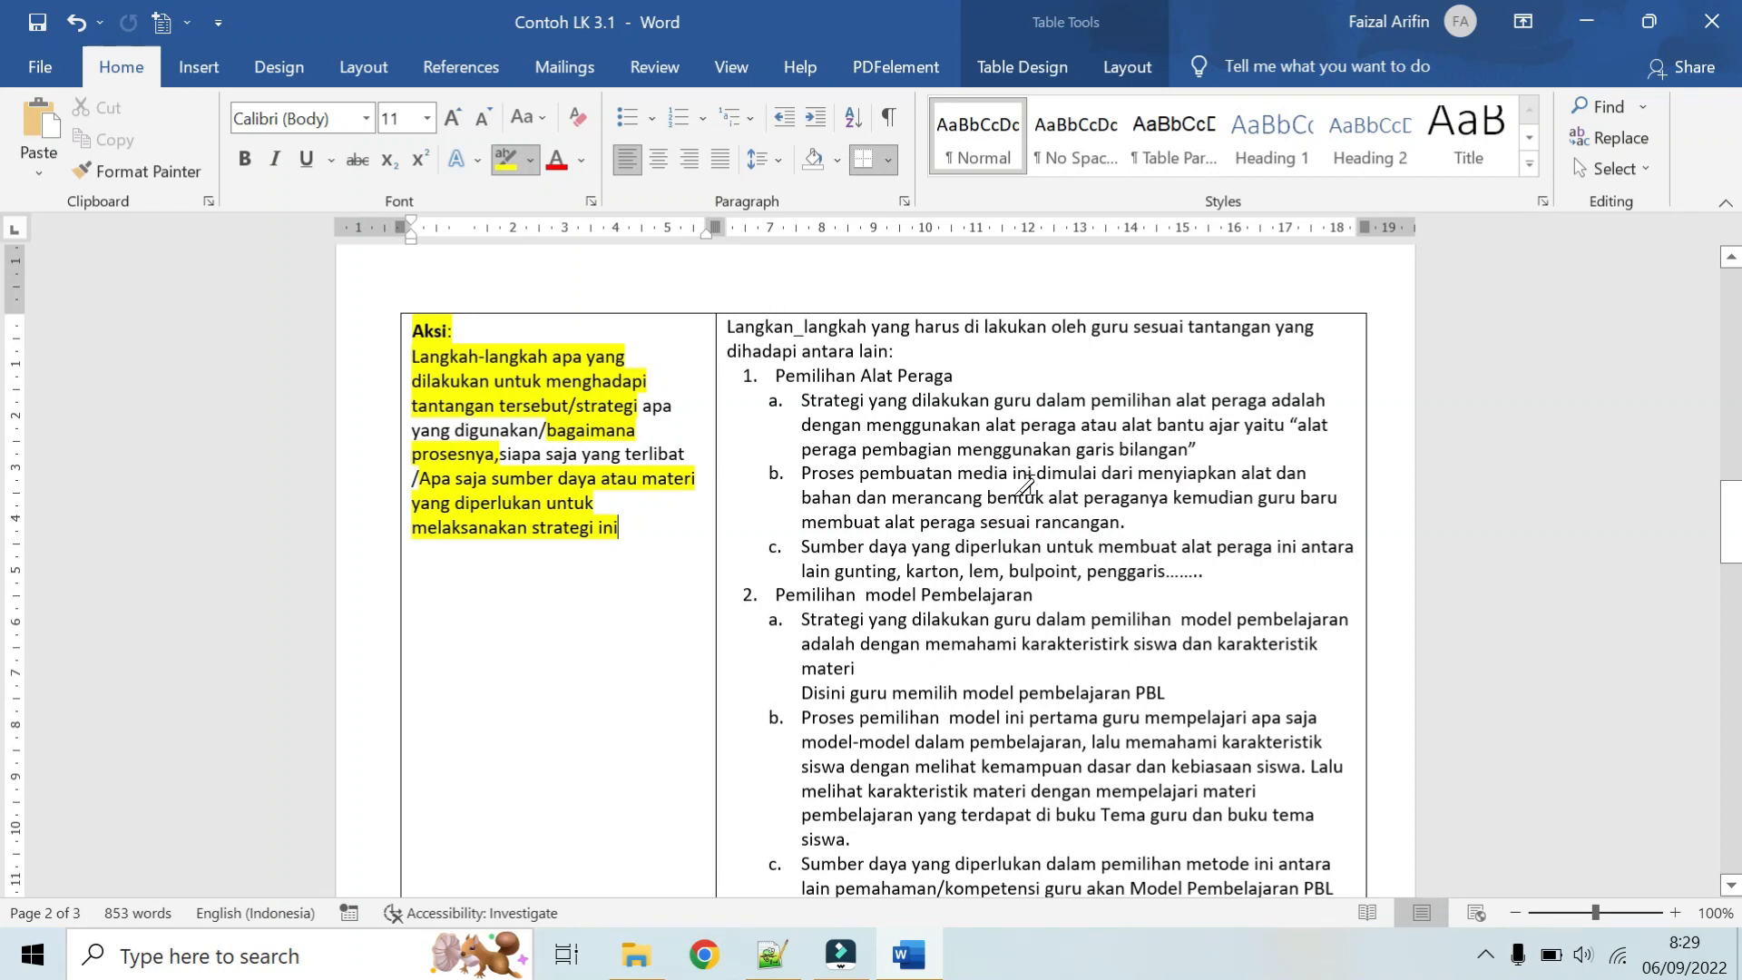
Step: Review the highlighted Tantangan causes and challenges against the numbered points in the Aksi answer
{"action": "scroll", "coordinate": [788, 461], "scroll_direction": "up", "scroll_amount": 1}
{"action": "scroll", "coordinate": [729, 440], "scroll_direction": "down", "scroll_amount": 1}
{"action": "scroll", "coordinate": [892, 354], "scroll_direction": "up", "scroll_amount": 15}
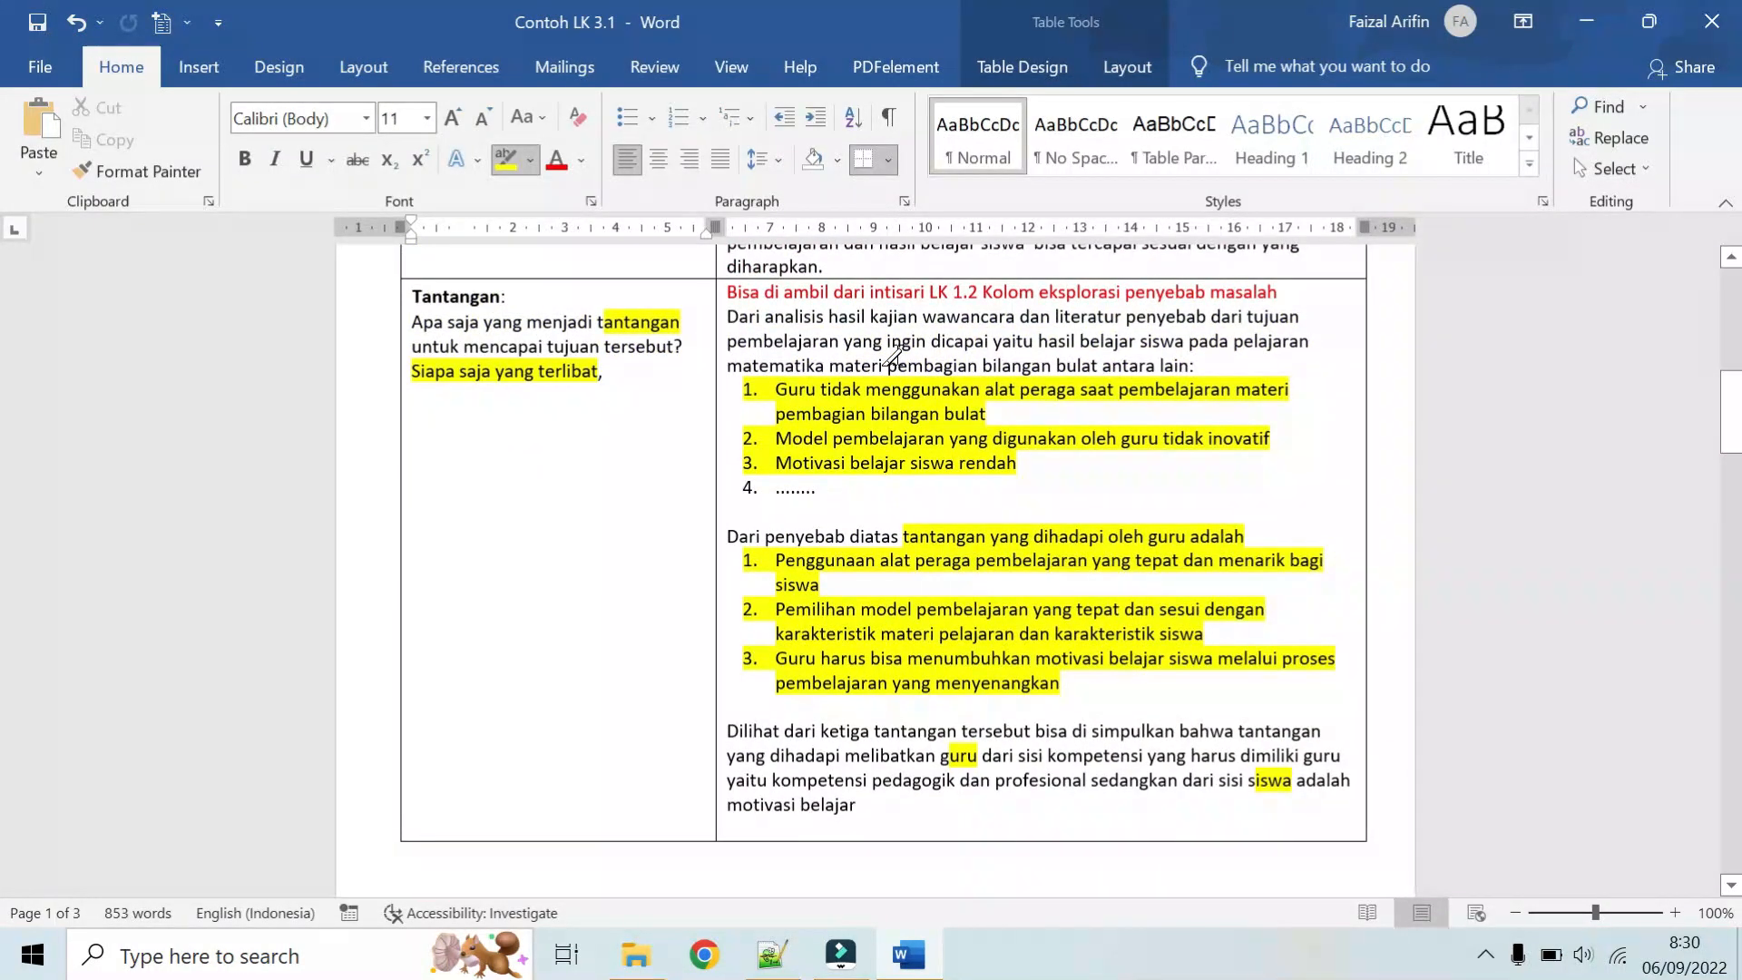
{"action": "scroll", "coordinate": [892, 357], "scroll_direction": "up", "scroll_amount": 1}
{"action": "scroll", "coordinate": [892, 357], "scroll_direction": "down", "scroll_amount": 2}
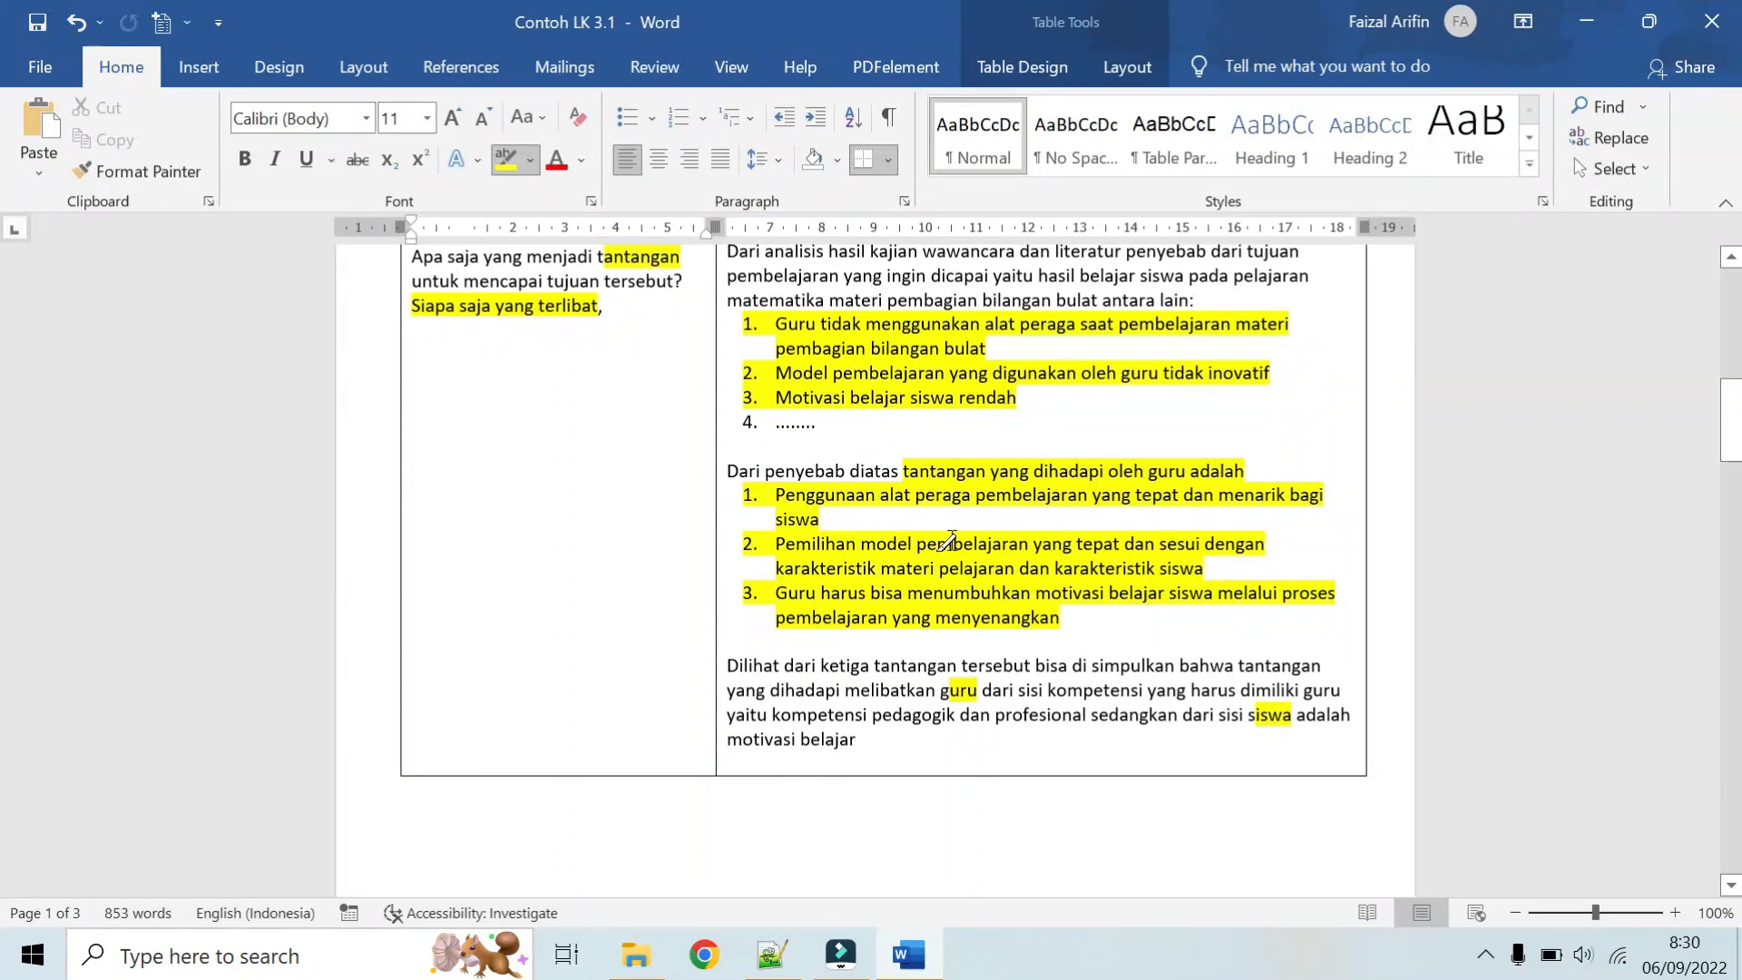
{"action": "scroll", "coordinate": [989, 590], "scroll_direction": "down", "scroll_amount": 6}
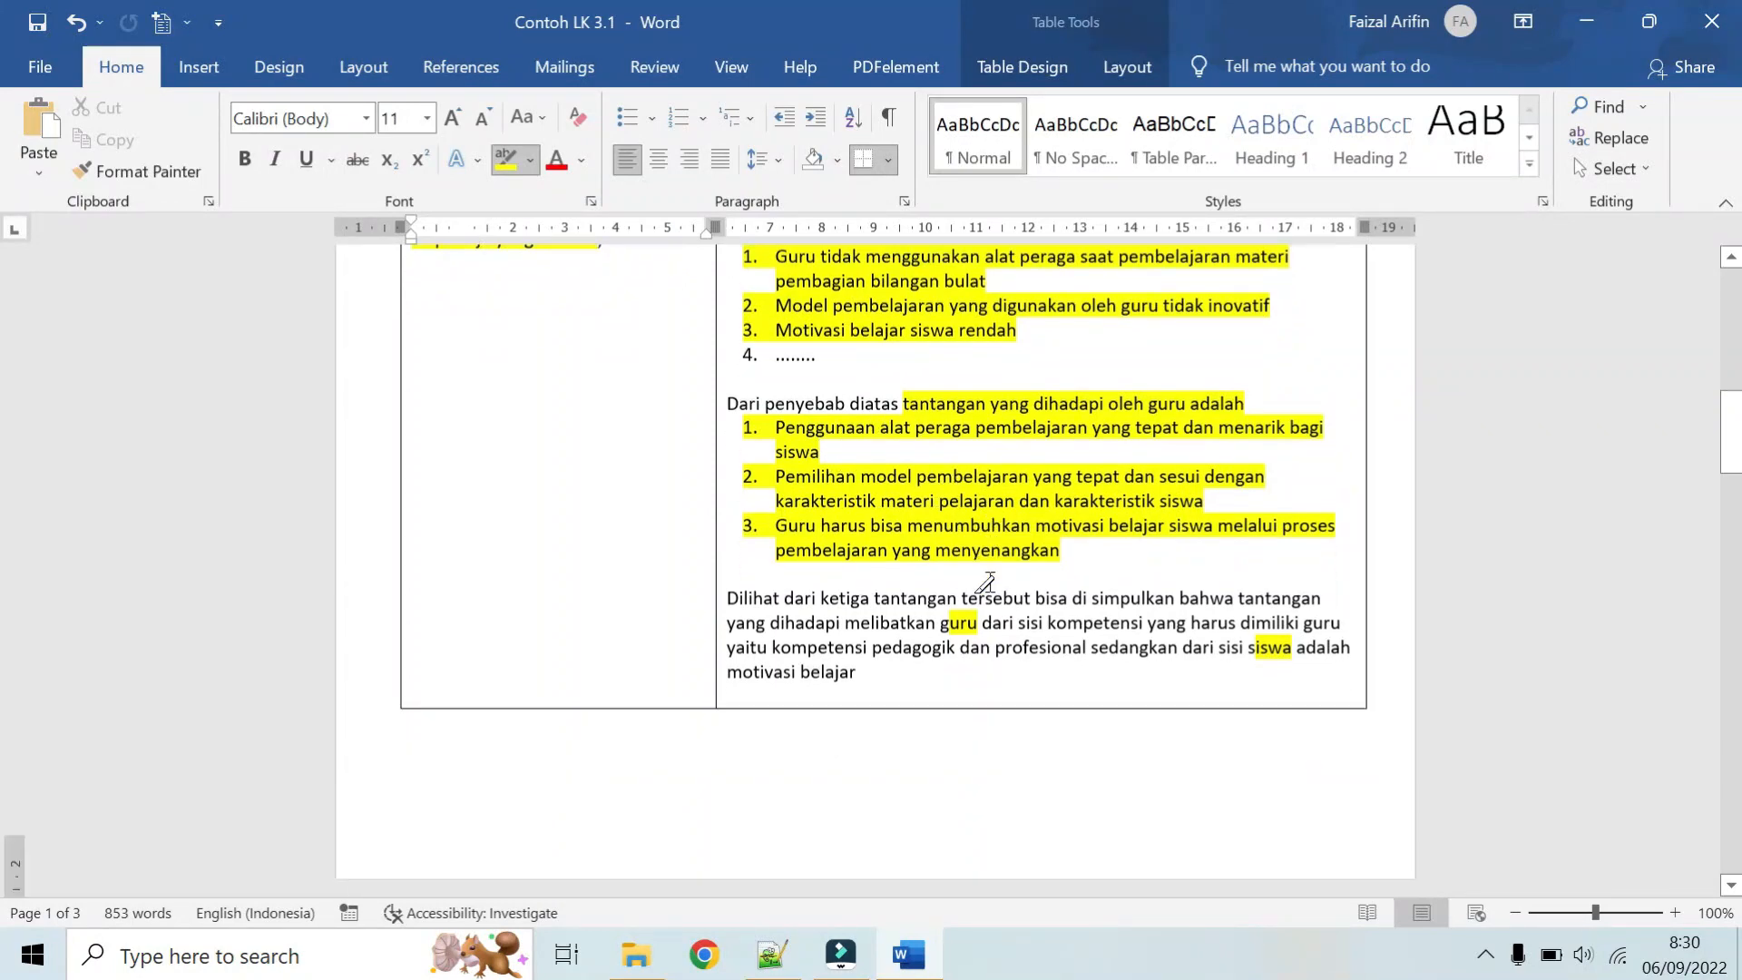
{"action": "scroll", "coordinate": [987, 581], "scroll_direction": "down", "scroll_amount": 2}
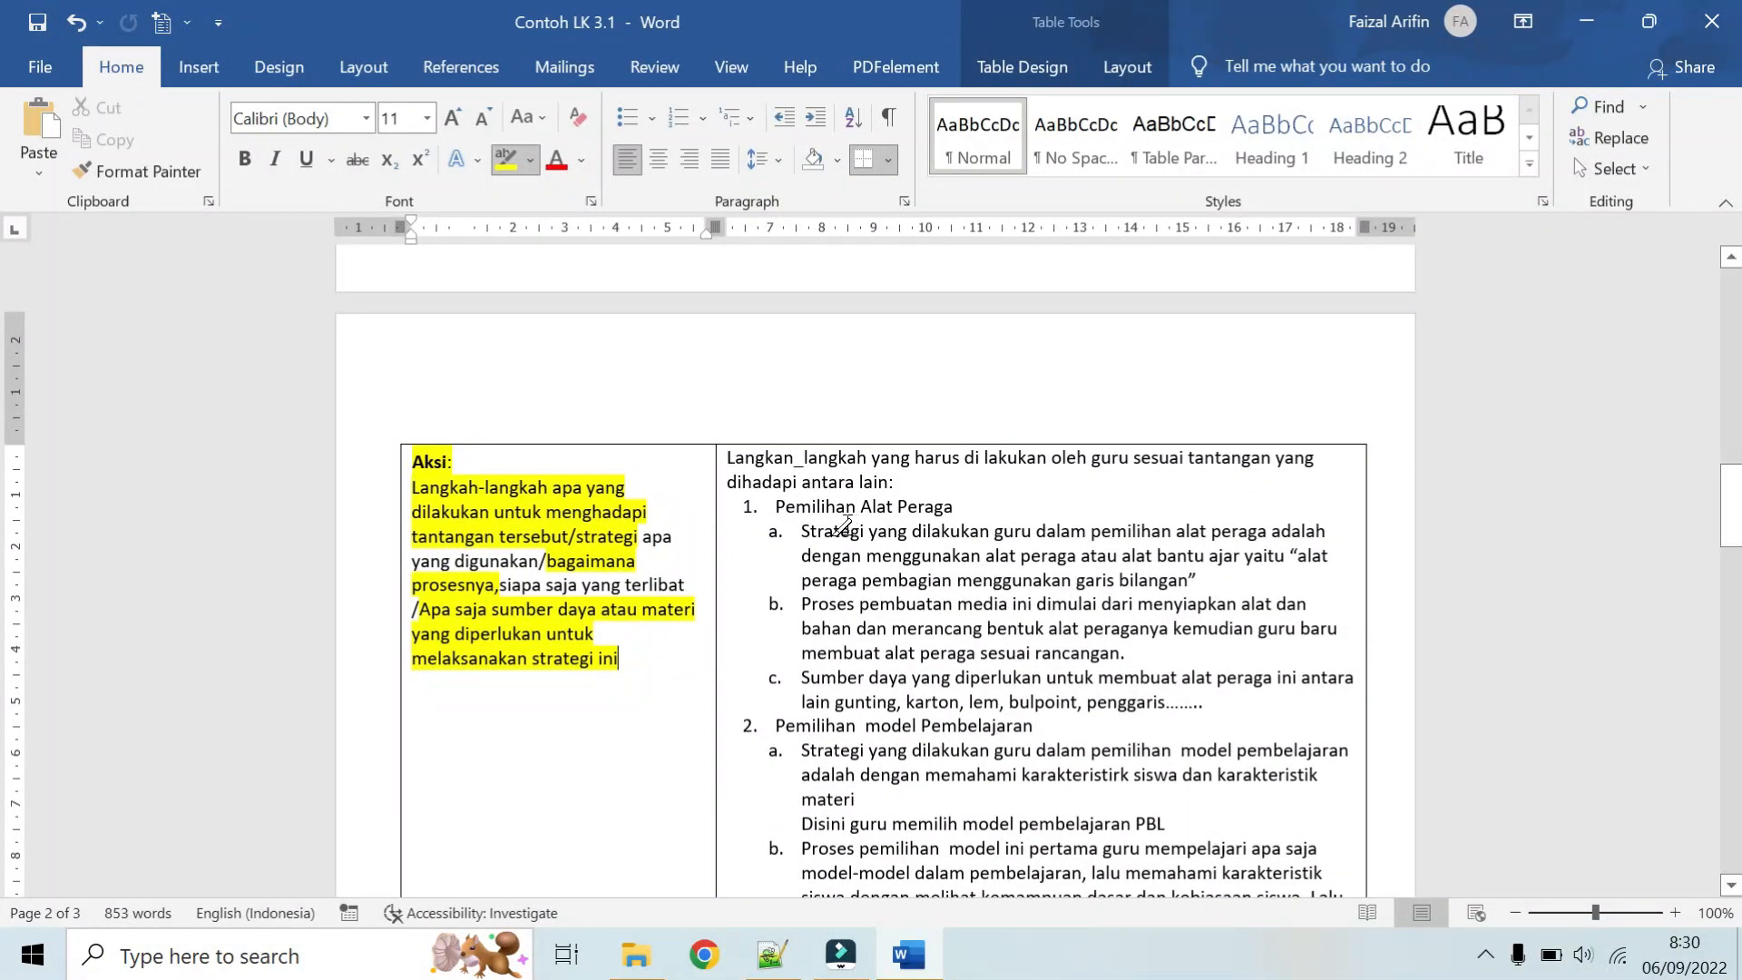
Step: Highlight "Alat Peraga", "model Pembelajaran" and "Motivasi siswa" in the three numbered headings of the Aksi answer
{"action": "left_click_drag", "start_coordinate": [858, 508], "coordinate": [953, 508]}
{"action": "scroll", "coordinate": [951, 510], "scroll_direction": "down", "scroll_amount": 1}
{"action": "scroll", "coordinate": [950, 510], "scroll_direction": "down", "scroll_amount": 1}
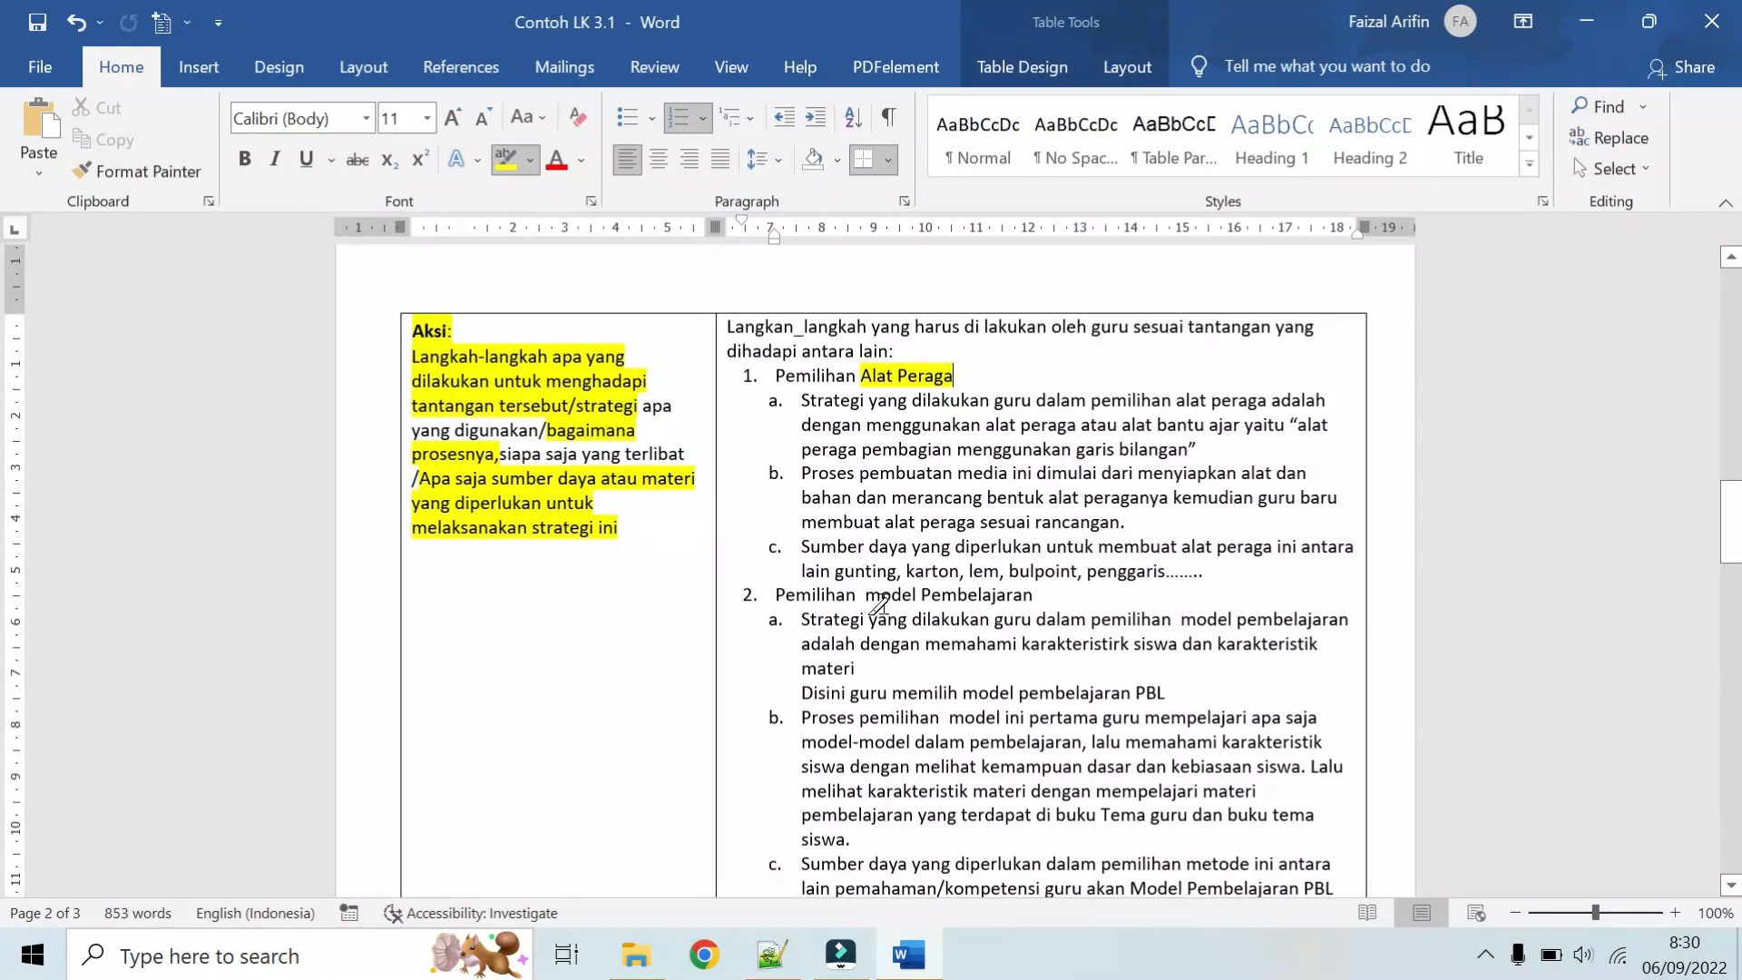
{"action": "left_click_drag", "start_coordinate": [866, 596], "coordinate": [1034, 597]}
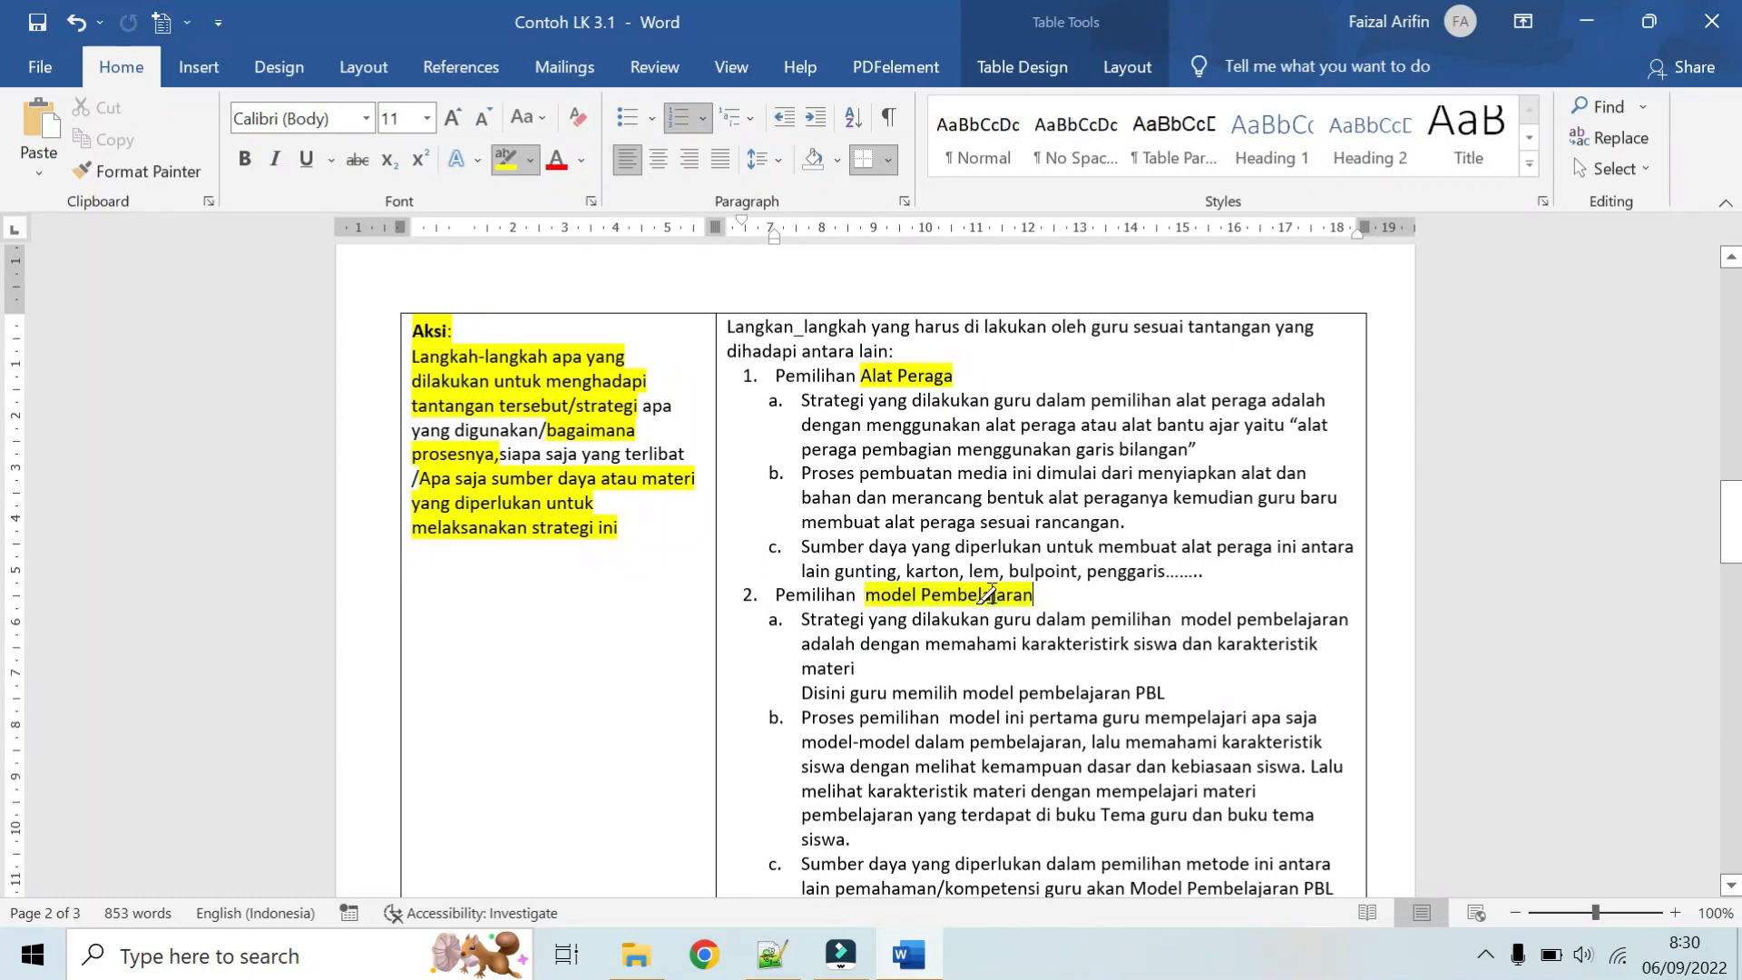
{"action": "scroll", "coordinate": [999, 607], "scroll_direction": "down", "scroll_amount": 3}
{"action": "scroll", "coordinate": [999, 611], "scroll_direction": "down", "scroll_amount": 1}
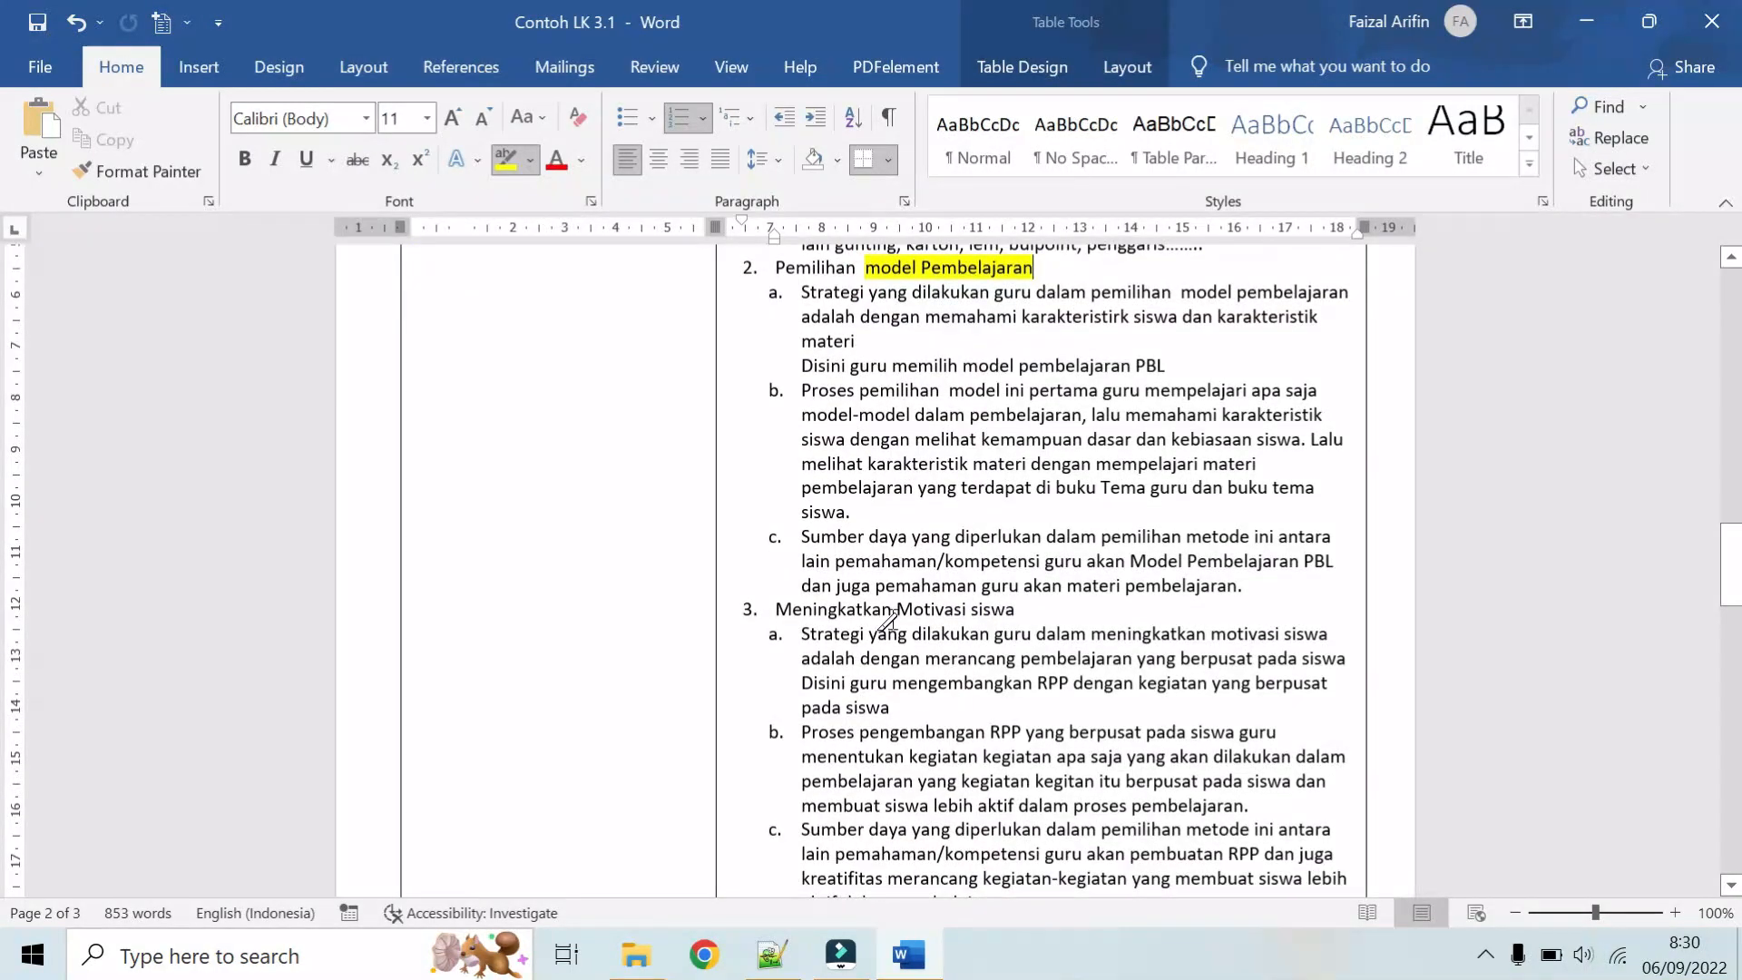
{"action": "left_click_drag", "start_coordinate": [898, 609], "coordinate": [1014, 609]}
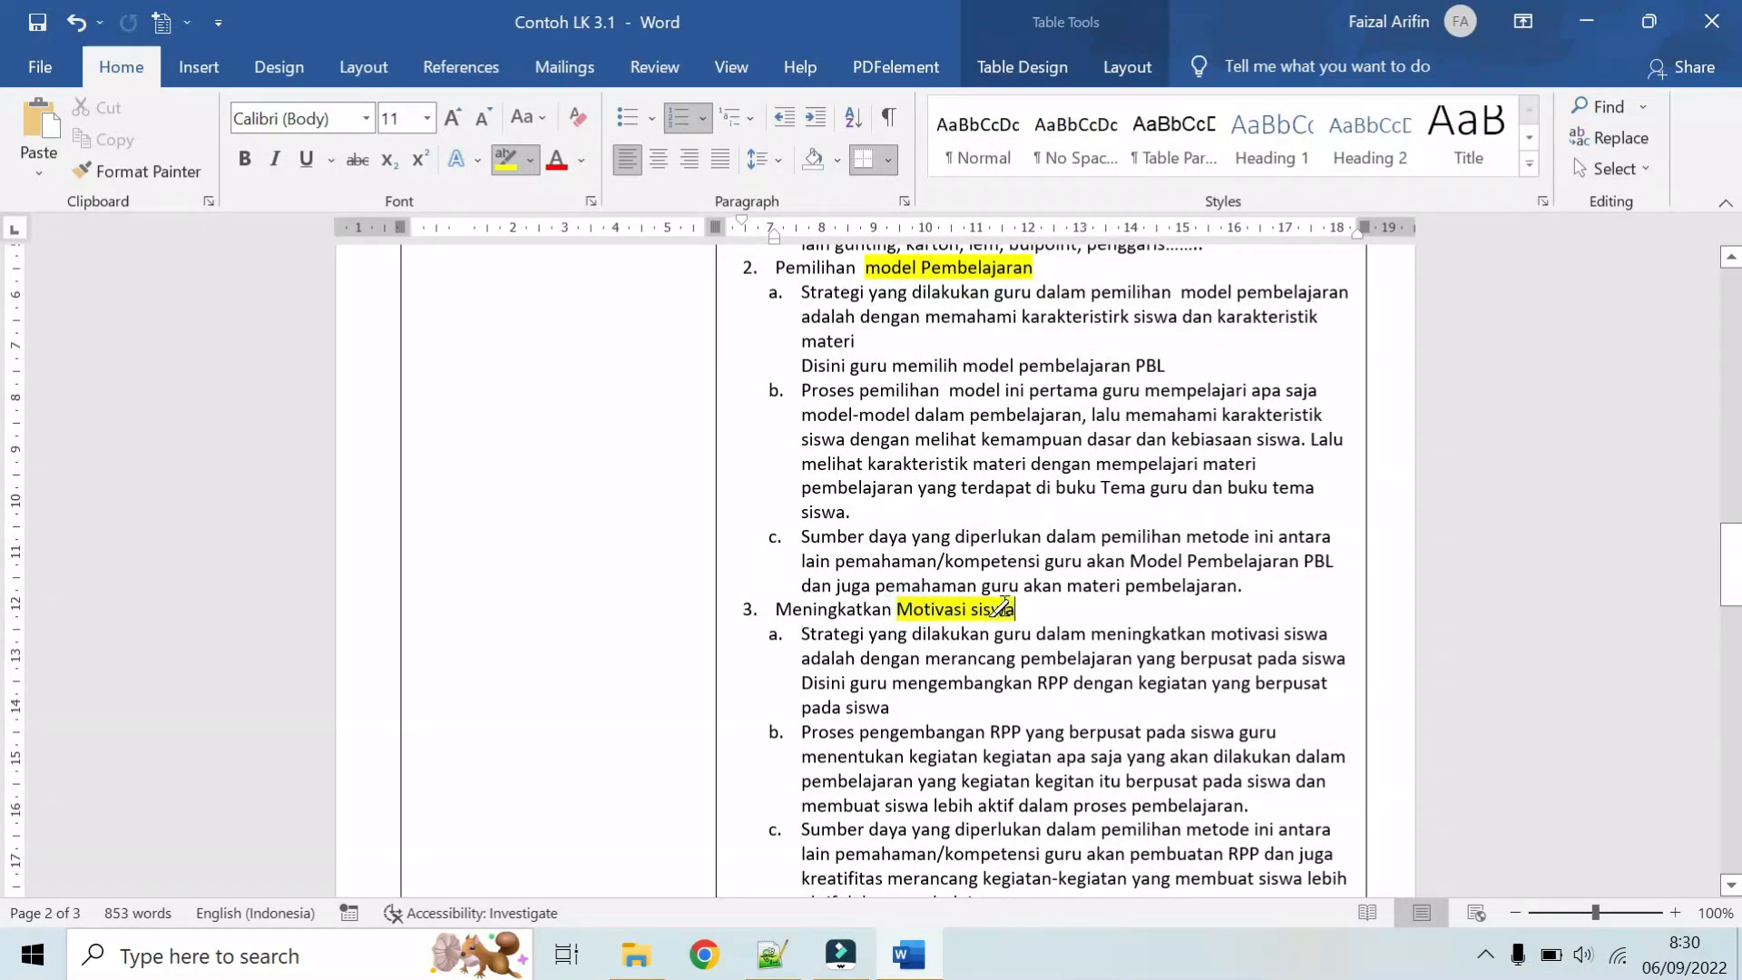
Step: Highlight "alat peraga pembagian menggunakan garis bilangan" in item 1a of the Aksi answer and enlarge the document view to 108%
{"action": "scroll", "coordinate": [998, 608], "scroll_direction": "up", "scroll_amount": 3}
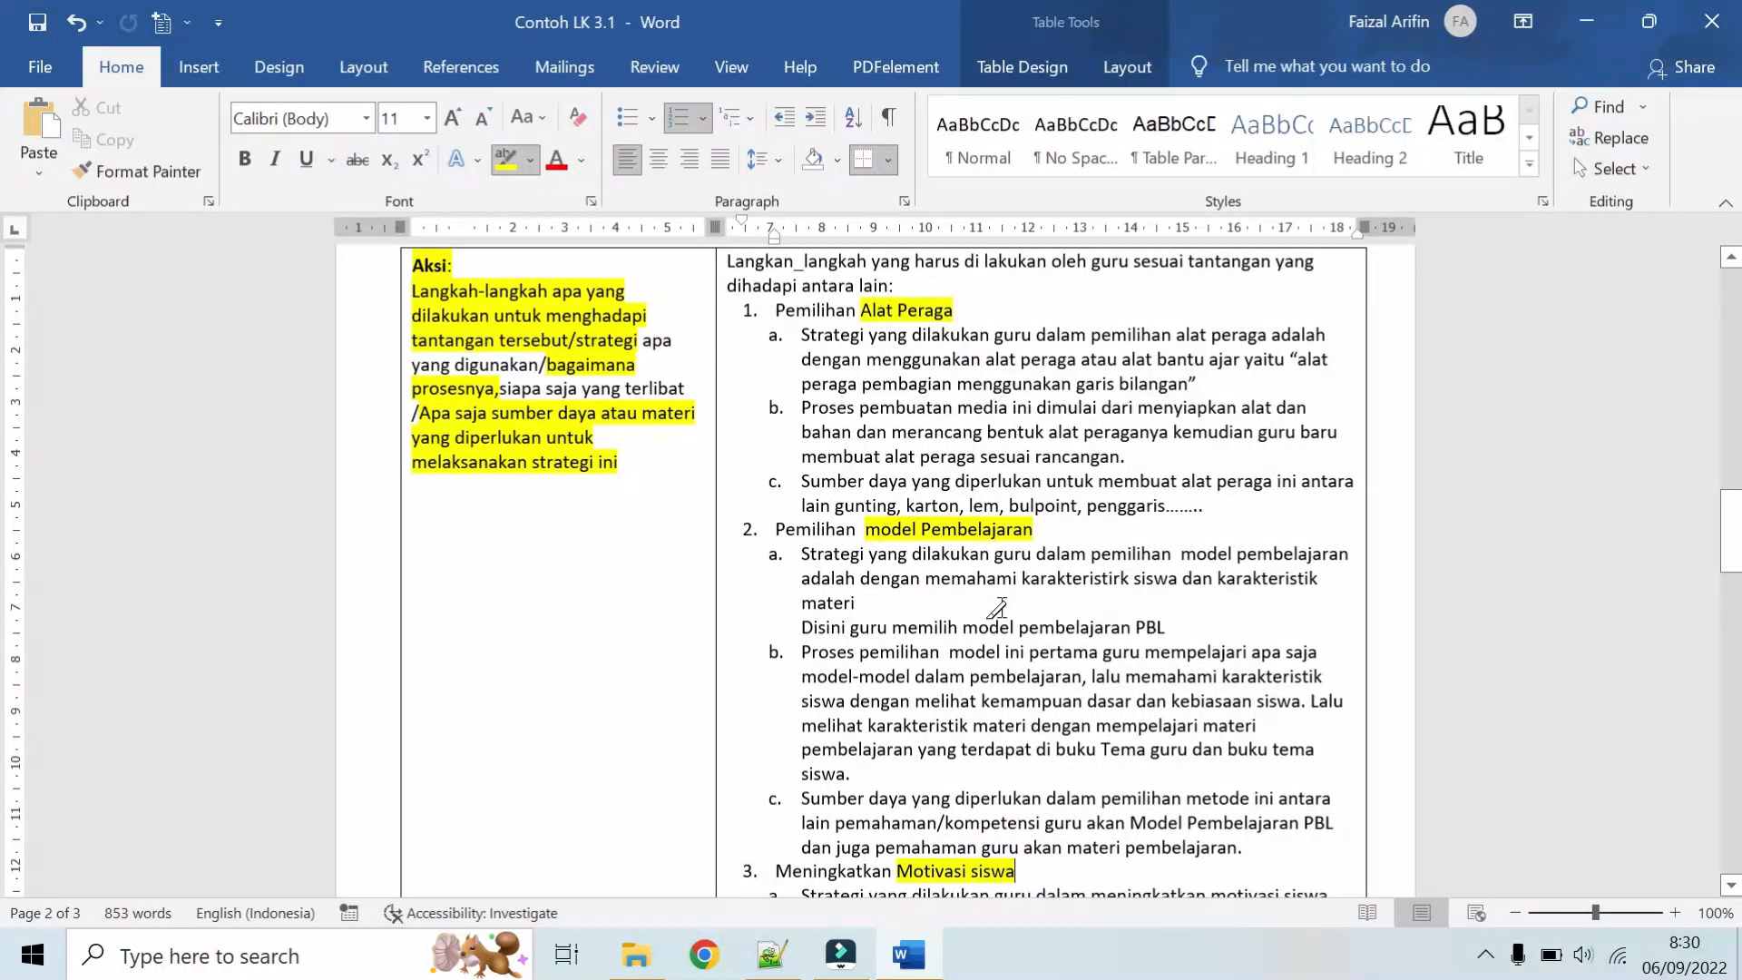
{"action": "scroll", "coordinate": [999, 608], "scroll_direction": "up", "scroll_amount": 2}
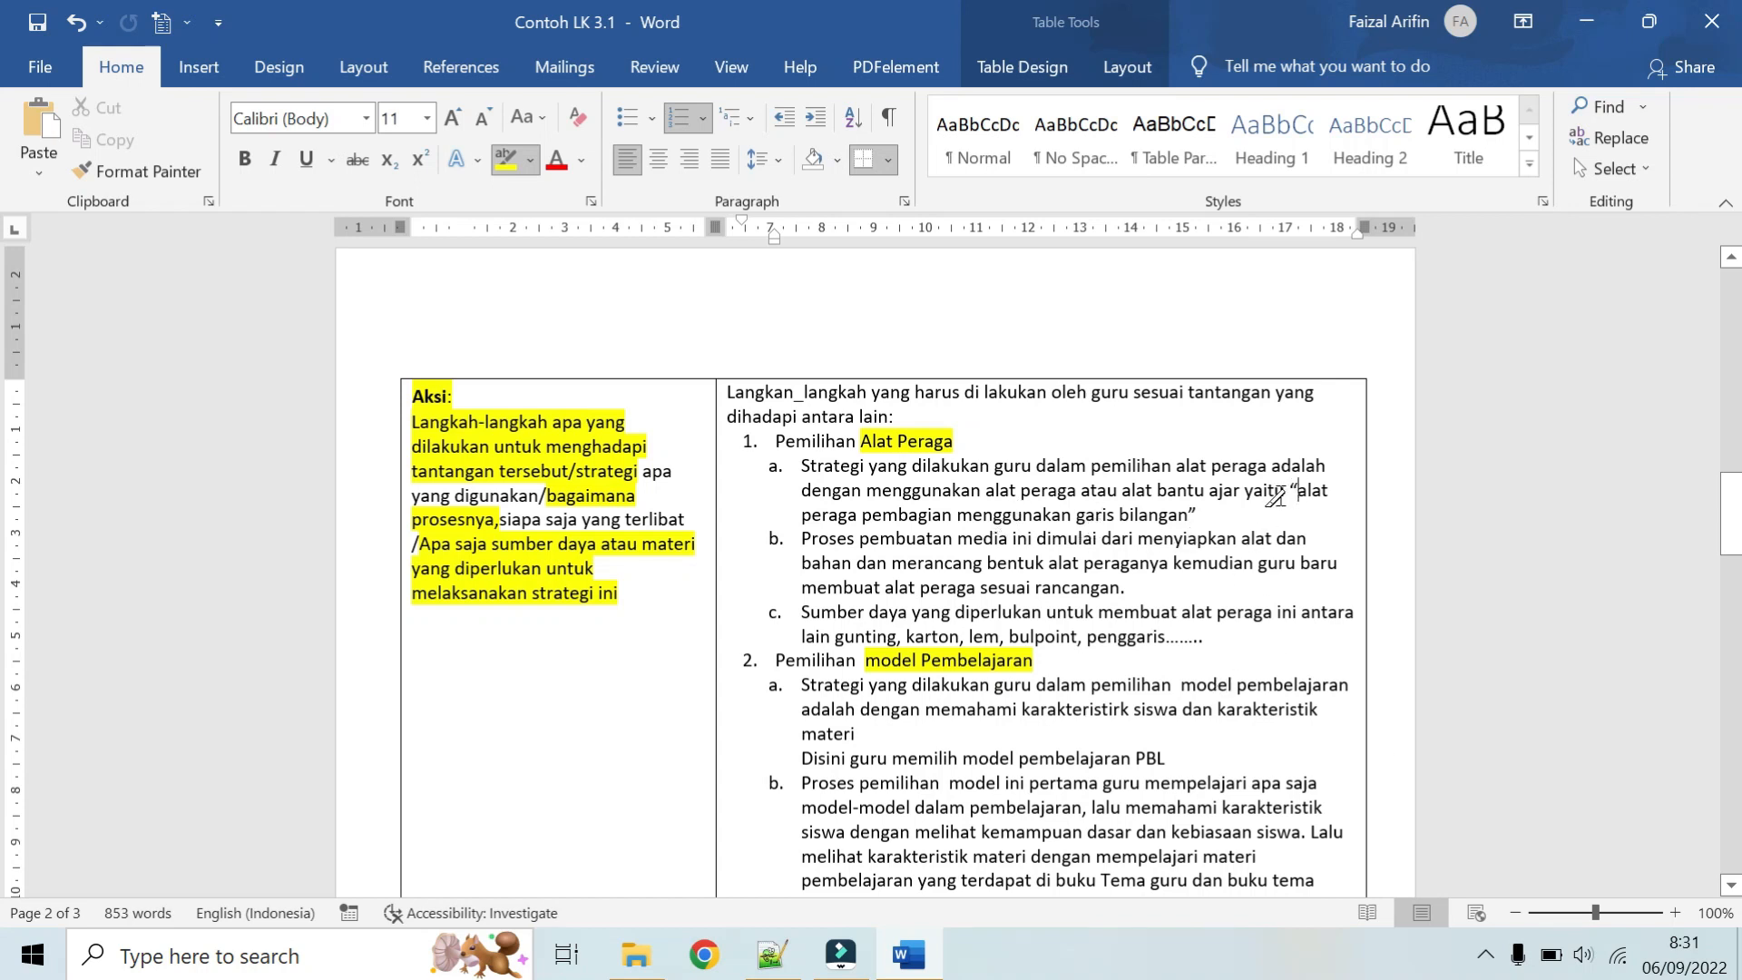
{"action": "mouse_move", "coordinate": [1296, 491]}
{"action": "left_mouse_down"}
{"action": "mouse_move", "coordinate": [1007, 540]}
{"action": "mouse_move", "coordinate": [1170, 521]}
{"action": "left_mouse_up"}
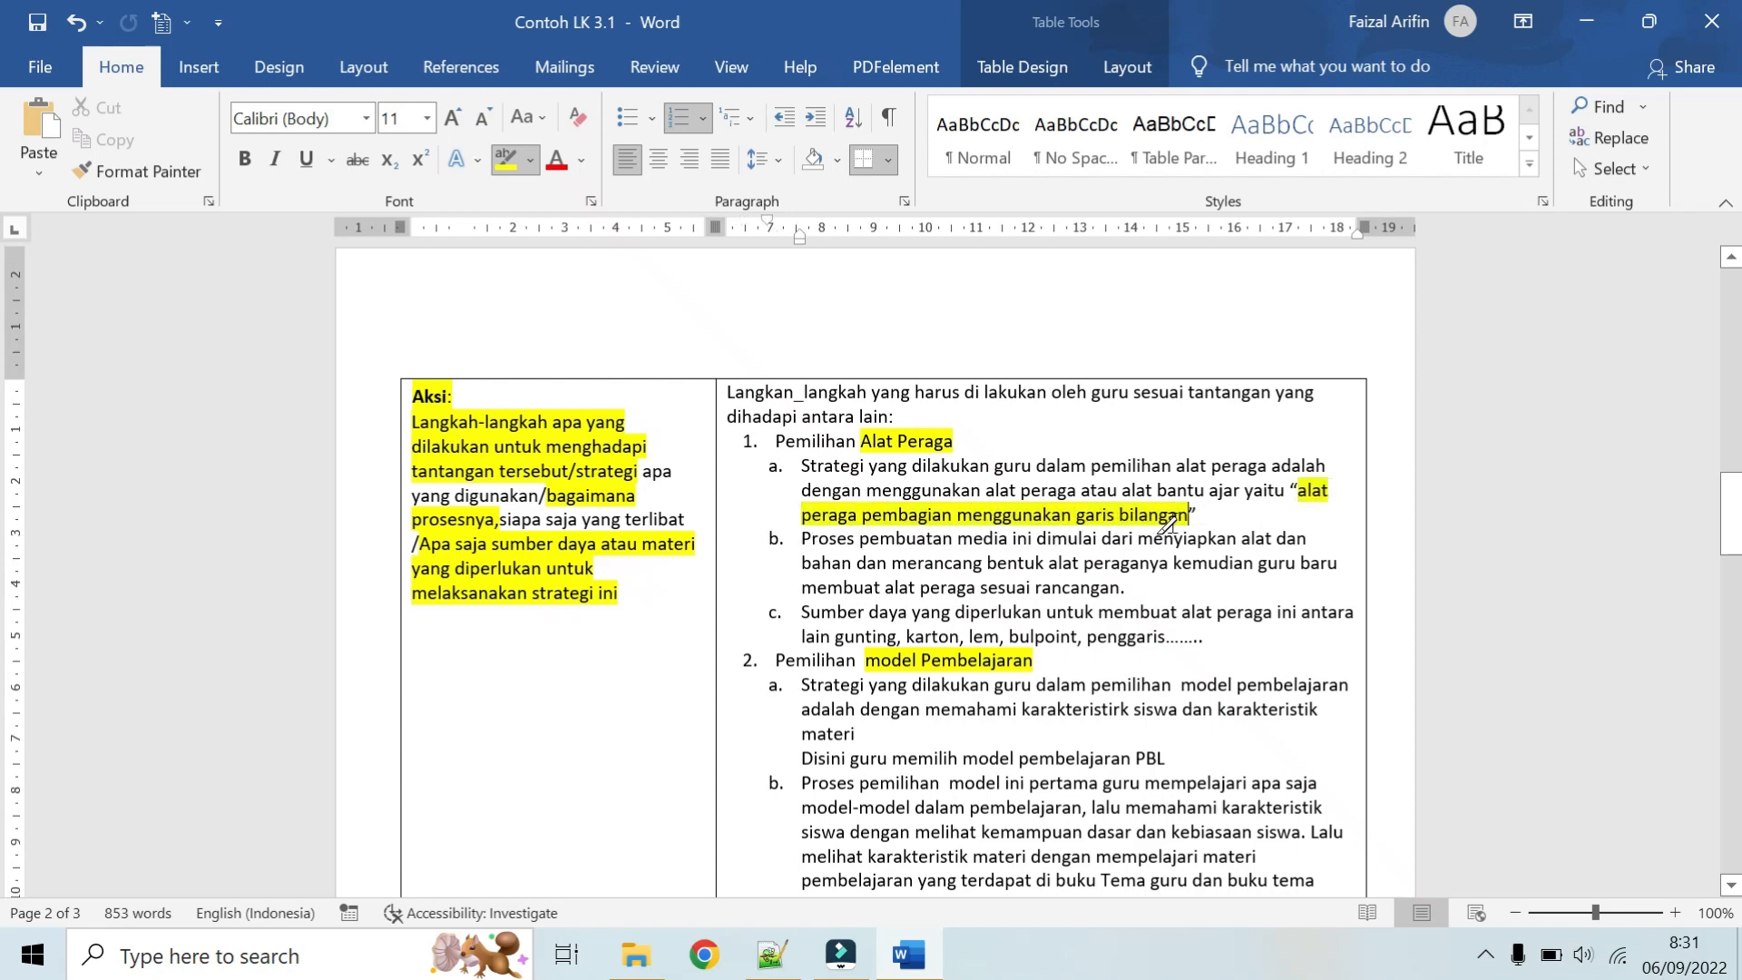
{"action": "left_click", "coordinate": [1592, 910]}
{"action": "left_click", "coordinate": [1595, 907]}
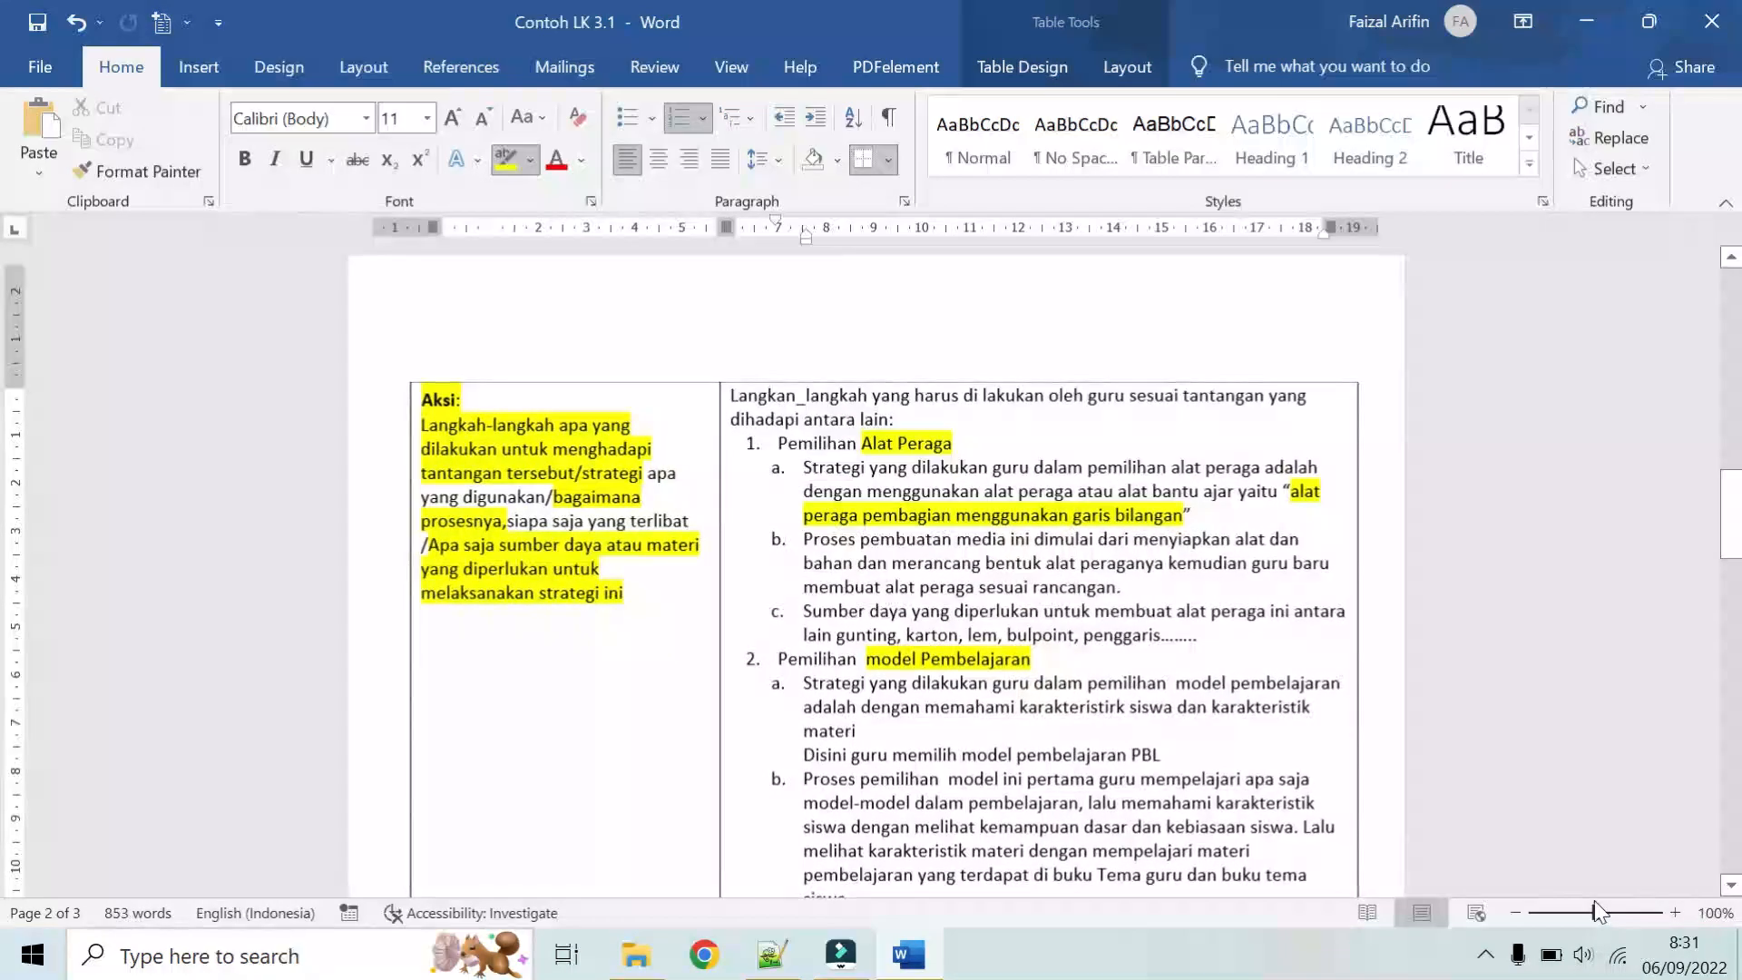
{"action": "left_click_drag", "start_coordinate": [1595, 904], "coordinate": [1598, 906]}
Step: Highlight "alat dan bahan", "merancang bentuk alat peraganya" and "membuat alat peraga sesuai rancangan" in item 1b, plus the materials from "gunting" to "penggaris" in 1c
{"action": "scroll", "coordinate": [877, 571], "scroll_direction": "up", "scroll_amount": 2}
{"action": "scroll", "coordinate": [877, 572], "scroll_direction": "down", "scroll_amount": 1}
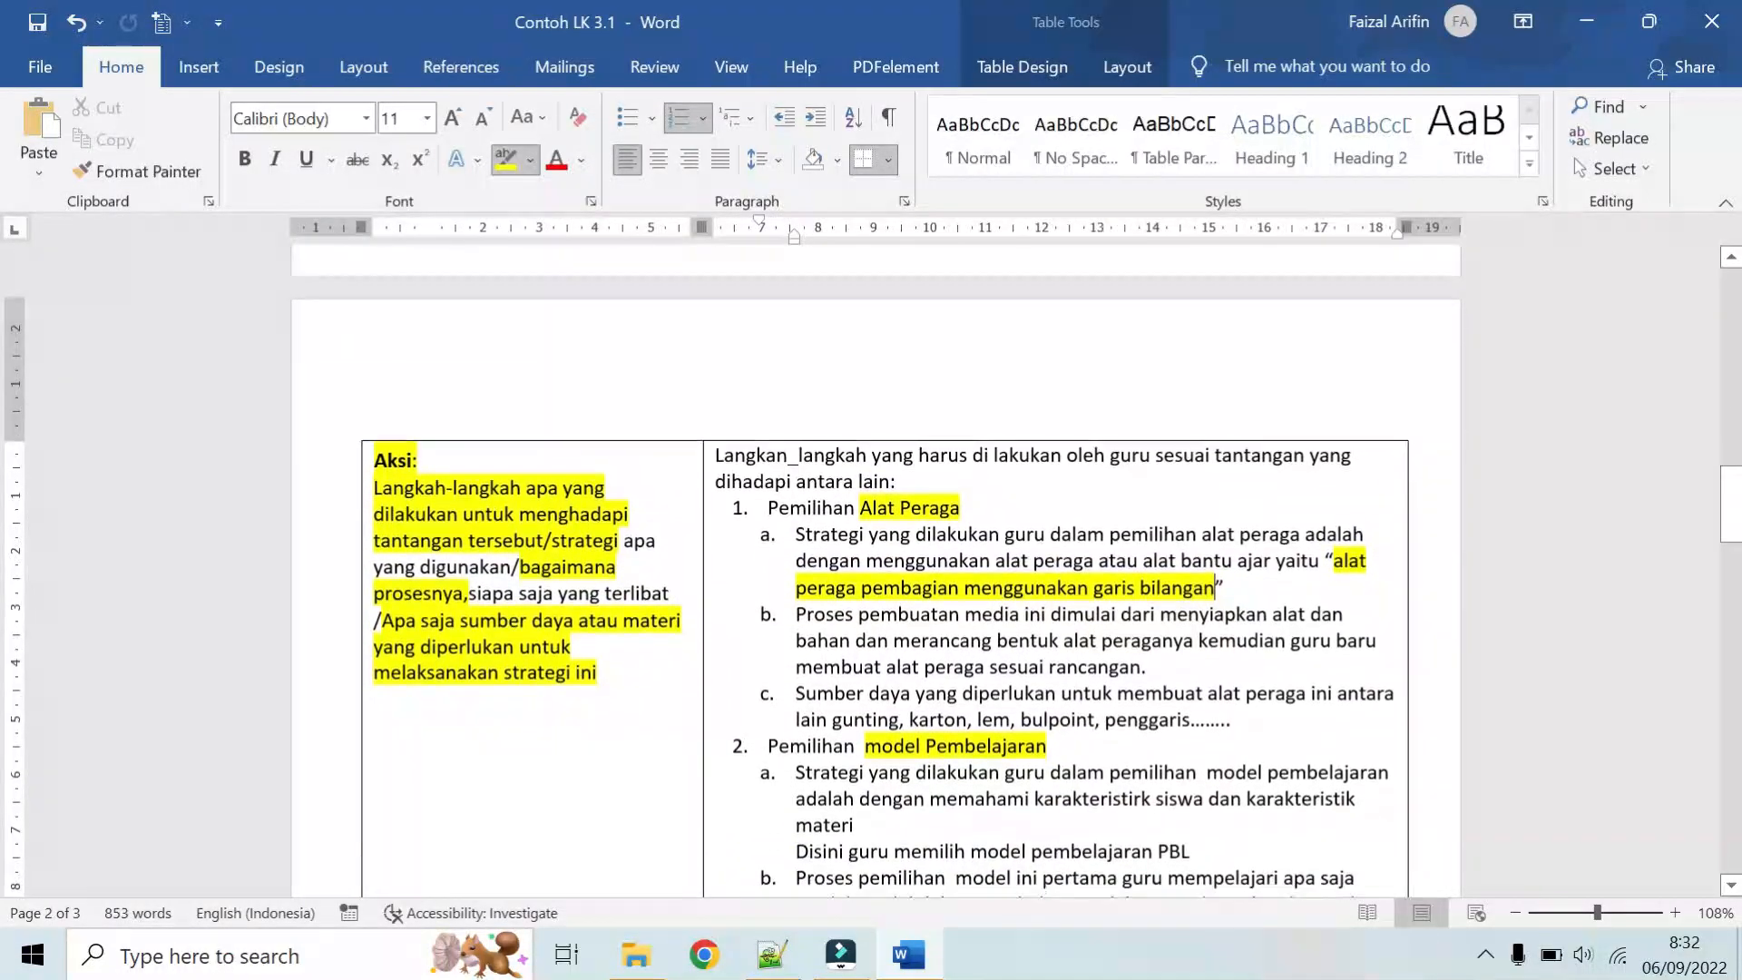
{"action": "scroll", "coordinate": [877, 571], "scroll_direction": "down", "scroll_amount": 3}
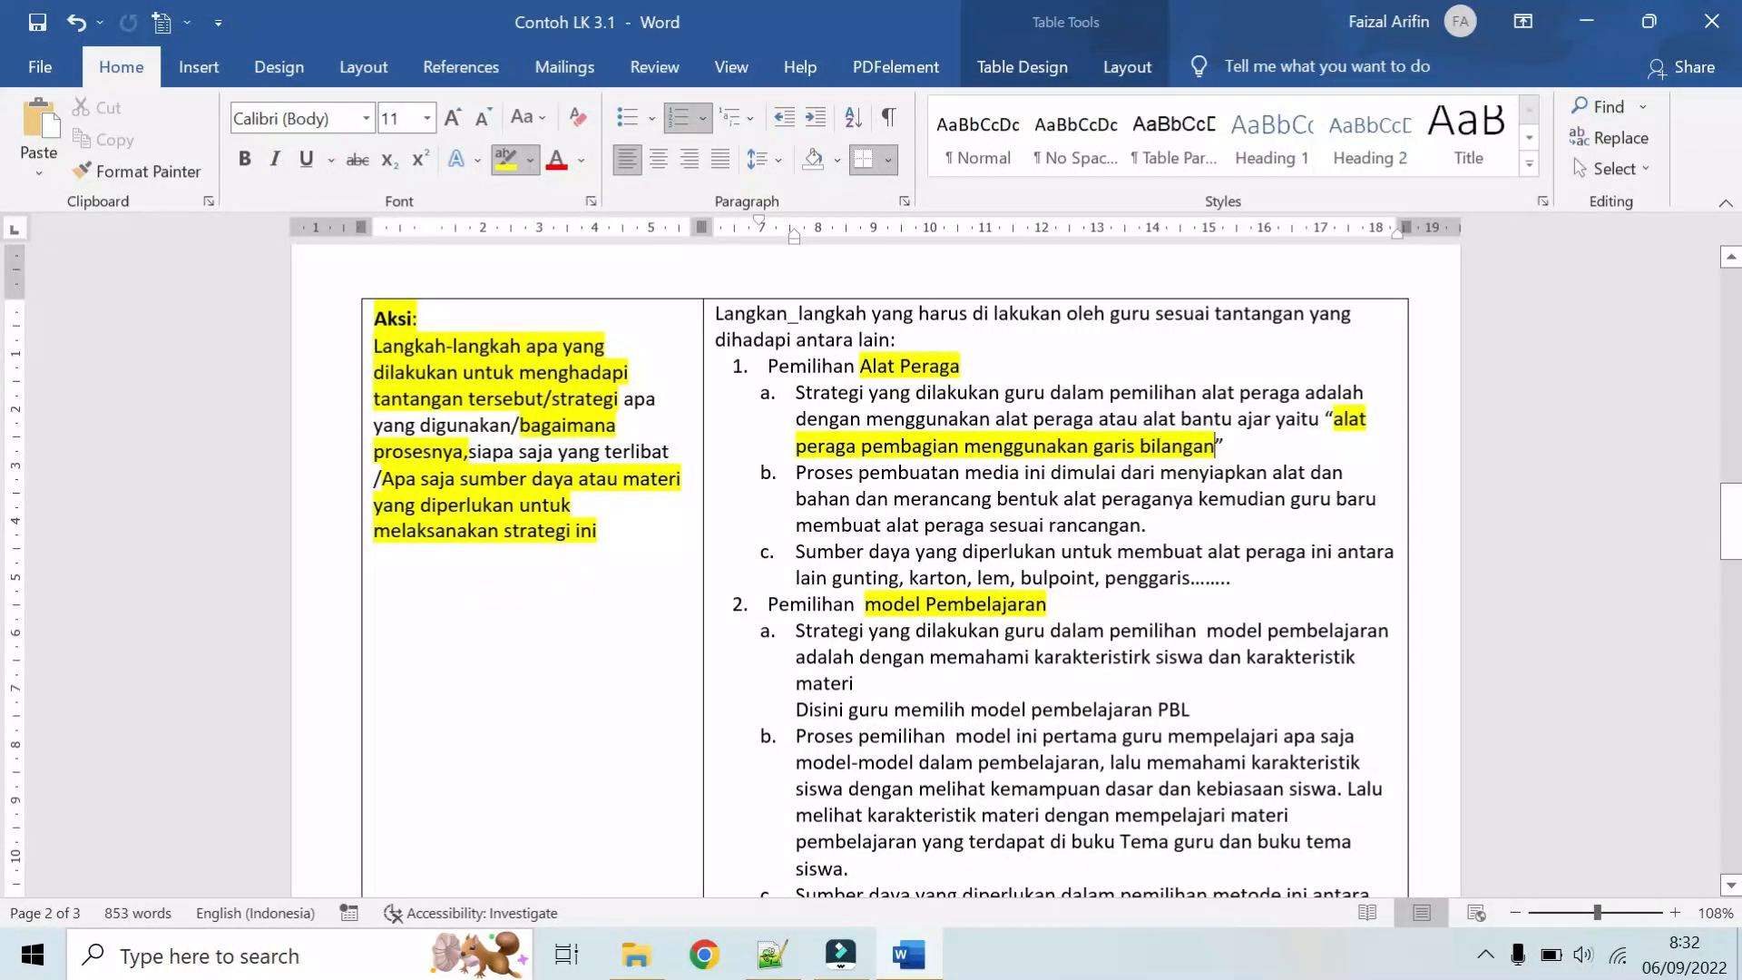
{"action": "scroll", "coordinate": [1380, 723], "scroll_direction": "down", "scroll_amount": 1}
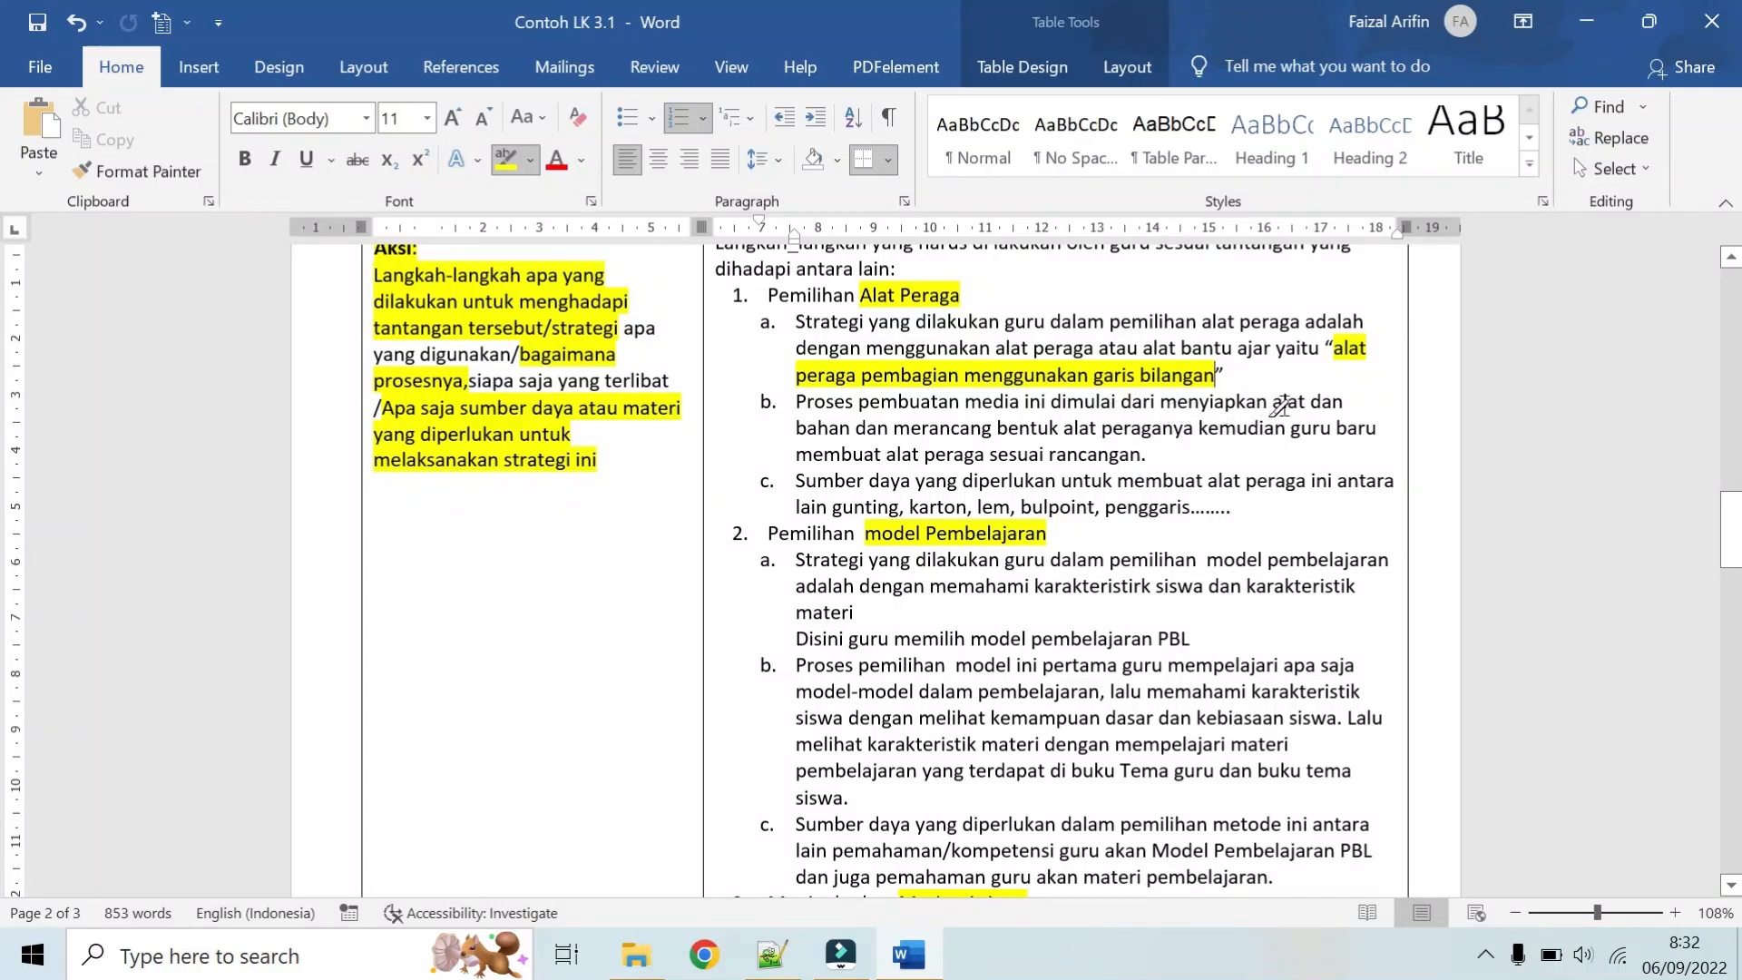
{"action": "mouse_move", "coordinate": [1270, 404]}
{"action": "left_mouse_down"}
{"action": "mouse_move", "coordinate": [934, 453]}
{"action": "mouse_move", "coordinate": [850, 428]}
{"action": "left_mouse_up"}
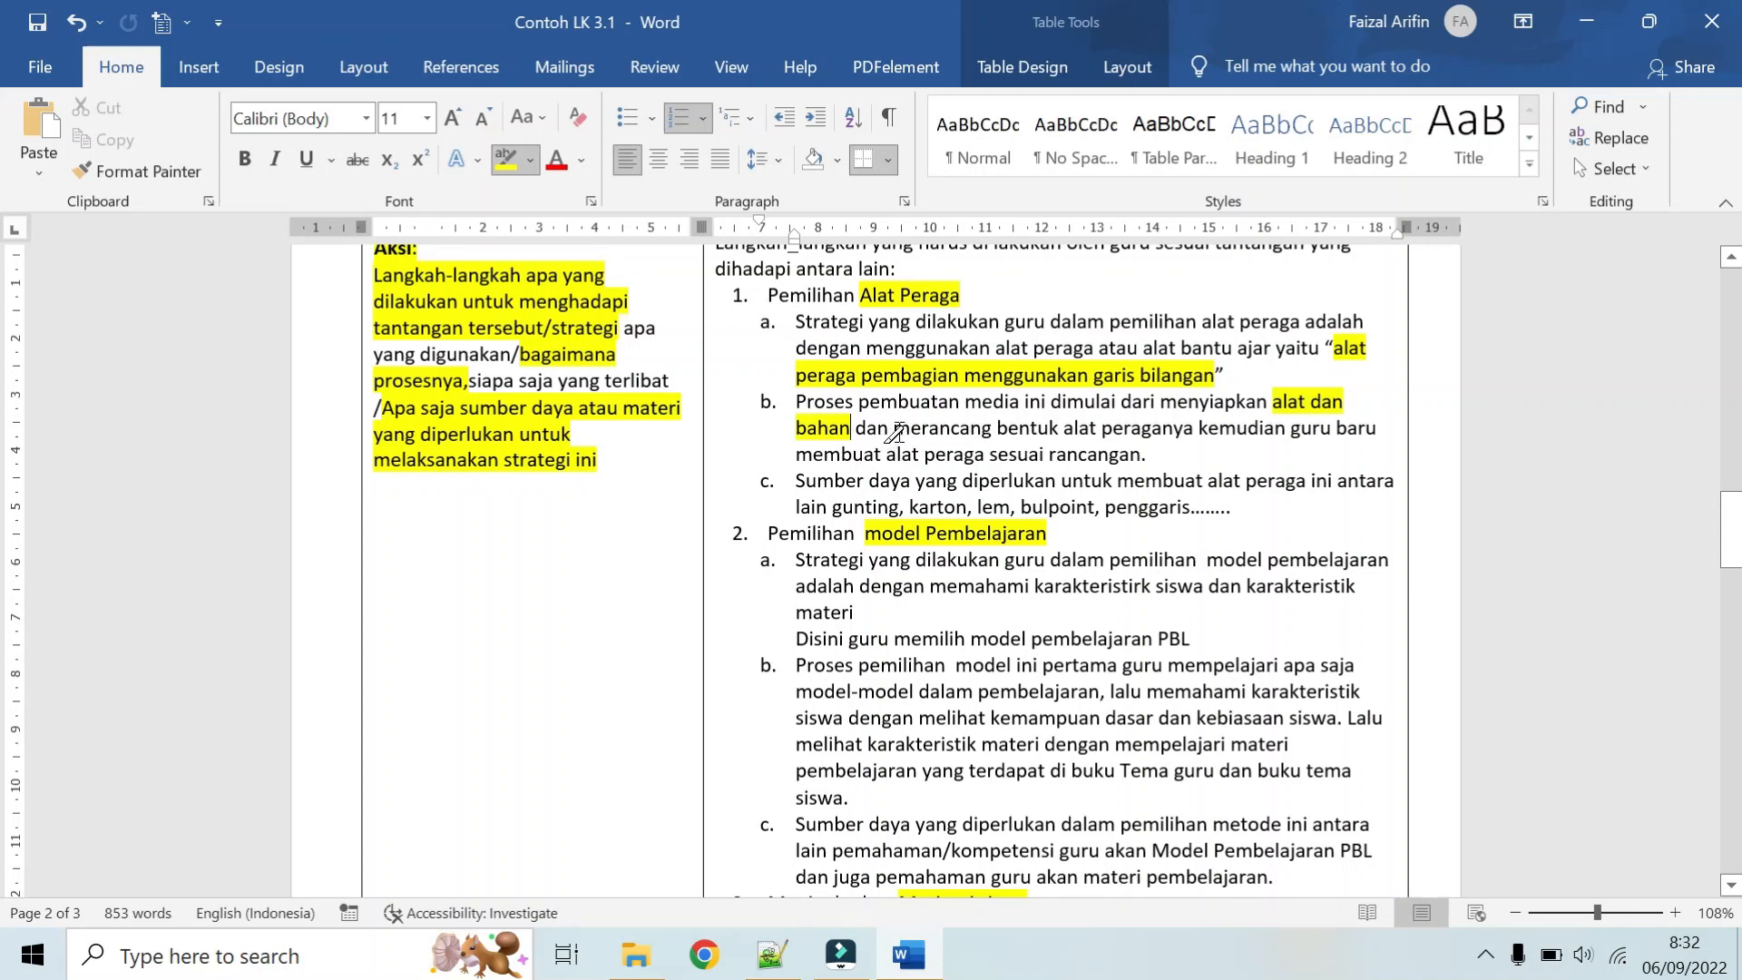
{"action": "mouse_move", "coordinate": [894, 433]}
{"action": "left_mouse_down"}
{"action": "mouse_move", "coordinate": [1089, 454]}
{"action": "mouse_move", "coordinate": [1130, 423]}
{"action": "left_mouse_up"}
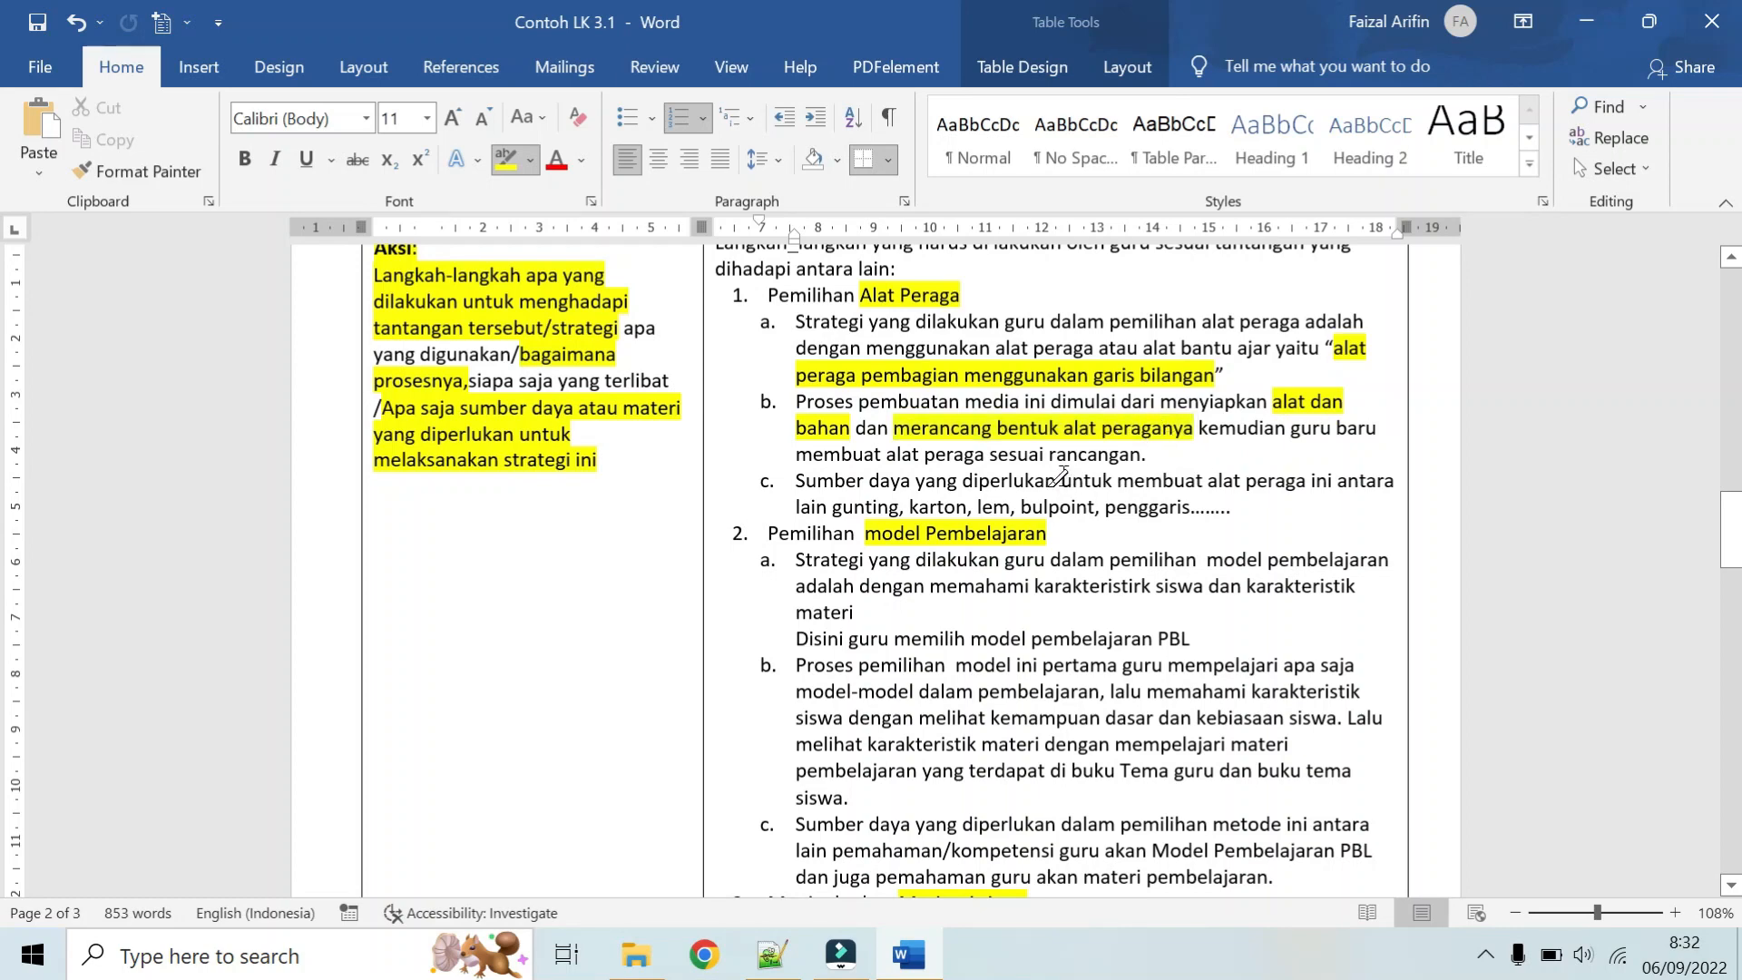
{"action": "left_click_drag", "start_coordinate": [798, 459], "coordinate": [1089, 456]}
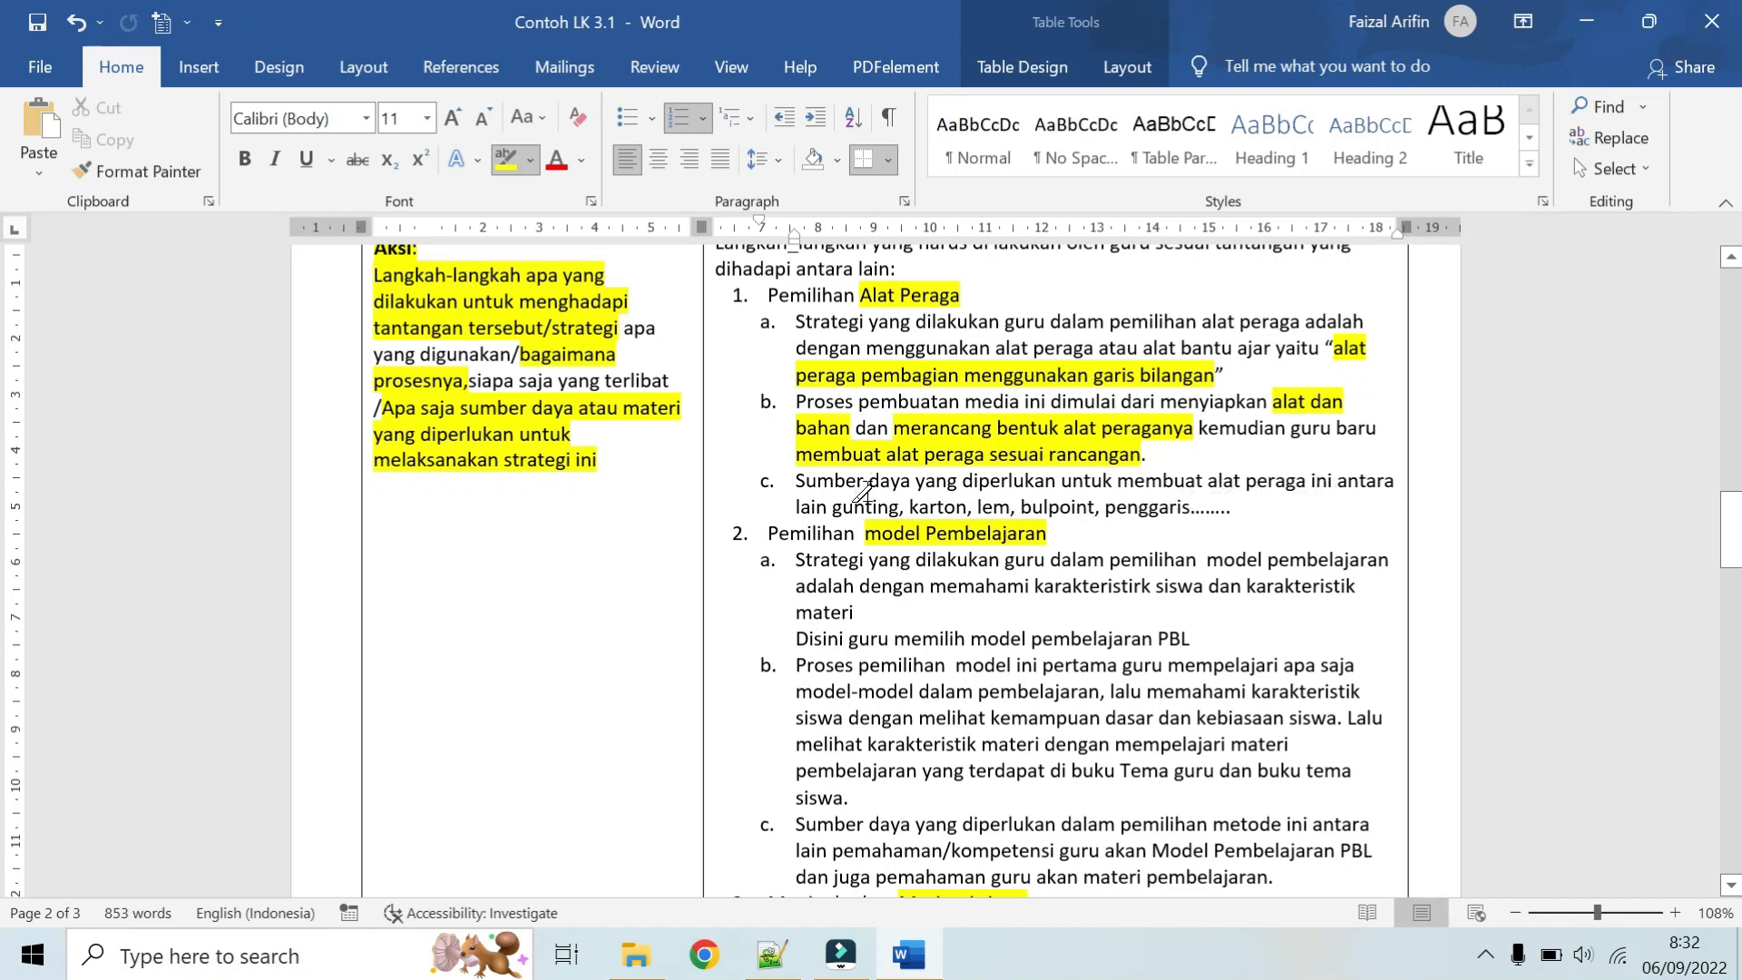
{"action": "left_click_drag", "start_coordinate": [832, 508], "coordinate": [1192, 506]}
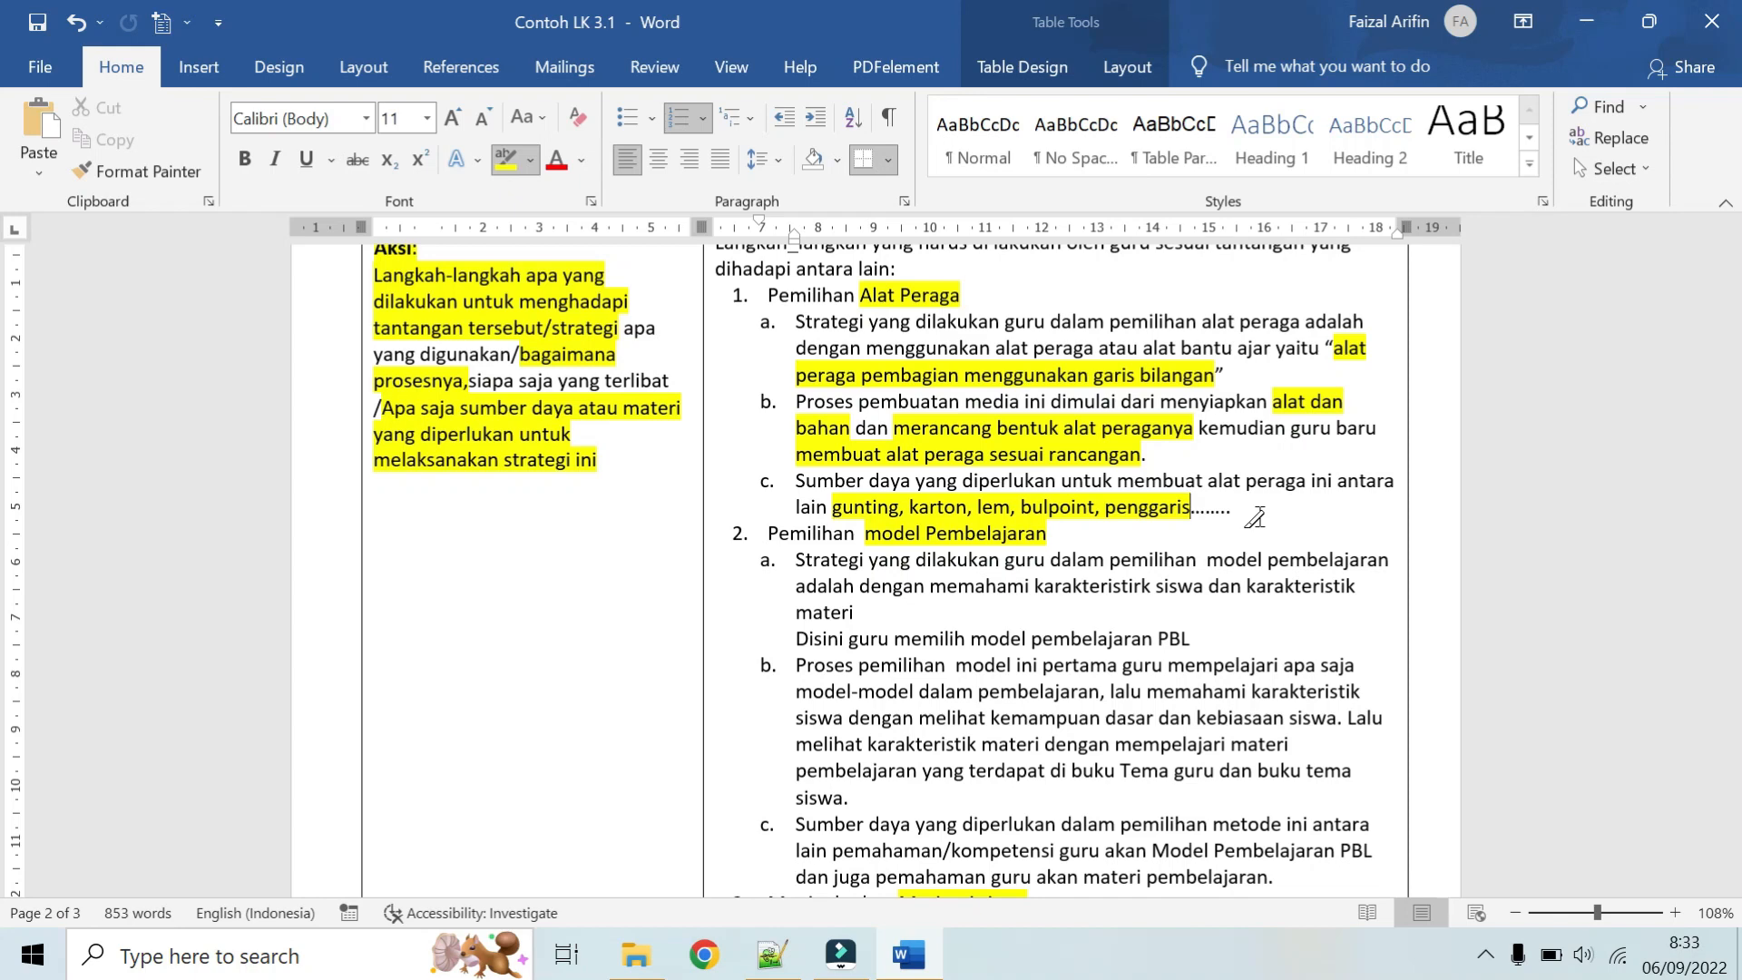
Step: Highlight "Strategi yang dilakukan guru" and "model pembelajaran PBL" in item 2a of the Aksi answer
{"action": "scroll", "coordinate": [1254, 517], "scroll_direction": "up", "scroll_amount": 2}
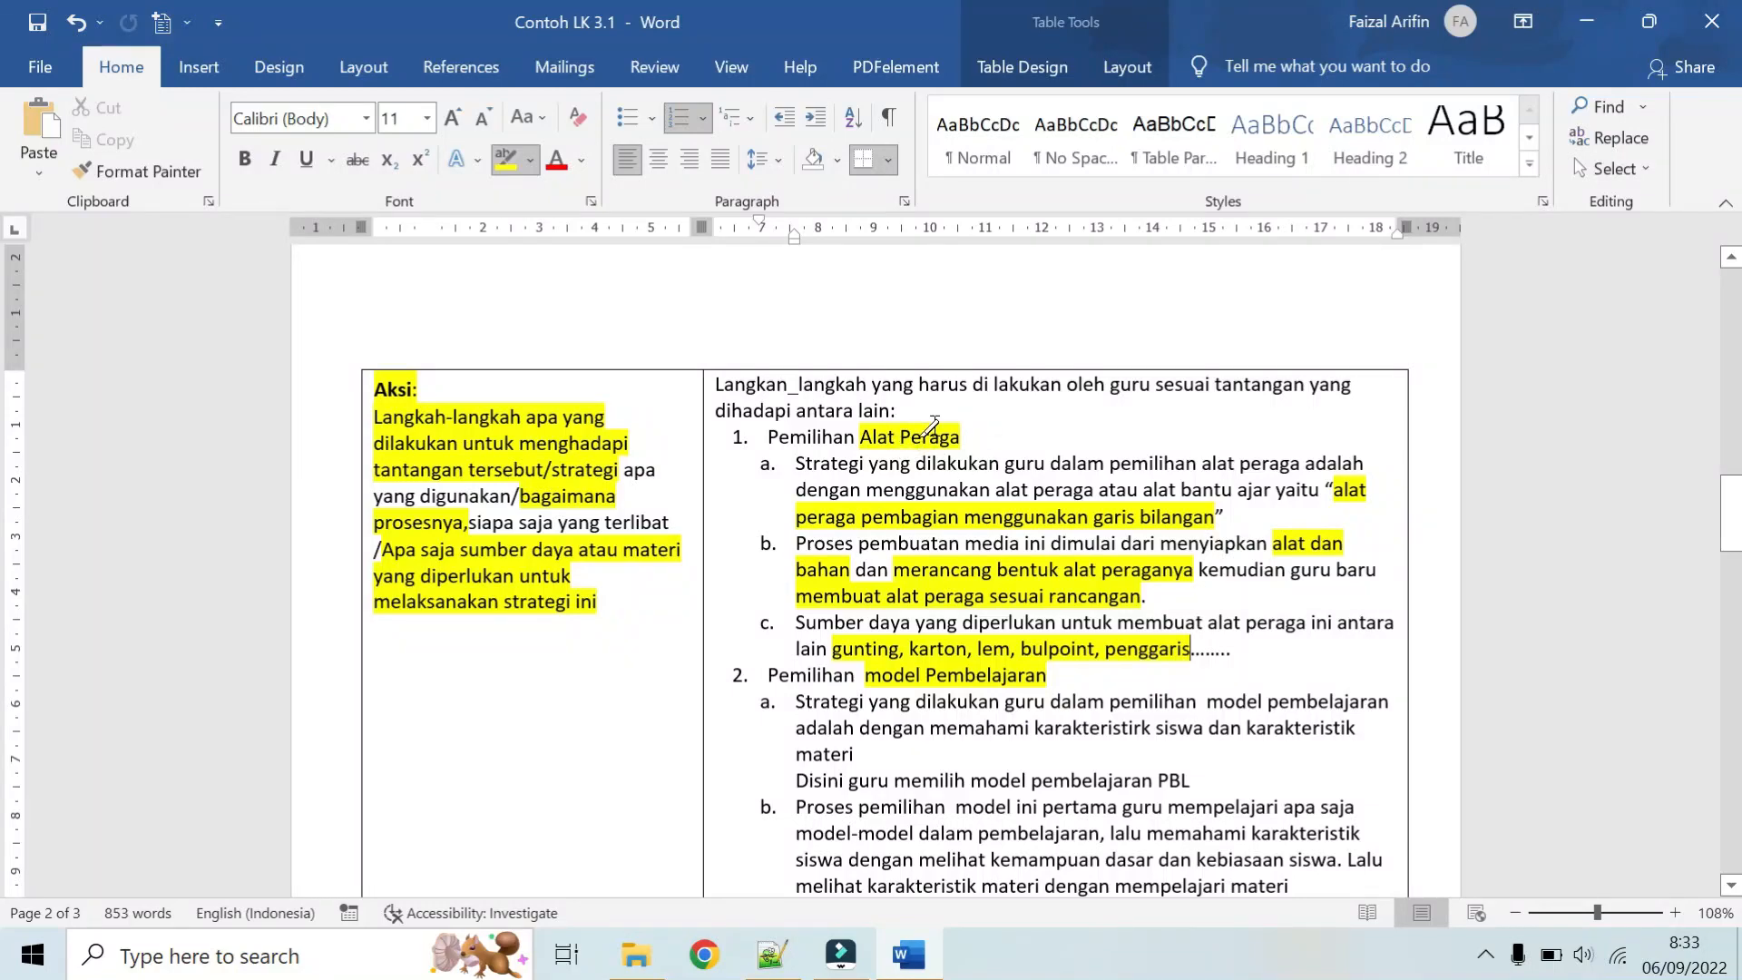
{"action": "scroll", "coordinate": [957, 433], "scroll_direction": "down", "scroll_amount": 1}
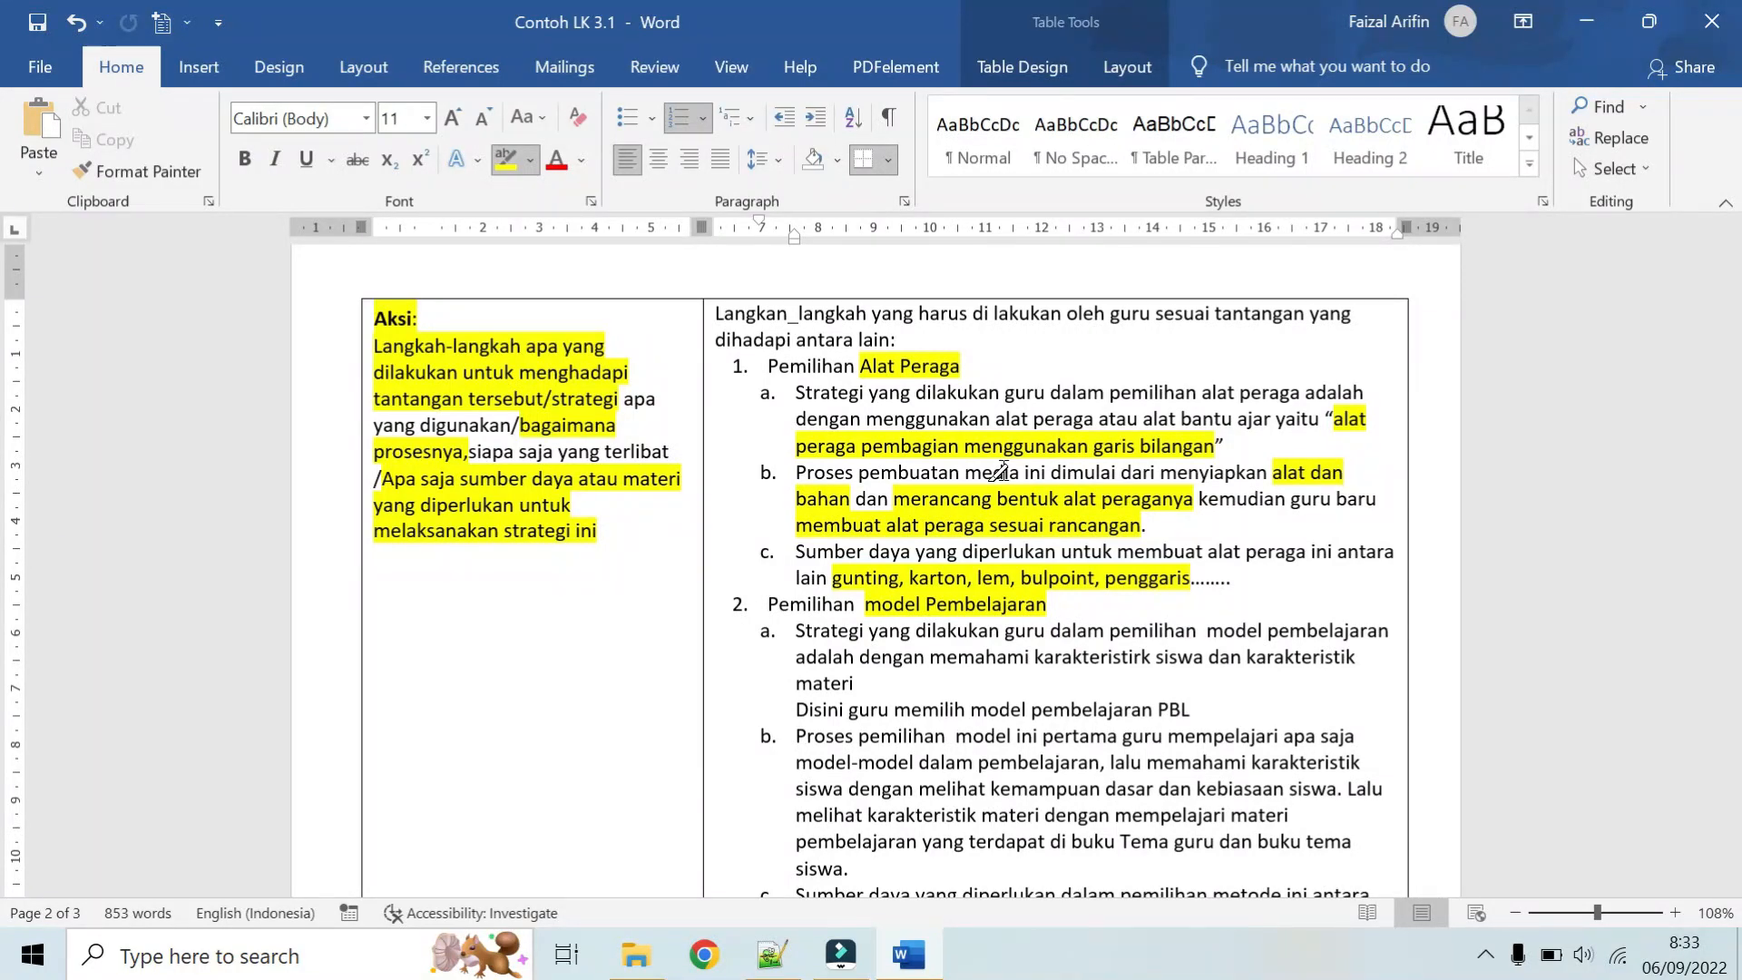
{"action": "scroll", "coordinate": [999, 472], "scroll_direction": "down", "scroll_amount": 1}
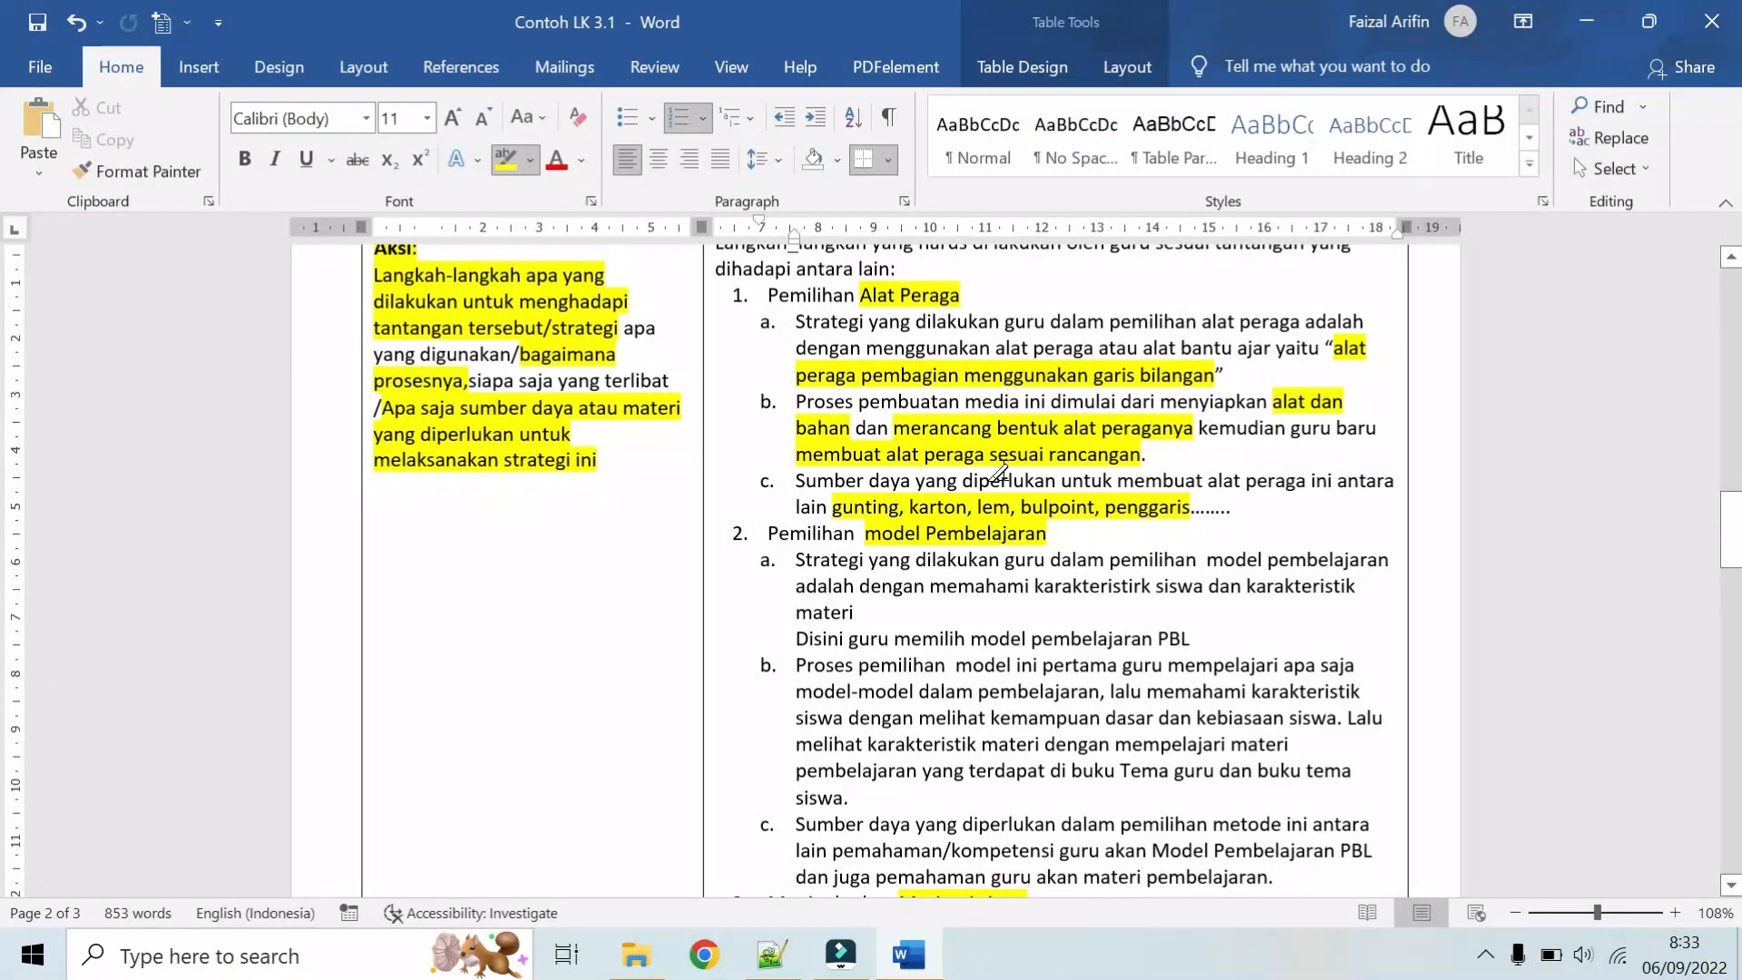
{"action": "scroll", "coordinate": [999, 472], "scroll_direction": "down", "scroll_amount": 1}
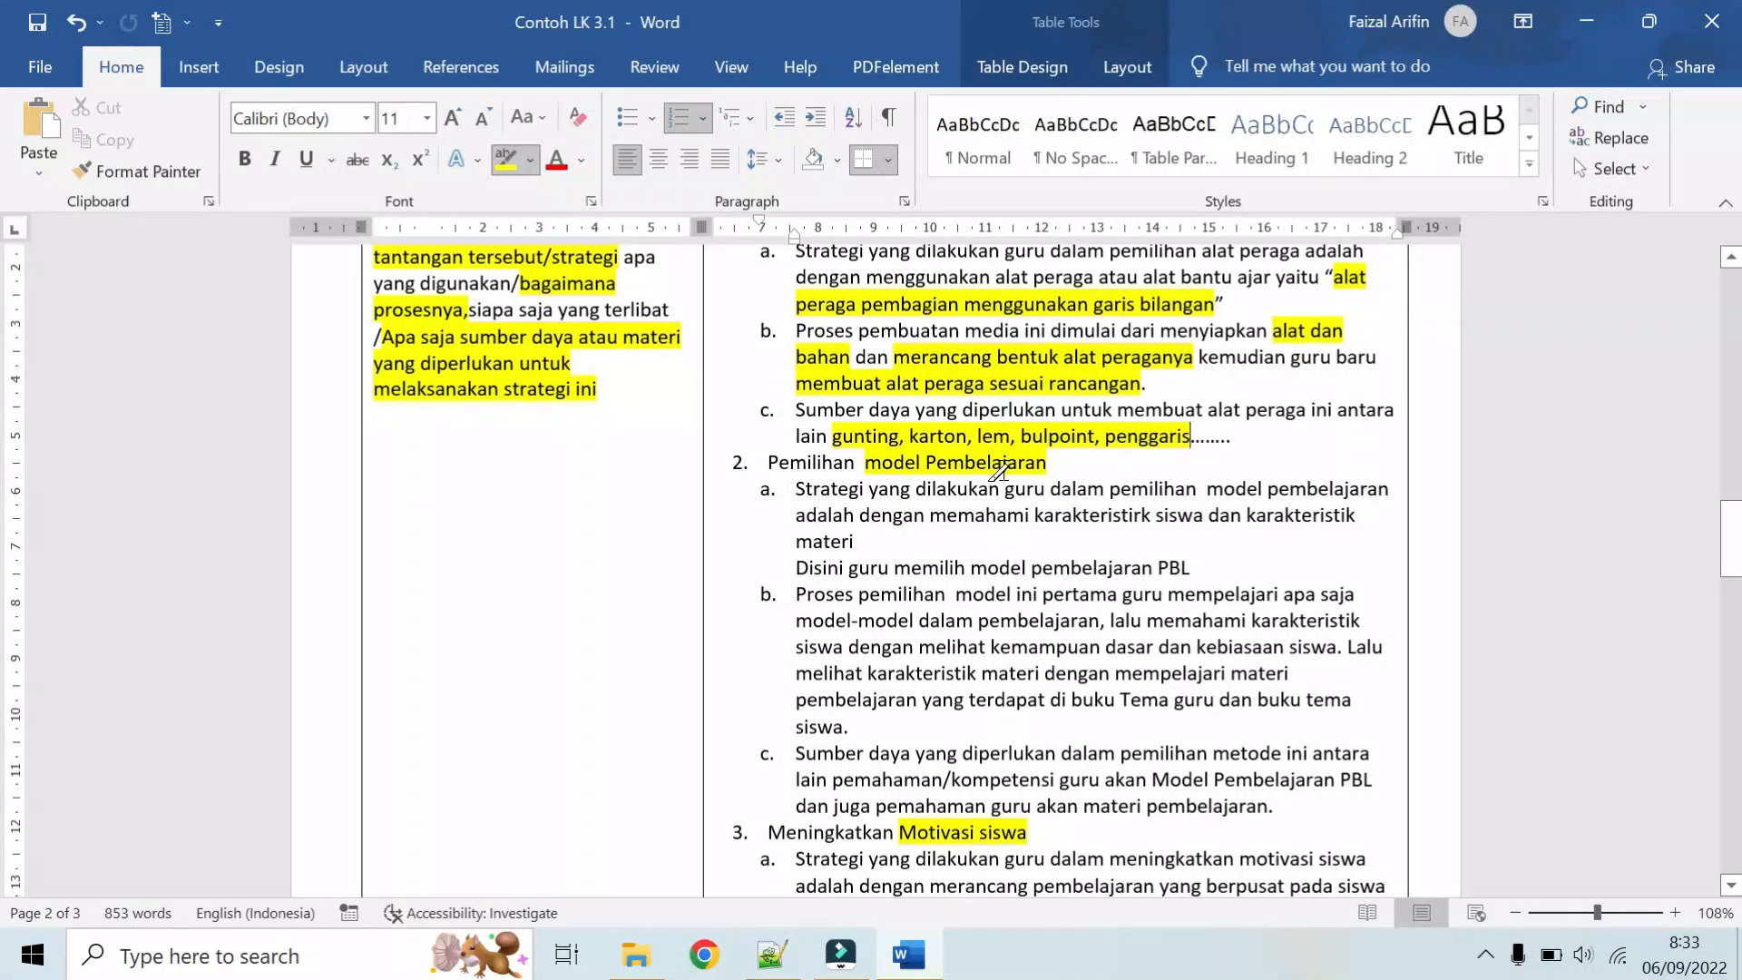
{"action": "scroll", "coordinate": [1000, 472], "scroll_direction": "down", "scroll_amount": 1}
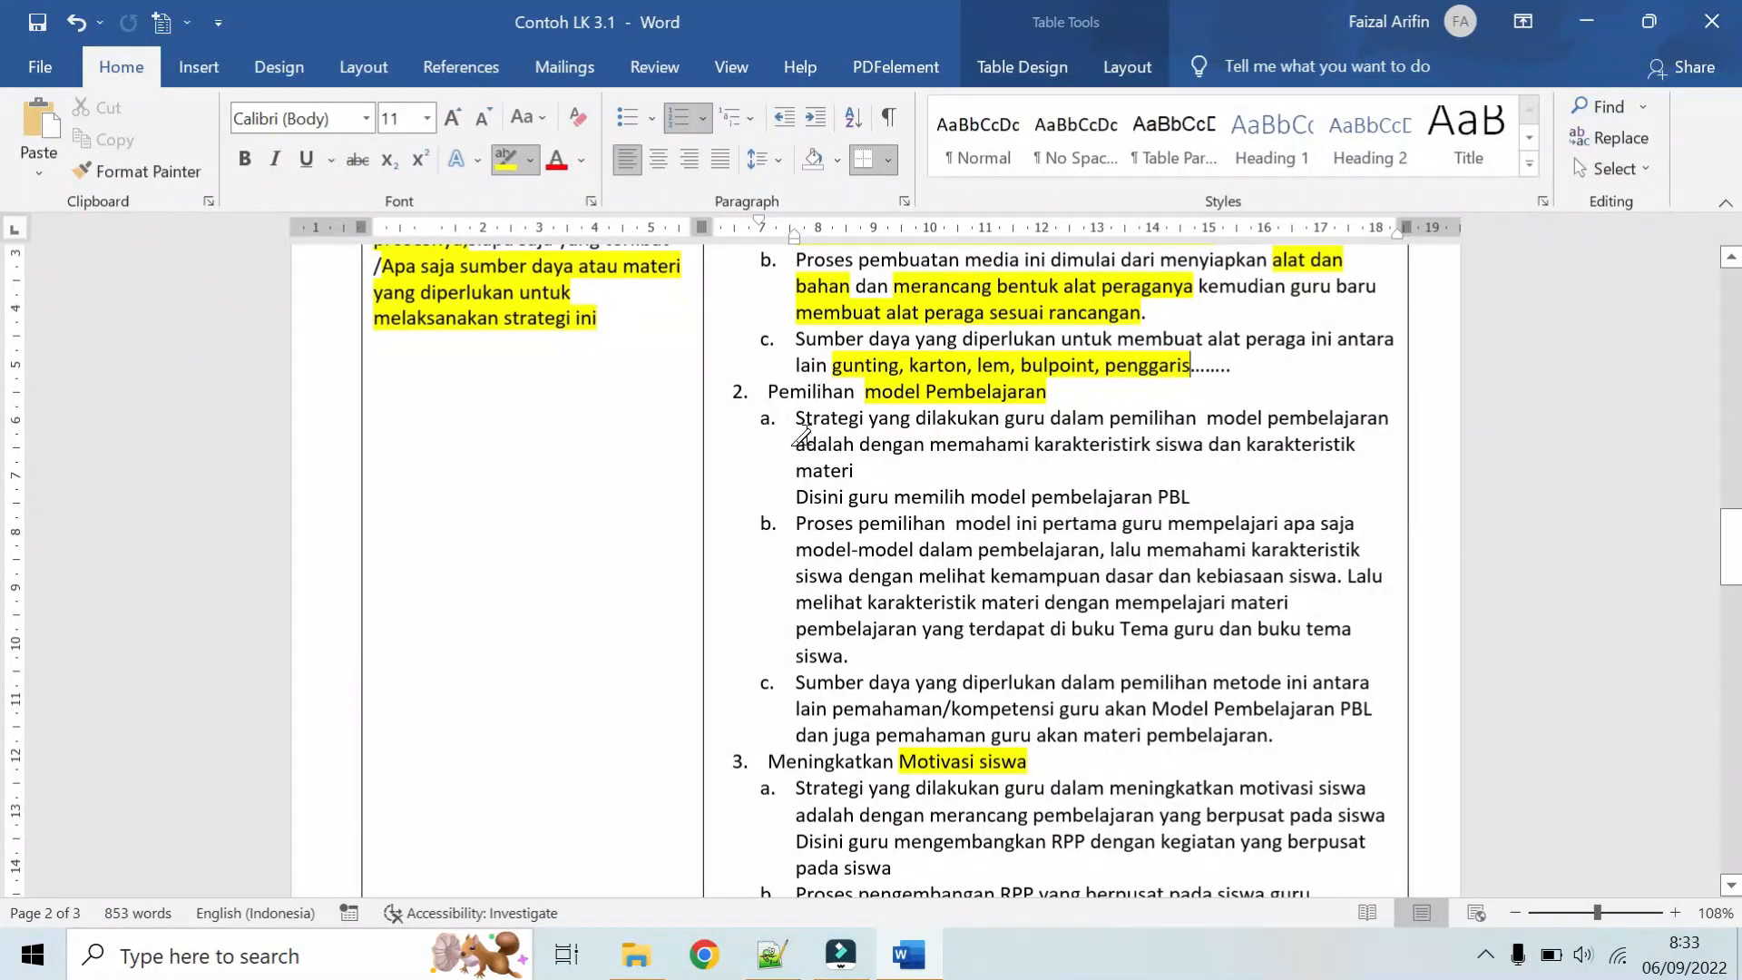
{"action": "left_click_drag", "start_coordinate": [795, 422], "coordinate": [1038, 423]}
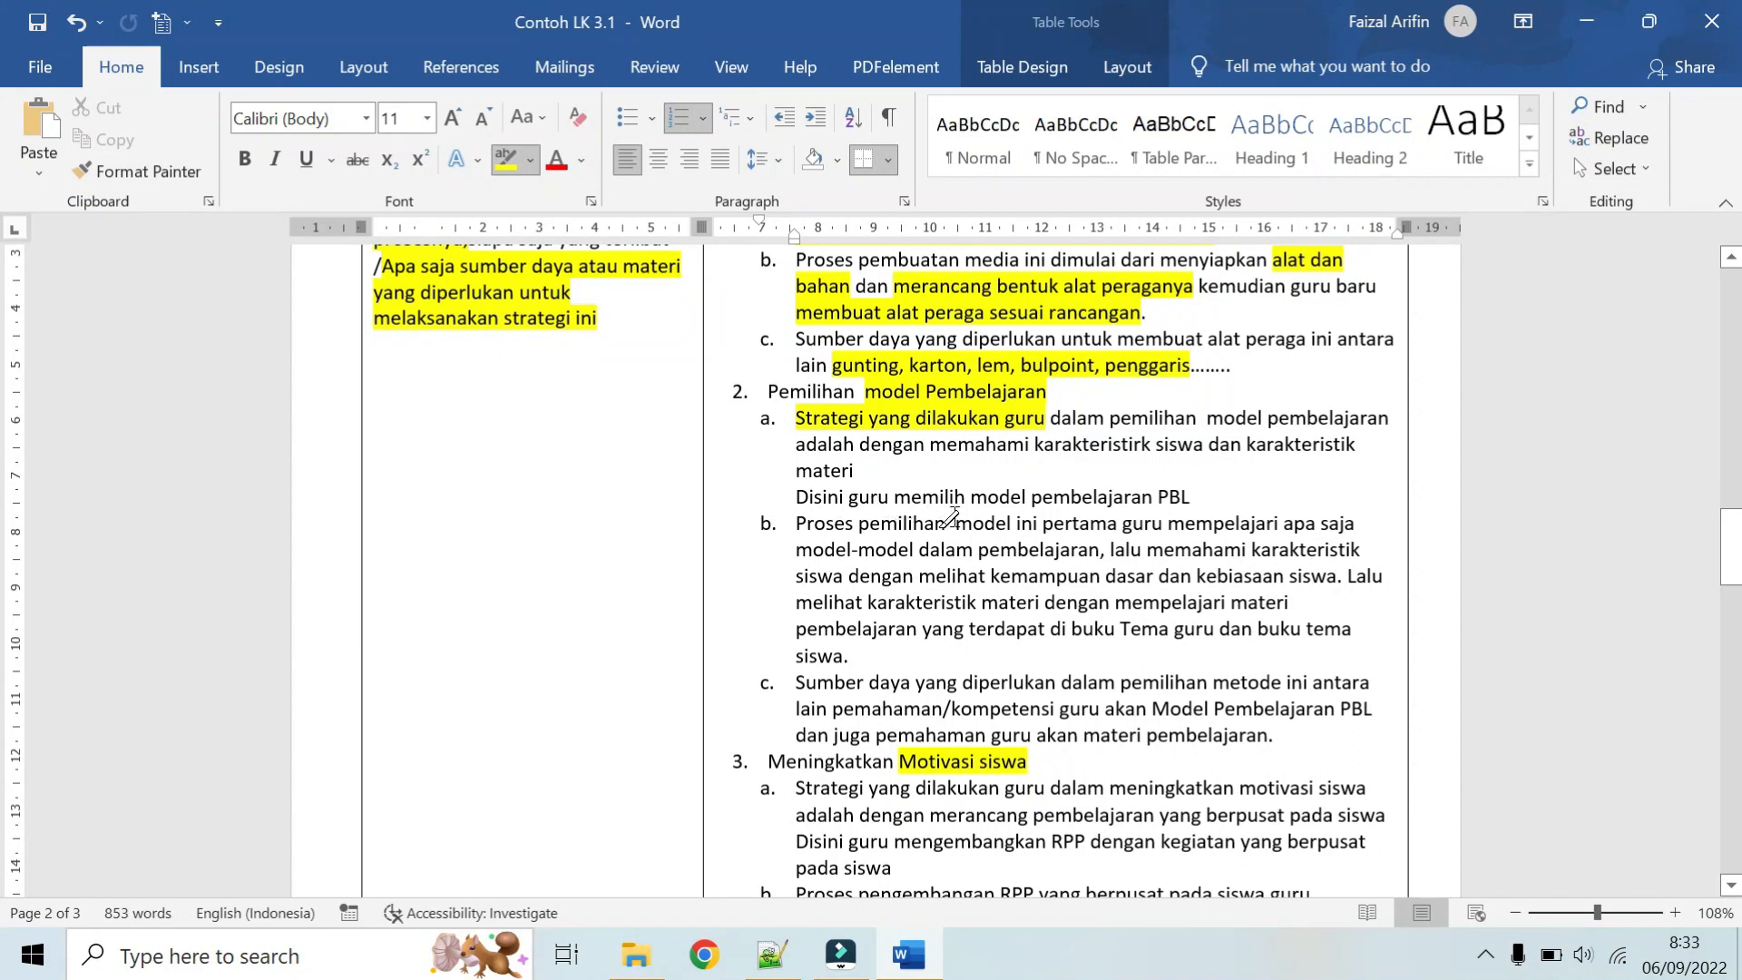
{"action": "left_click_drag", "start_coordinate": [969, 501], "coordinate": [1190, 500]}
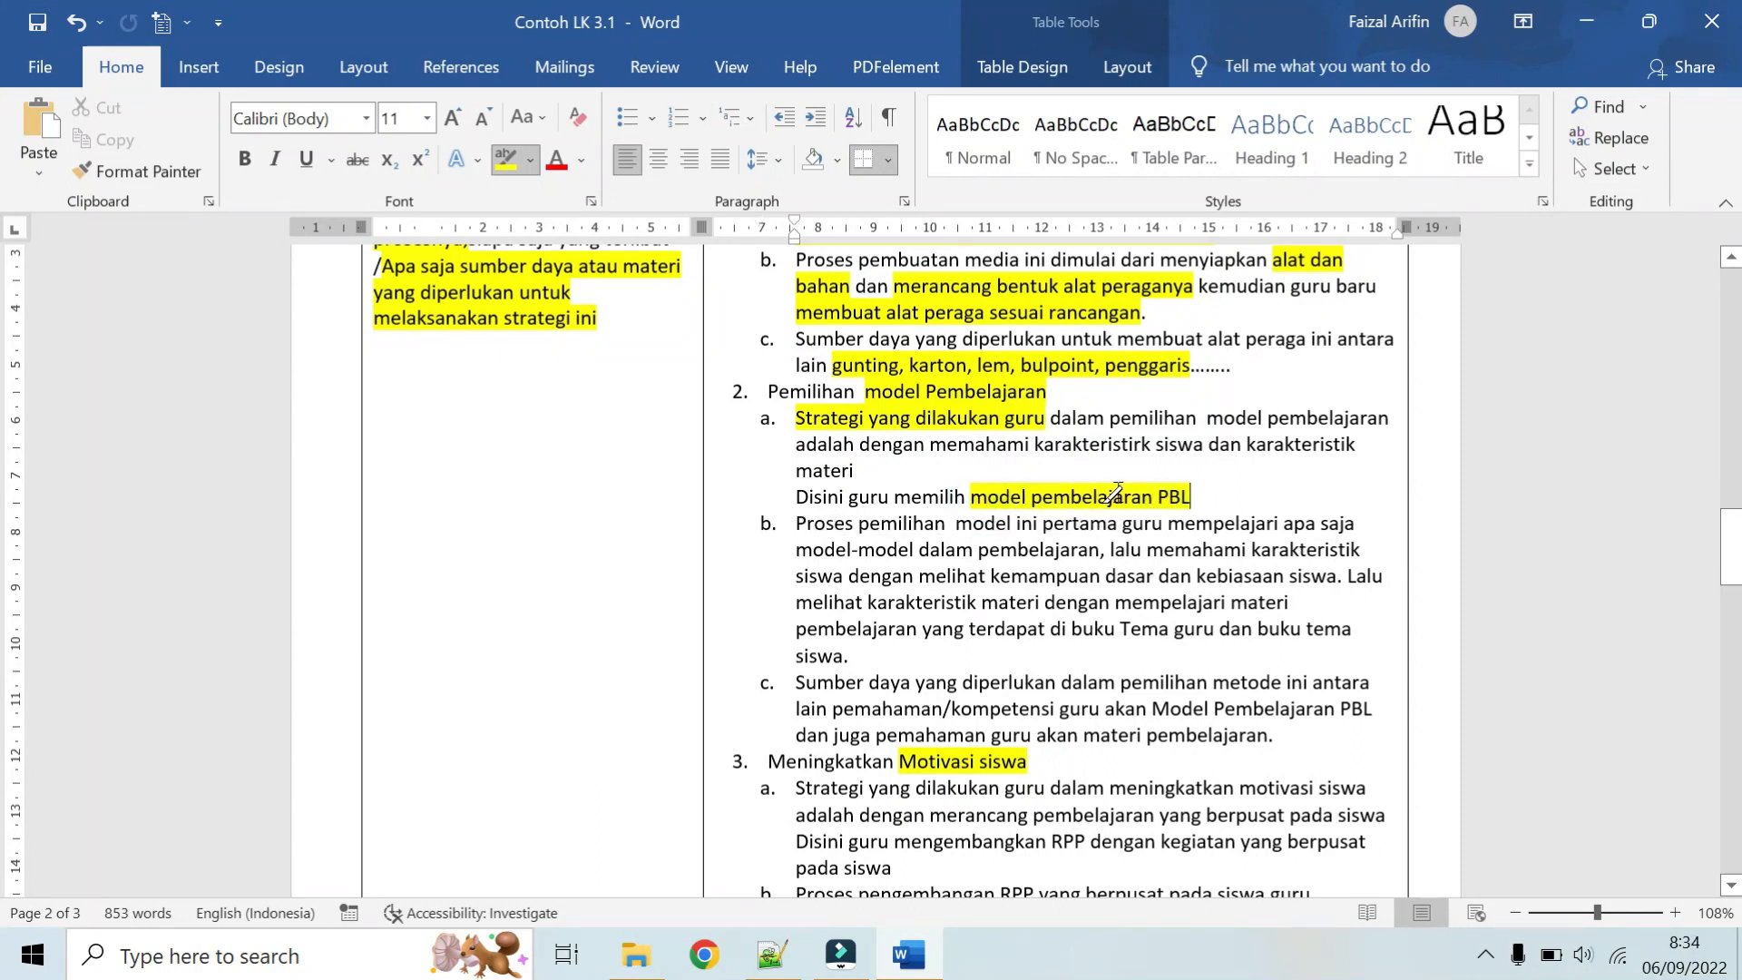
Step: Highlight "pertama", "lalu memahami karakteristik siswa" and "karakteristik materi" in item 2b of the Aksi answer
{"action": "scroll", "coordinate": [1116, 493], "scroll_direction": "down", "scroll_amount": 1}
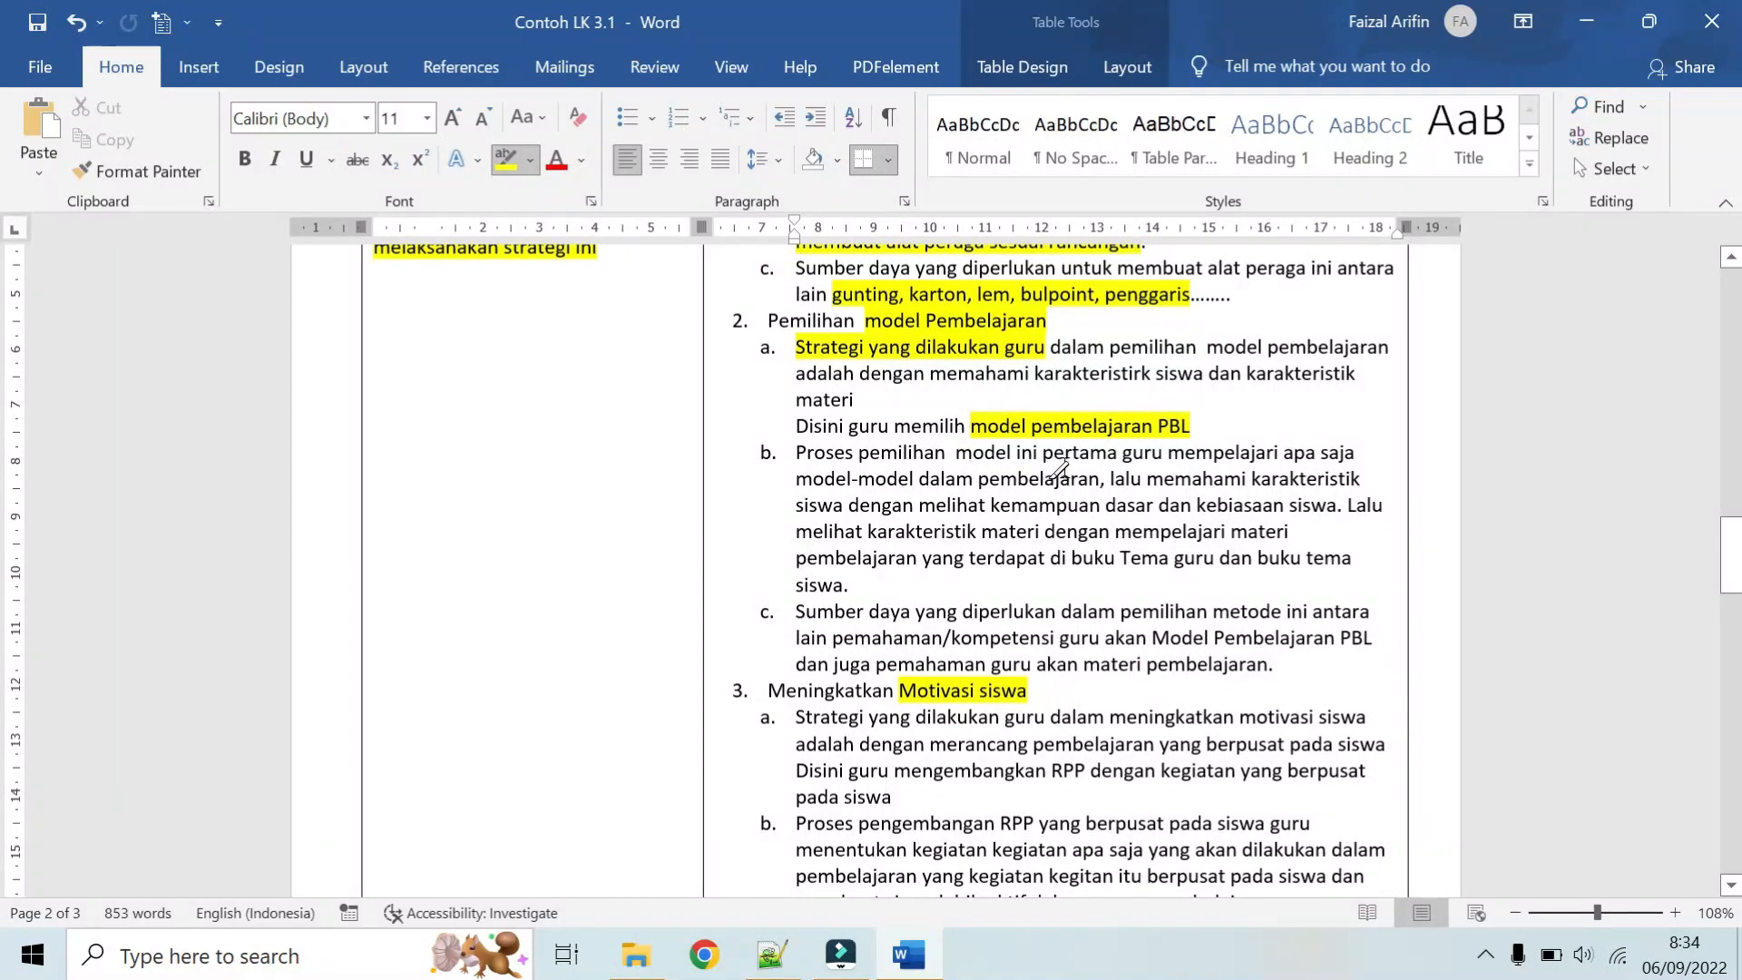
{"action": "left_click_drag", "start_coordinate": [1042, 455], "coordinate": [1107, 455]}
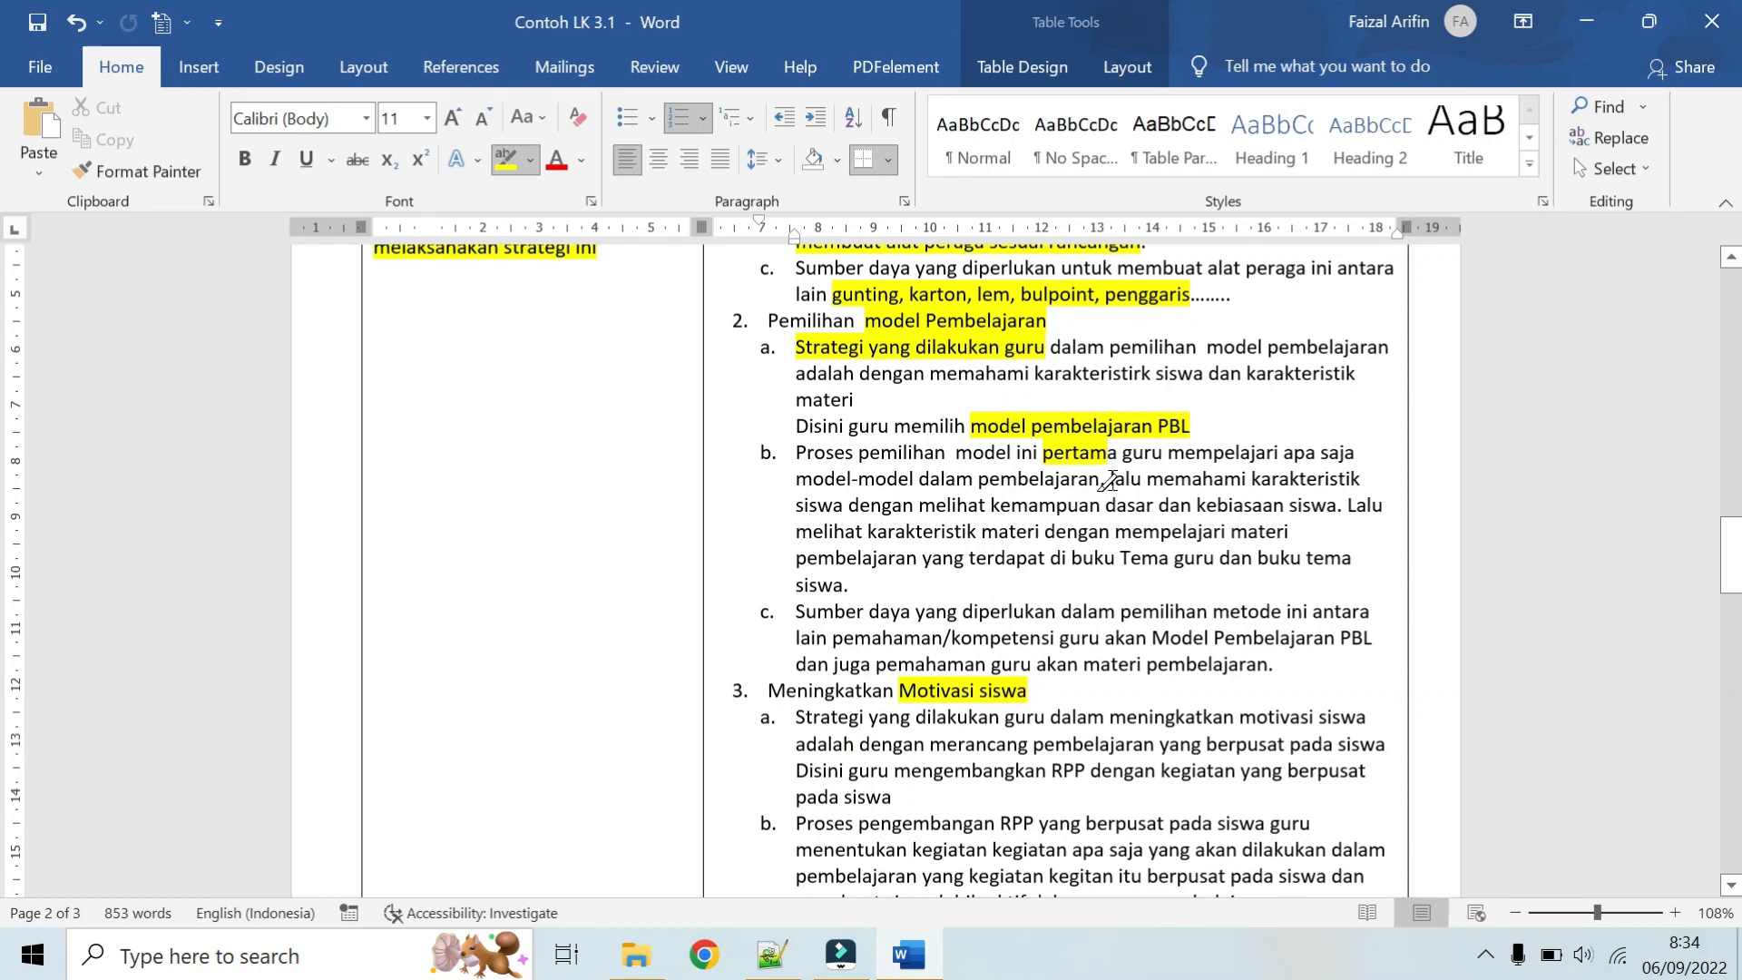
{"action": "mouse_move", "coordinate": [1109, 478]}
{"action": "left_mouse_down"}
{"action": "mouse_move", "coordinate": [1318, 480]}
{"action": "mouse_move", "coordinate": [1161, 504]}
{"action": "mouse_move", "coordinate": [835, 500]}
{"action": "left_mouse_up"}
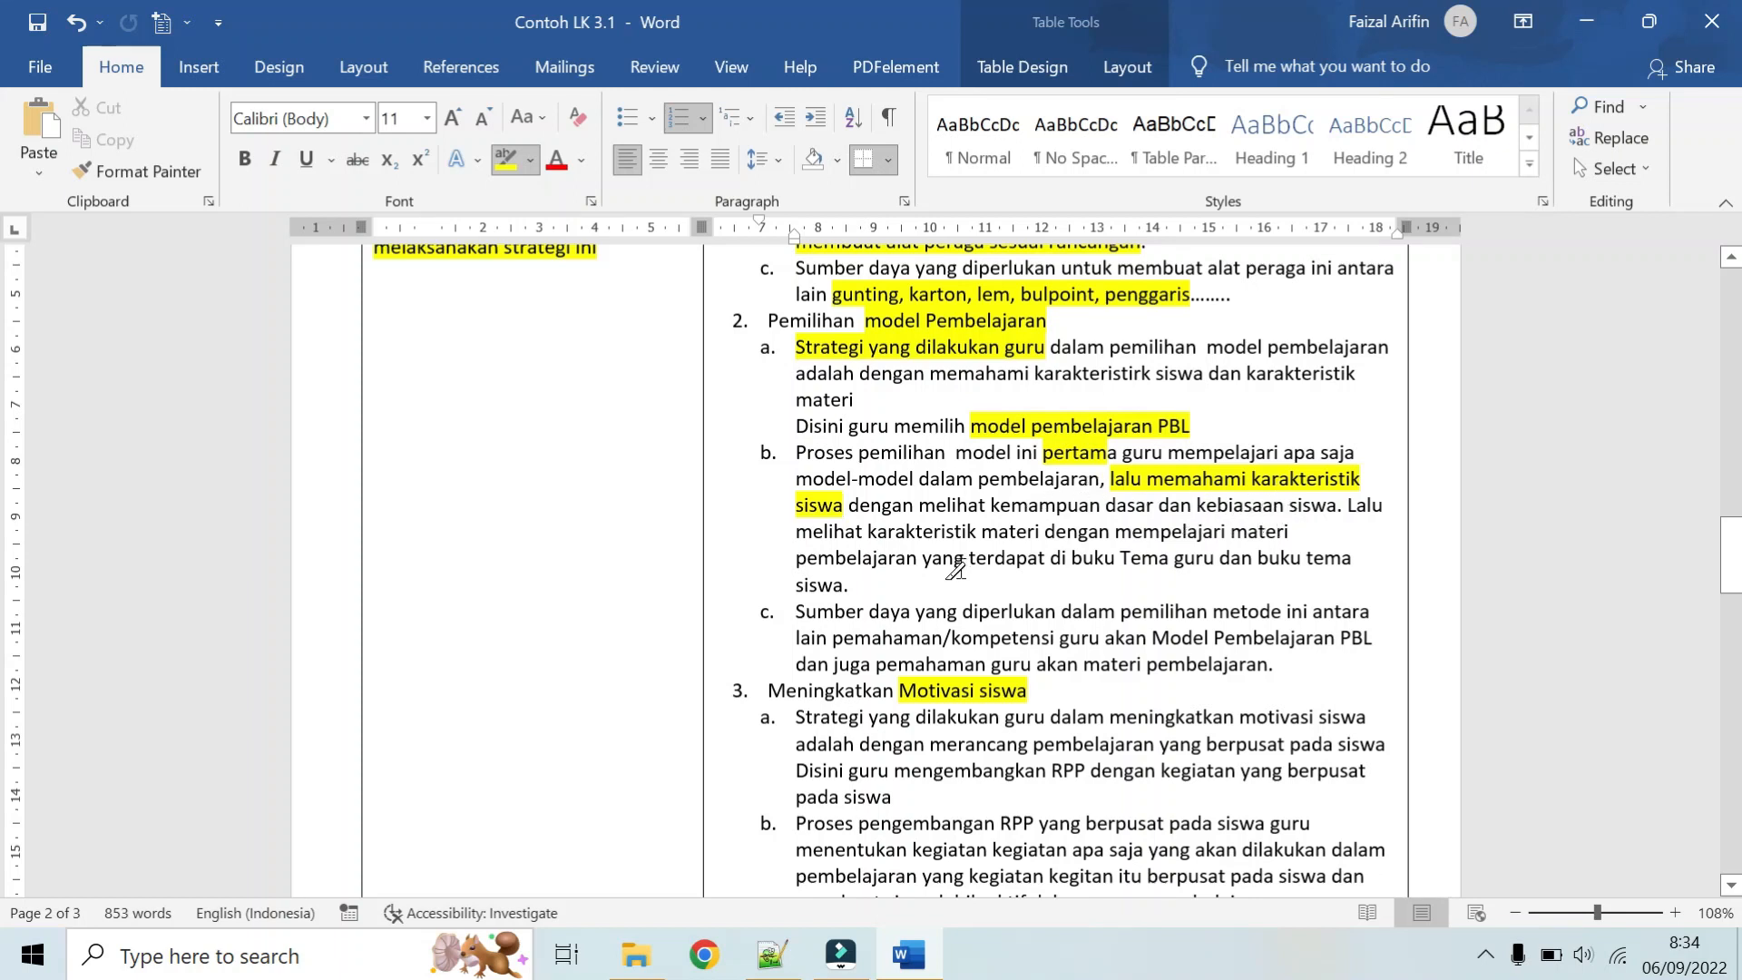
{"action": "left_click_drag", "start_coordinate": [868, 531], "coordinate": [1046, 537]}
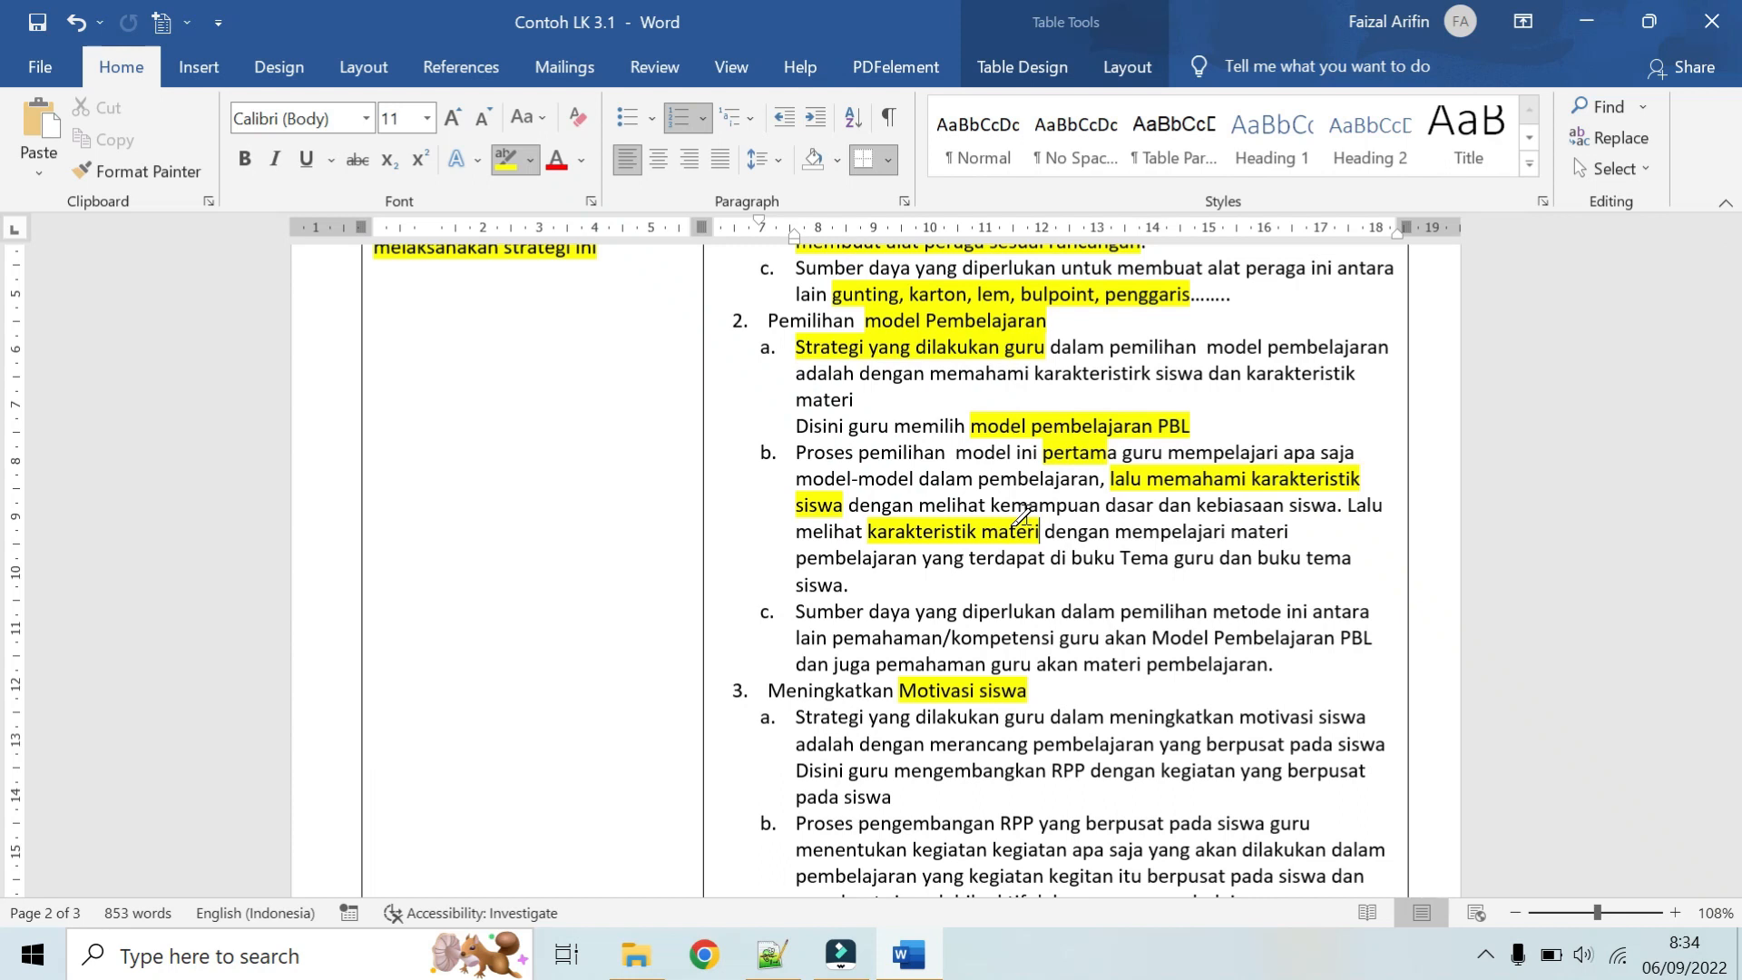
Step: Highlight "pemahaman/kompetensi guru akan Model Pembelajaran PBL" and "materi pembelajaran" in item 2c of the Aksi answer
{"action": "scroll", "coordinate": [1021, 515], "scroll_direction": "down", "scroll_amount": 1}
{"action": "scroll", "coordinate": [839, 604], "scroll_direction": "down", "scroll_amount": 1}
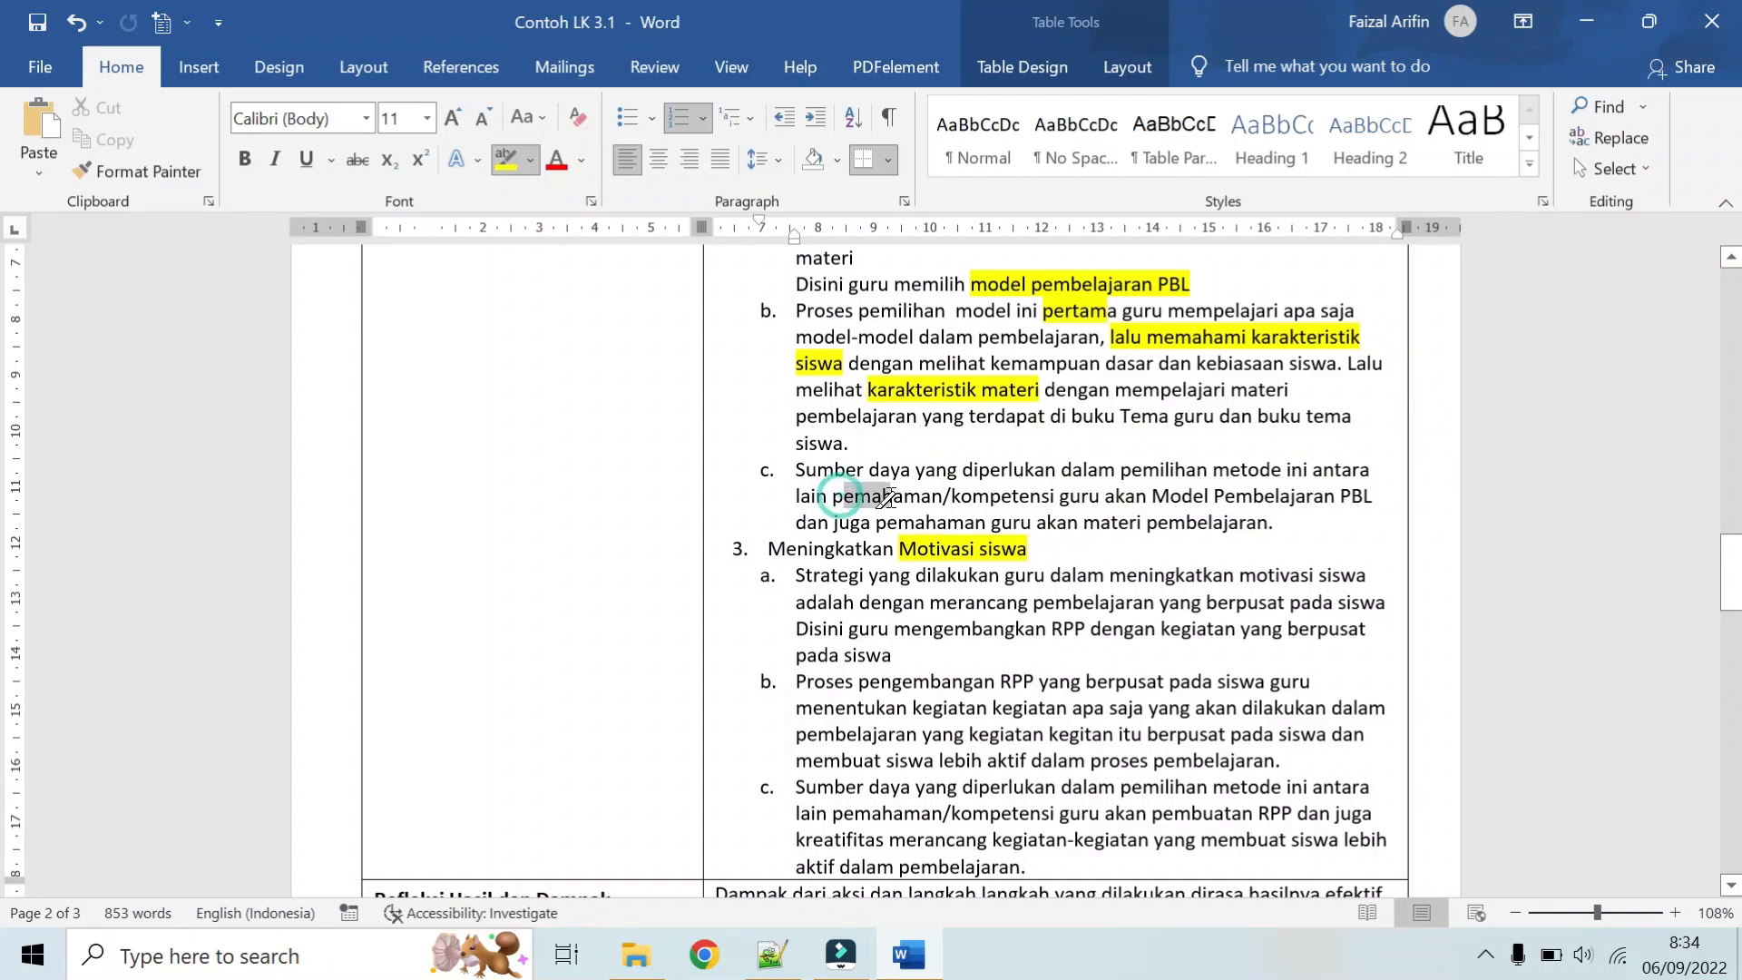
{"action": "left_click_drag", "start_coordinate": [833, 496], "coordinate": [1358, 498]}
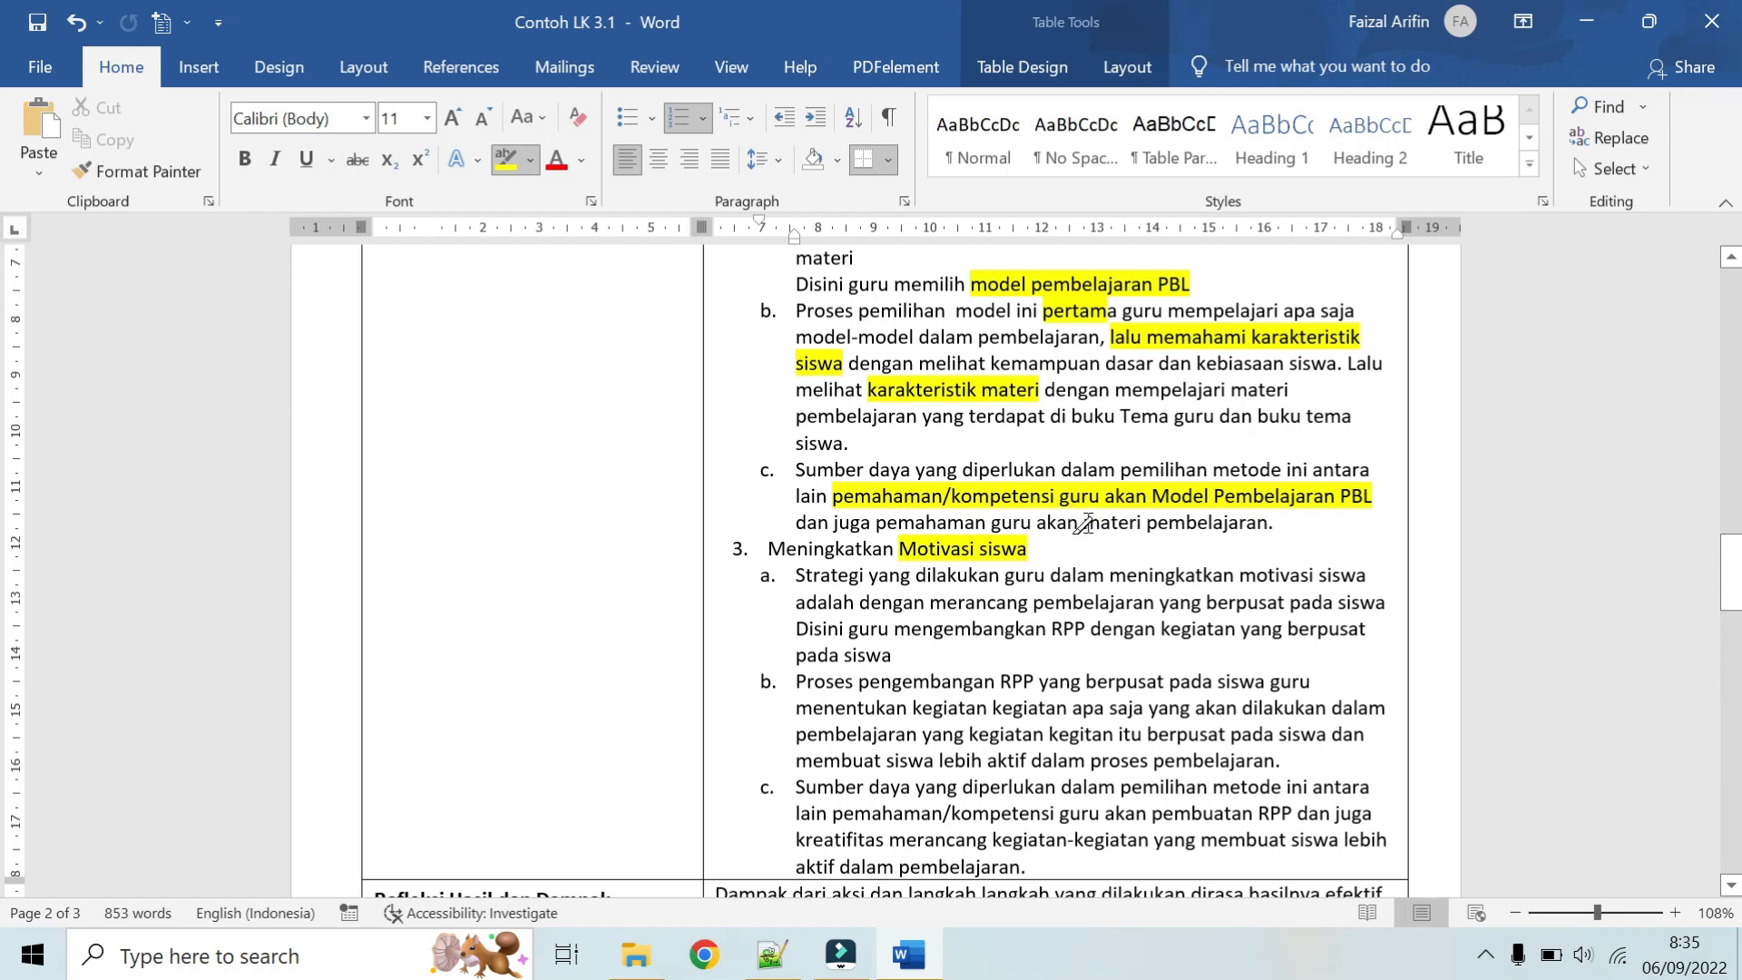
{"action": "left_click_drag", "start_coordinate": [1083, 524], "coordinate": [1268, 524]}
{"action": "scroll", "coordinate": [1234, 525], "scroll_direction": "up", "scroll_amount": 2}
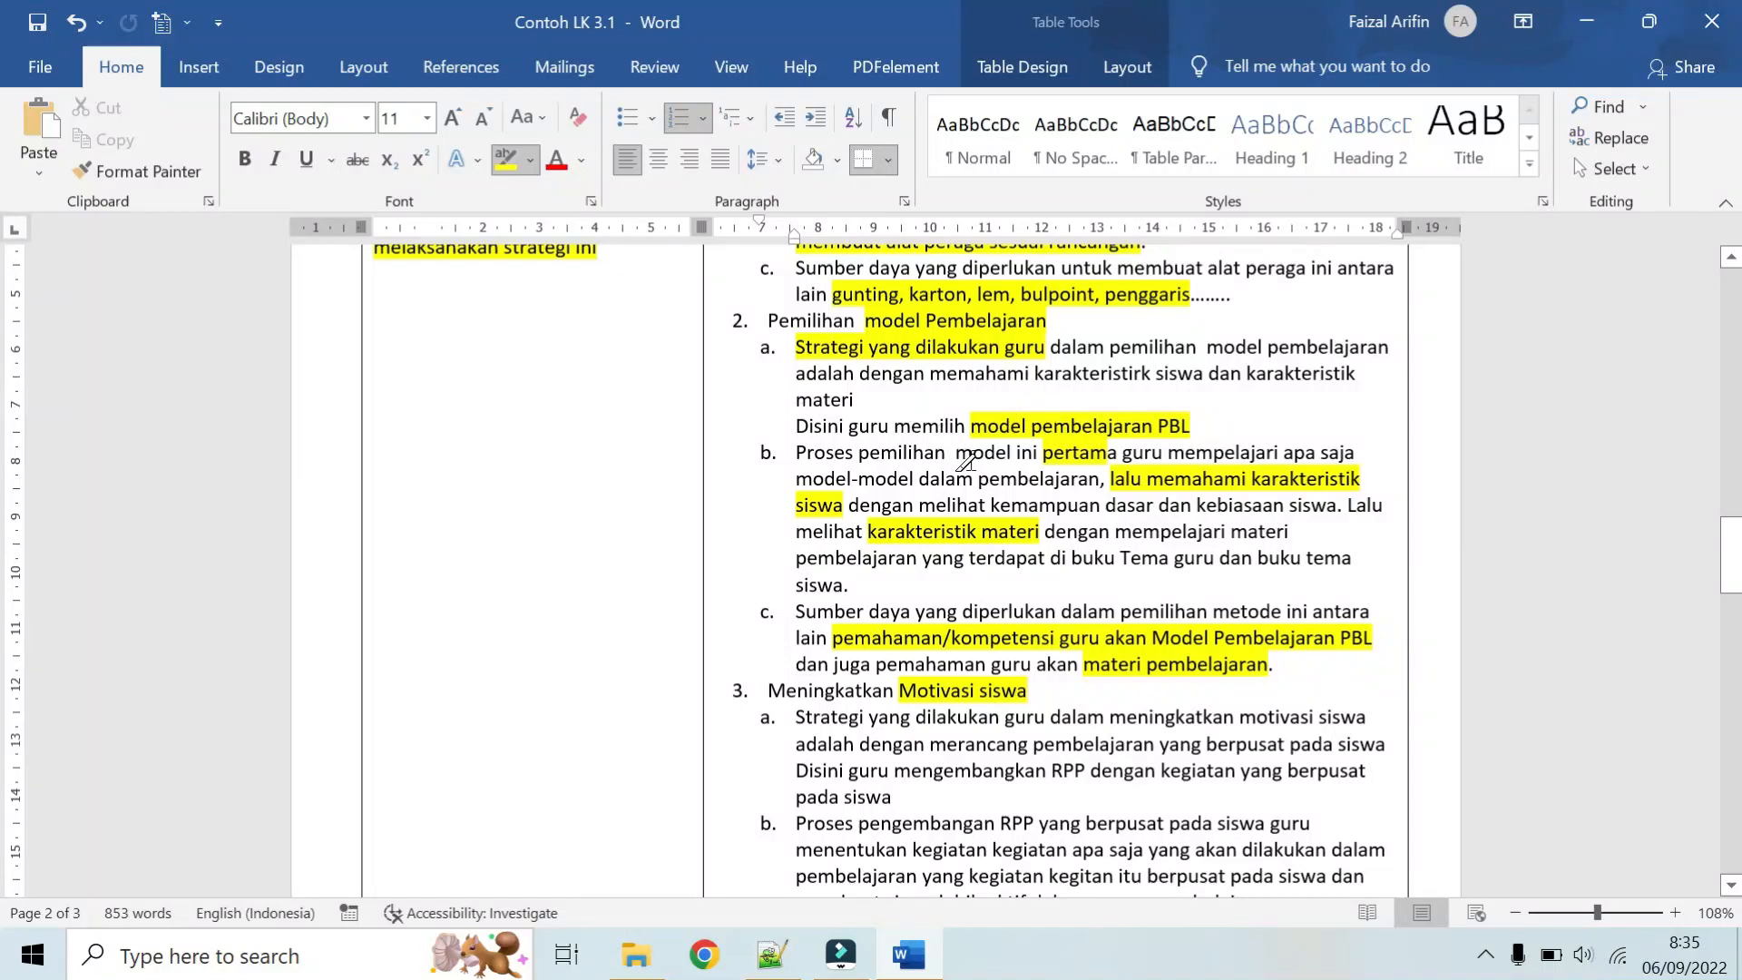
{"action": "scroll", "coordinate": [965, 461], "scroll_direction": "down", "scroll_amount": 2}
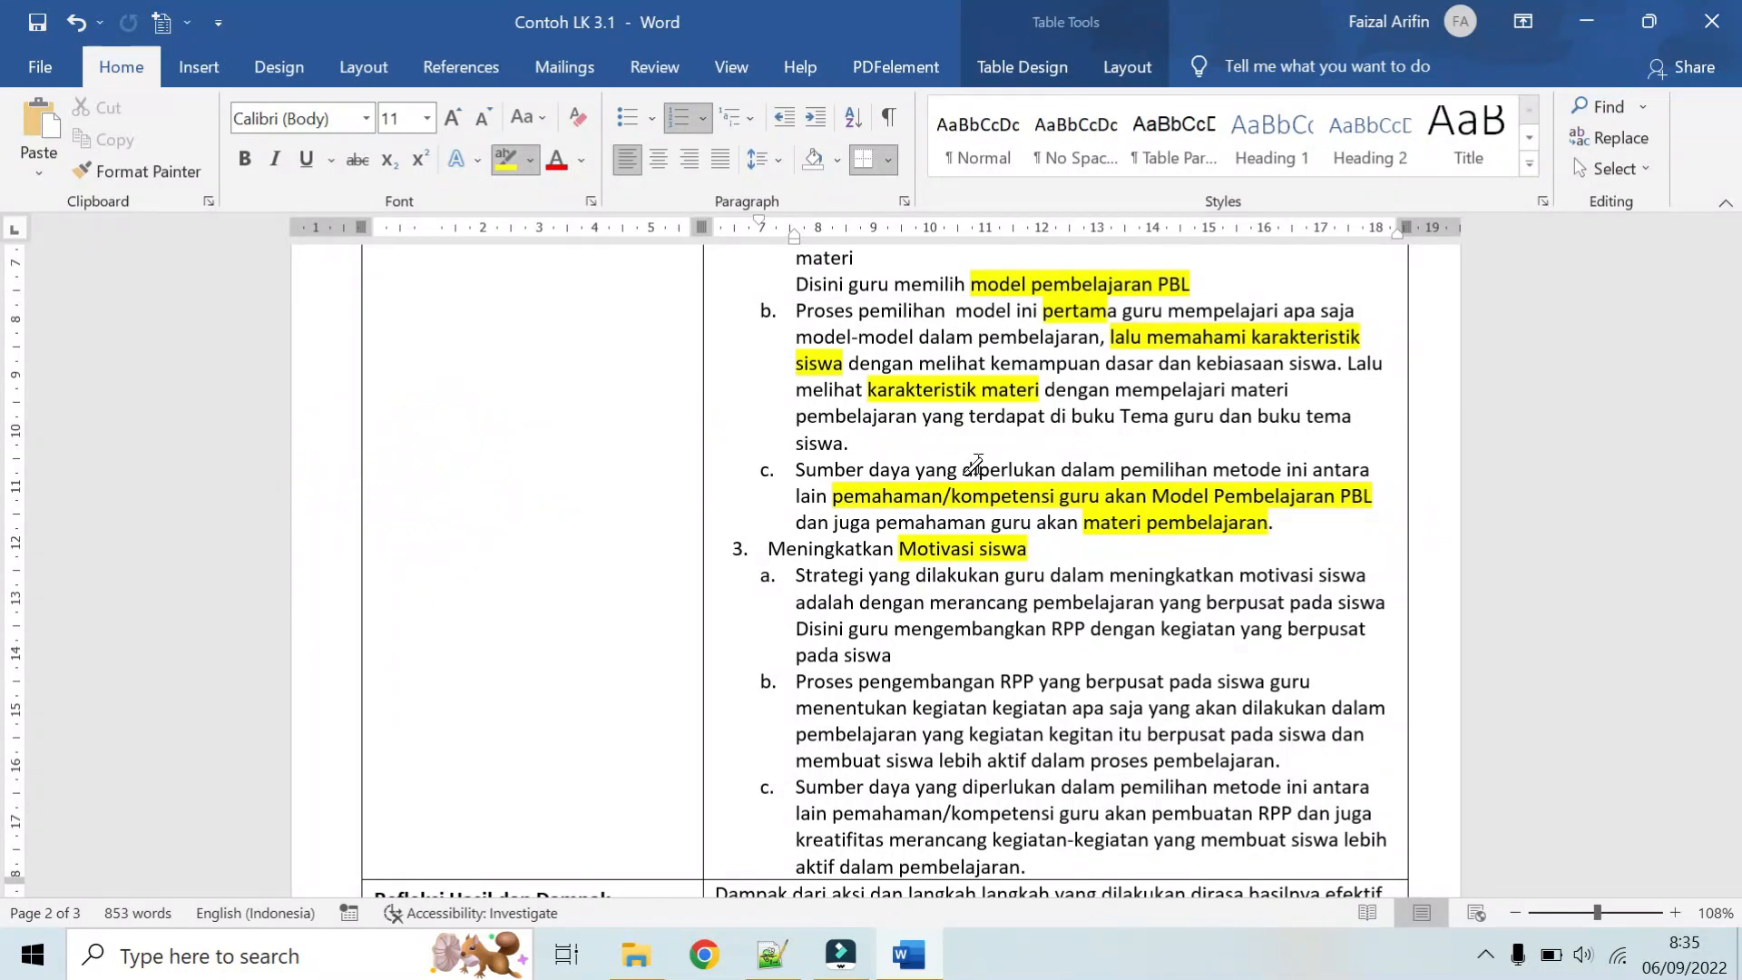
{"action": "scroll", "coordinate": [976, 465], "scroll_direction": "down", "scroll_amount": 2}
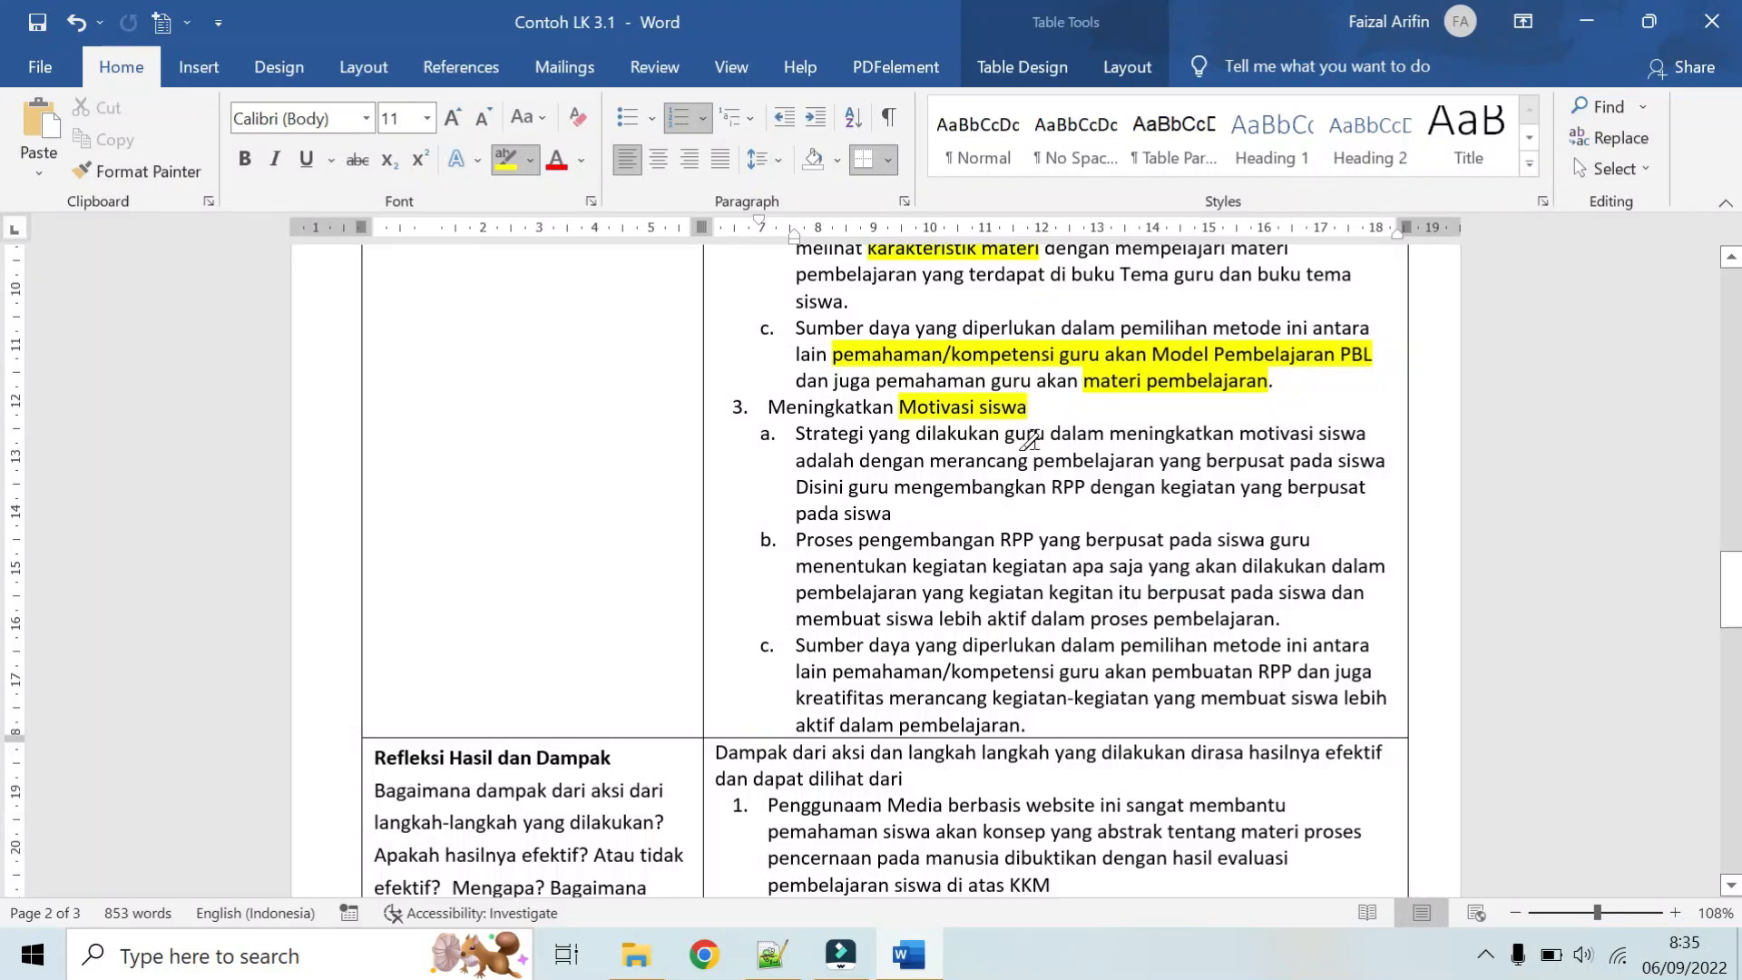
Step: Highlight "Strategi yang dilakukan guru dalam meningkatkan motivasi siswa adalah" in item 3a and "Proses pengembangan RPP yang berpusat pada siswa" in item 3b of the Aksi answer
{"action": "mouse_move", "coordinate": [799, 432]}
{"action": "left_mouse_down"}
{"action": "mouse_move", "coordinate": [1261, 443]}
{"action": "mouse_move", "coordinate": [854, 459]}
{"action": "left_mouse_up"}
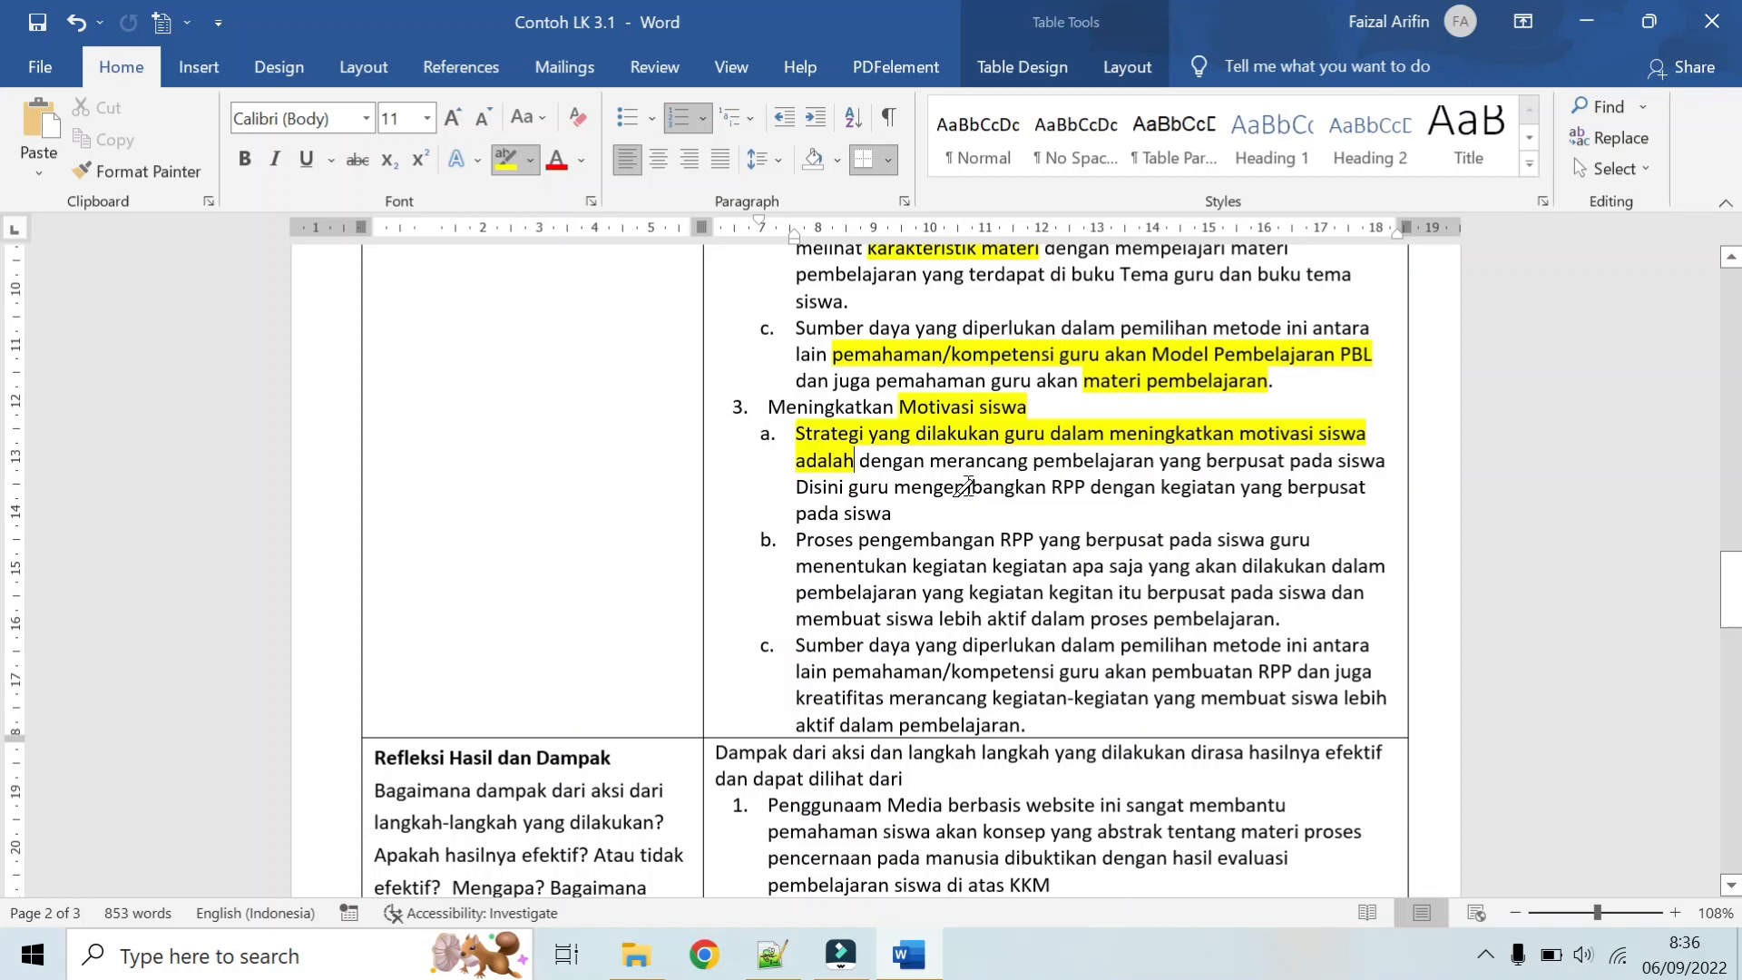
{"action": "scroll", "coordinate": [965, 488], "scroll_direction": "up", "scroll_amount": 3}
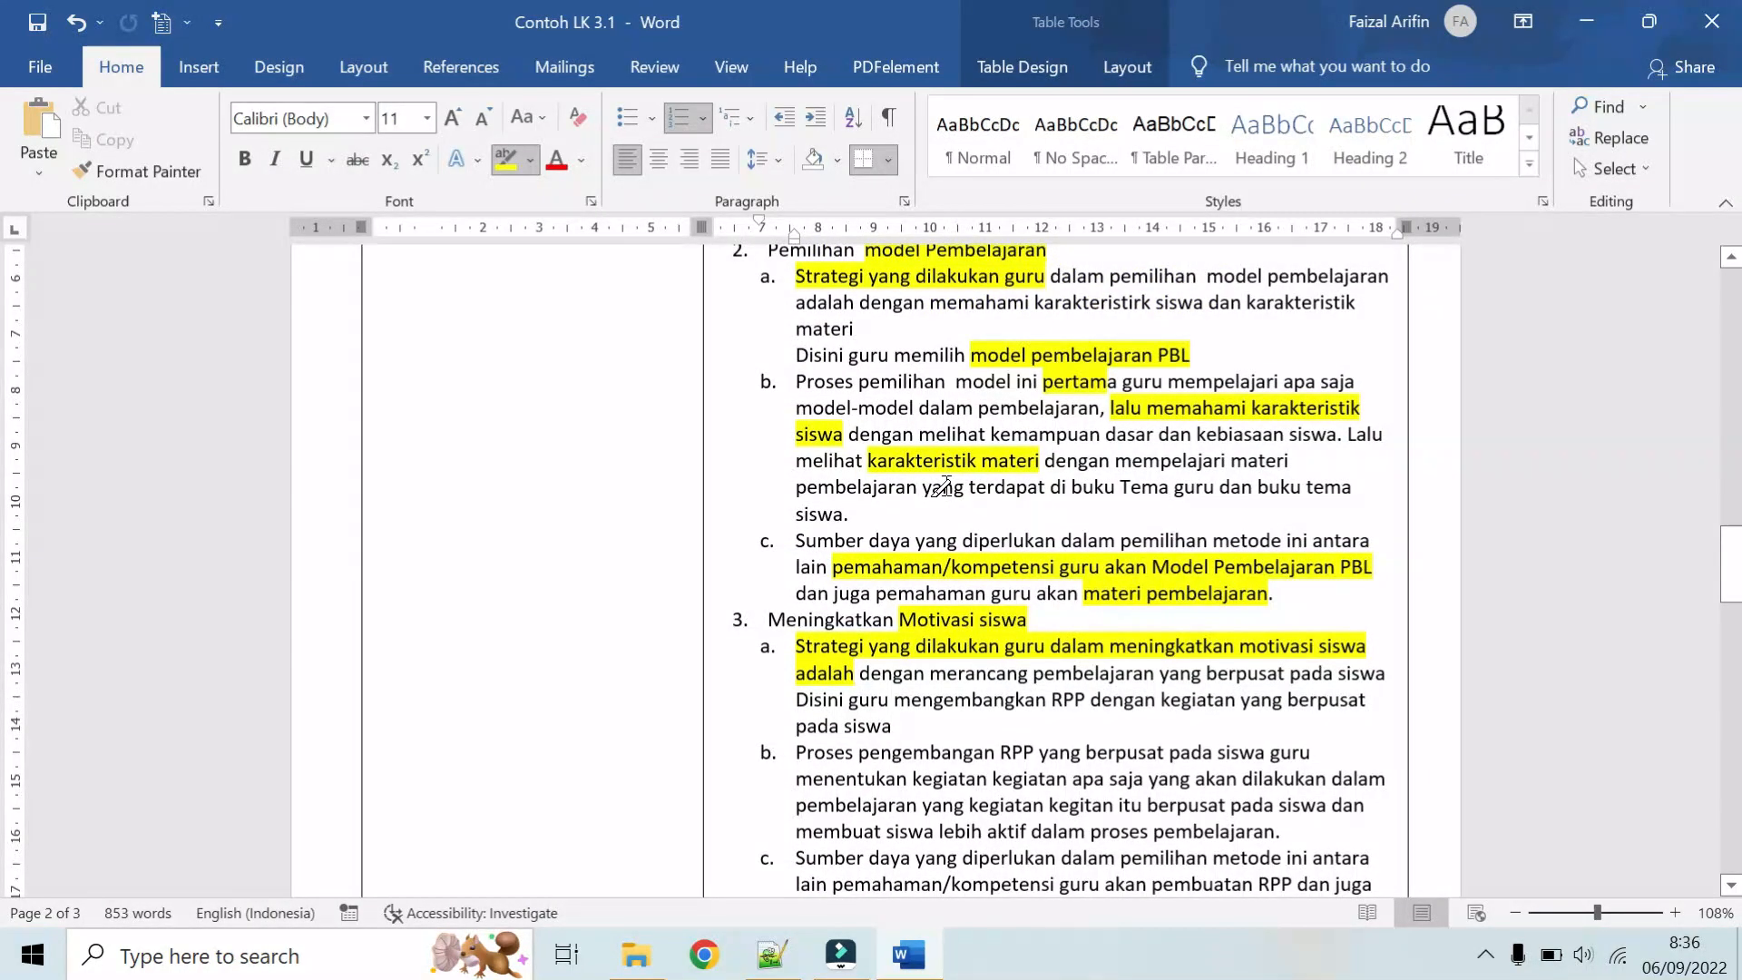
{"action": "scroll", "coordinate": [944, 487], "scroll_direction": "up", "scroll_amount": 5}
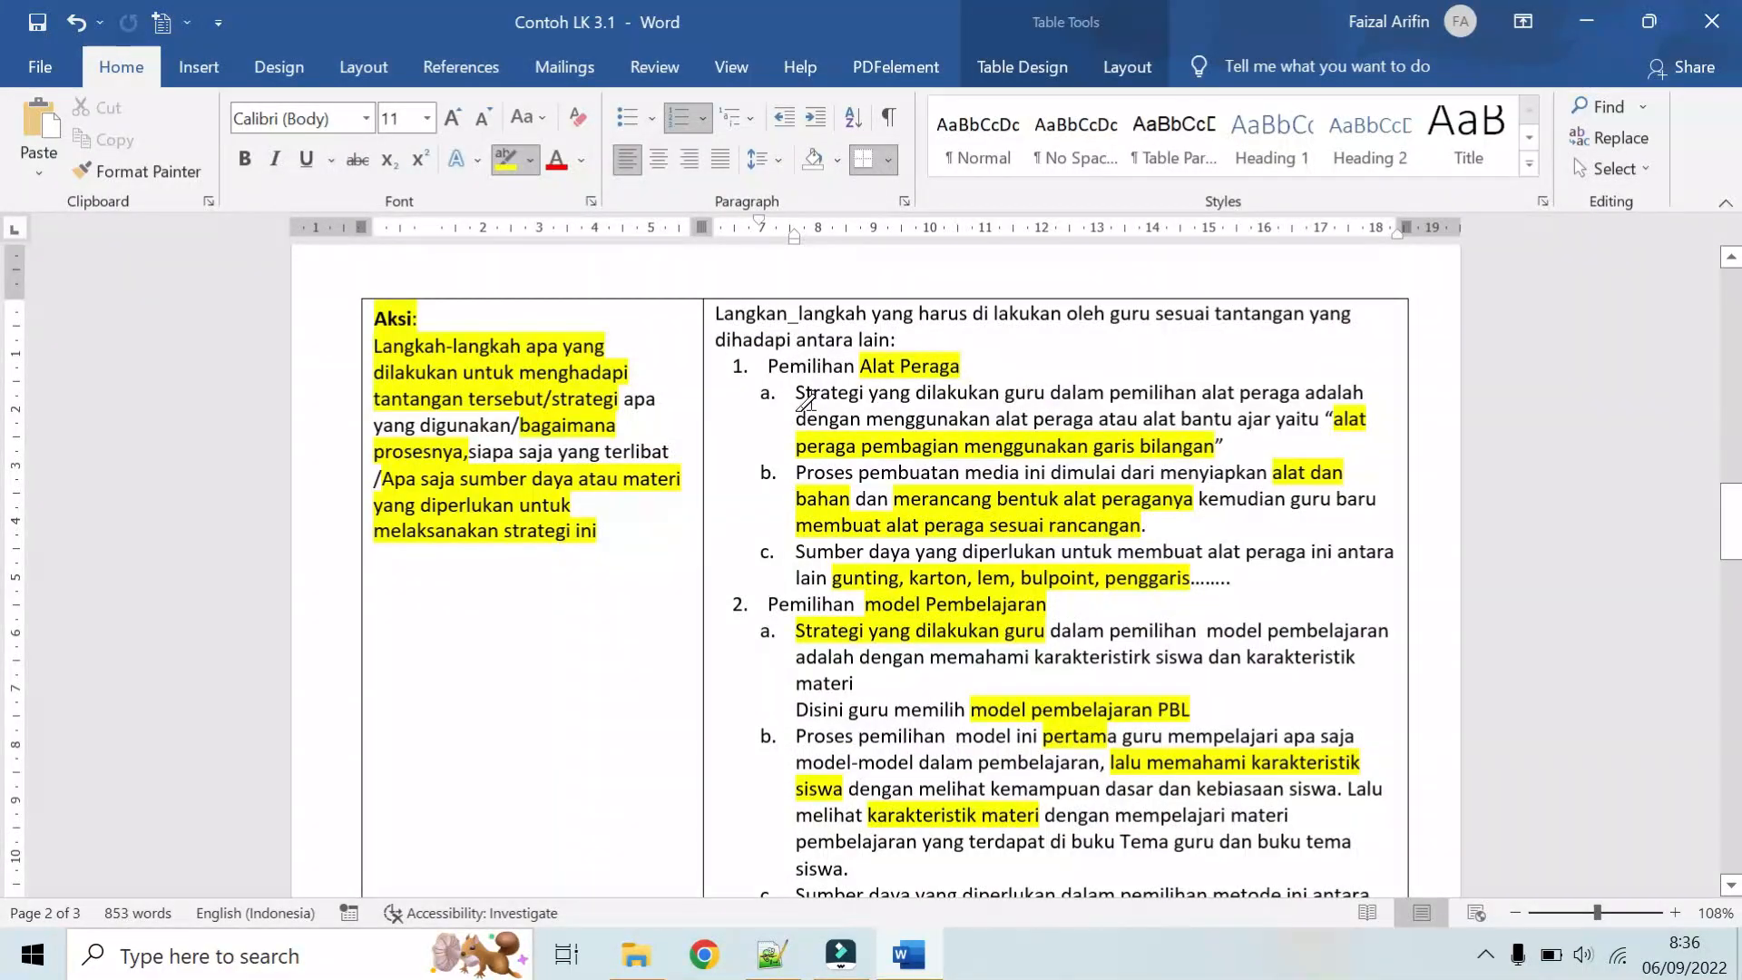
{"action": "scroll", "coordinate": [828, 449], "scroll_direction": "down", "scroll_amount": 1}
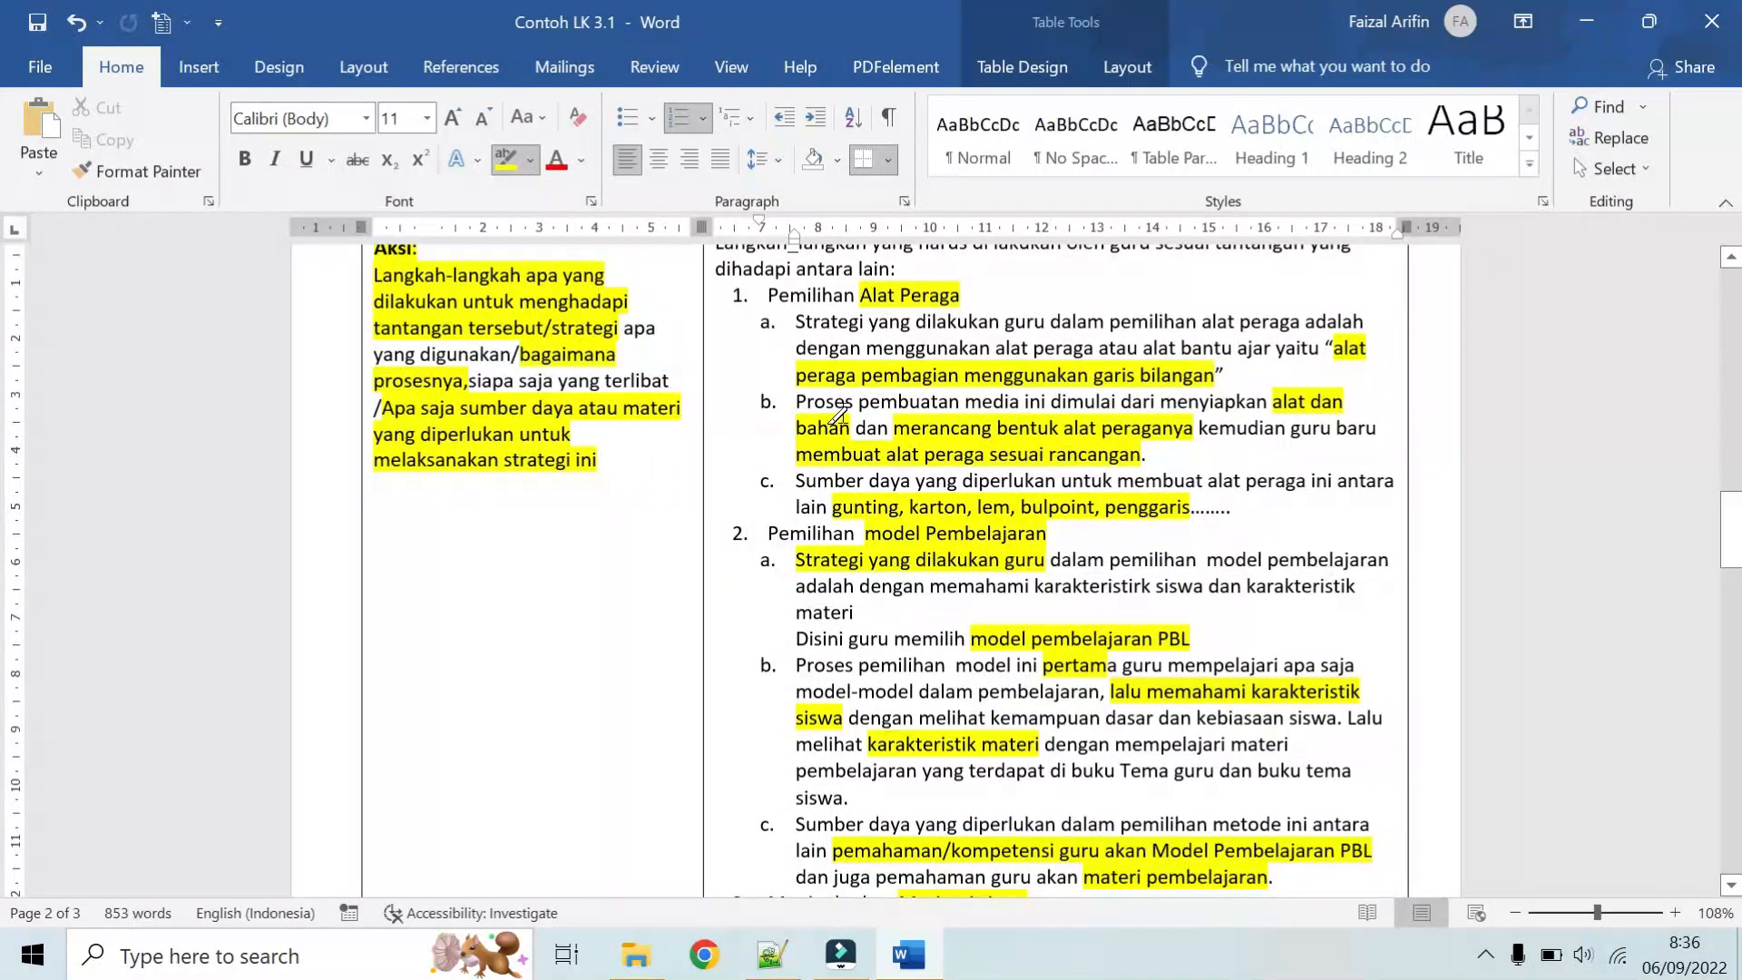
{"action": "scroll", "coordinate": [874, 439], "scroll_direction": "down", "scroll_amount": 1}
{"action": "scroll", "coordinate": [773, 420], "scroll_direction": "down", "scroll_amount": 5}
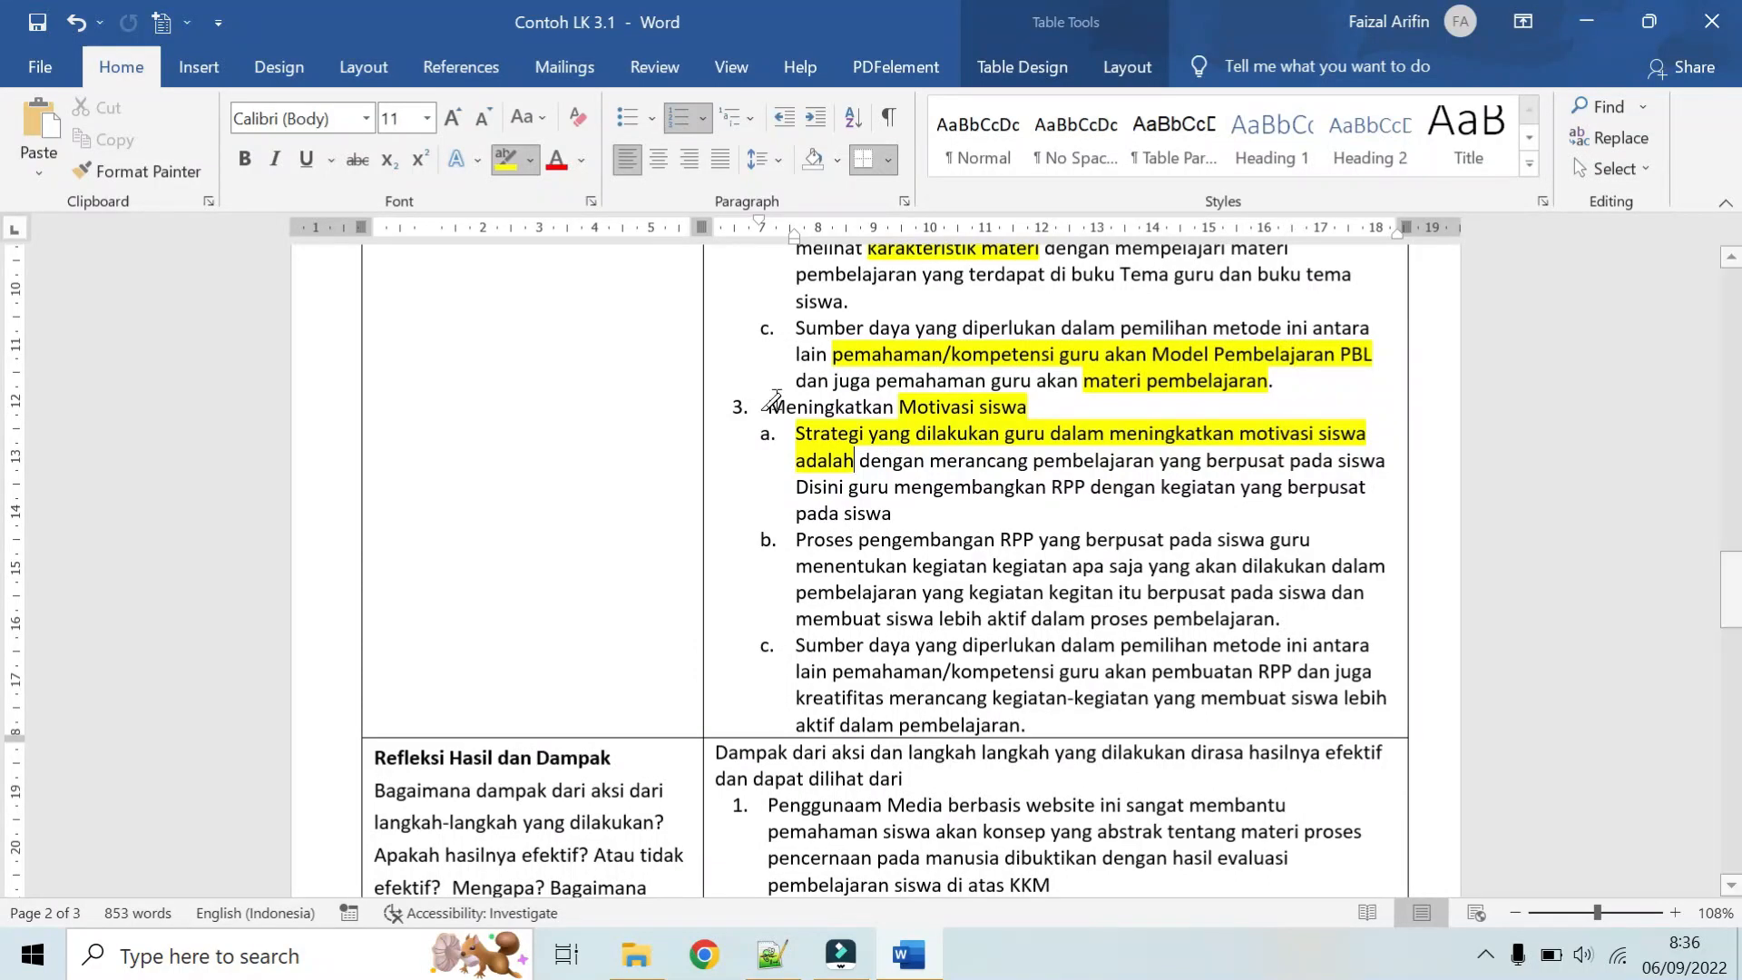
{"action": "scroll", "coordinate": [885, 449], "scroll_direction": "down", "scroll_amount": 1}
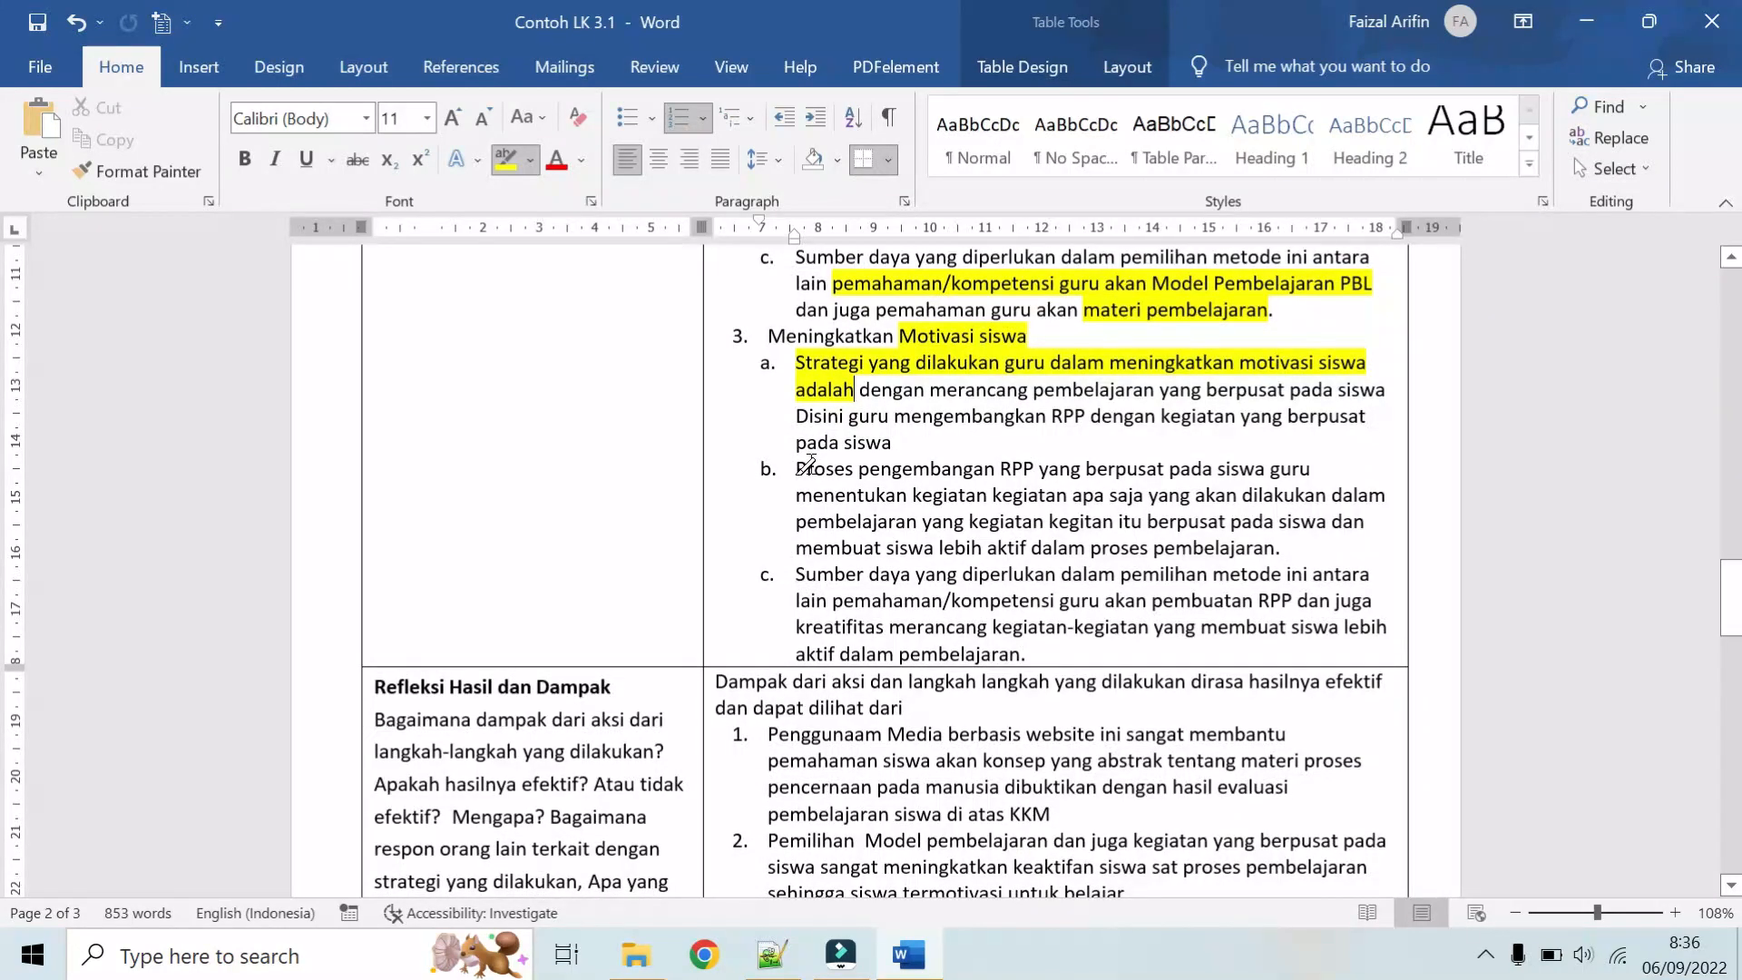
{"action": "mouse_move", "coordinate": [807, 466]}
{"action": "left_mouse_down"}
{"action": "mouse_move", "coordinate": [1184, 494]}
{"action": "mouse_move", "coordinate": [1266, 472]}
{"action": "left_mouse_up"}
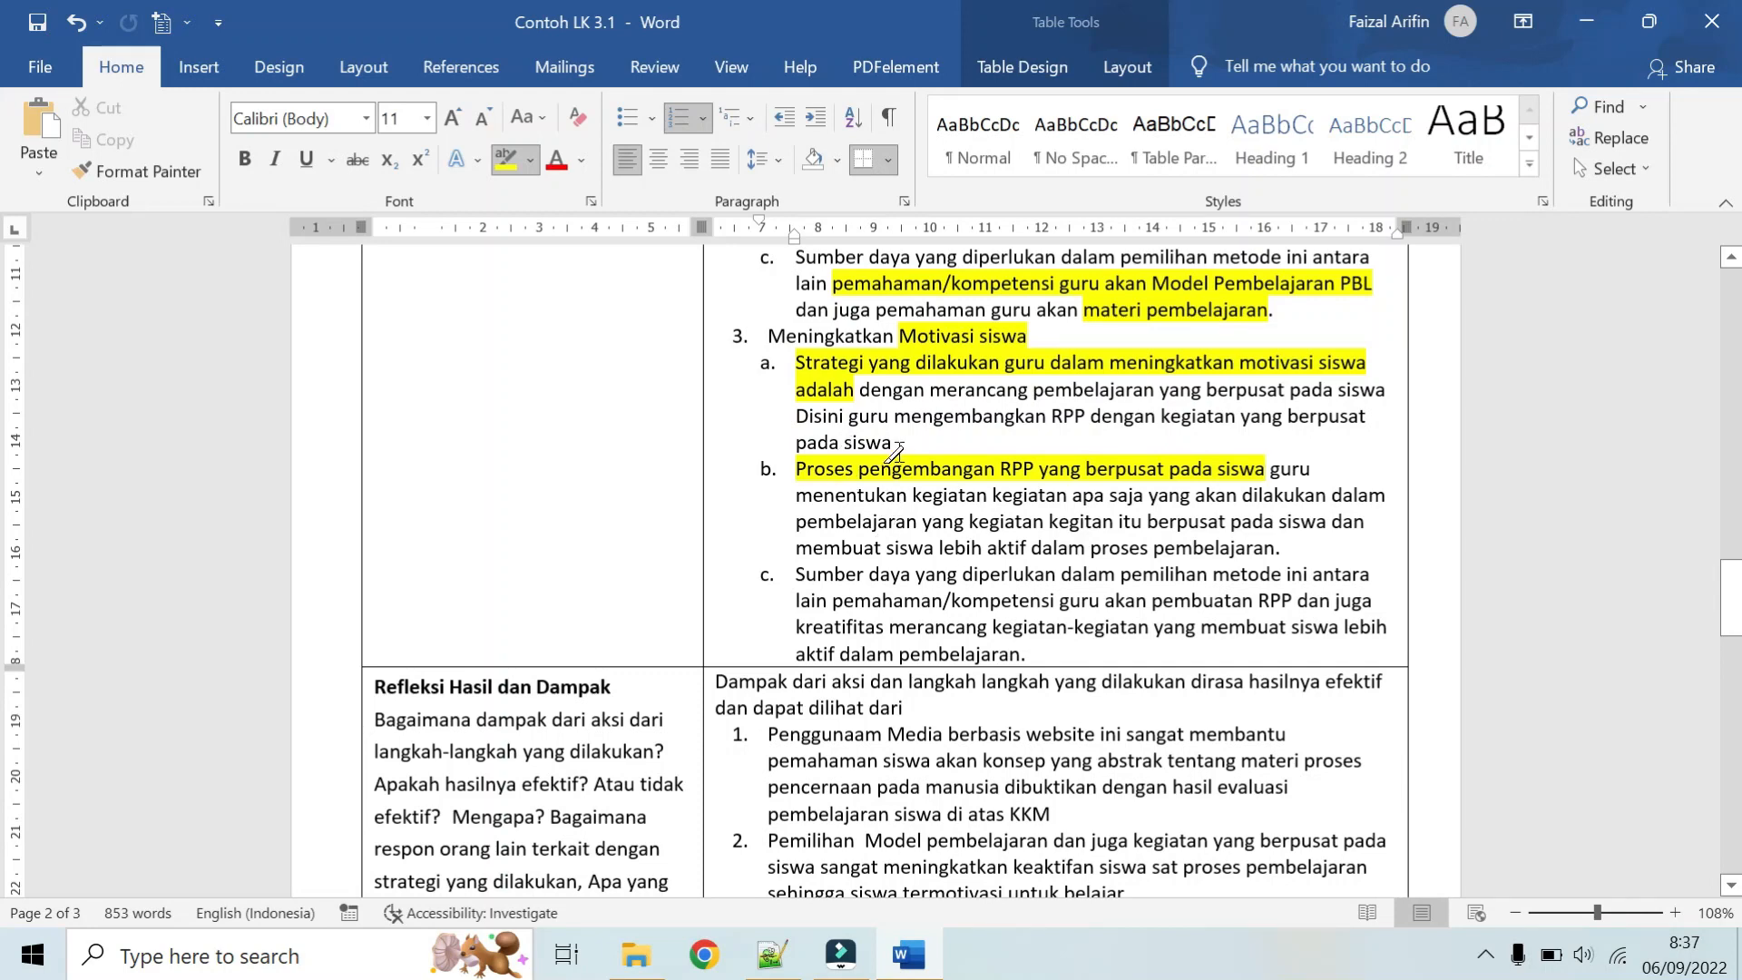
Step: Review item 3 of the Aksi answer against the earlier items and the listed challenges, and look through the Refleksi Hasil dan Dampak row
{"action": "scroll", "coordinate": [896, 451], "scroll_direction": "down", "scroll_amount": 1}
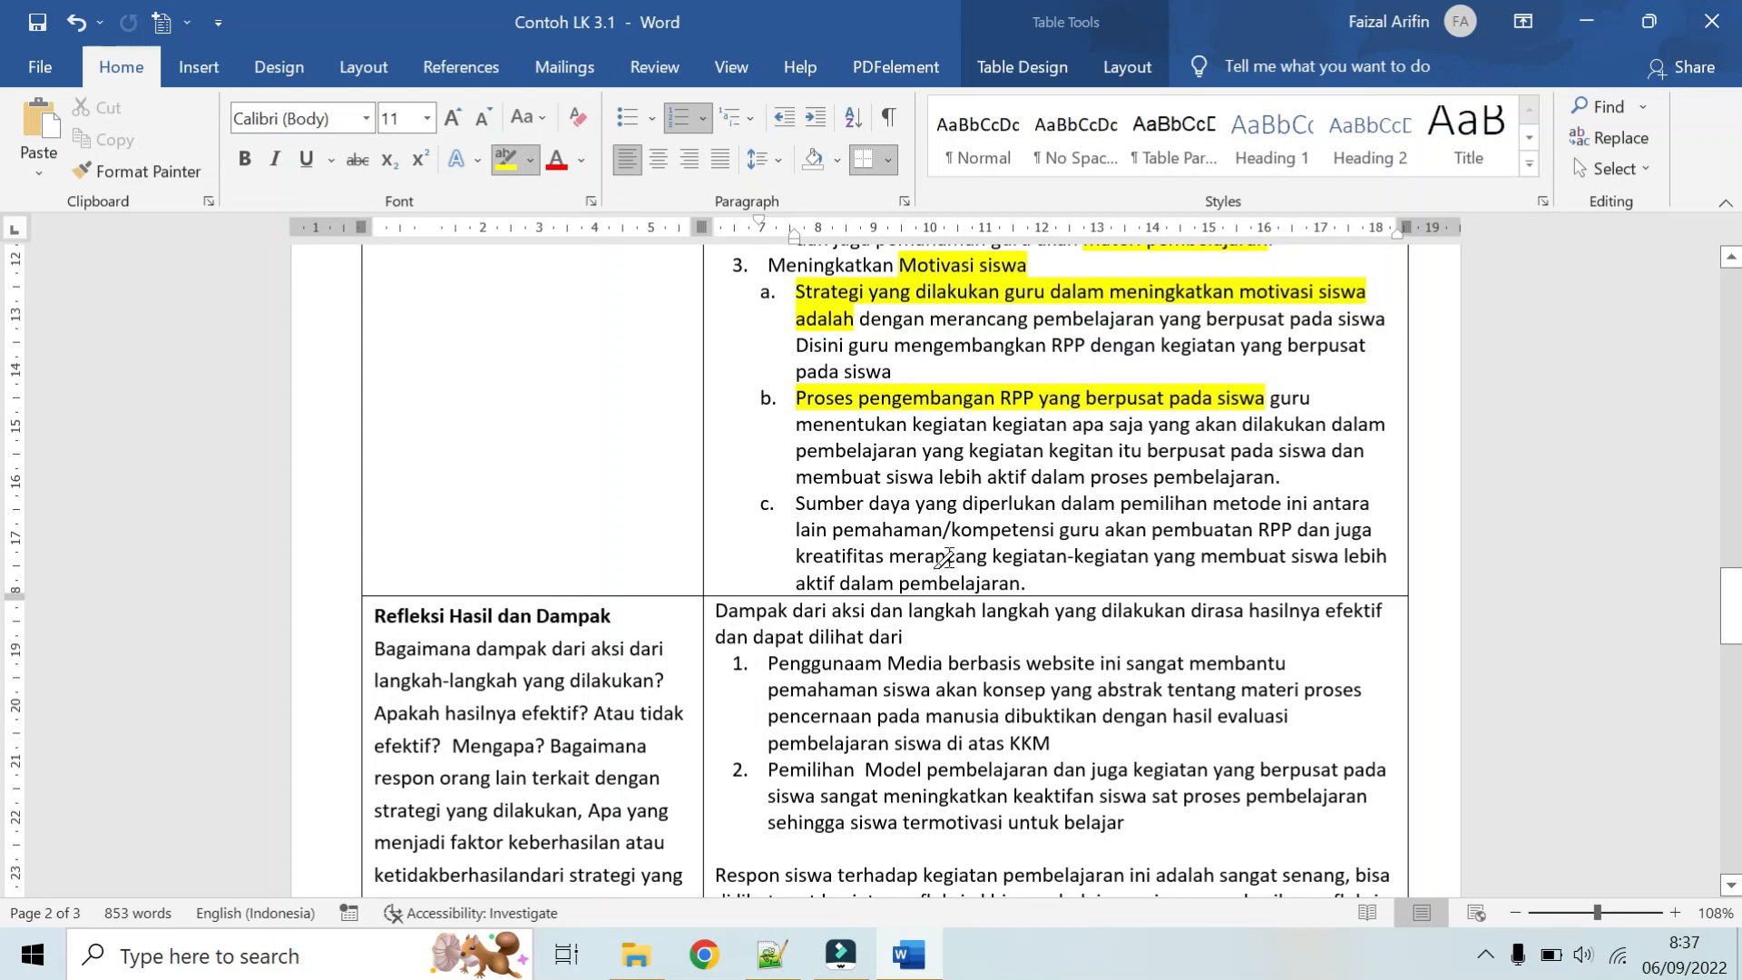
{"action": "scroll", "coordinate": [947, 558], "scroll_direction": "down", "scroll_amount": 1}
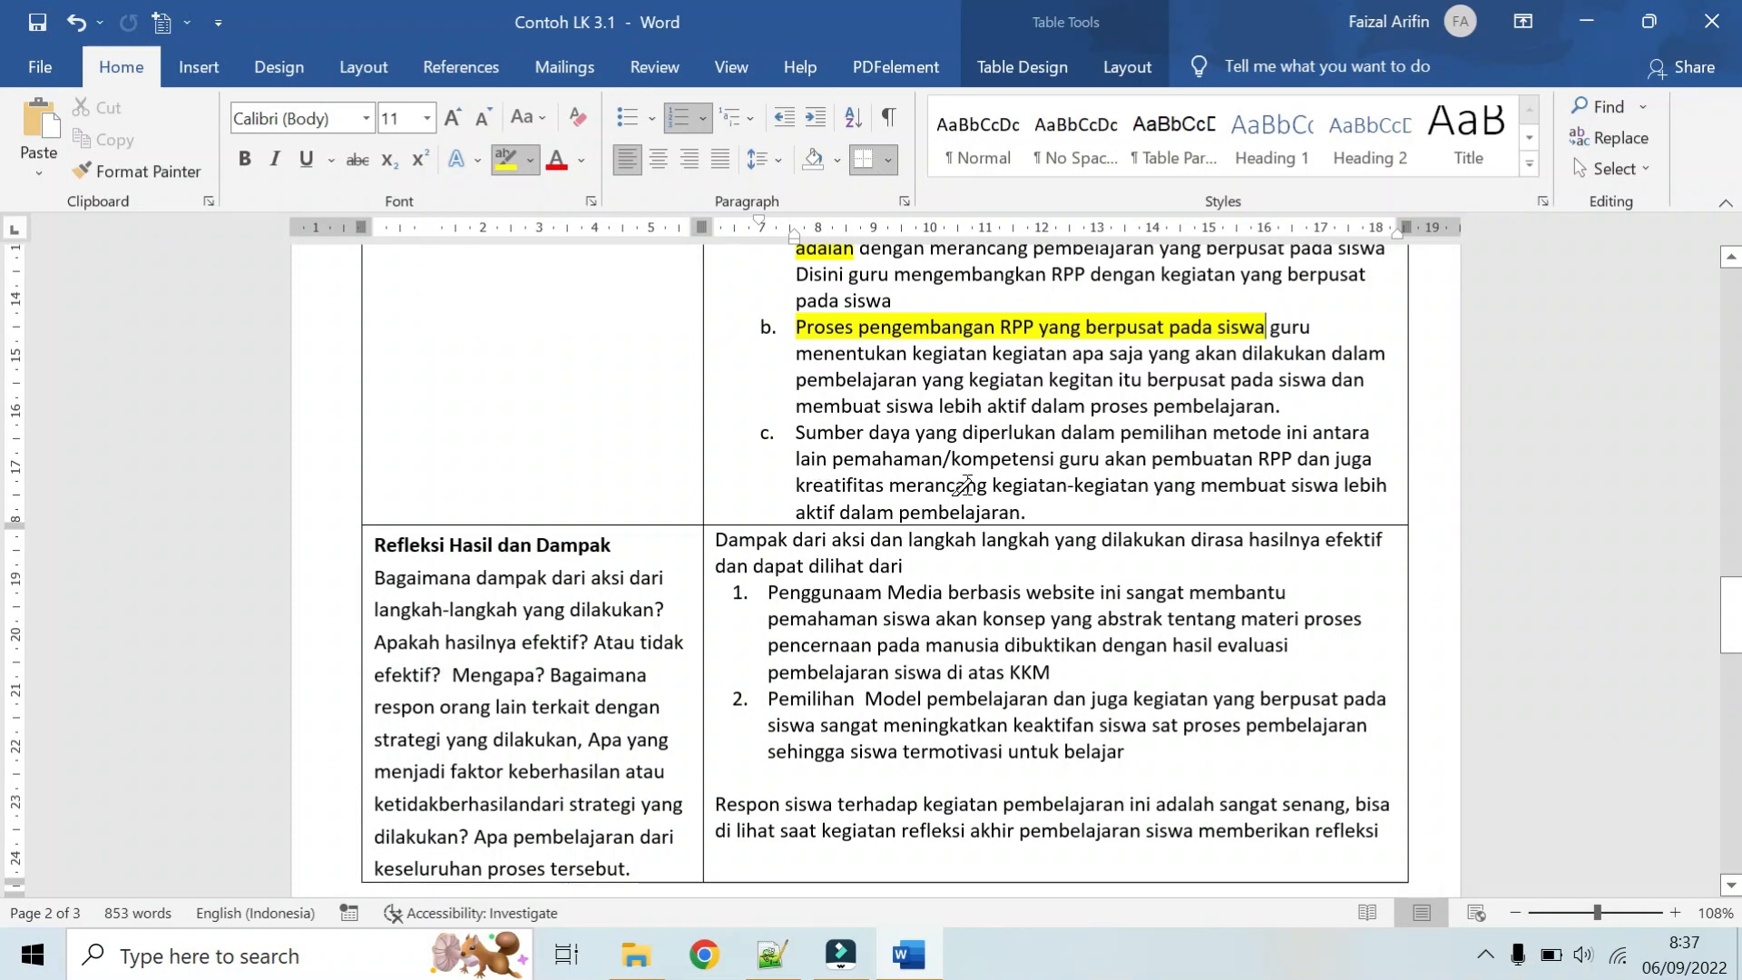
{"action": "scroll", "coordinate": [963, 486], "scroll_direction": "up", "scroll_amount": 2}
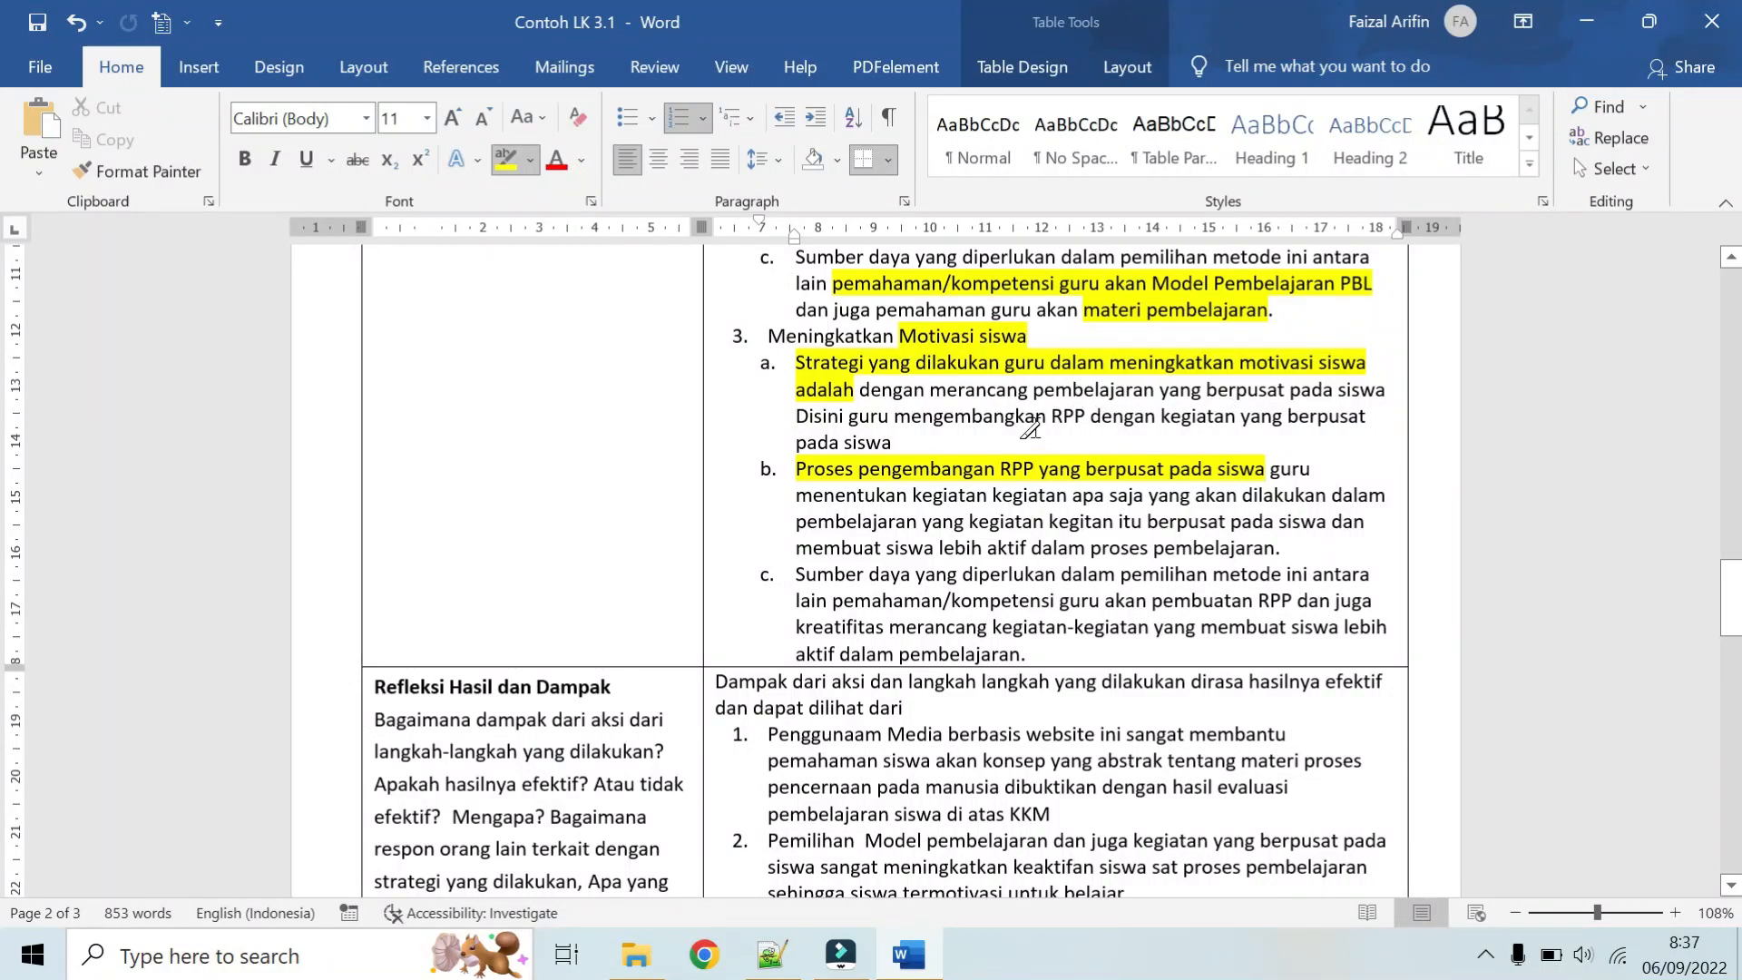
{"action": "scroll", "coordinate": [1031, 426], "scroll_direction": "down", "scroll_amount": 1}
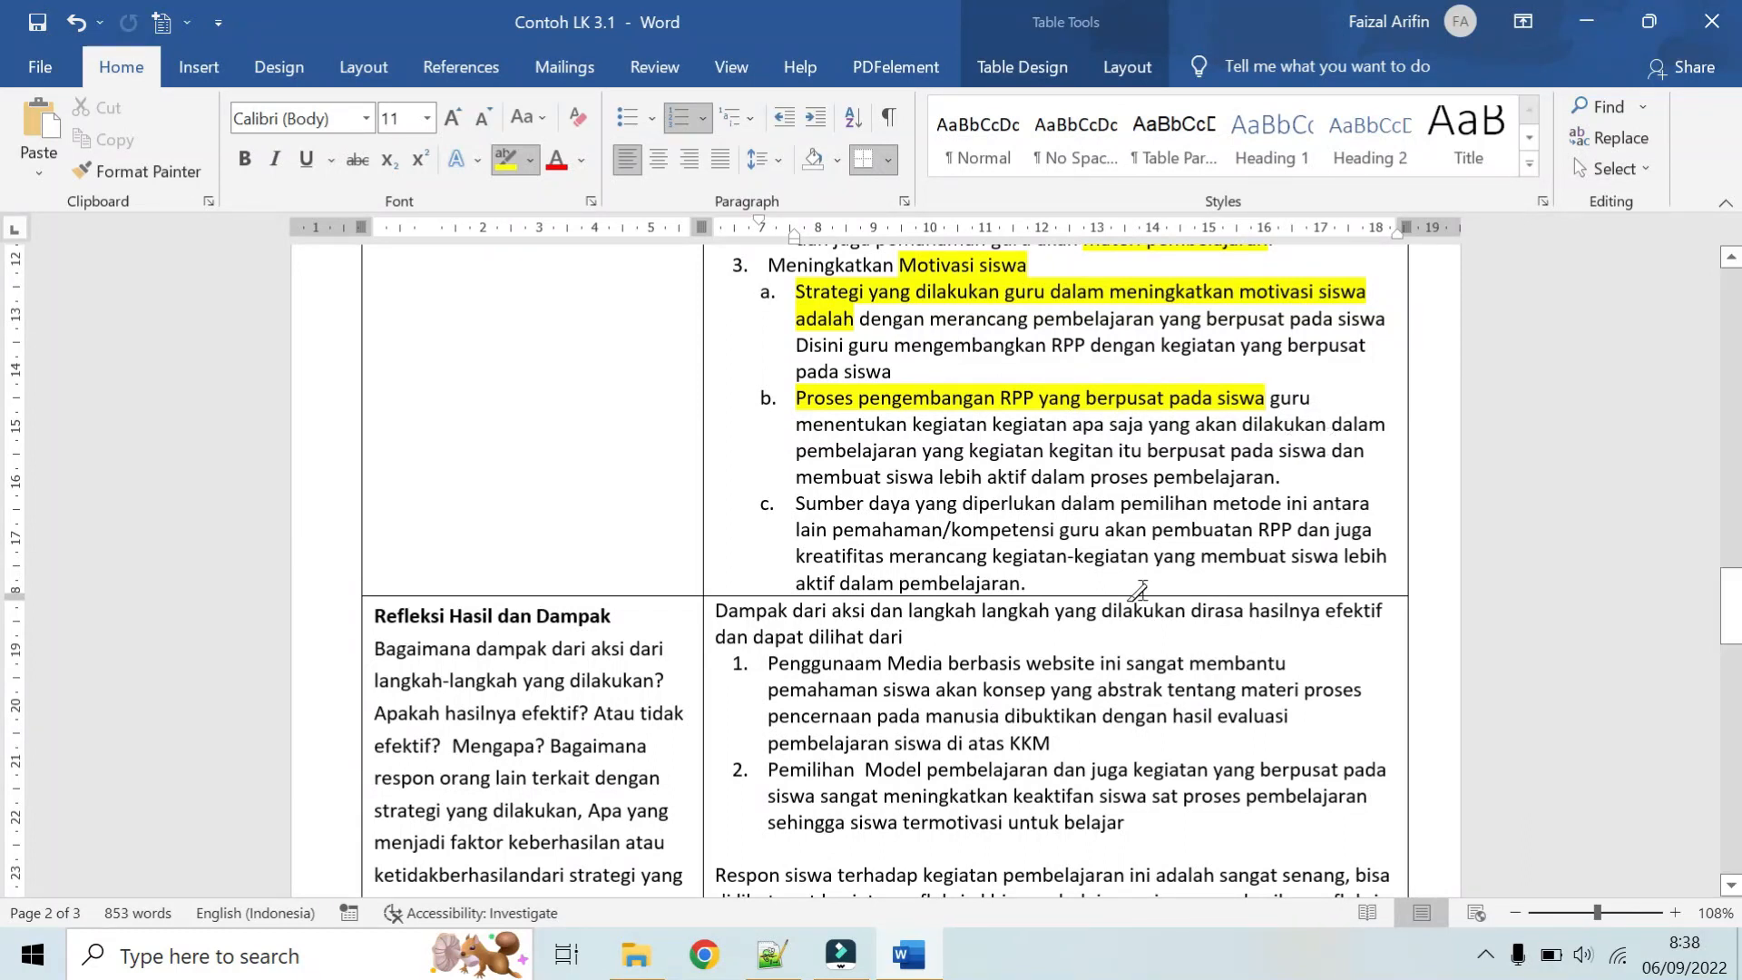
{"action": "scroll", "coordinate": [916, 490], "scroll_direction": "up", "scroll_amount": 7}
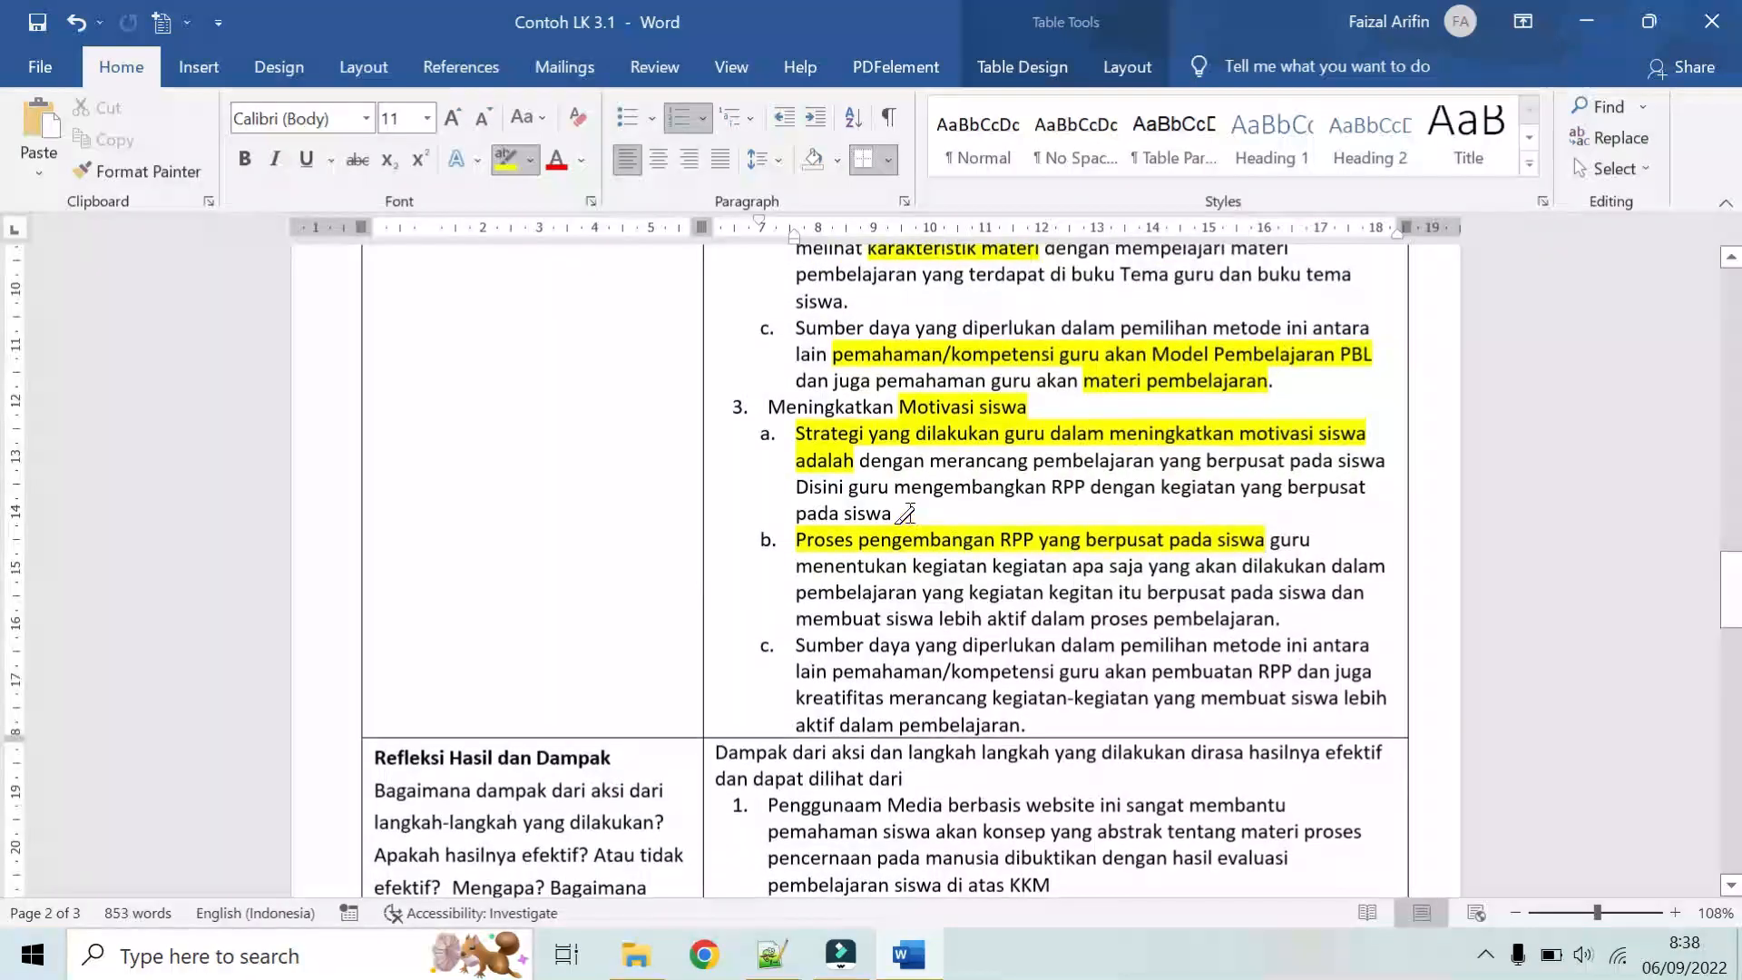
{"action": "scroll", "coordinate": [933, 461], "scroll_direction": "up", "scroll_amount": 10}
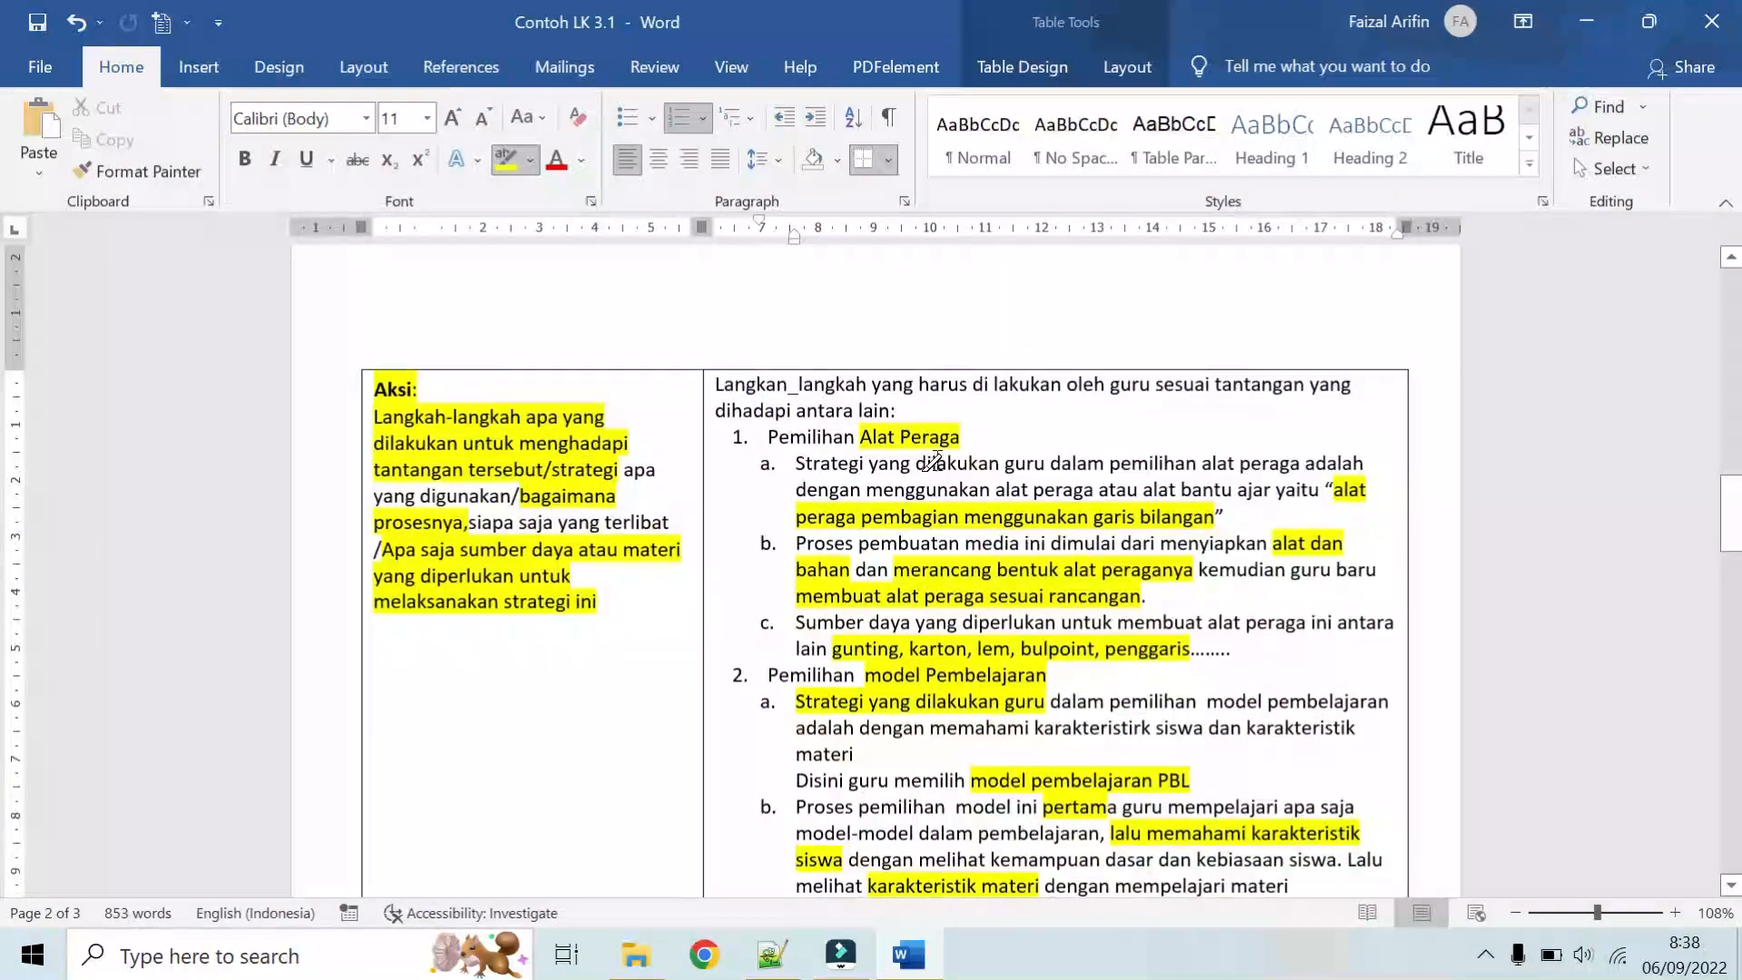
{"action": "scroll", "coordinate": [691, 355], "scroll_direction": "up", "scroll_amount": 2}
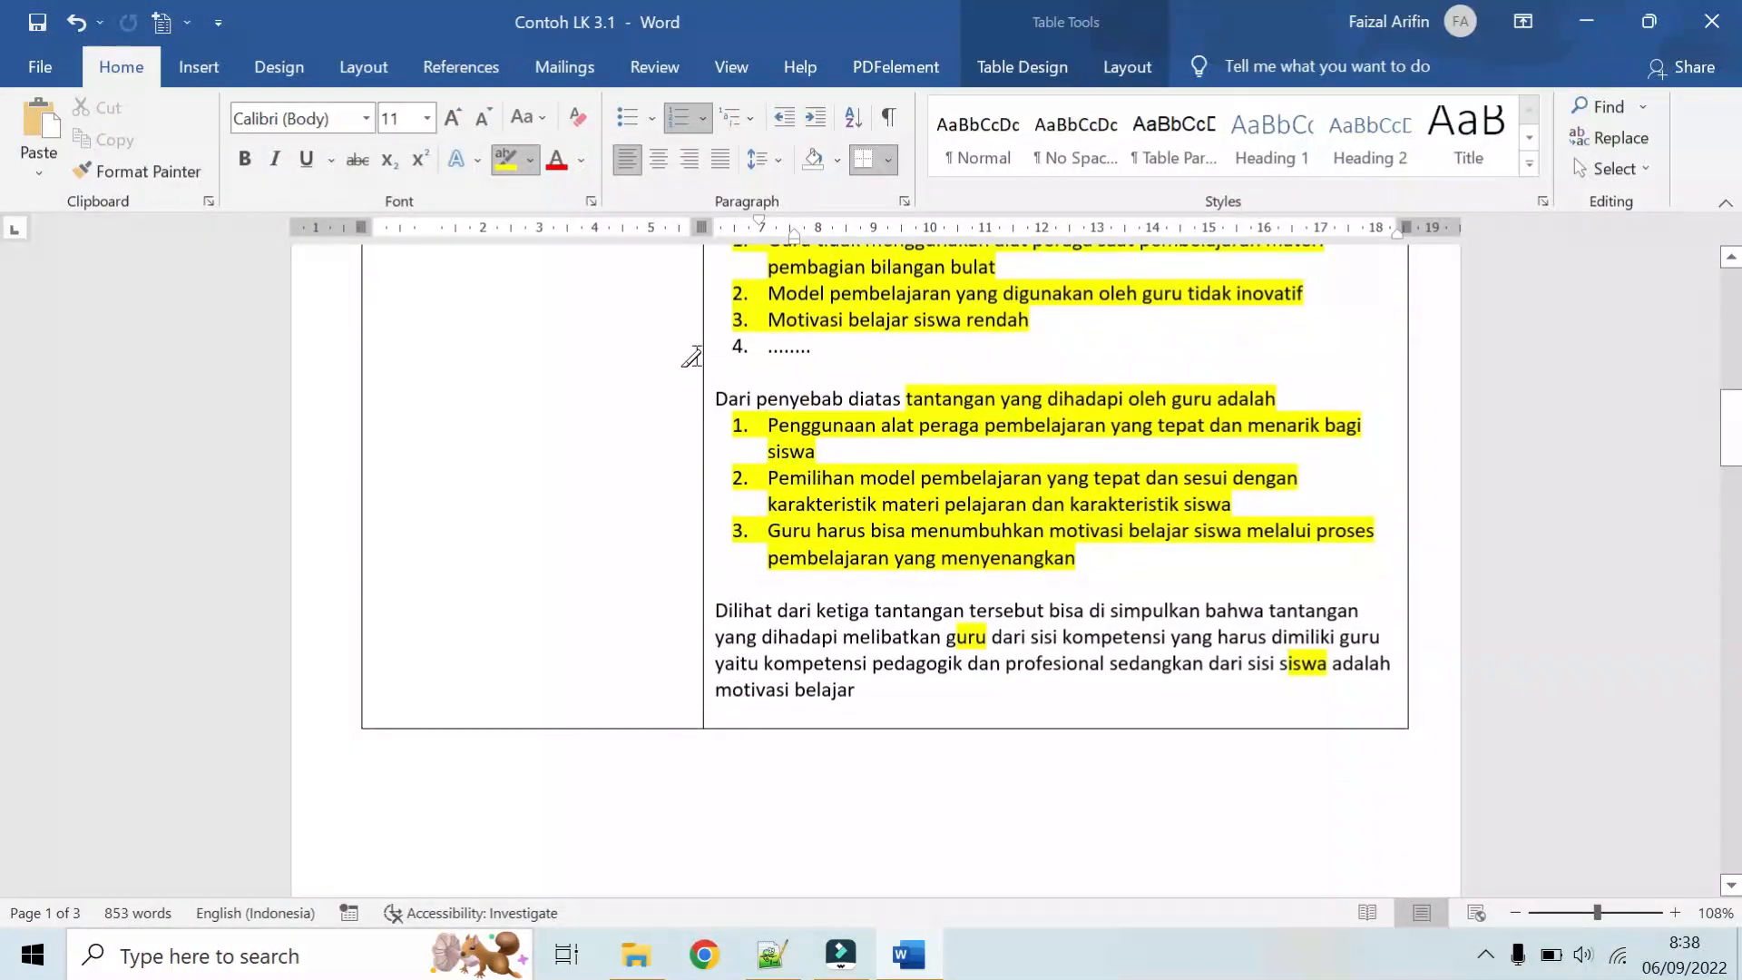
{"action": "scroll", "coordinate": [920, 434], "scroll_direction": "down", "scroll_amount": 2}
{"action": "scroll", "coordinate": [890, 455], "scroll_direction": "down", "scroll_amount": 7}
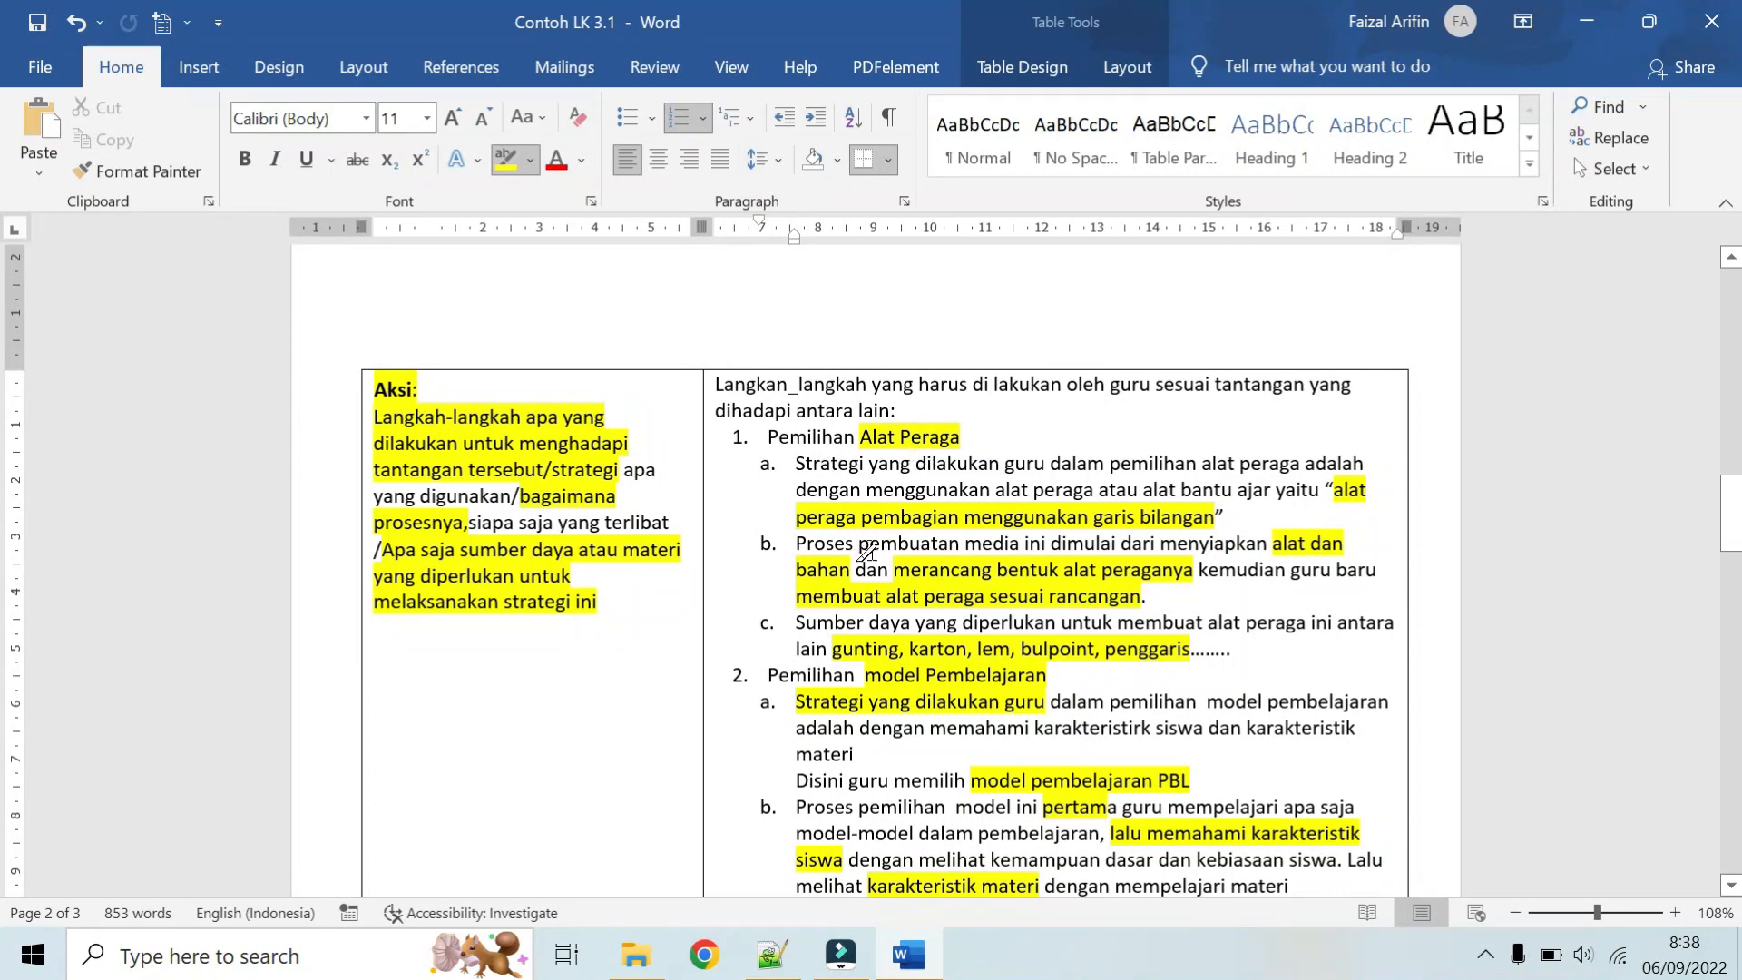
{"action": "scroll", "coordinate": [862, 570], "scroll_direction": "down", "scroll_amount": 1}
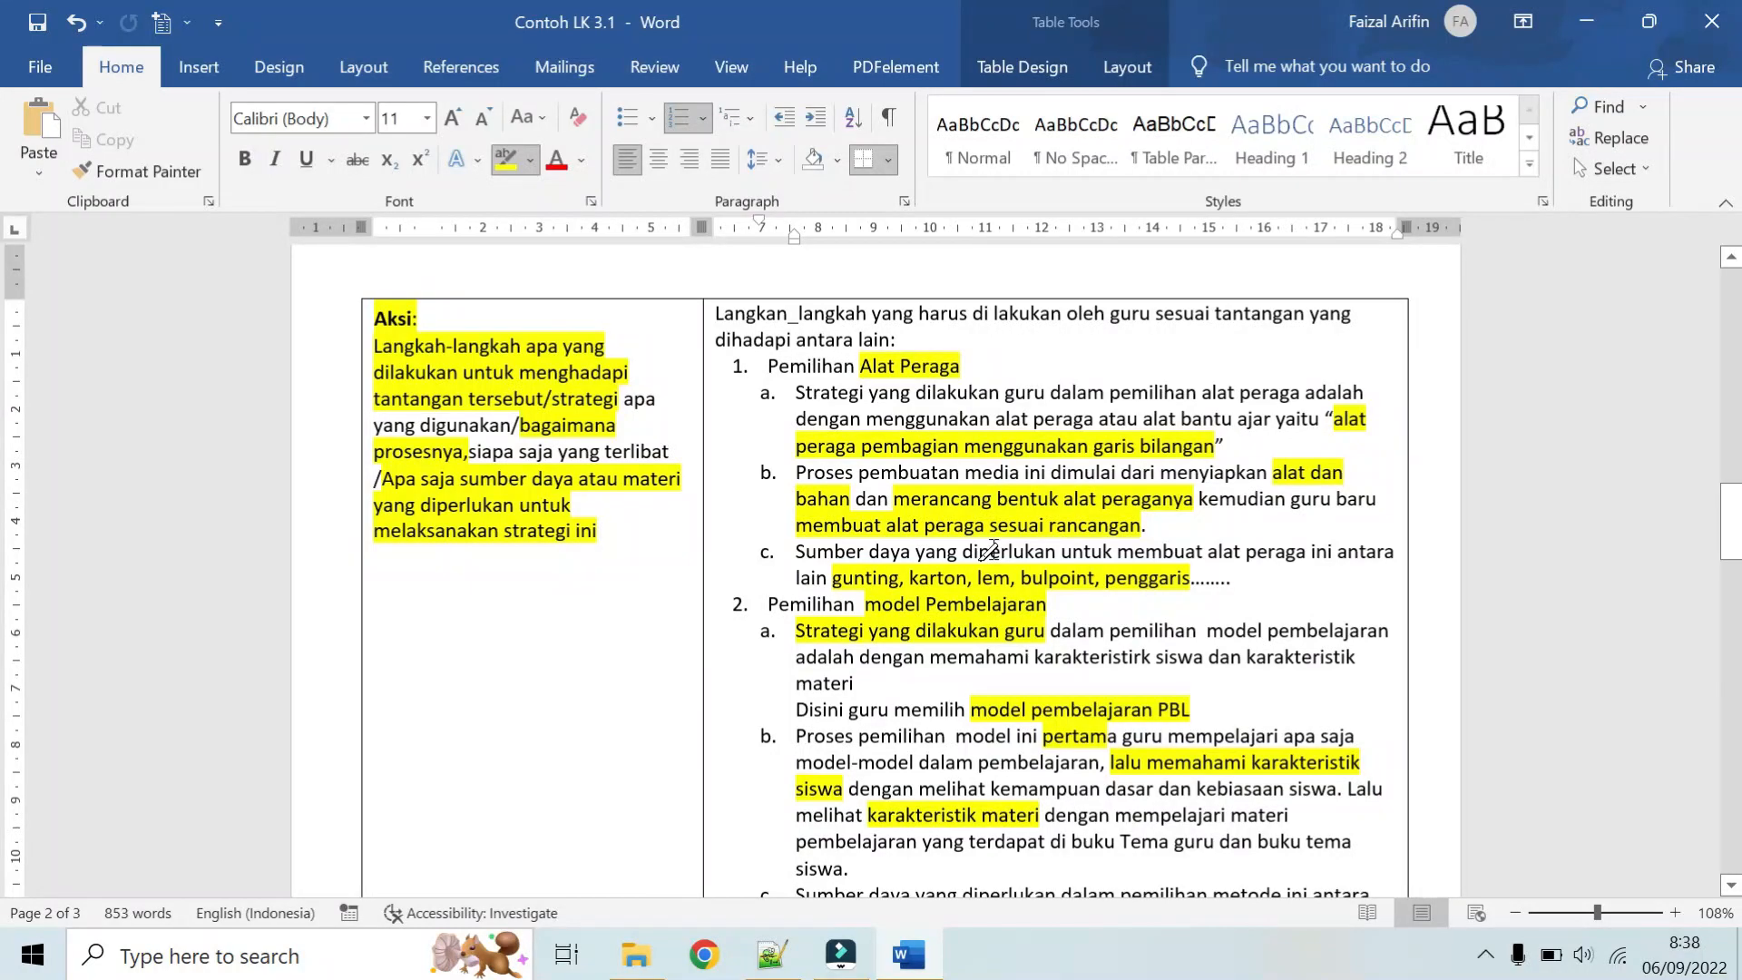
{"action": "scroll", "coordinate": [992, 551], "scroll_direction": "down", "scroll_amount": 7}
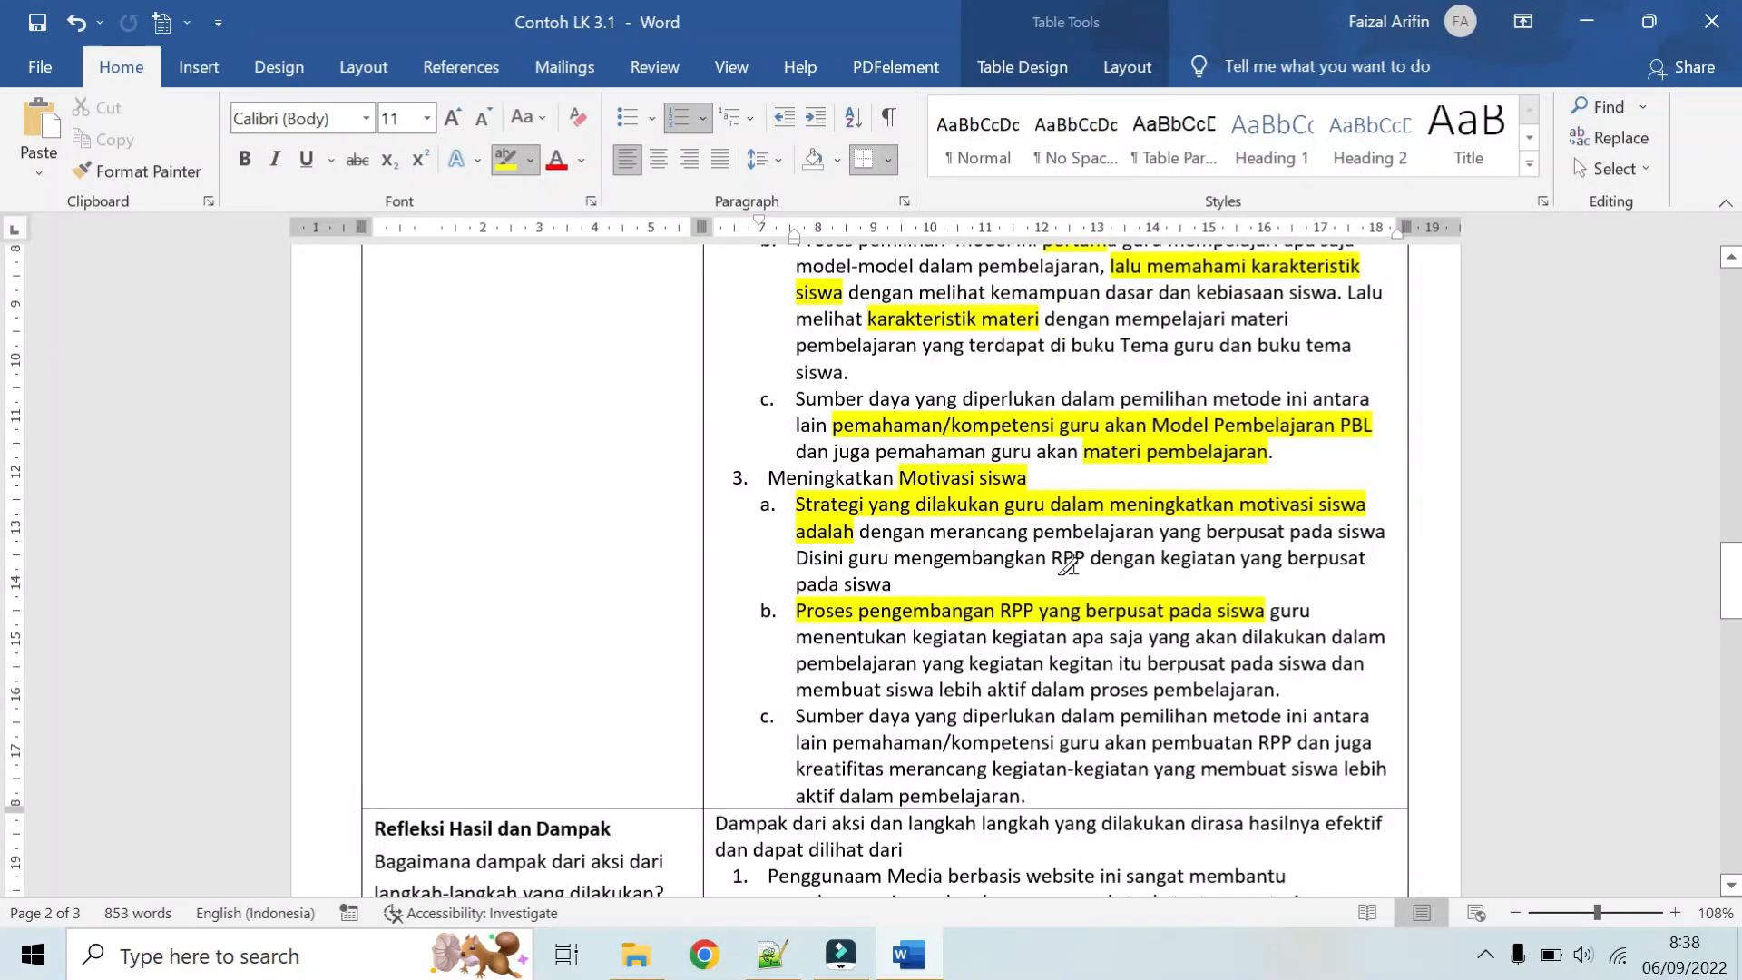
{"action": "scroll", "coordinate": [1121, 564], "scroll_direction": "down", "scroll_amount": 1}
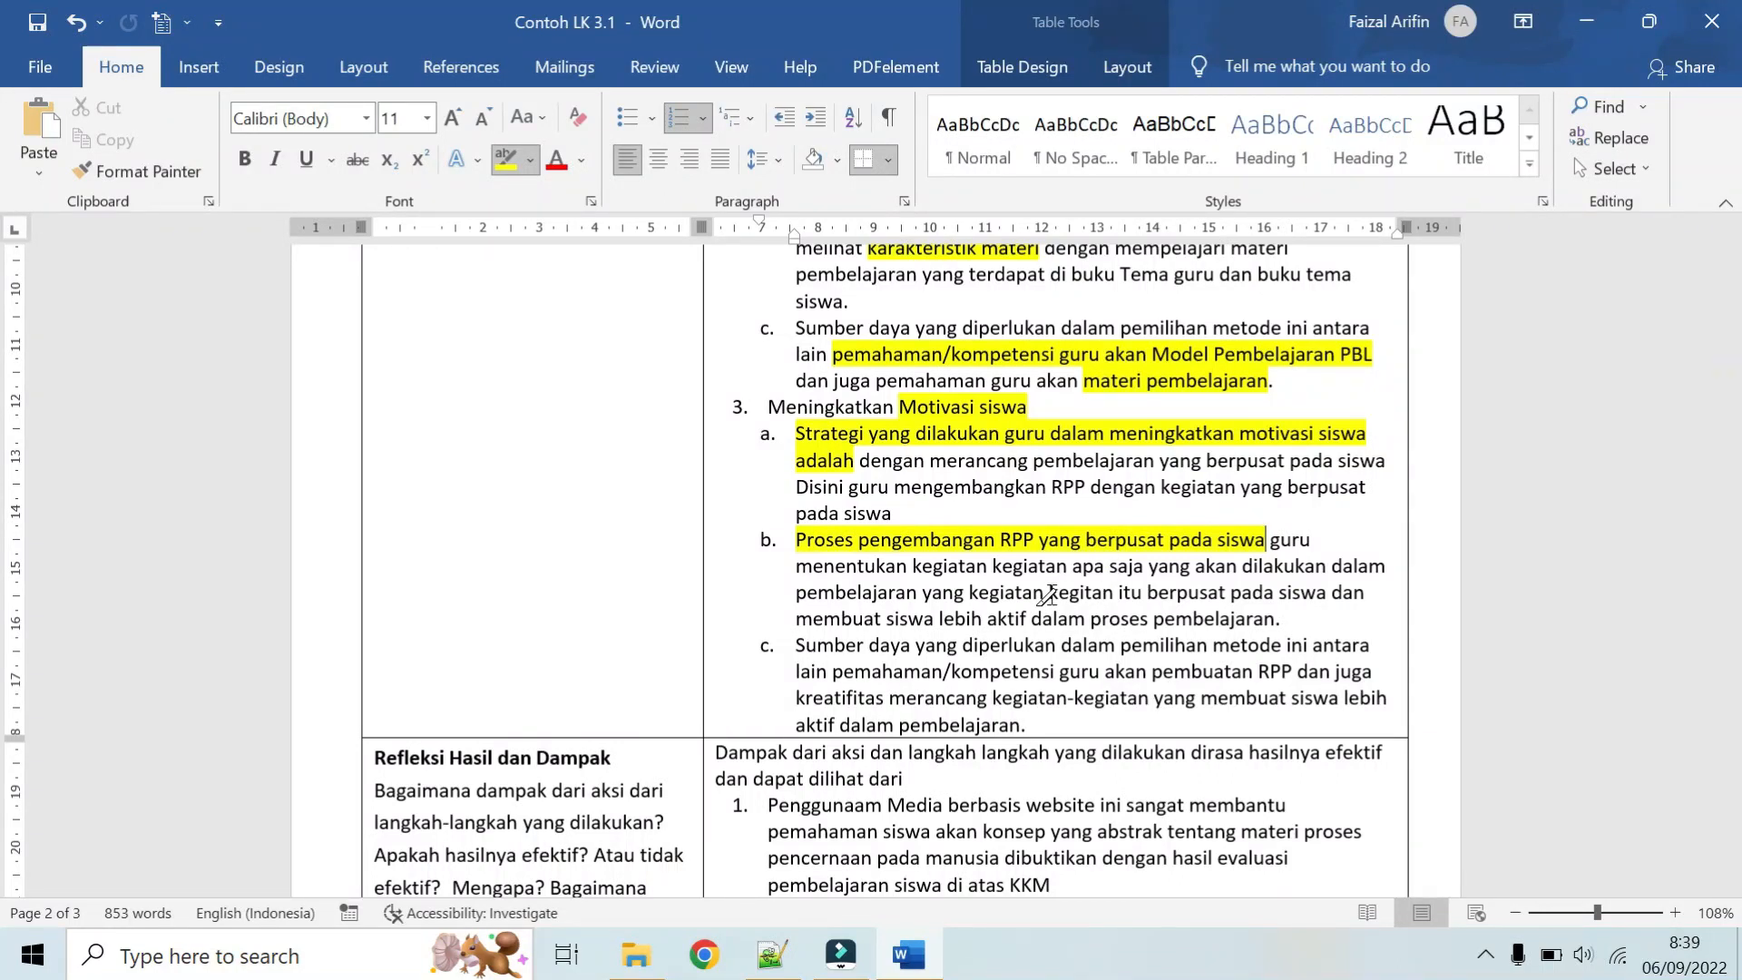
{"action": "scroll", "coordinate": [1048, 594], "scroll_direction": "down", "scroll_amount": 5}
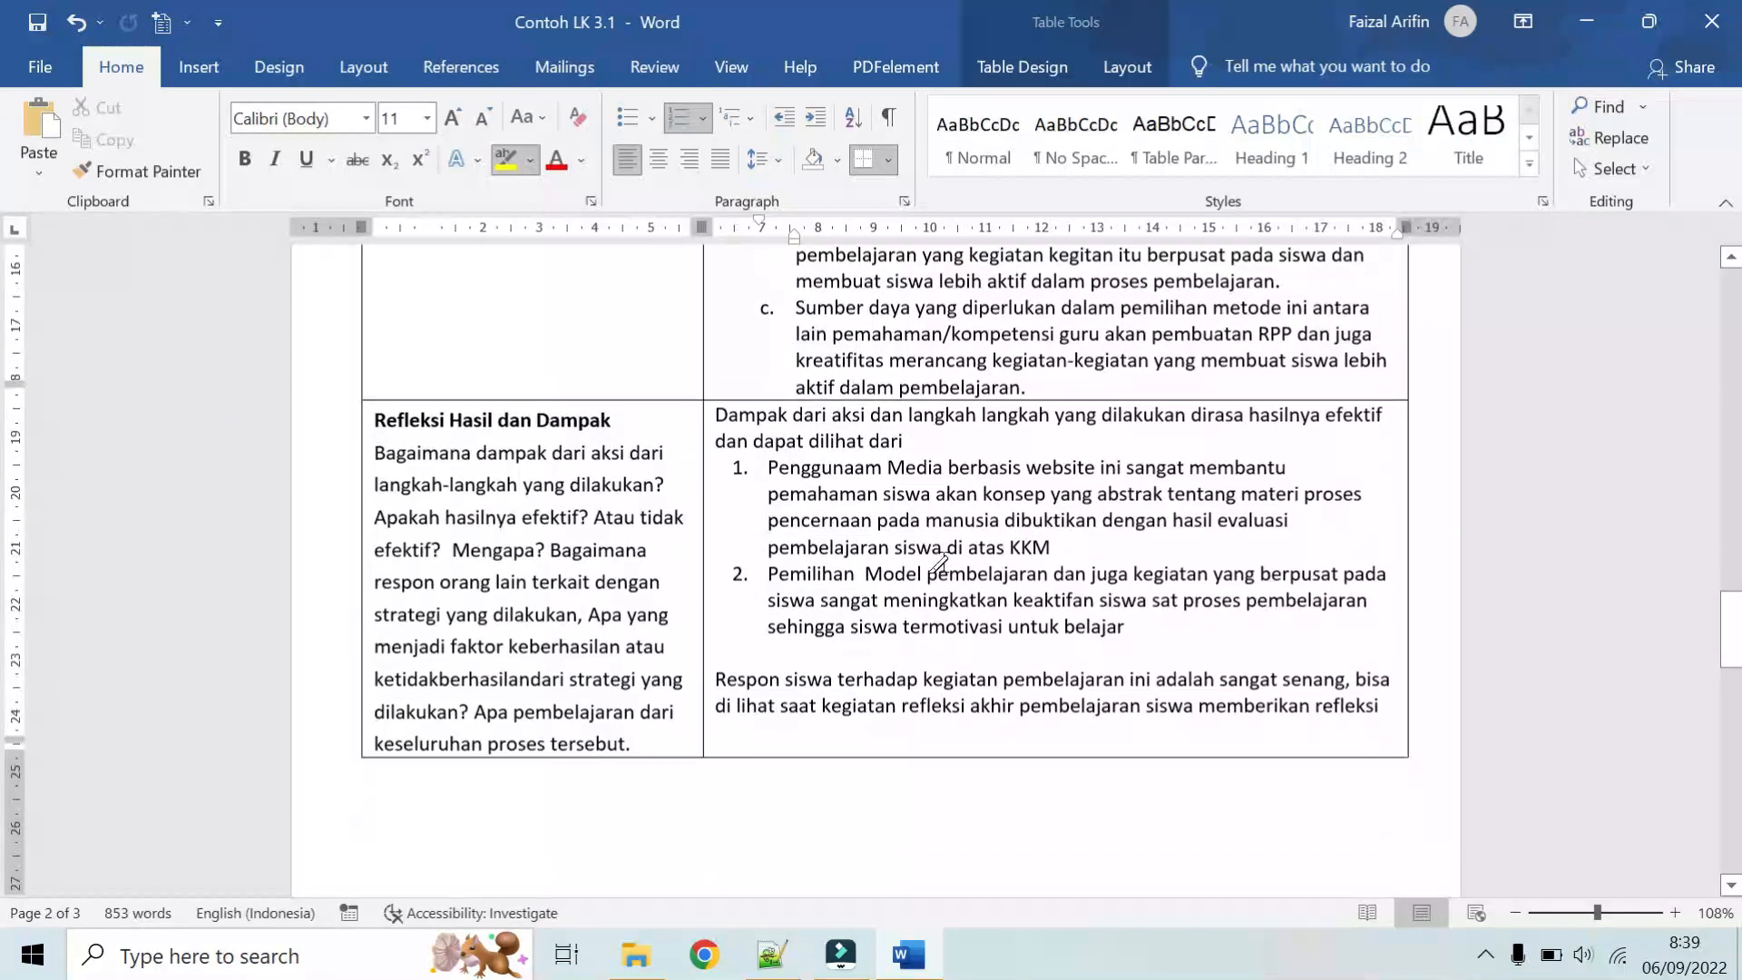
{"action": "scroll", "coordinate": [891, 610], "scroll_direction": "down", "scroll_amount": 11}
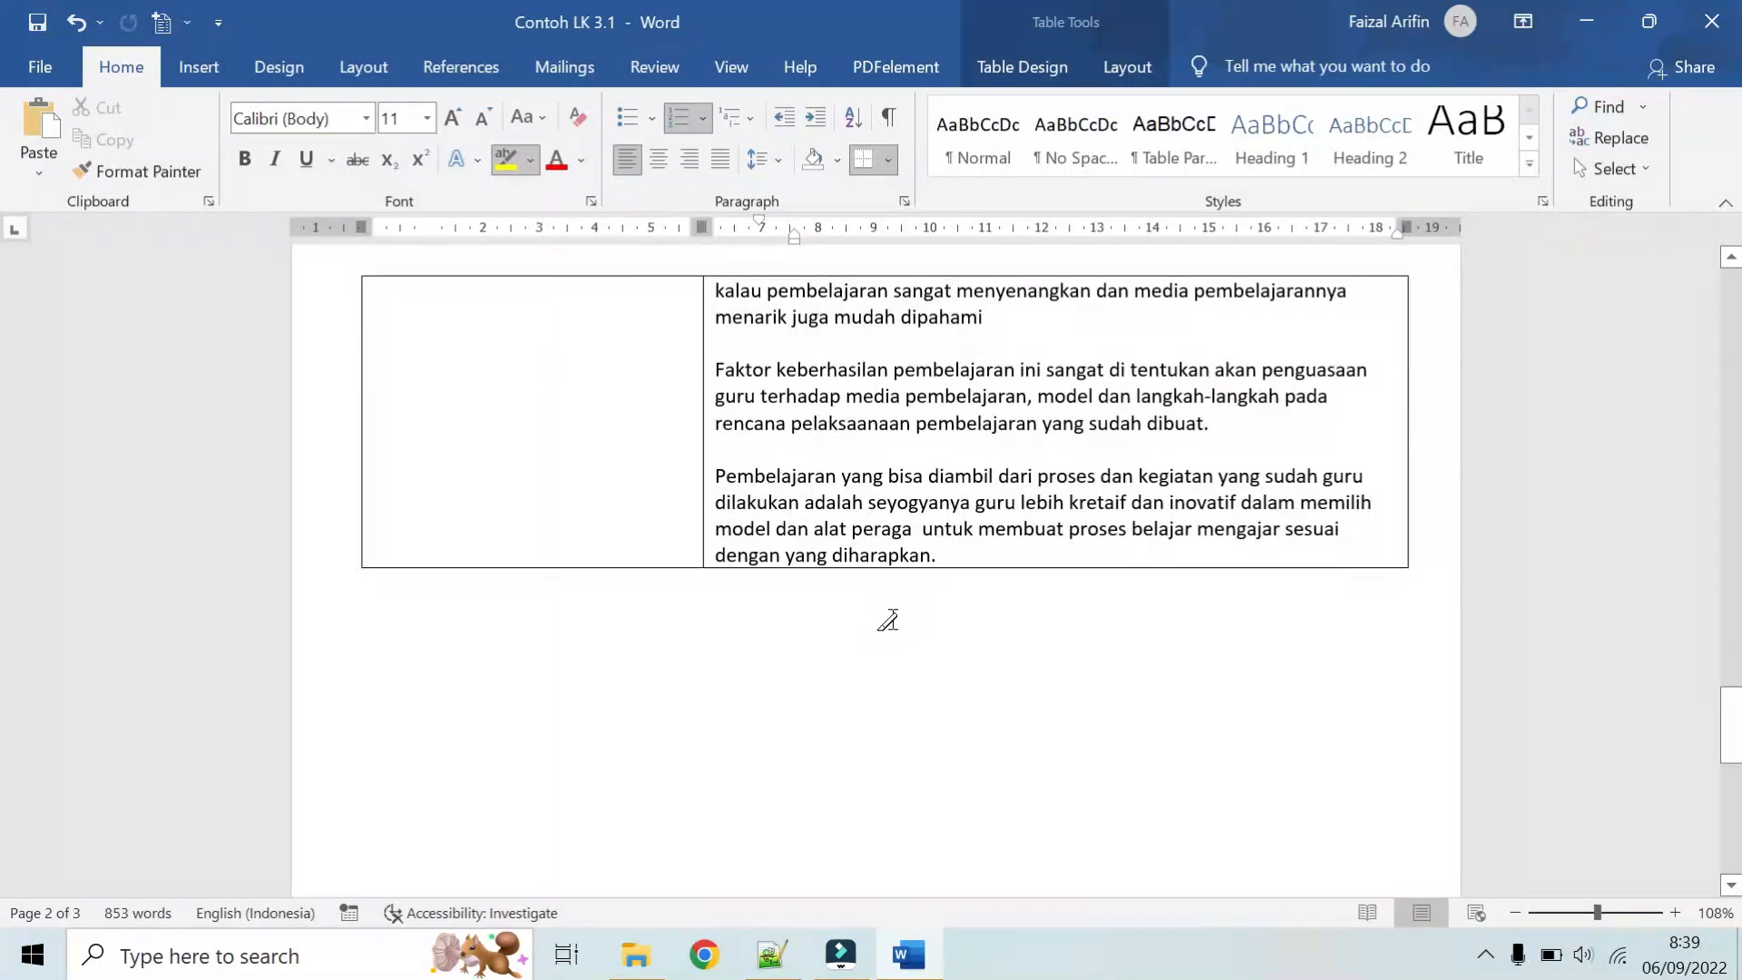
Step: Highlight the heading "Refleksi Hasil dan Dampak" and the words "efektif", "tidak efektif" and "Mengapa" in its prompt
{"action": "scroll", "coordinate": [701, 613], "scroll_direction": "up", "scroll_amount": 10}
{"action": "scroll", "coordinate": [701, 613], "scroll_direction": "up", "scroll_amount": 2}
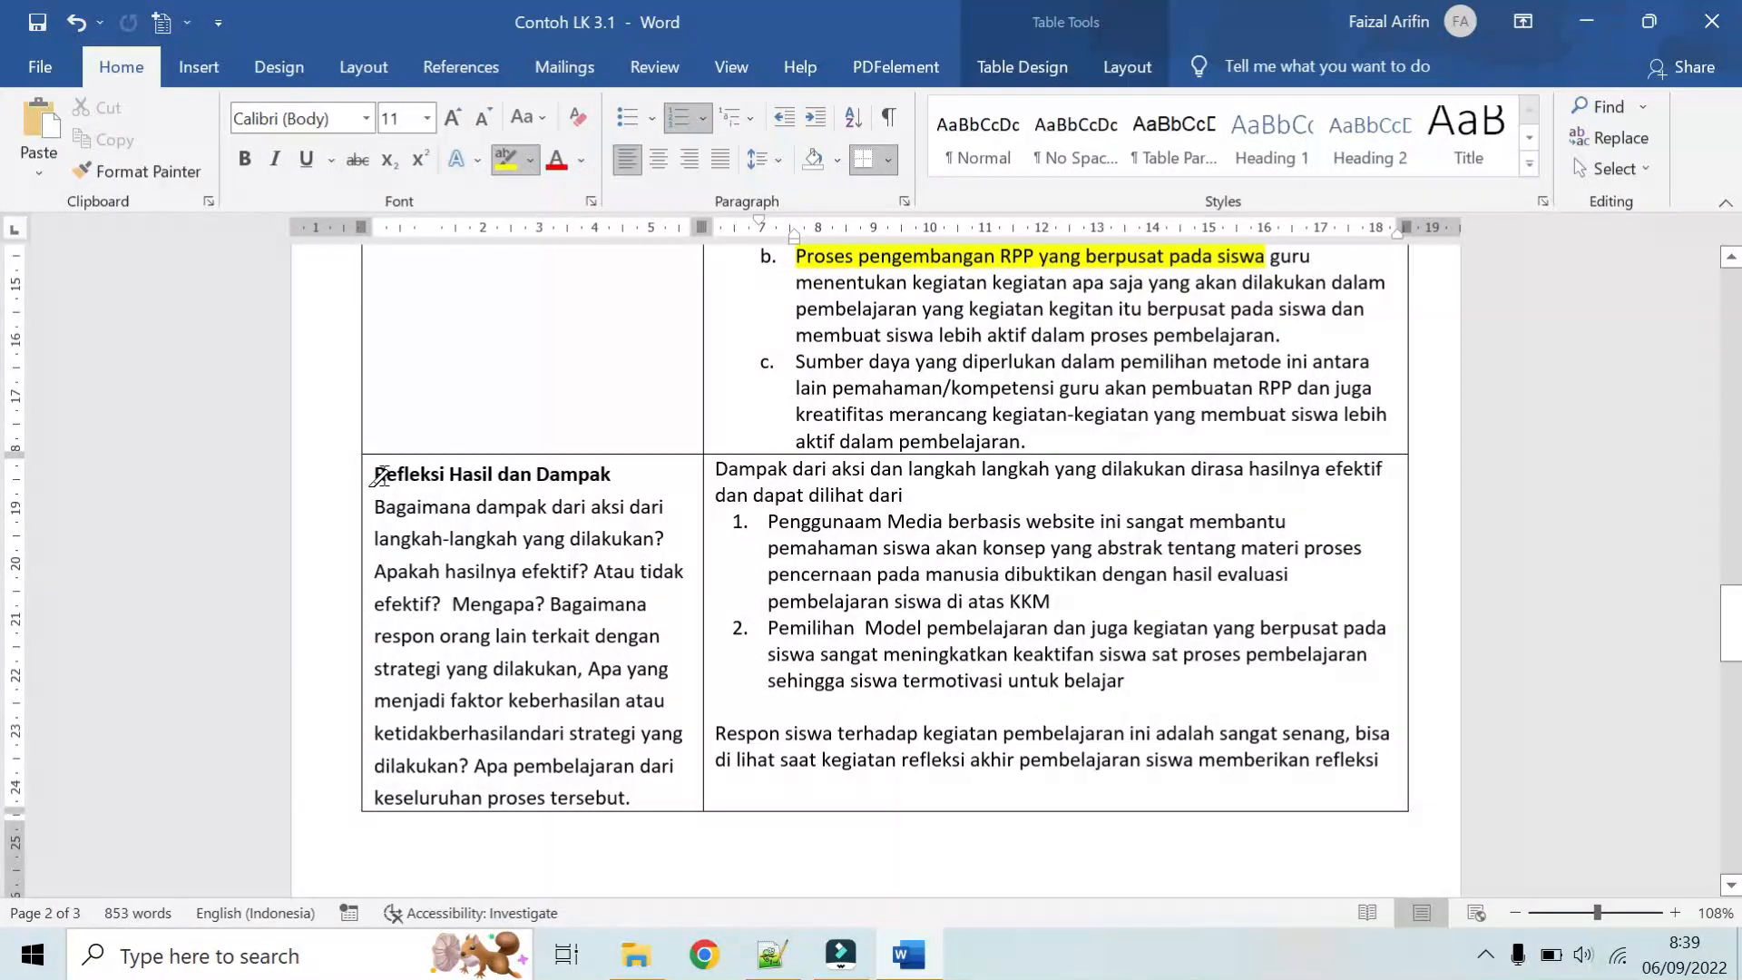
{"action": "left_click_drag", "start_coordinate": [375, 474], "coordinate": [623, 467]}
{"action": "scroll", "coordinate": [624, 468], "scroll_direction": "down", "scroll_amount": 1}
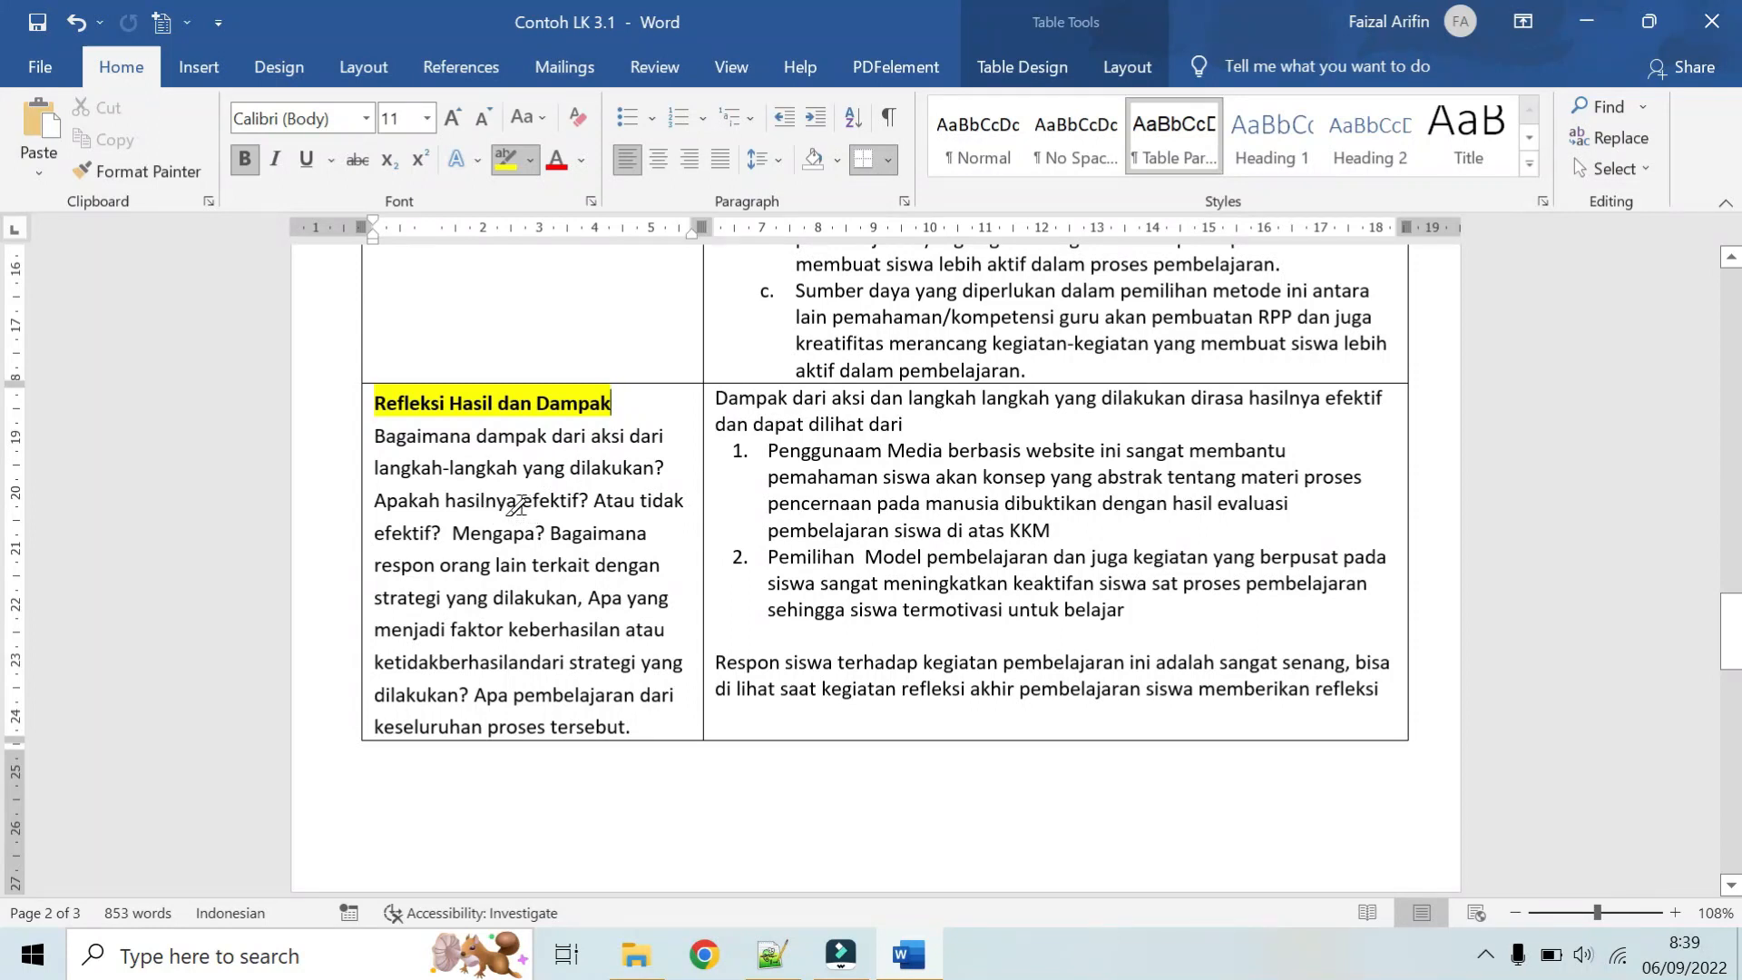
{"action": "mouse_move", "coordinate": [521, 503]}
{"action": "left_mouse_down"}
{"action": "mouse_move", "coordinate": [579, 504]}
{"action": "mouse_move", "coordinate": [430, 536]}
{"action": "mouse_move", "coordinate": [536, 535]}
{"action": "left_mouse_up"}
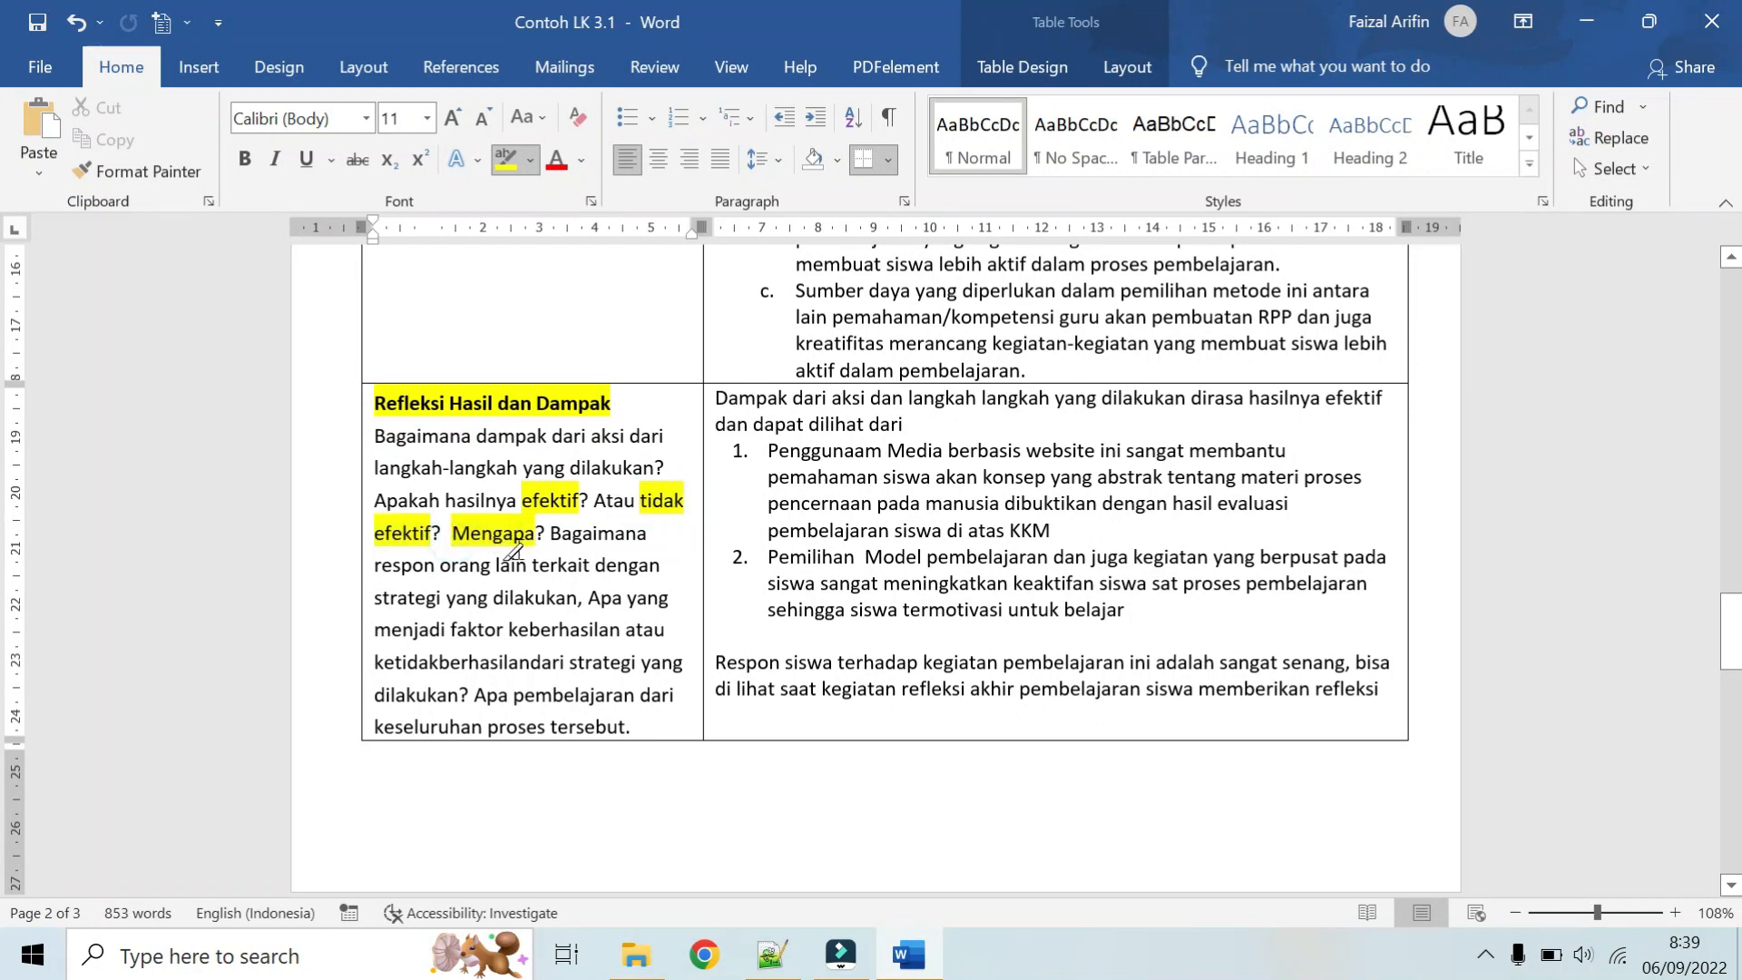
Step: Highlight the remaining Refleksi prompt questions, from "Bagaimana respon orang lain" through "Apa yang menjadi faktor keberhasilan" to "keseluruhan proses tersebut"
{"action": "left_click_drag", "start_coordinate": [550, 536], "coordinate": [576, 591]}
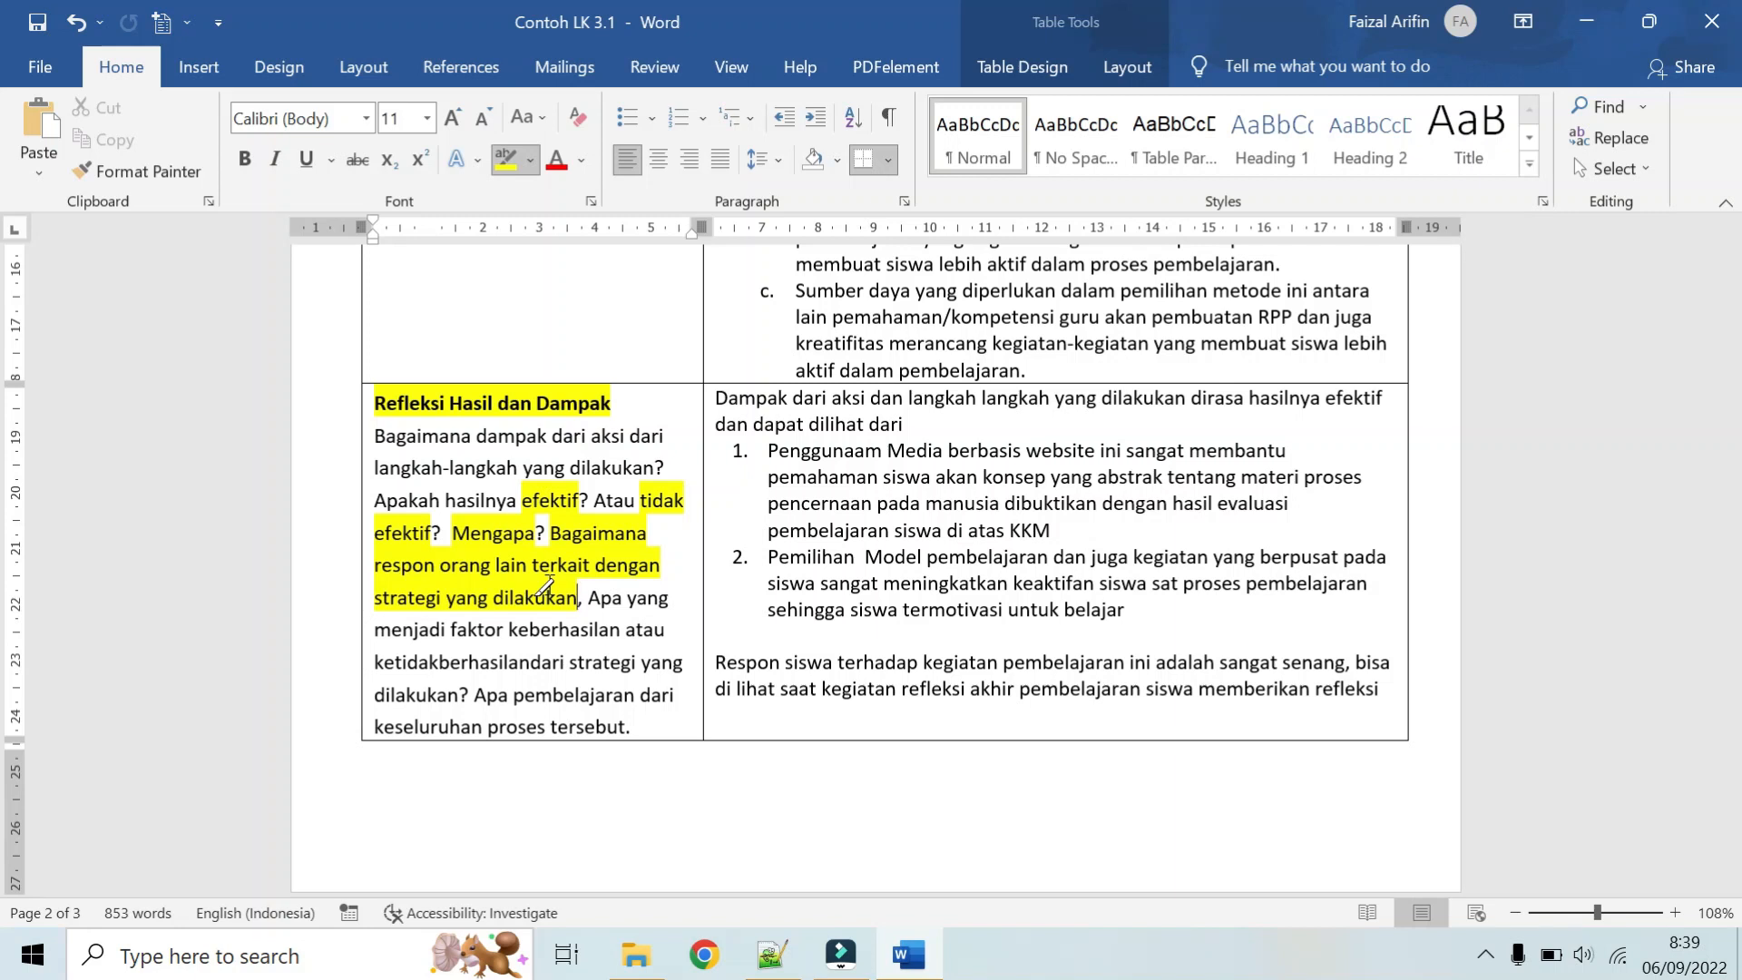
{"action": "scroll", "coordinate": [547, 586], "scroll_direction": "down", "scroll_amount": 3}
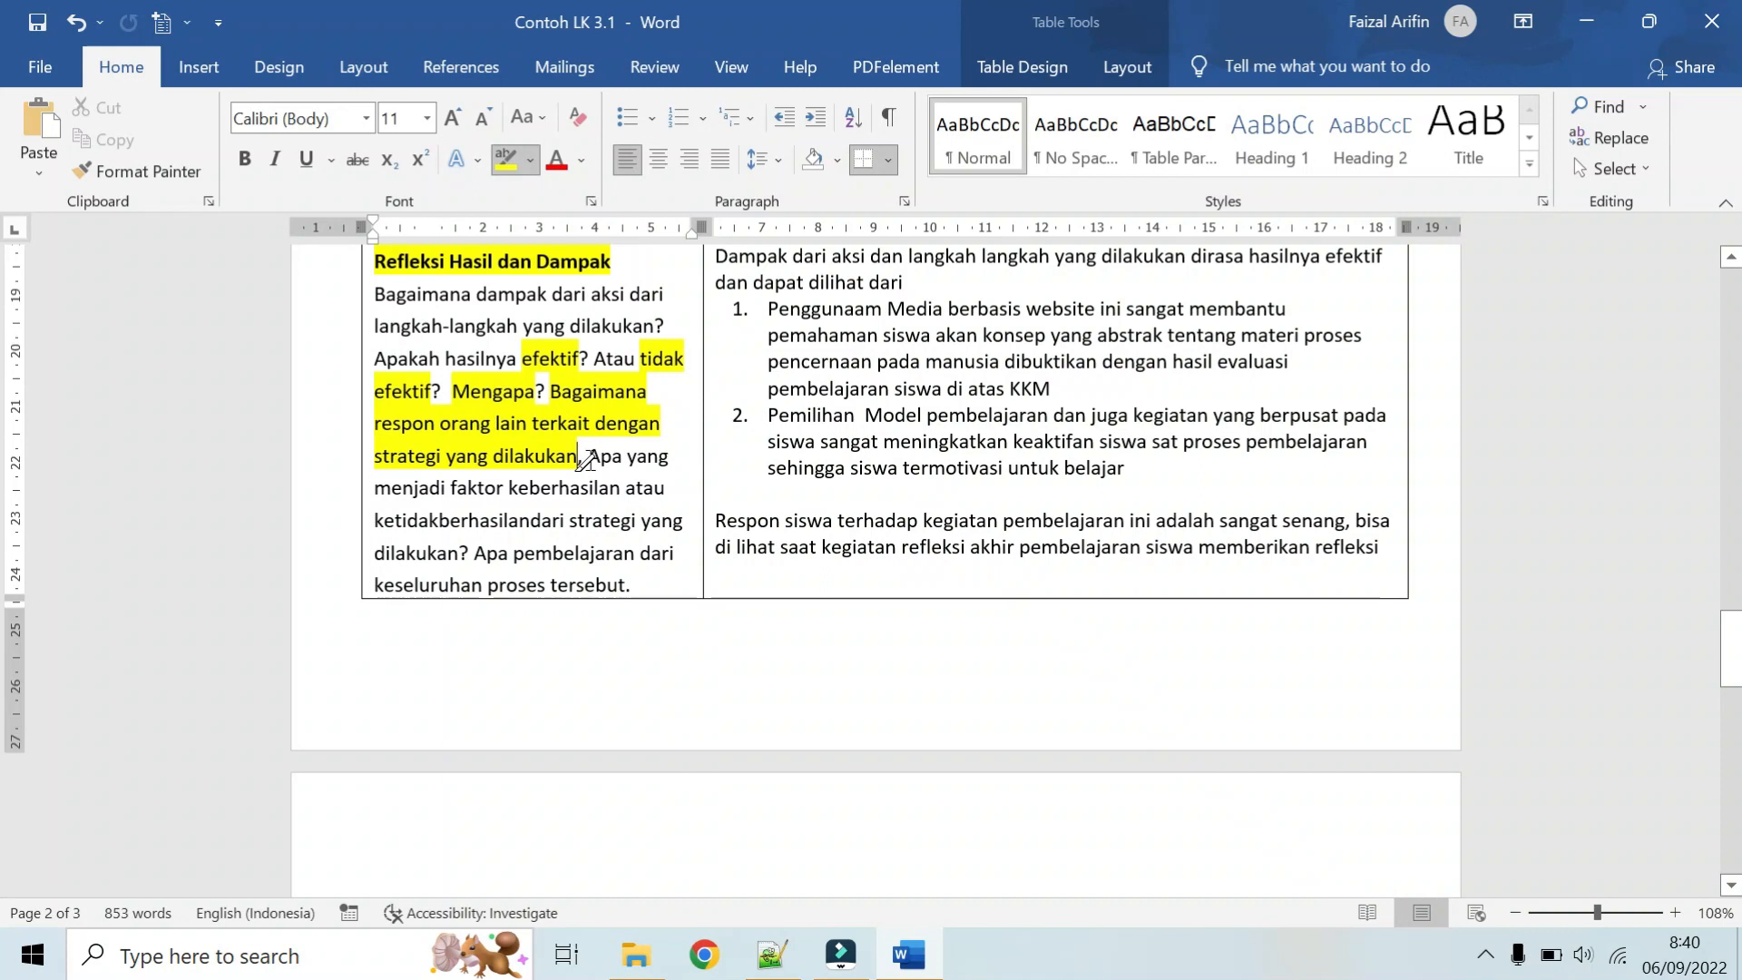
{"action": "mouse_move", "coordinate": [587, 456]}
{"action": "left_mouse_down"}
{"action": "mouse_move", "coordinate": [545, 521]}
{"action": "mouse_move", "coordinate": [463, 551]}
{"action": "left_mouse_up"}
{"action": "scroll", "coordinate": [463, 552], "scroll_direction": "down", "scroll_amount": 1}
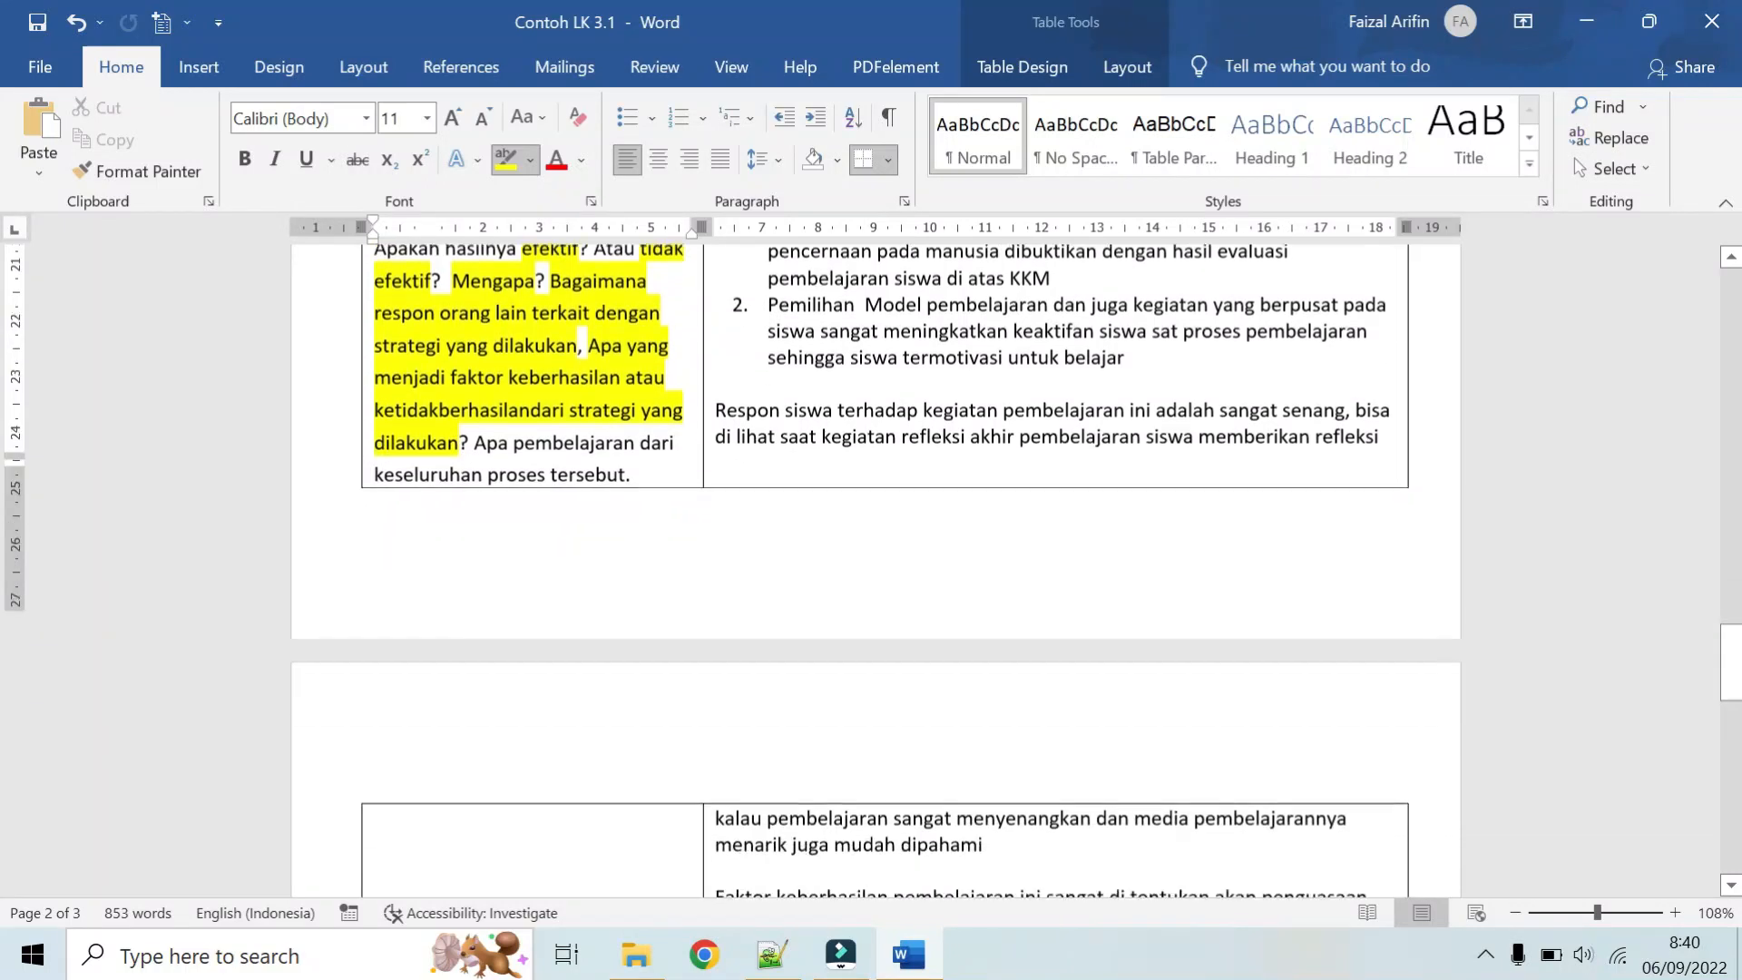
{"action": "scroll", "coordinate": [490, 453], "scroll_direction": "down", "scroll_amount": 1}
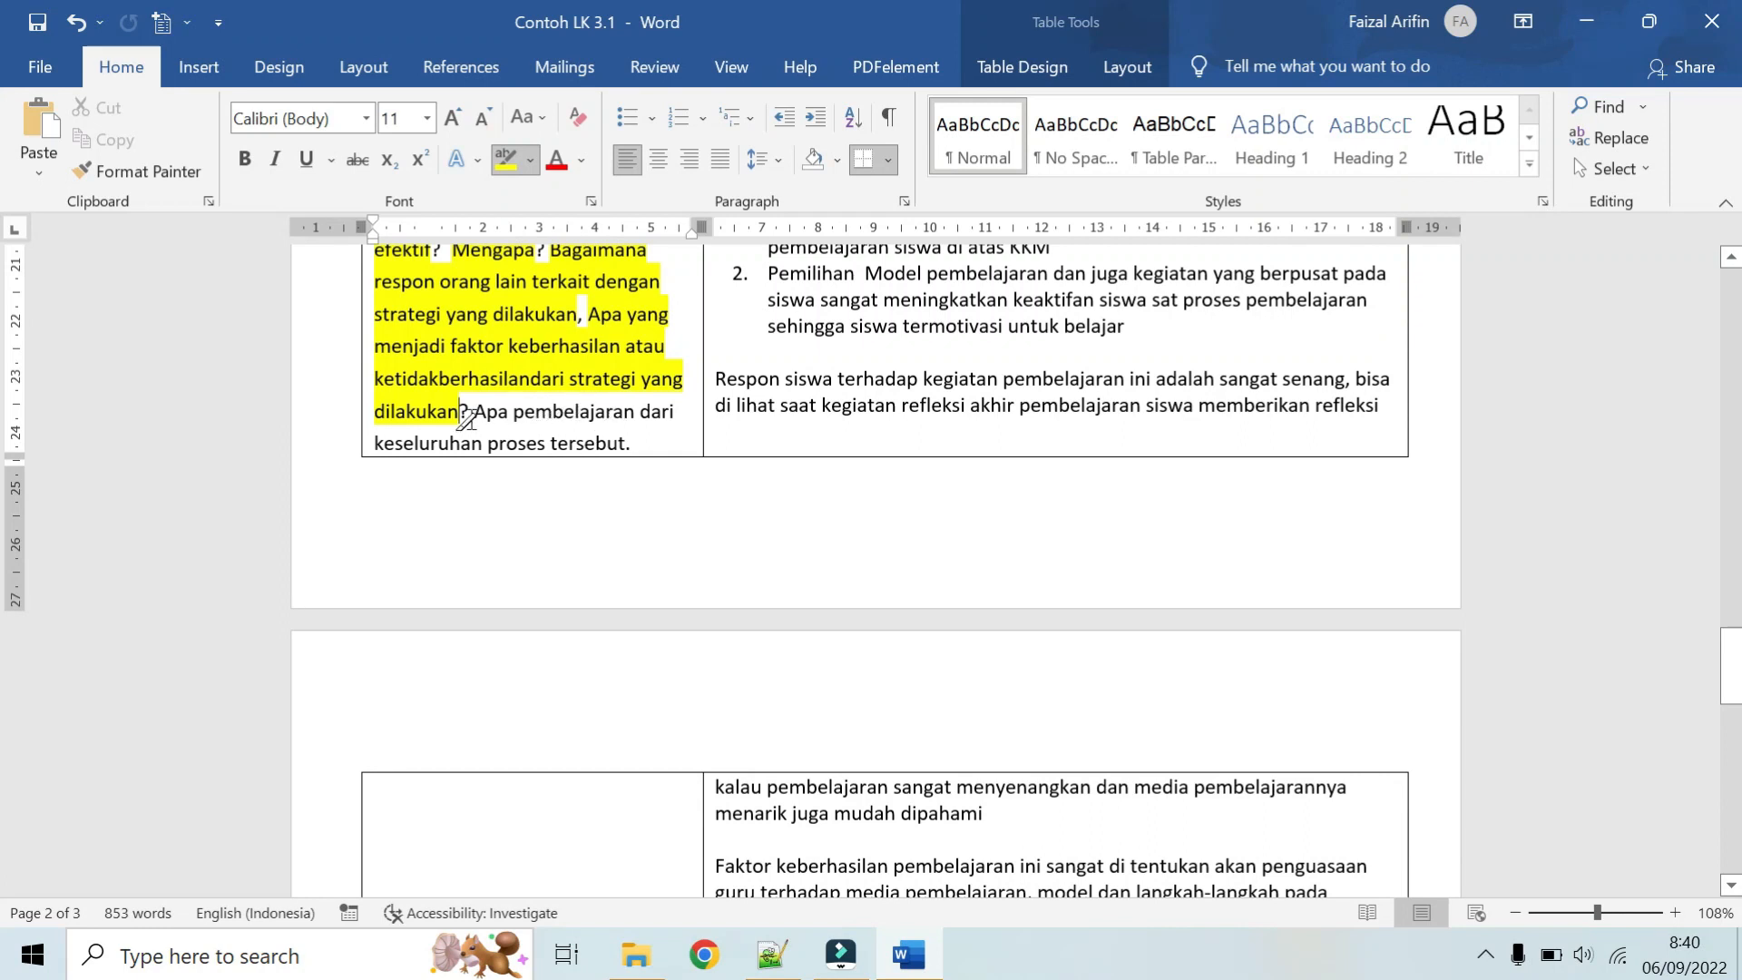
{"action": "mouse_move", "coordinate": [478, 415]}
{"action": "left_mouse_down"}
{"action": "mouse_move", "coordinate": [627, 416]}
{"action": "mouse_move", "coordinate": [606, 434]}
{"action": "left_mouse_up"}
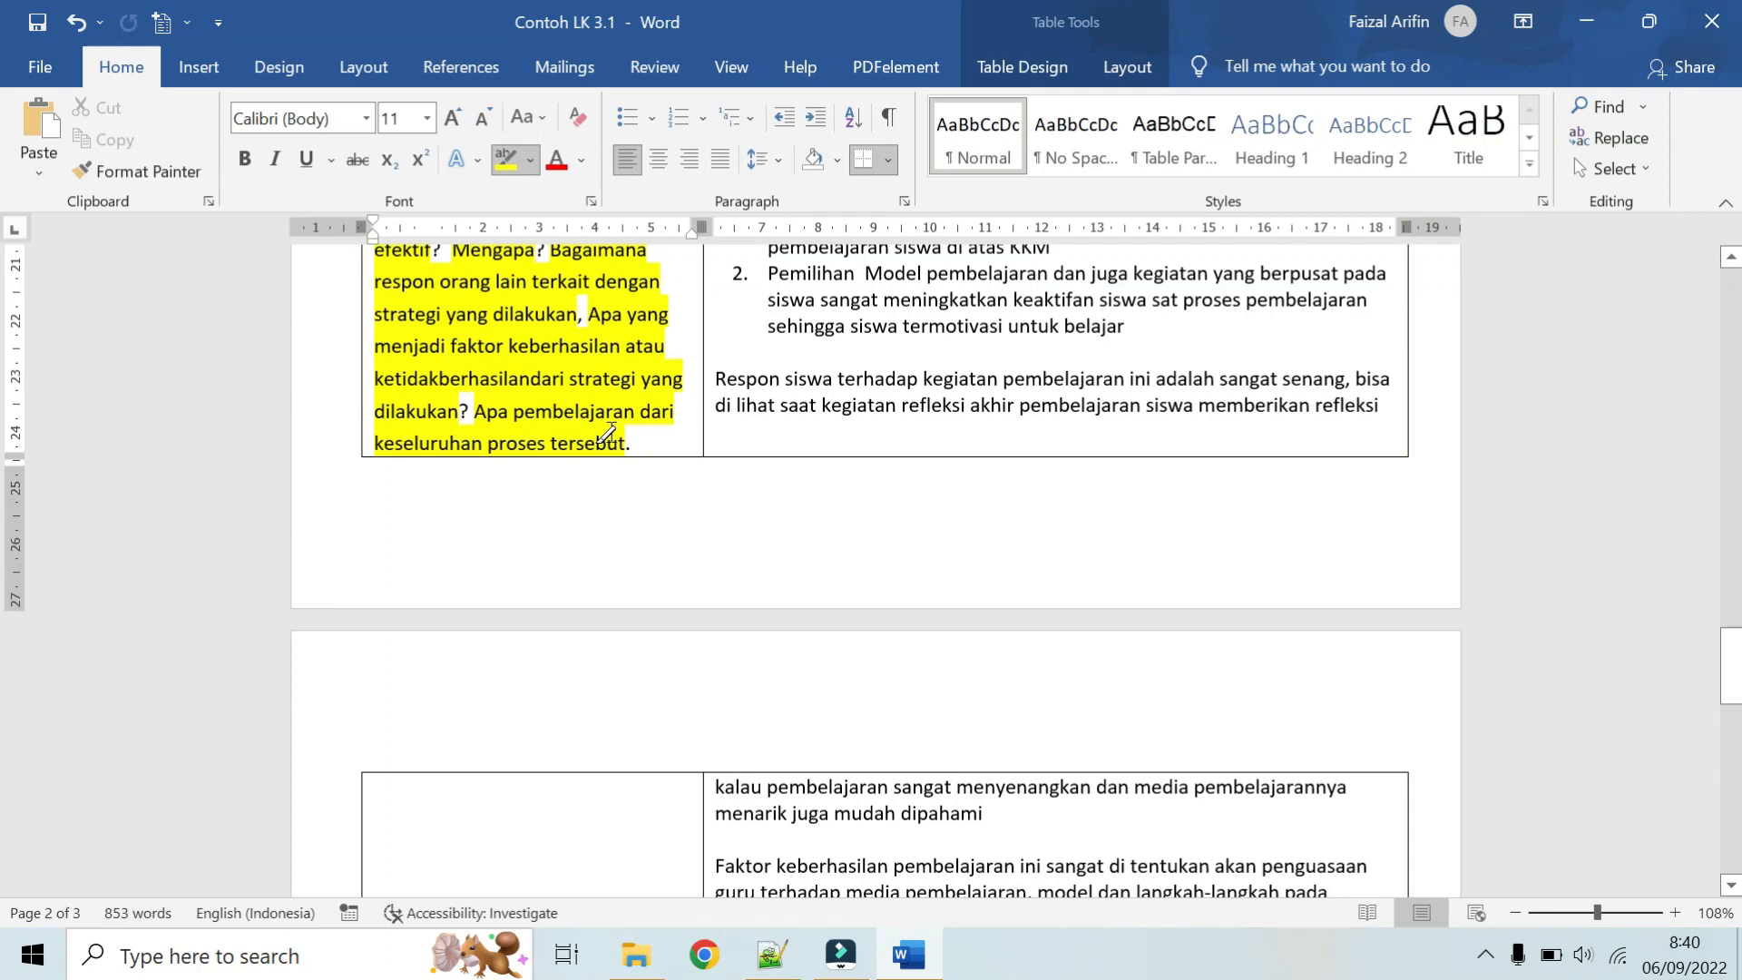
Step: Highlight the opening sentence of the Refleksi answer, from "Dampak dari aksi" to "dapat dilihat dari", and turn off the text highlighter
{"action": "scroll", "coordinate": [606, 434], "scroll_direction": "up", "scroll_amount": 4}
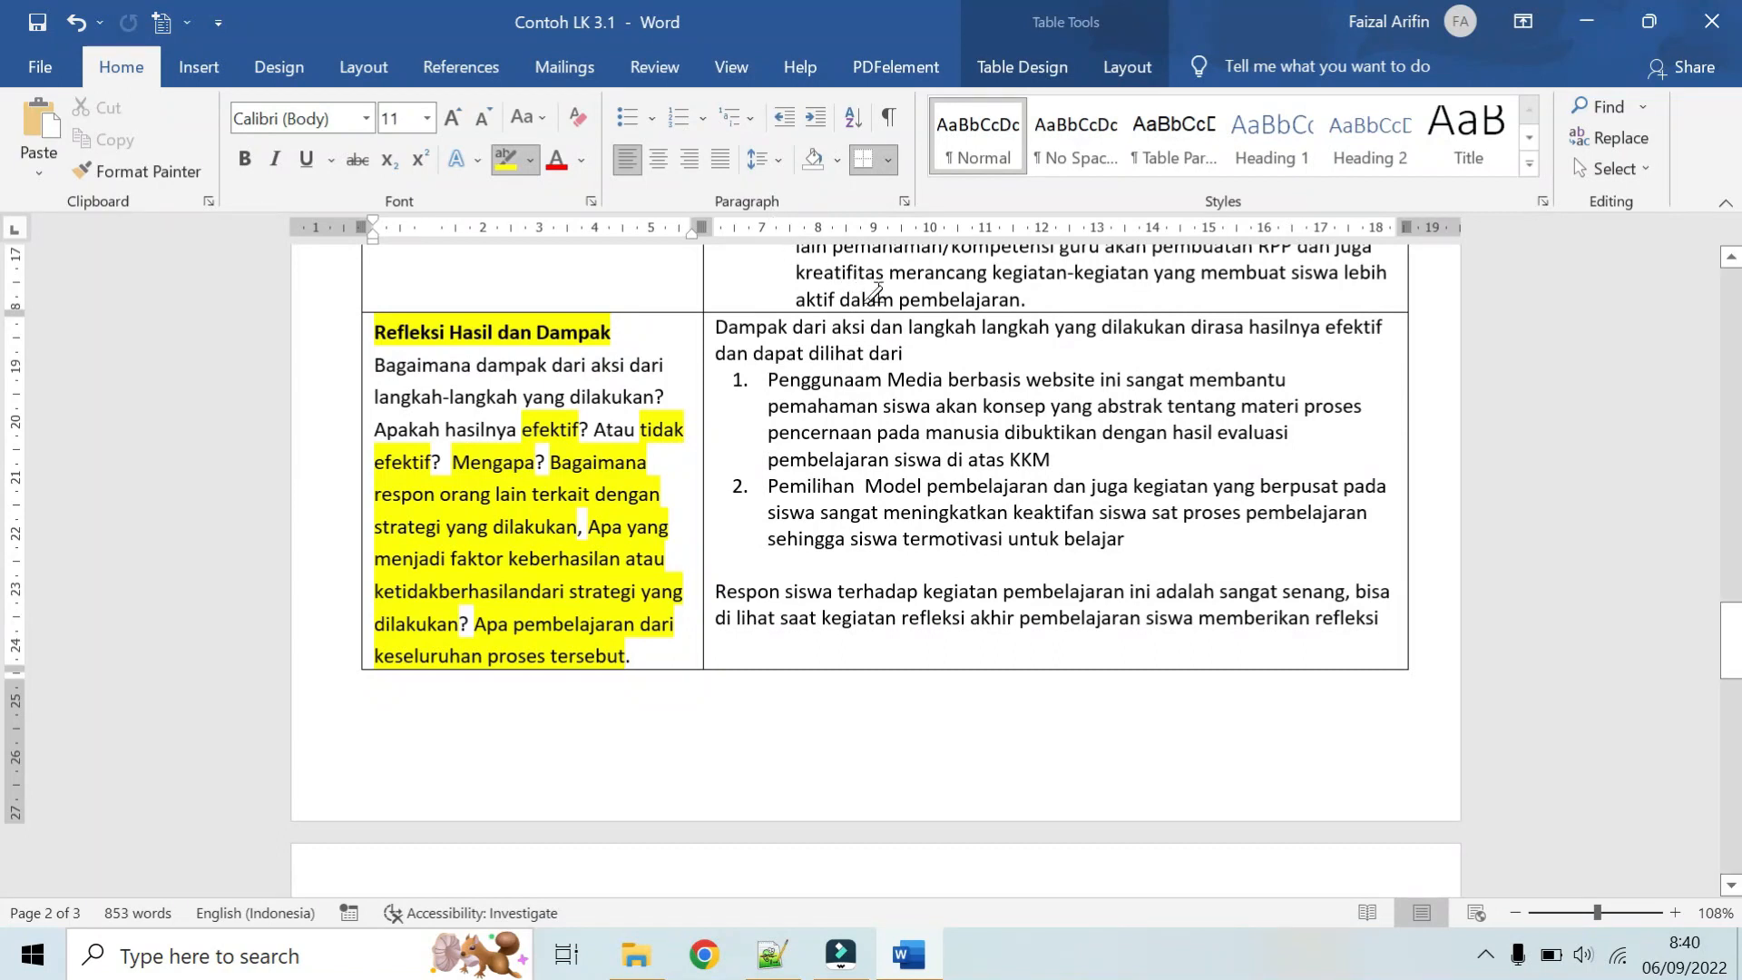
{"action": "scroll", "coordinate": [982, 386], "scroll_direction": "up", "scroll_amount": 1}
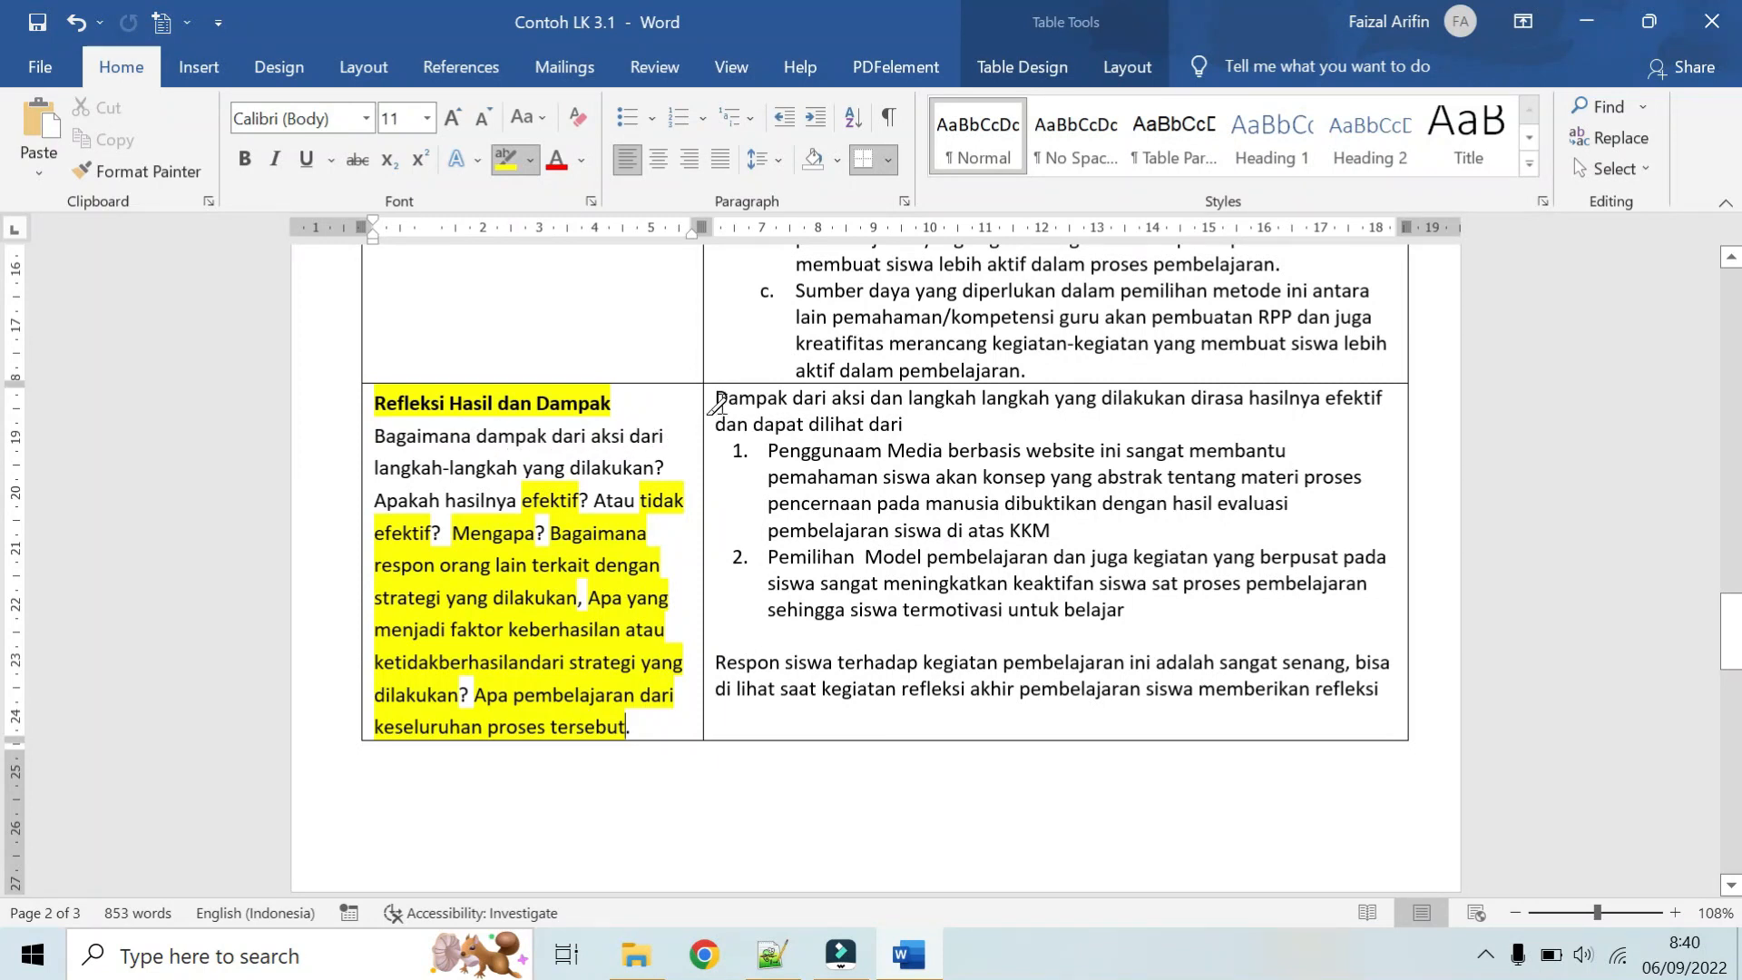
{"action": "mouse_move", "coordinate": [710, 406]}
{"action": "left_mouse_down"}
{"action": "mouse_move", "coordinate": [1325, 399]}
{"action": "mouse_move", "coordinate": [978, 423]}
{"action": "left_mouse_up"}
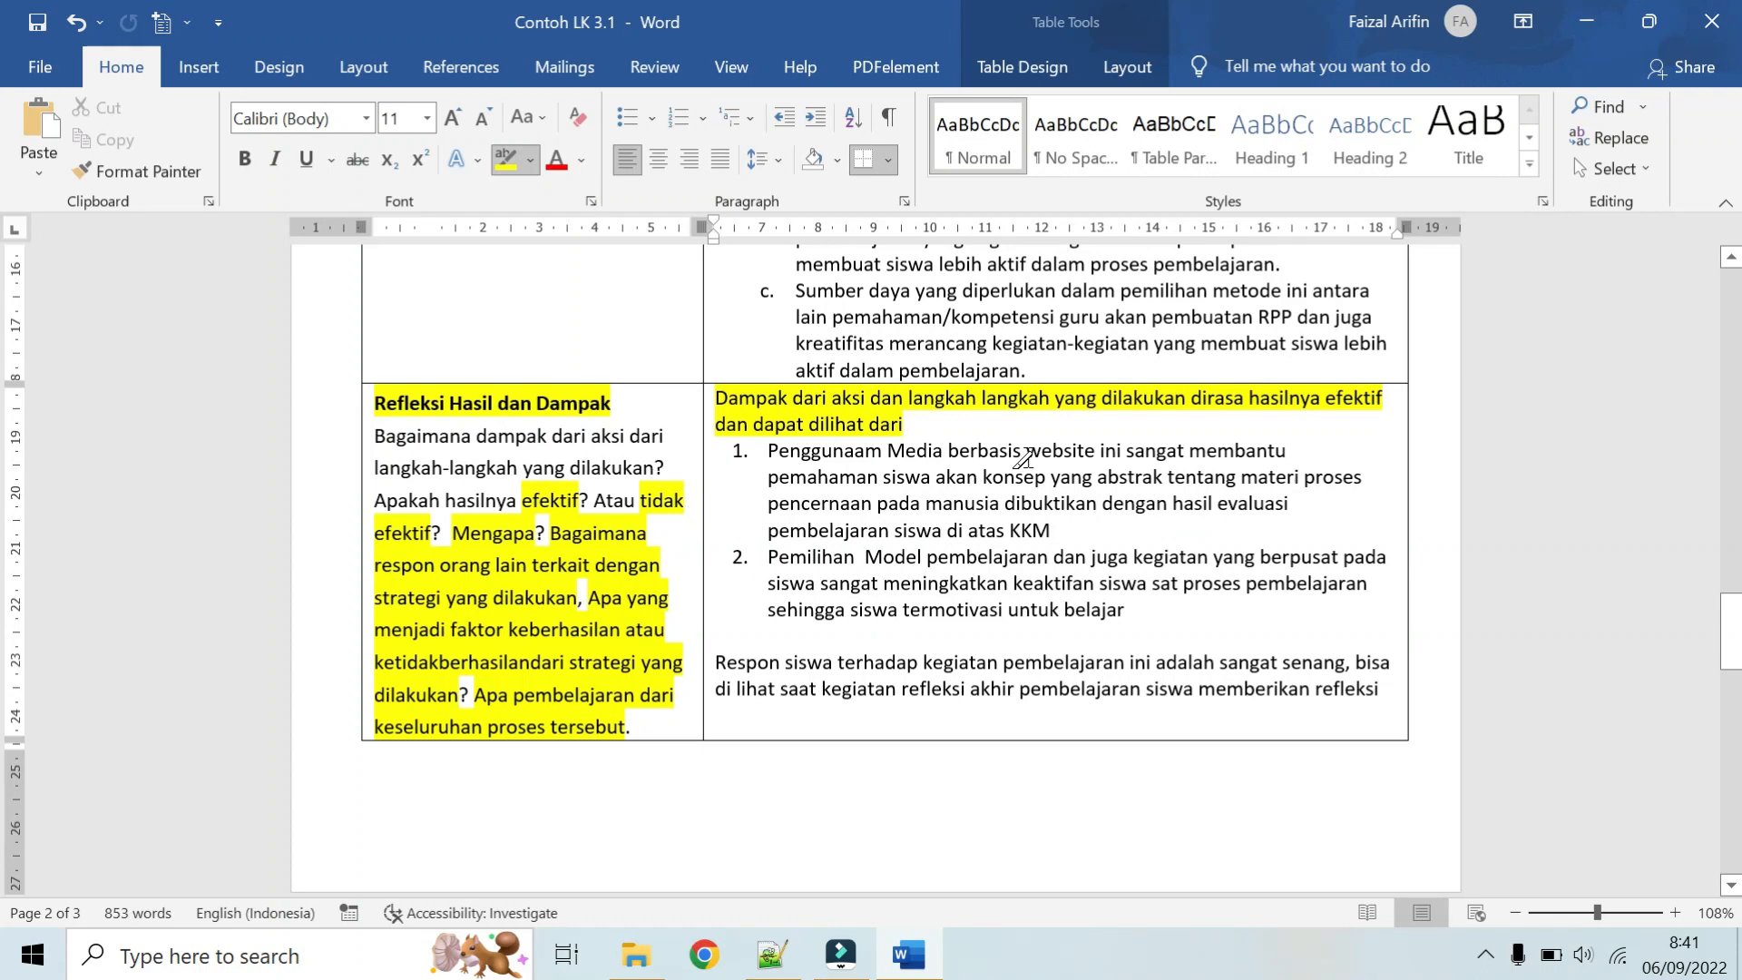
{"action": "left_click", "coordinate": [505, 159]}
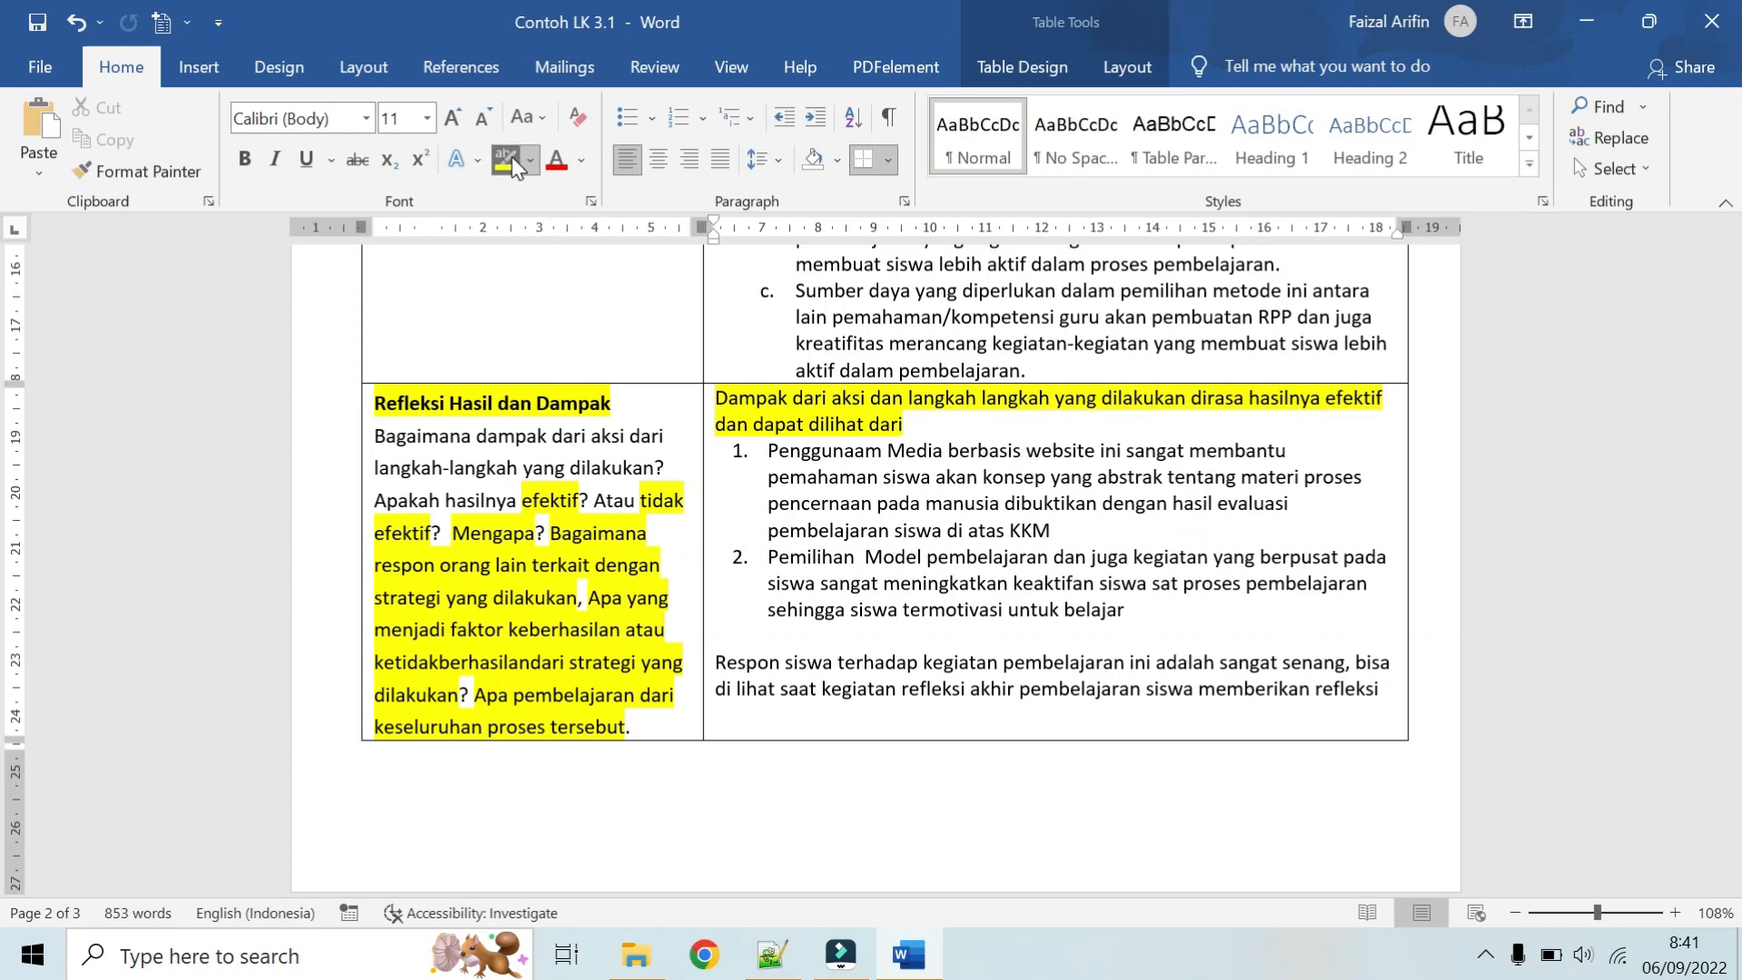
Step: Reword item 1 of the Refleksi answer to "Penggunaan alat peraga garis bilangan bulat" helping understanding of "materi pembagian bilangan bulat"
{"action": "left_click", "coordinate": [981, 446]}
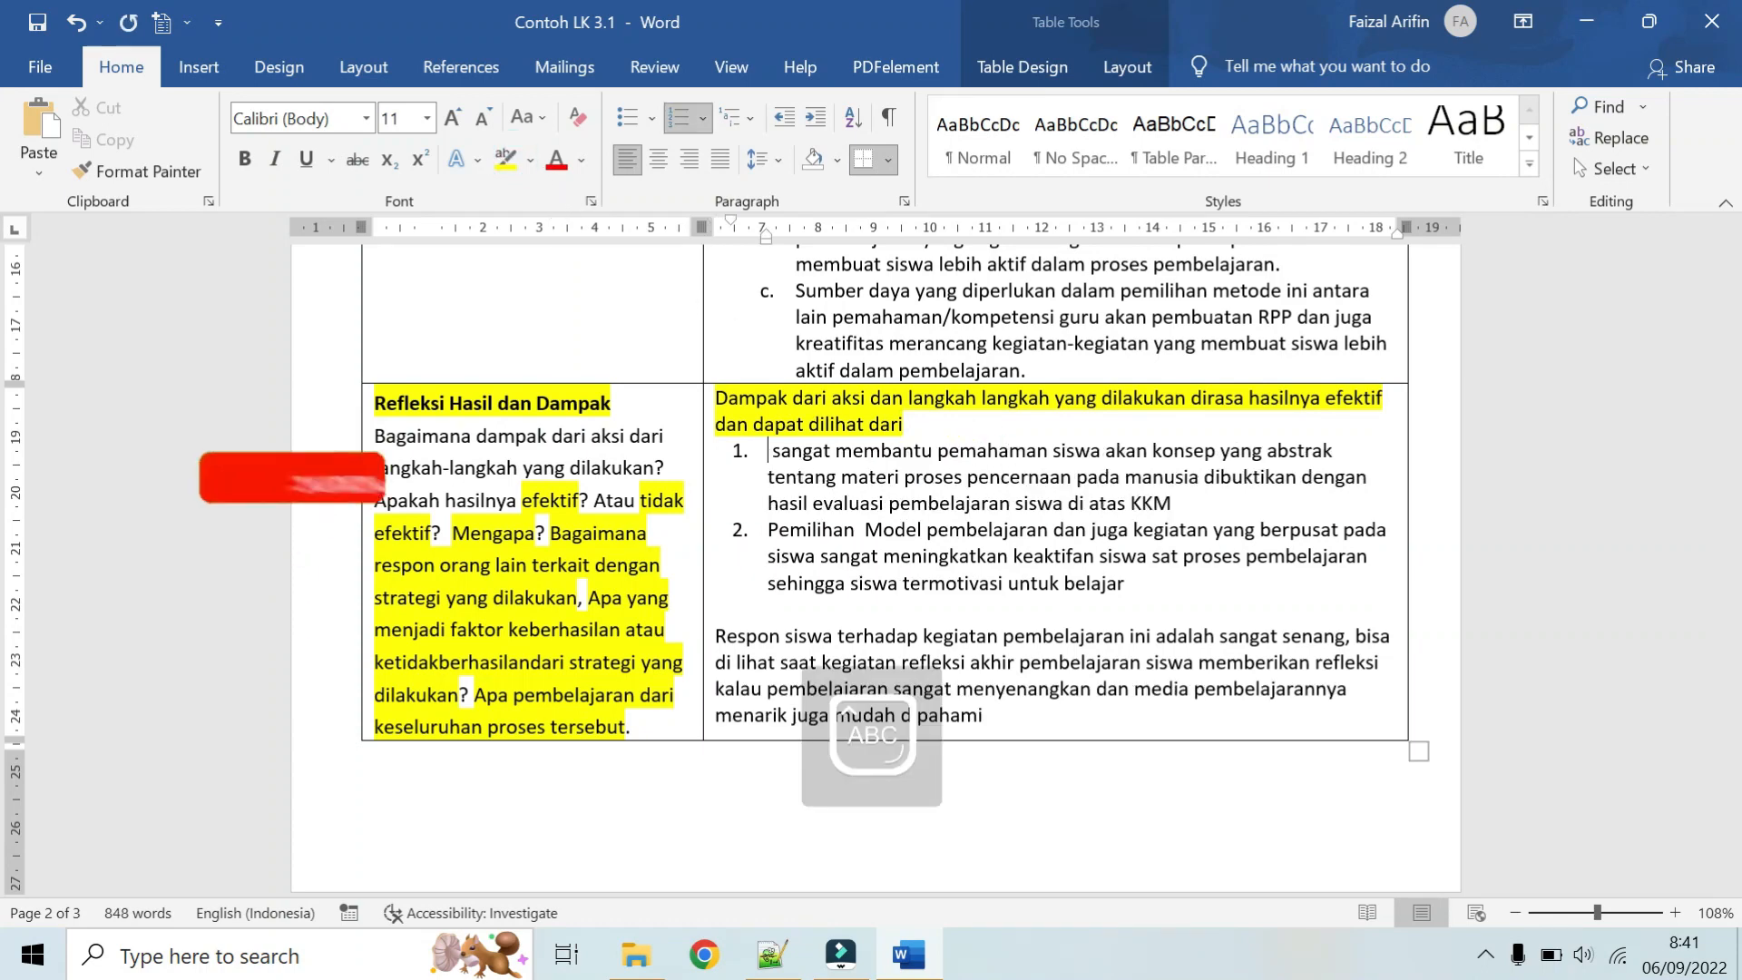
{"action": "type", "text": "Penggunaan alat peraga garis"}
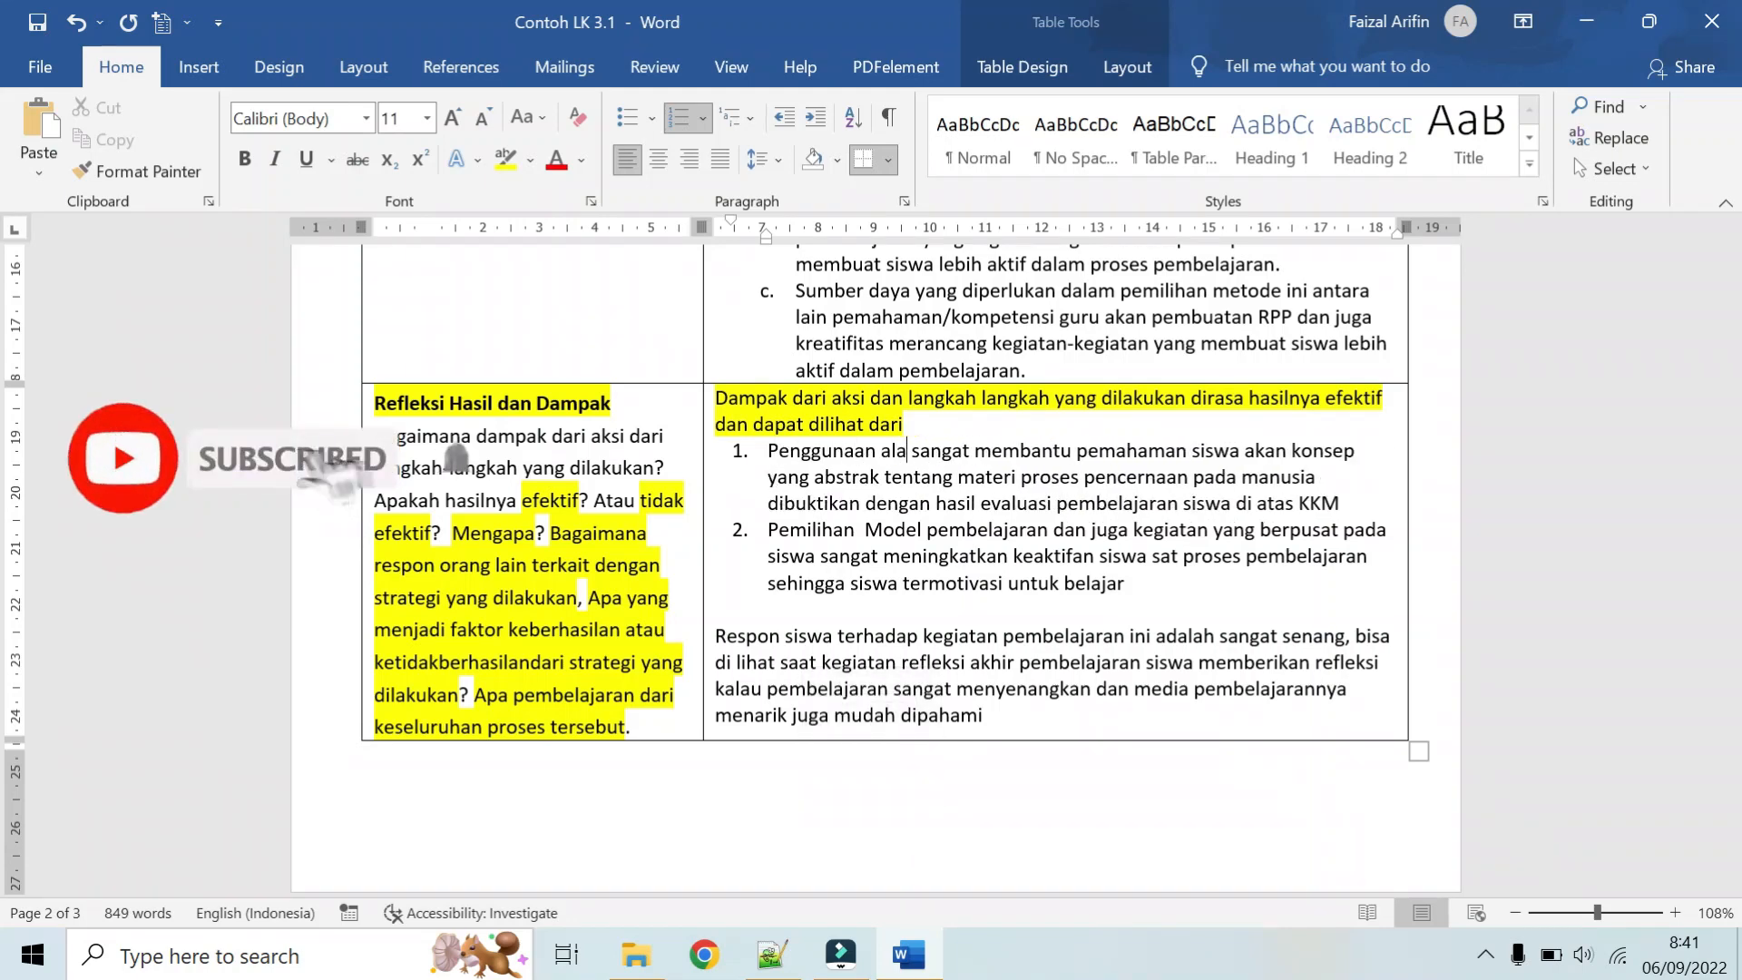
{"action": "type", "text": "bilangan bulat"}
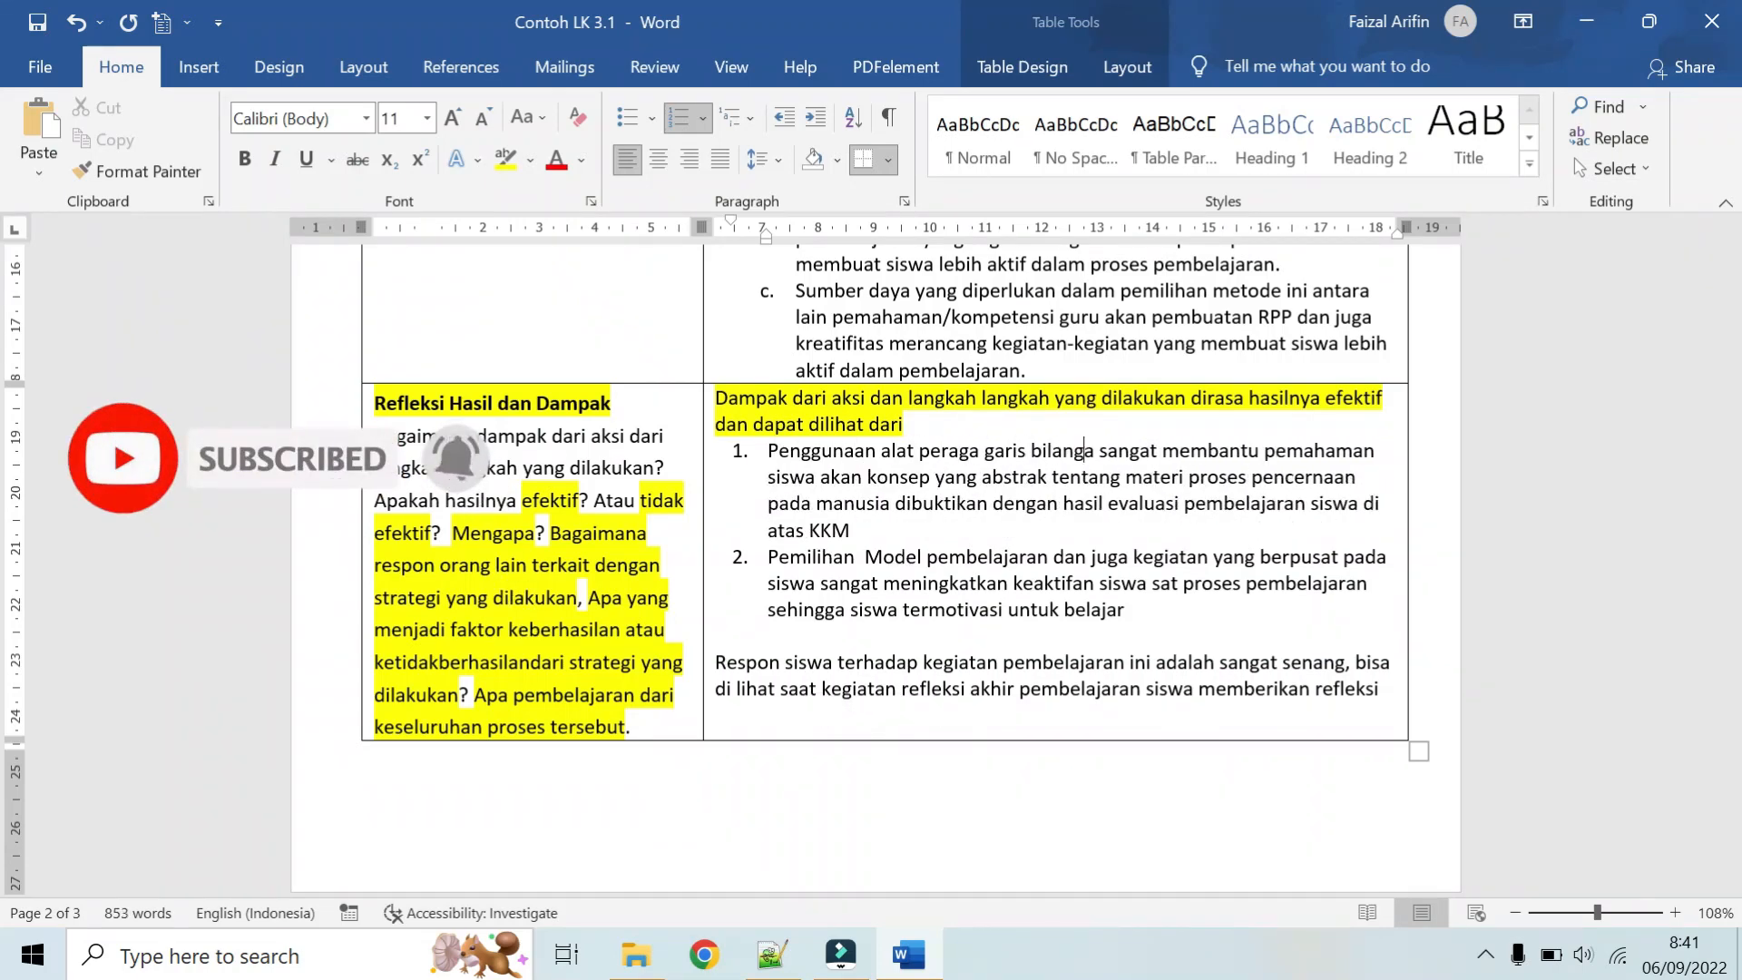
{"action": "left_click_drag", "start_coordinate": [982, 477], "coordinate": [1003, 504]}
{"action": "type", "text": "materi pembagian bilangan bulat dibuktikan"}
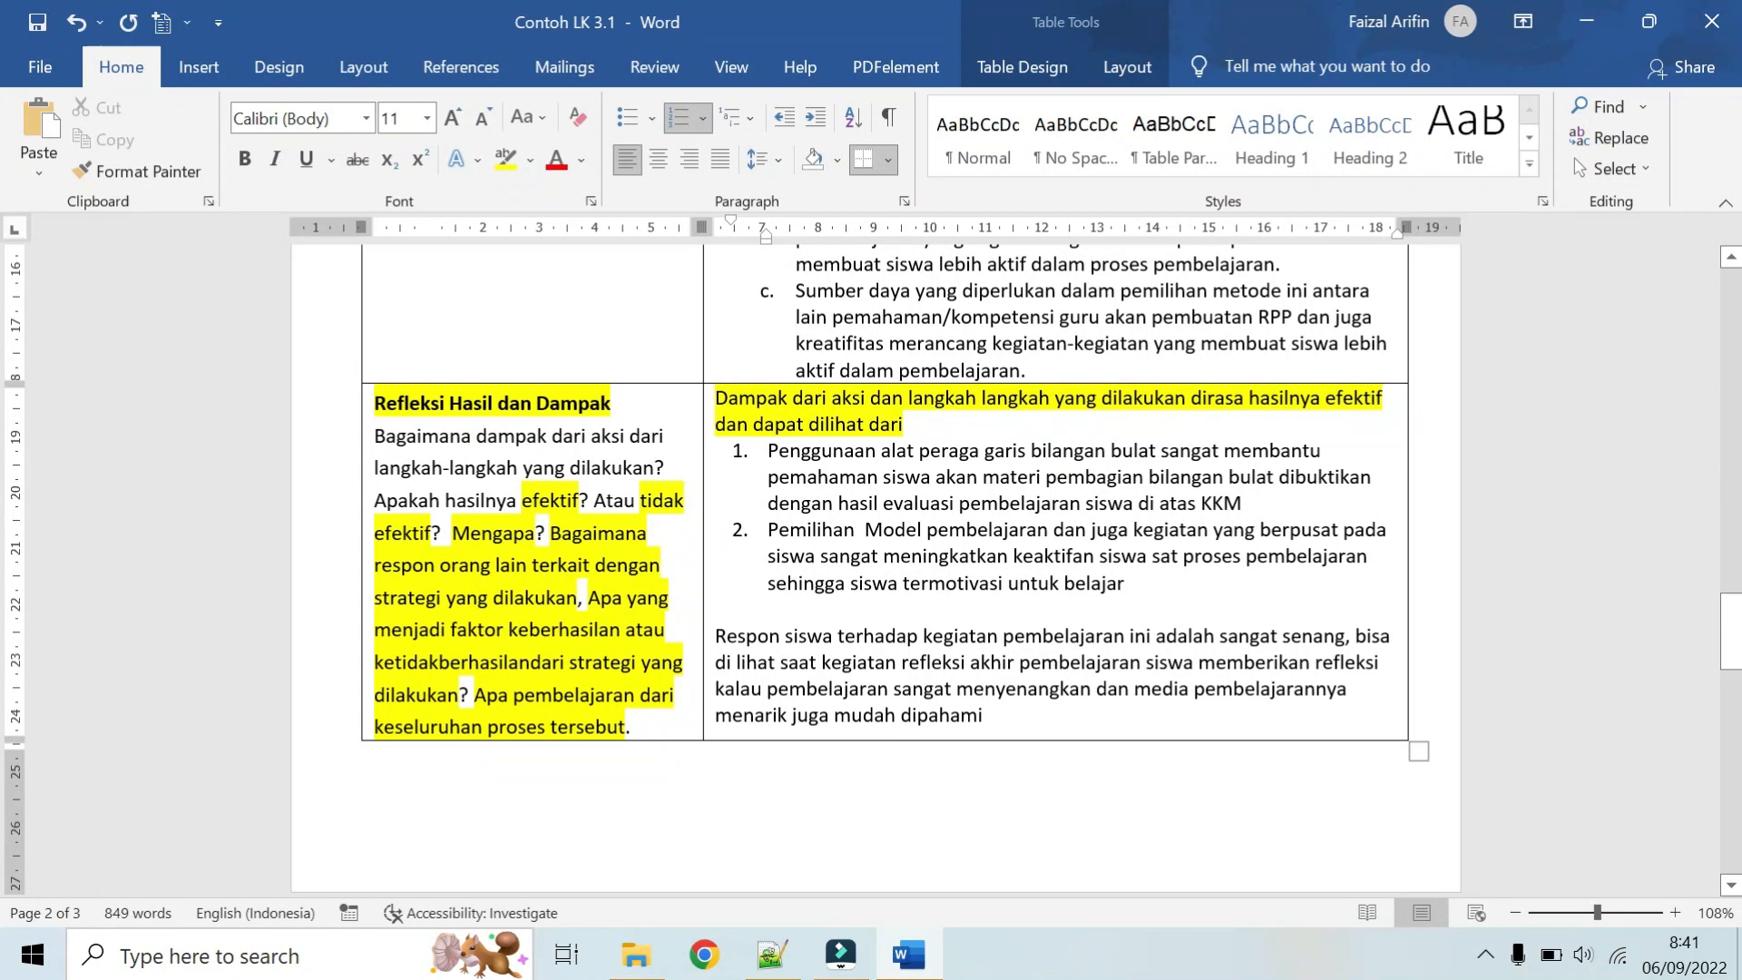
Step: Review the "dibuktikan dengan hasil evaluasi" clause of Refleksi item 1, and read through item 2 and the closing paragraph
{"action": "left_click_drag", "start_coordinate": [1275, 476], "coordinate": [1242, 503]}
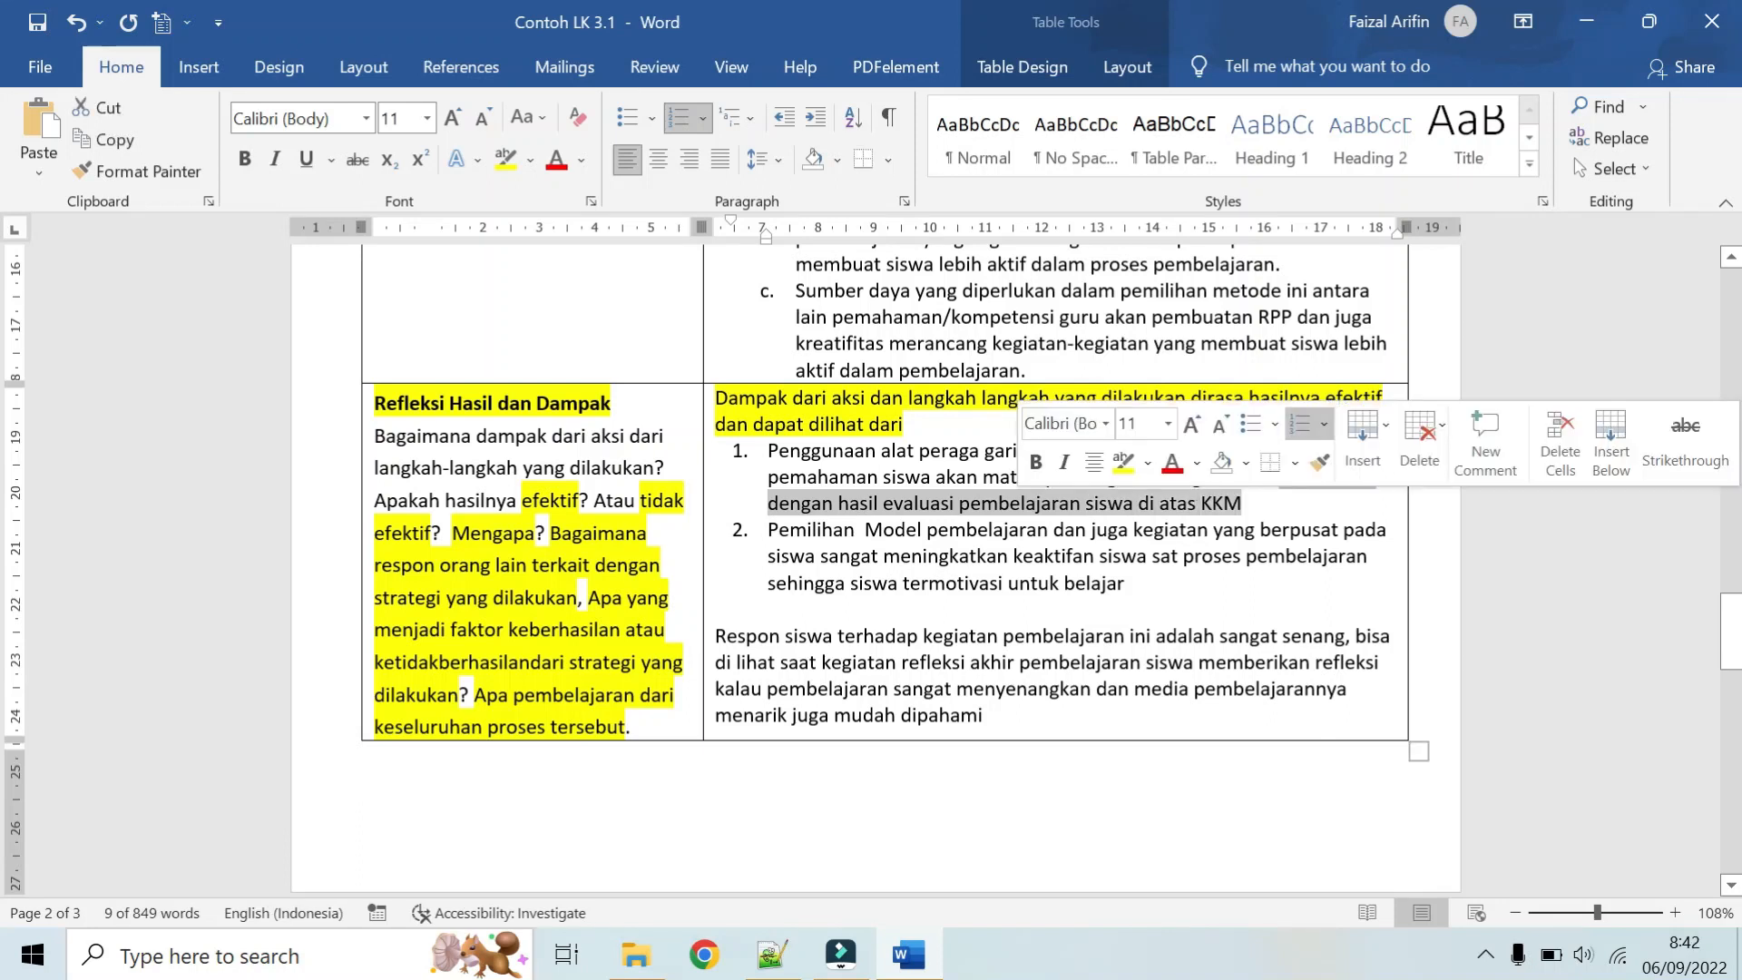
{"action": "scroll", "coordinate": [885, 527], "scroll_direction": "up", "scroll_amount": 1}
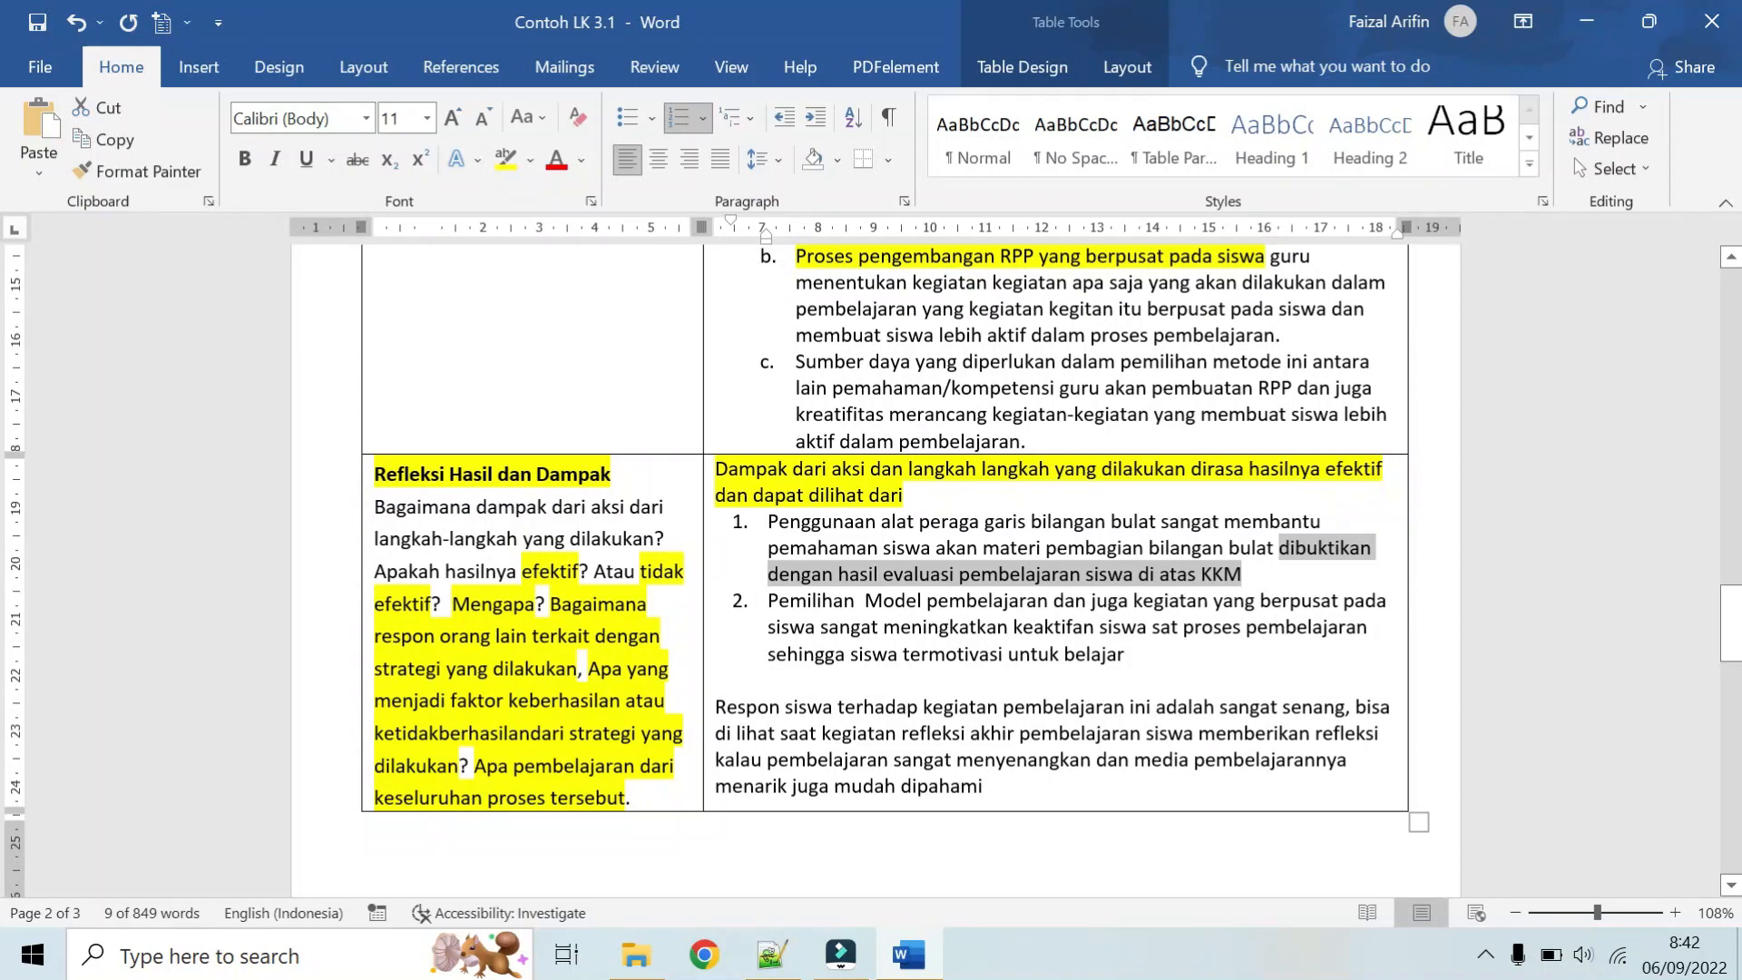
{"action": "scroll", "coordinate": [1202, 508], "scroll_direction": "down", "scroll_amount": 1}
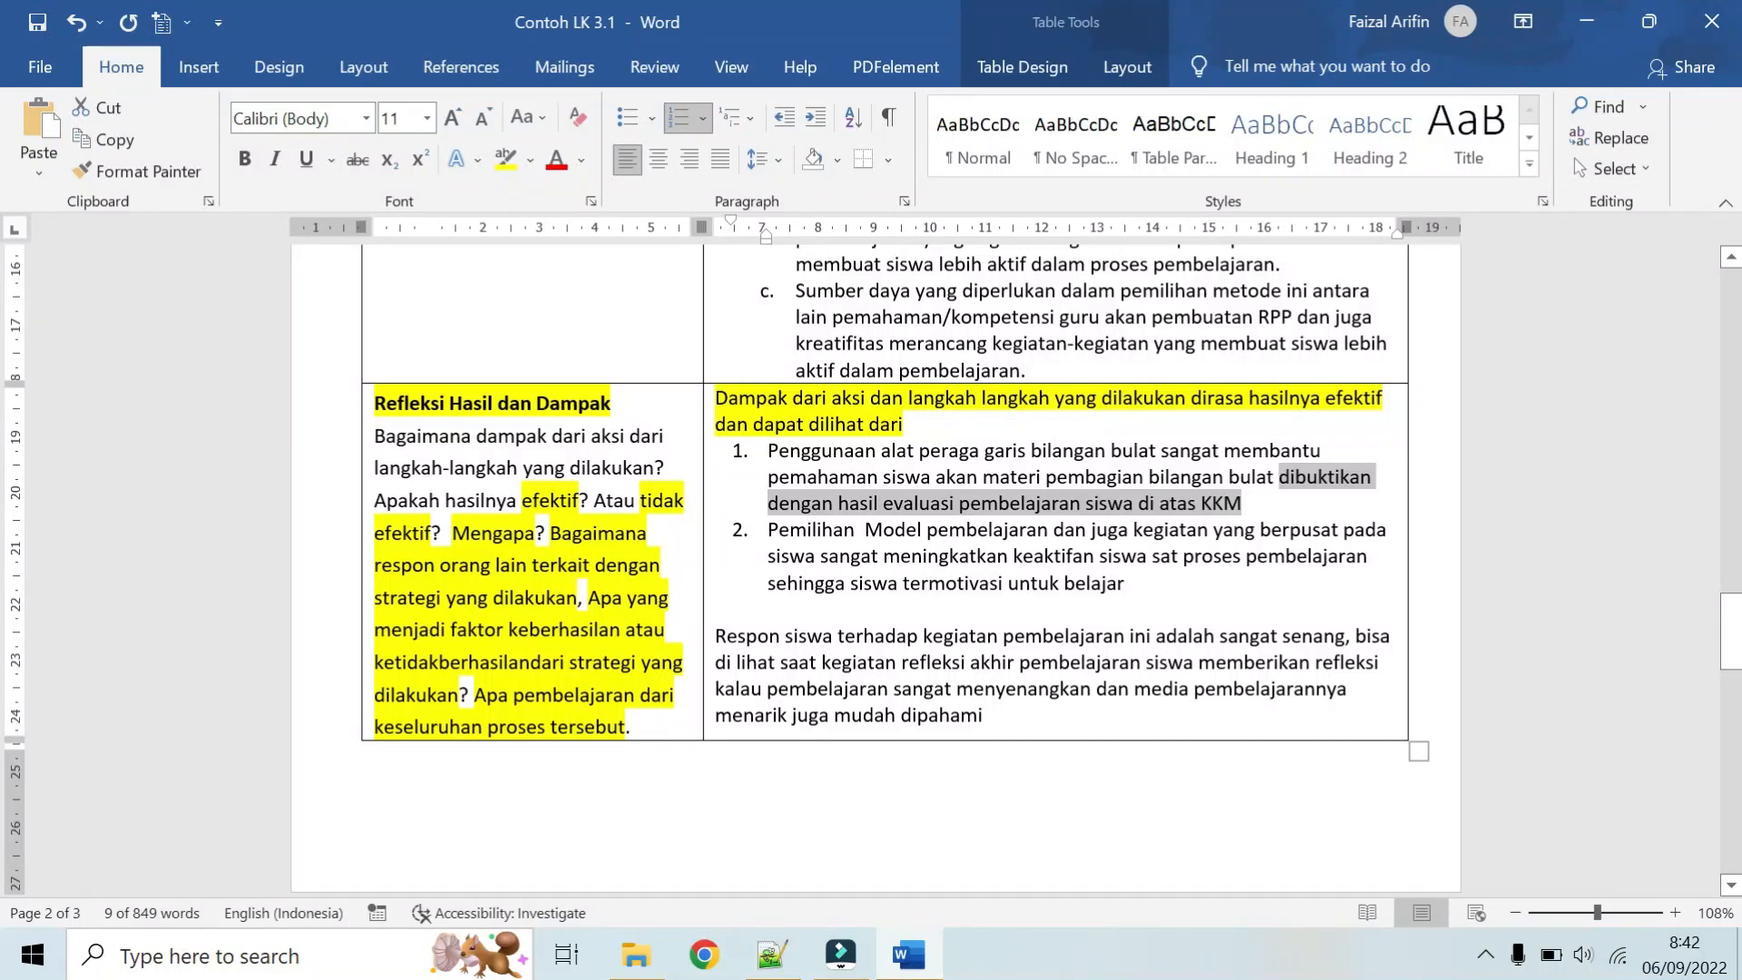
{"action": "scroll", "coordinate": [871, 545], "scroll_direction": "down", "scroll_amount": 1}
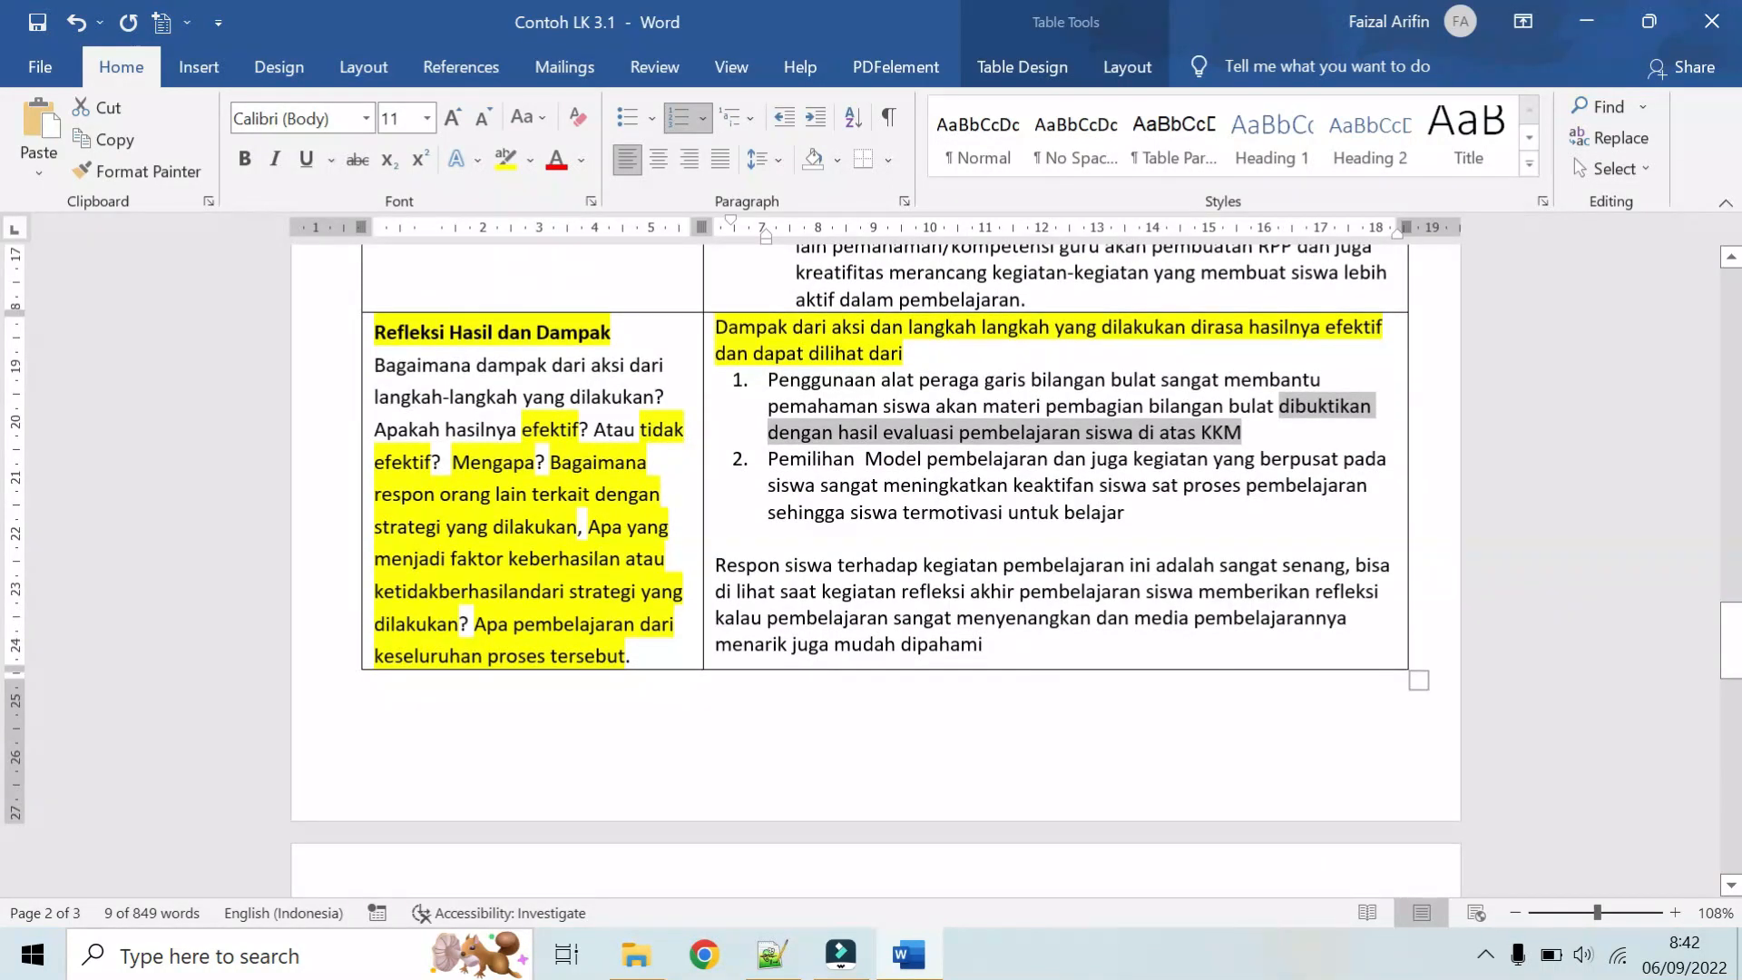
{"action": "left_click", "coordinate": [816, 485]}
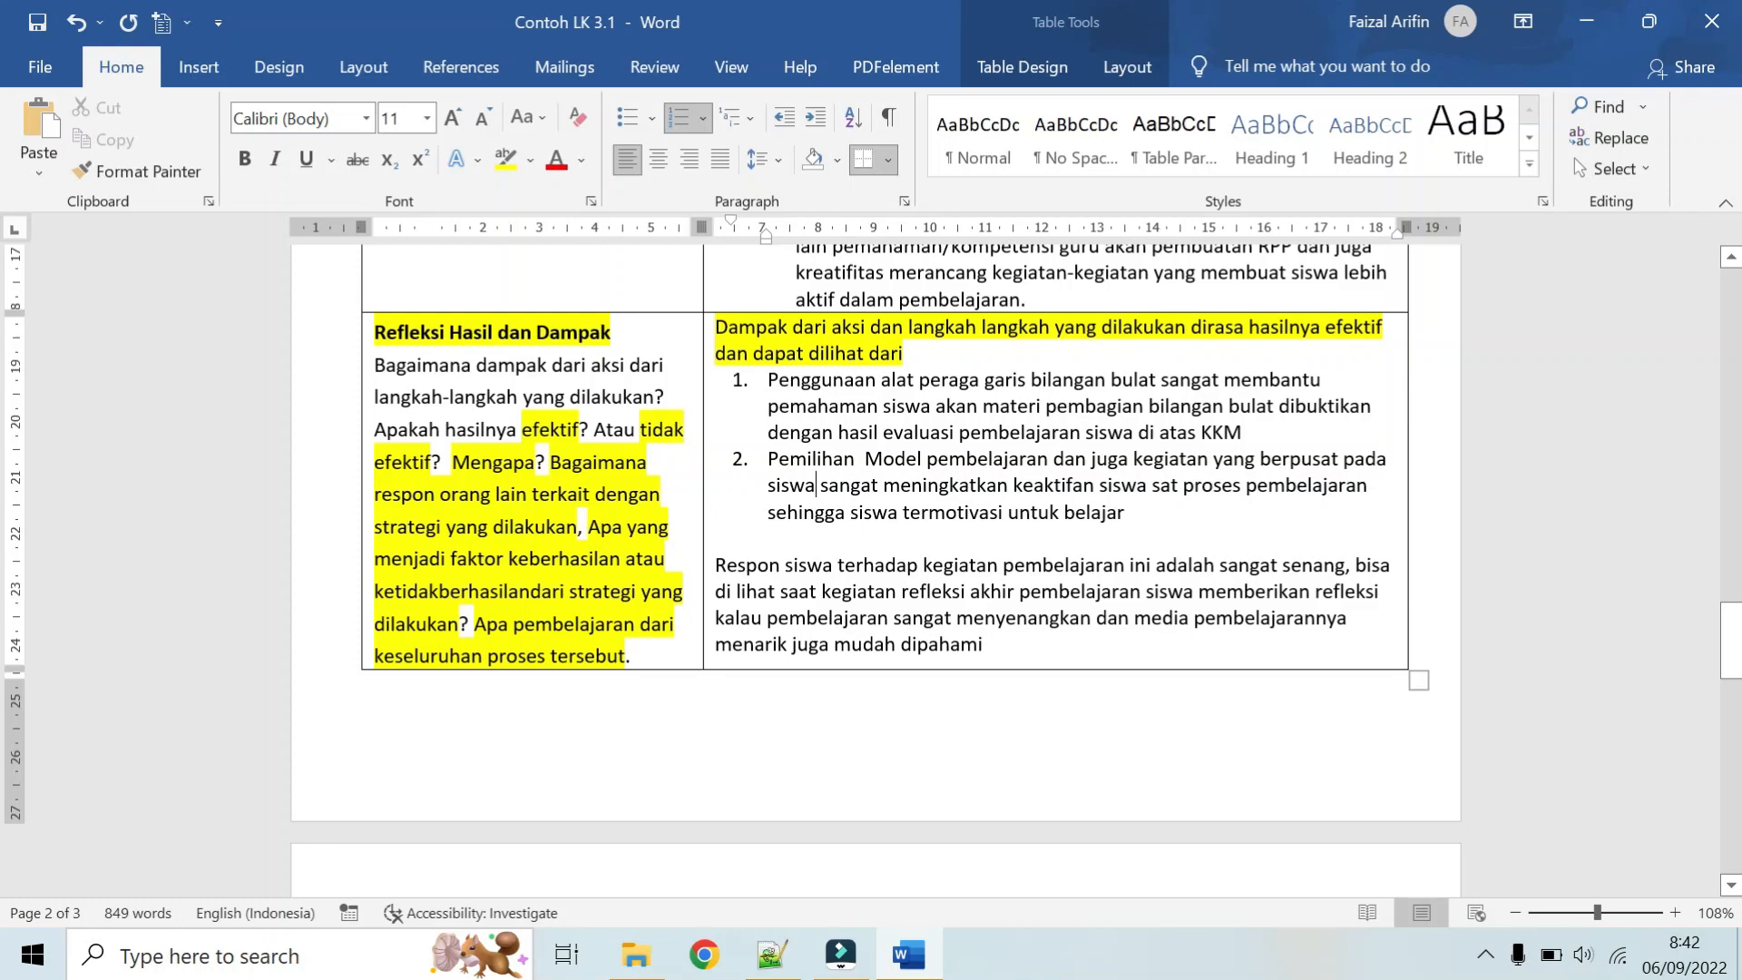
{"action": "scroll", "coordinate": [871, 454], "scroll_direction": "down", "scroll_amount": 1}
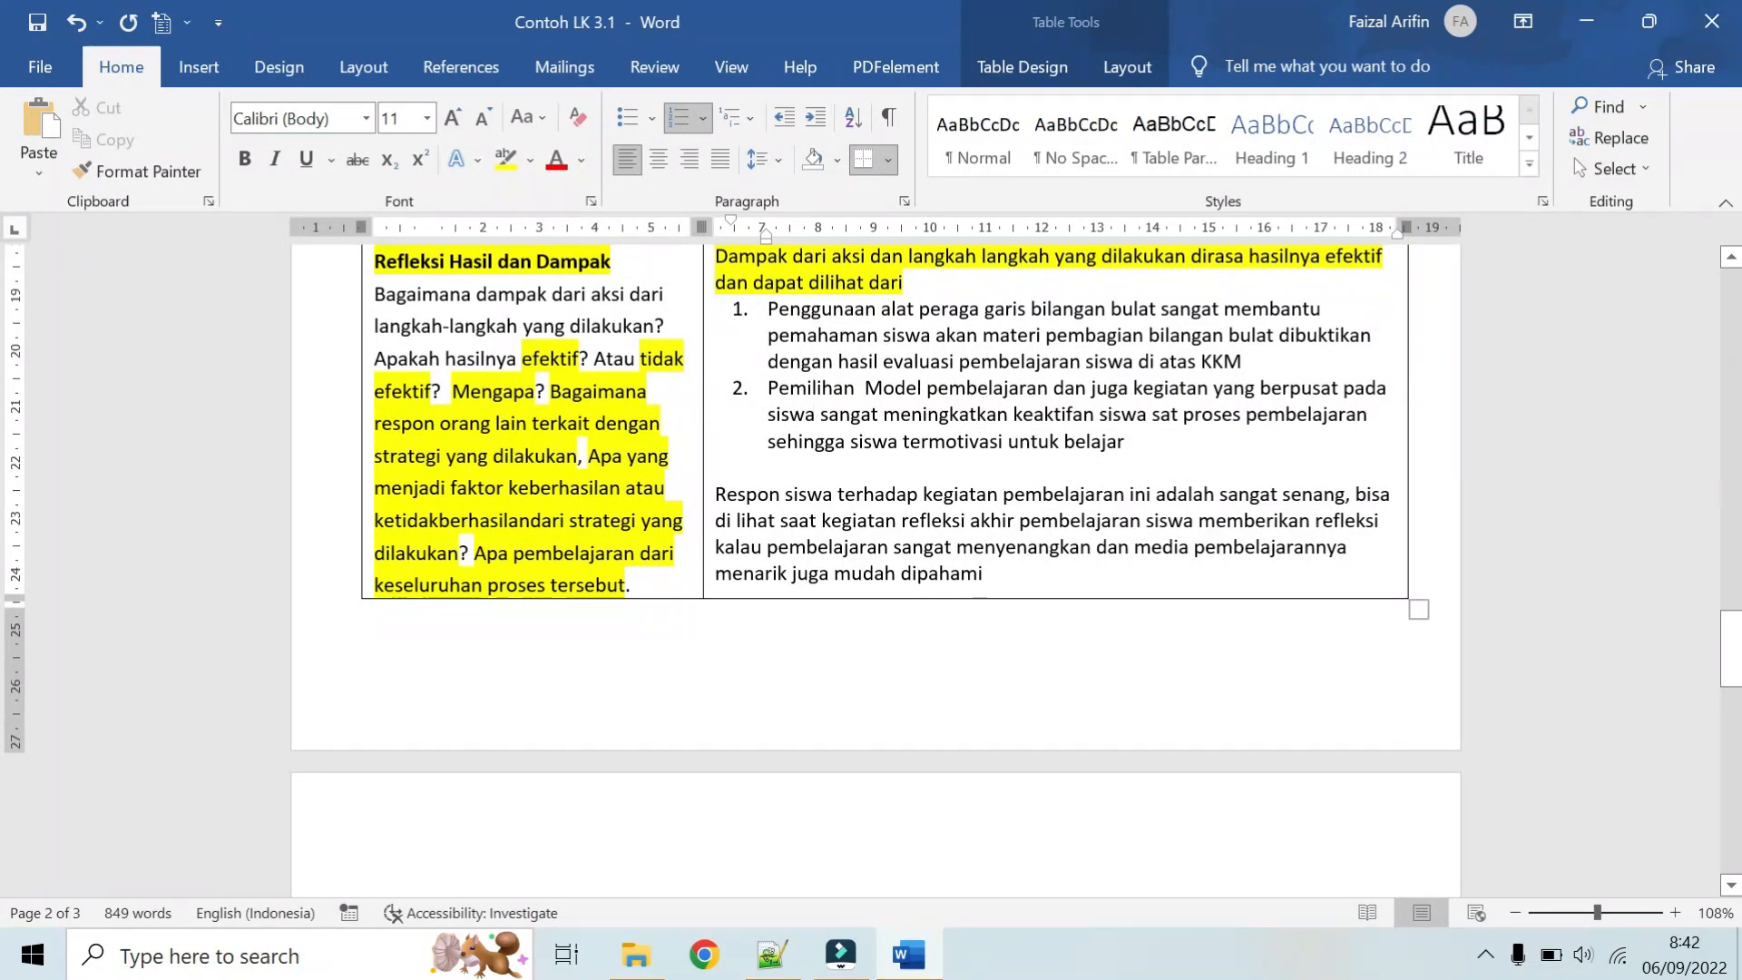
{"action": "scroll", "coordinate": [871, 454], "scroll_direction": "up", "scroll_amount": 1}
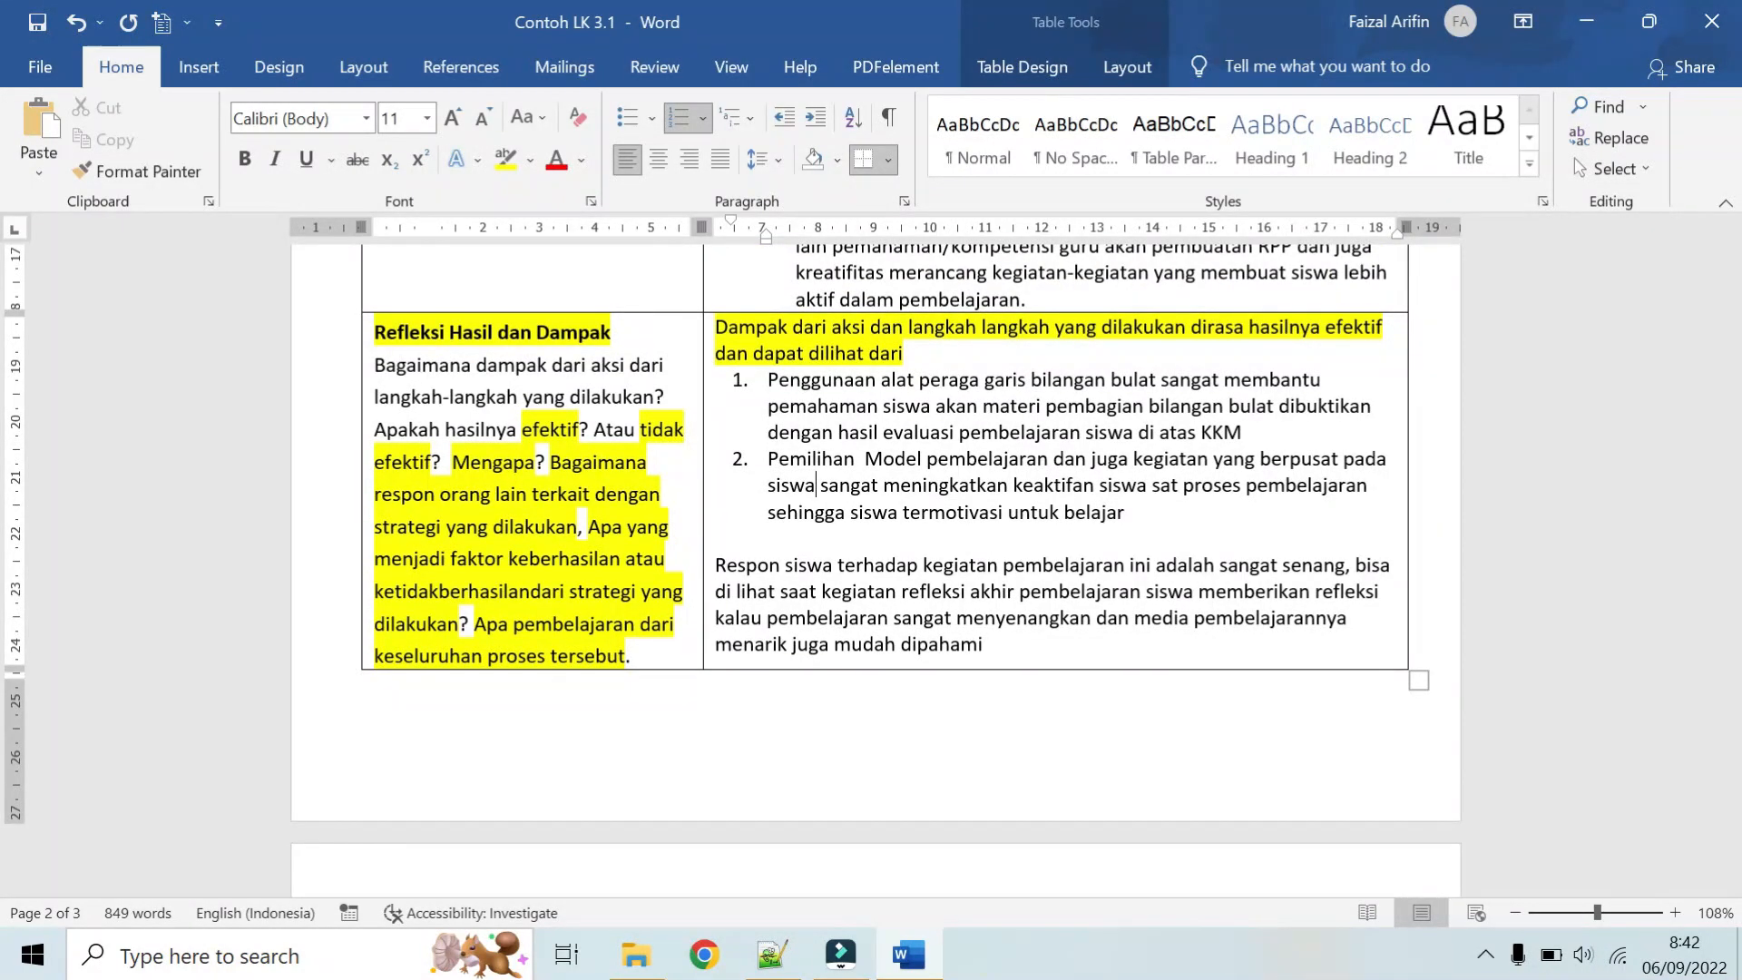
Step: Highlight "Model pembelajaran" and "kegiatan yang berpusat pada siswa" in item 2 of the Refleksi answer
{"action": "left_click", "coordinate": [506, 161]}
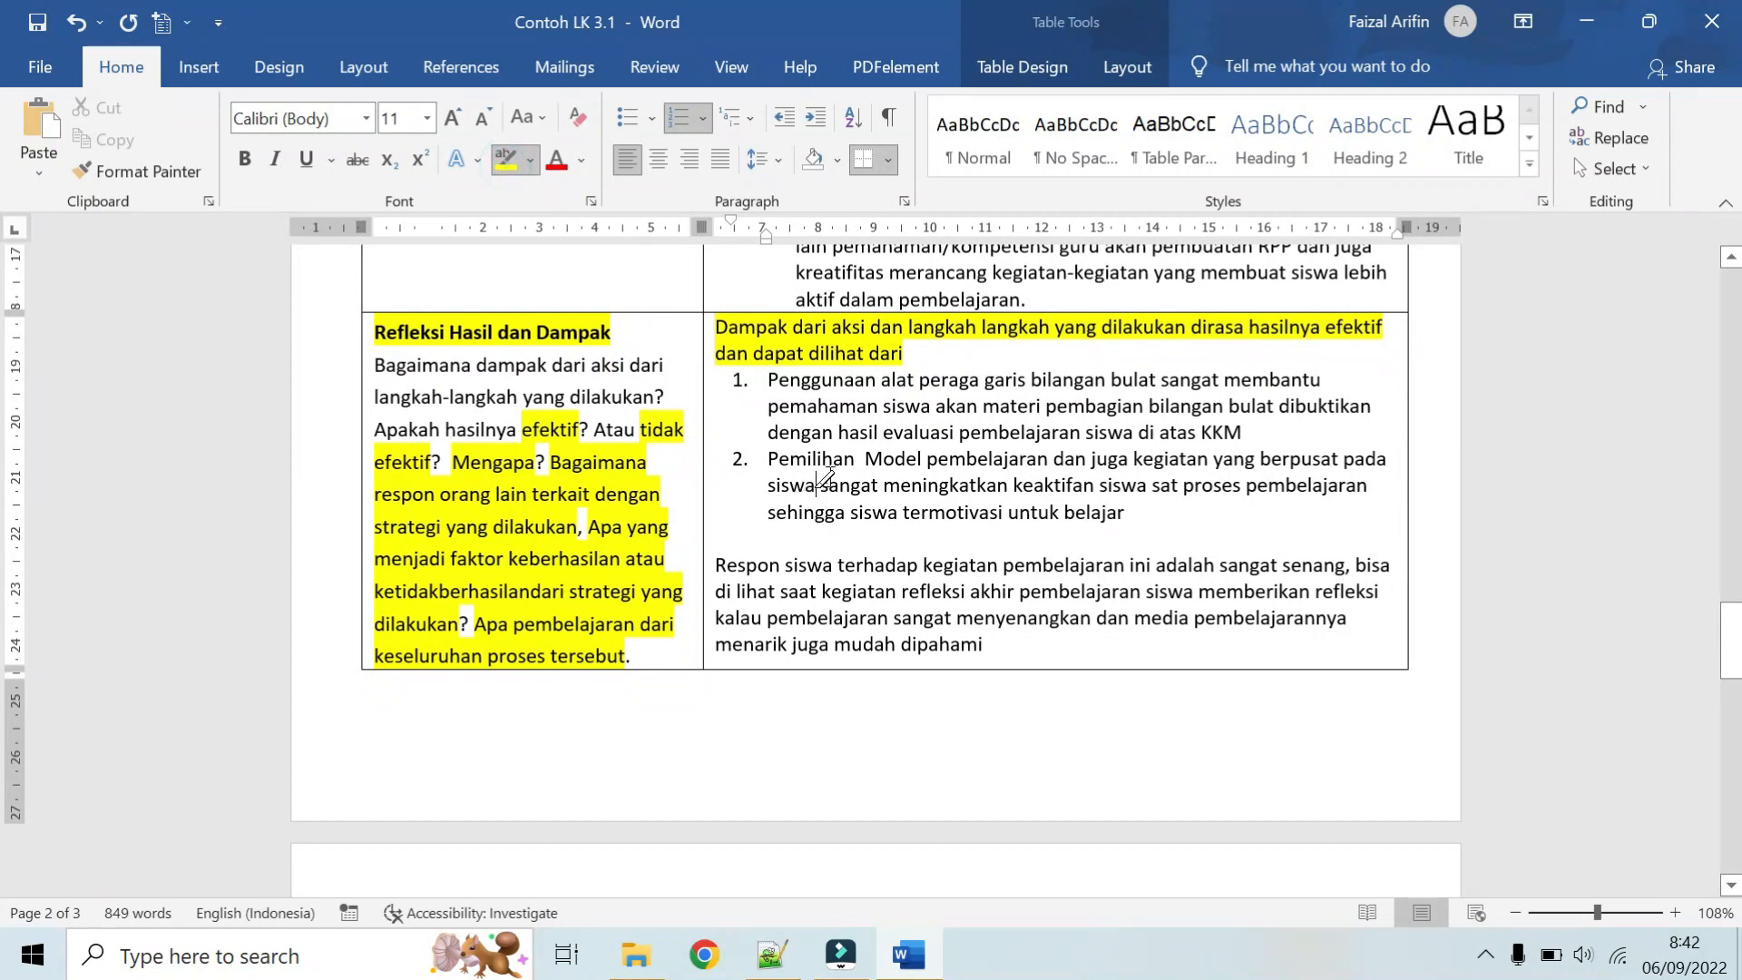
{"action": "mouse_move", "coordinate": [867, 459]}
{"action": "left_mouse_down"}
{"action": "mouse_move", "coordinate": [1046, 463]}
{"action": "mouse_move", "coordinate": [1020, 470]}
{"action": "left_mouse_up"}
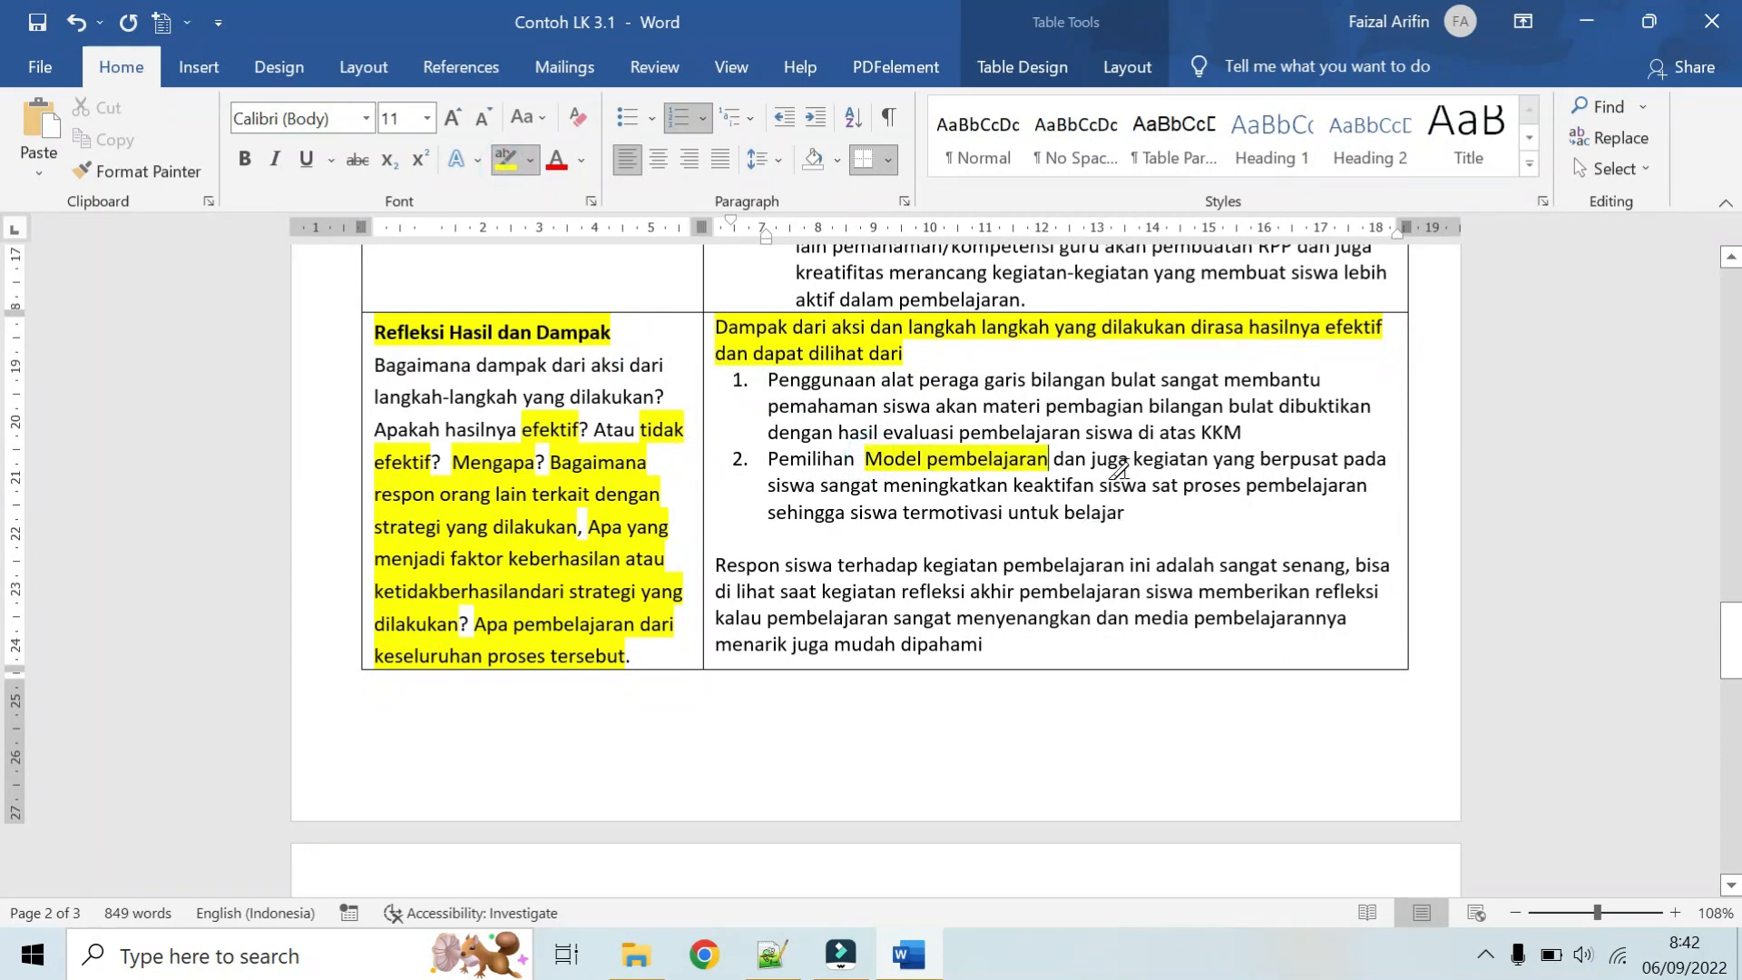
{"action": "mouse_move", "coordinate": [1134, 459]}
{"action": "left_mouse_down"}
{"action": "mouse_move", "coordinate": [1310, 463]}
{"action": "mouse_move", "coordinate": [819, 487]}
{"action": "left_mouse_up"}
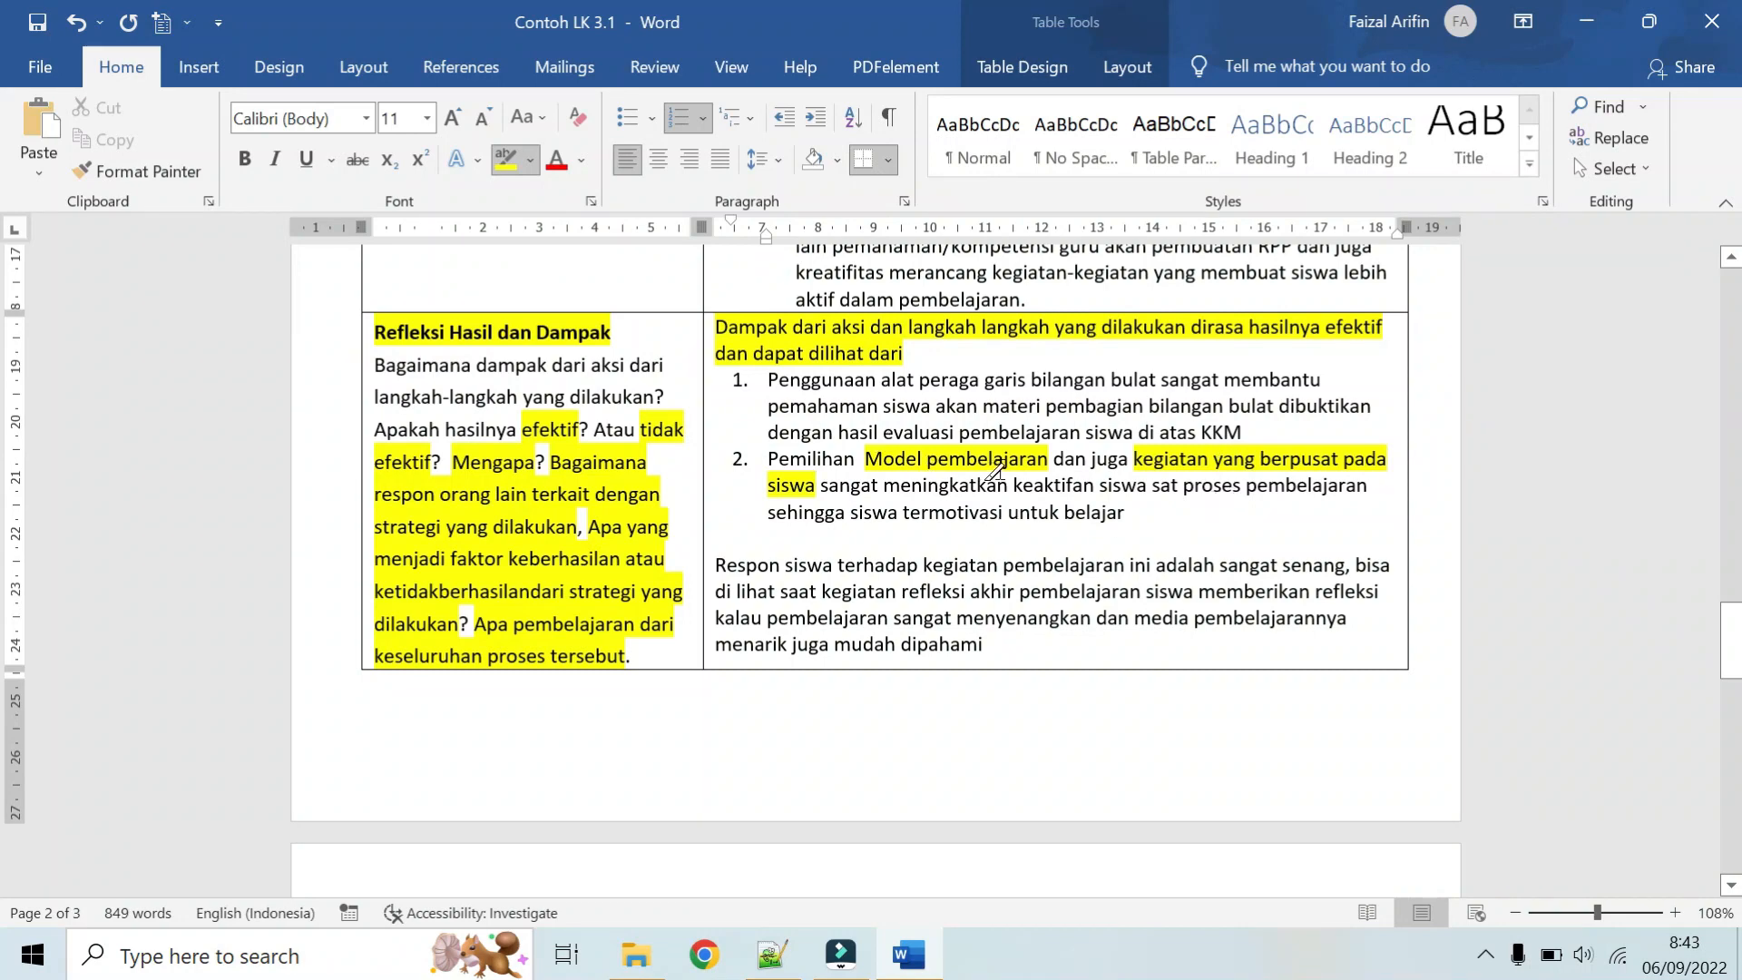
Step: Highlight "mengembangkan RPP dengan kegiatan yang berpusat pada siswa" in item 3a of the Aksi answer
{"action": "scroll", "coordinate": [1046, 489], "scroll_direction": "up", "scroll_amount": 3}
{"action": "scroll", "coordinate": [1045, 489], "scroll_direction": "up", "scroll_amount": 4}
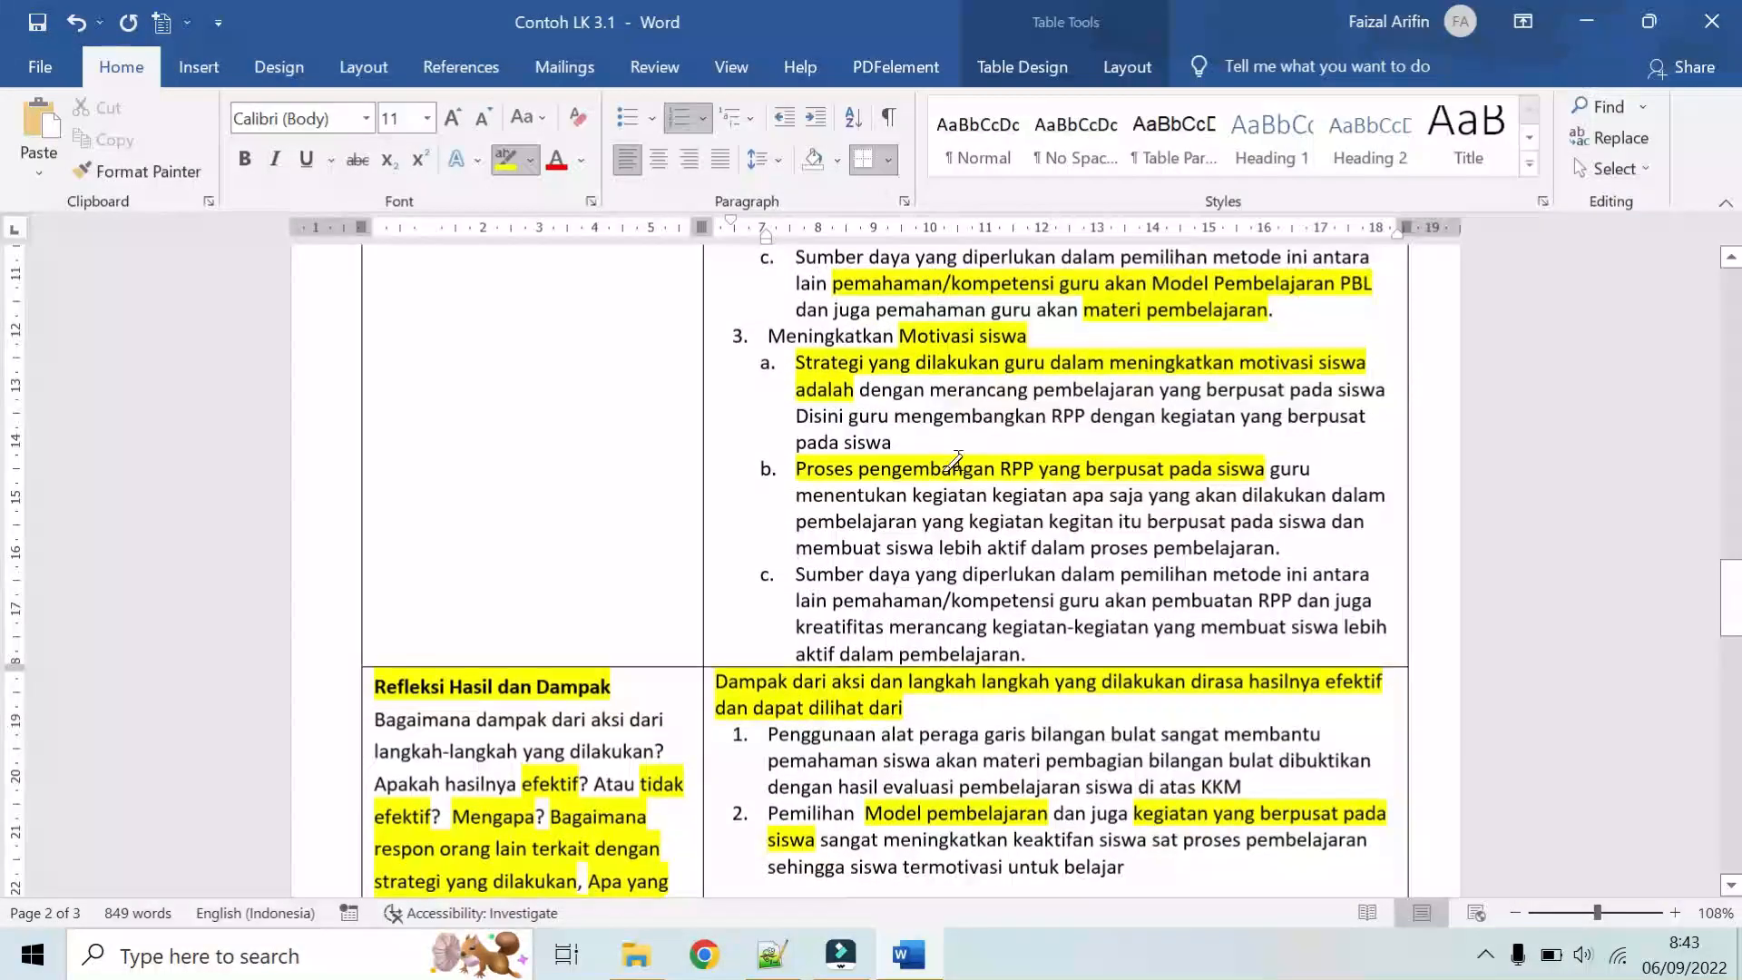
{"action": "scroll", "coordinate": [928, 420], "scroll_direction": "up", "scroll_amount": 1}
{"action": "scroll", "coordinate": [928, 420], "scroll_direction": "up", "scroll_amount": 6}
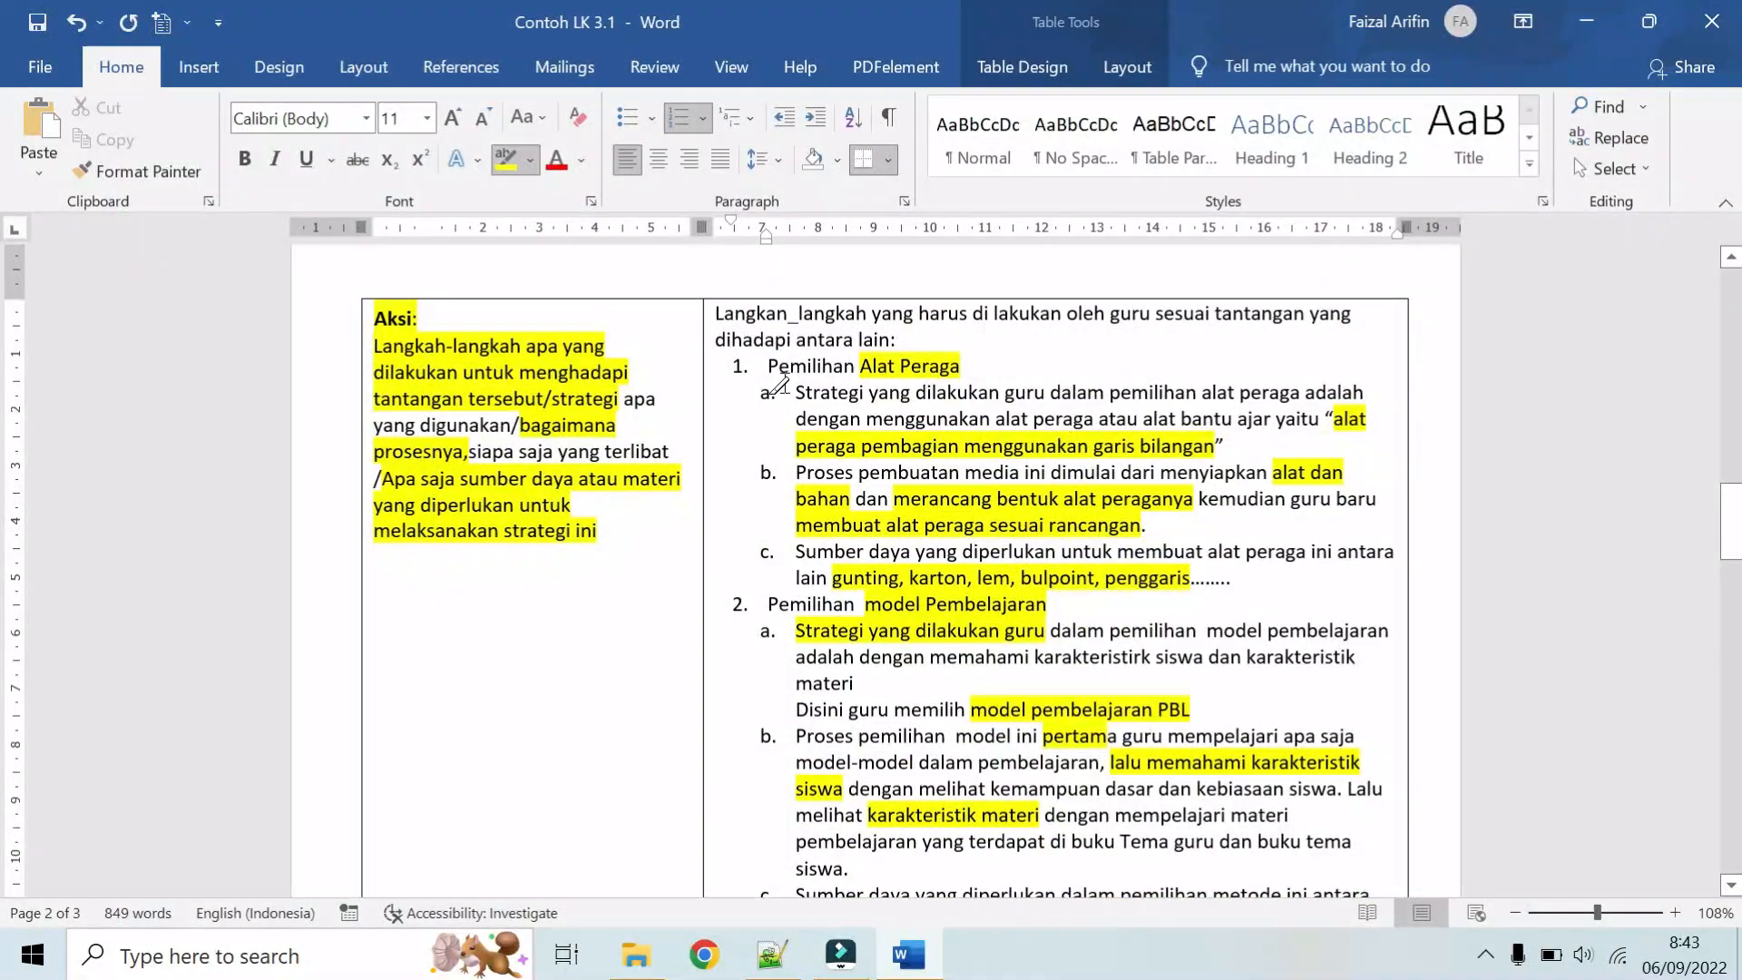
{"action": "scroll", "coordinate": [885, 367], "scroll_direction": "down", "scroll_amount": 3}
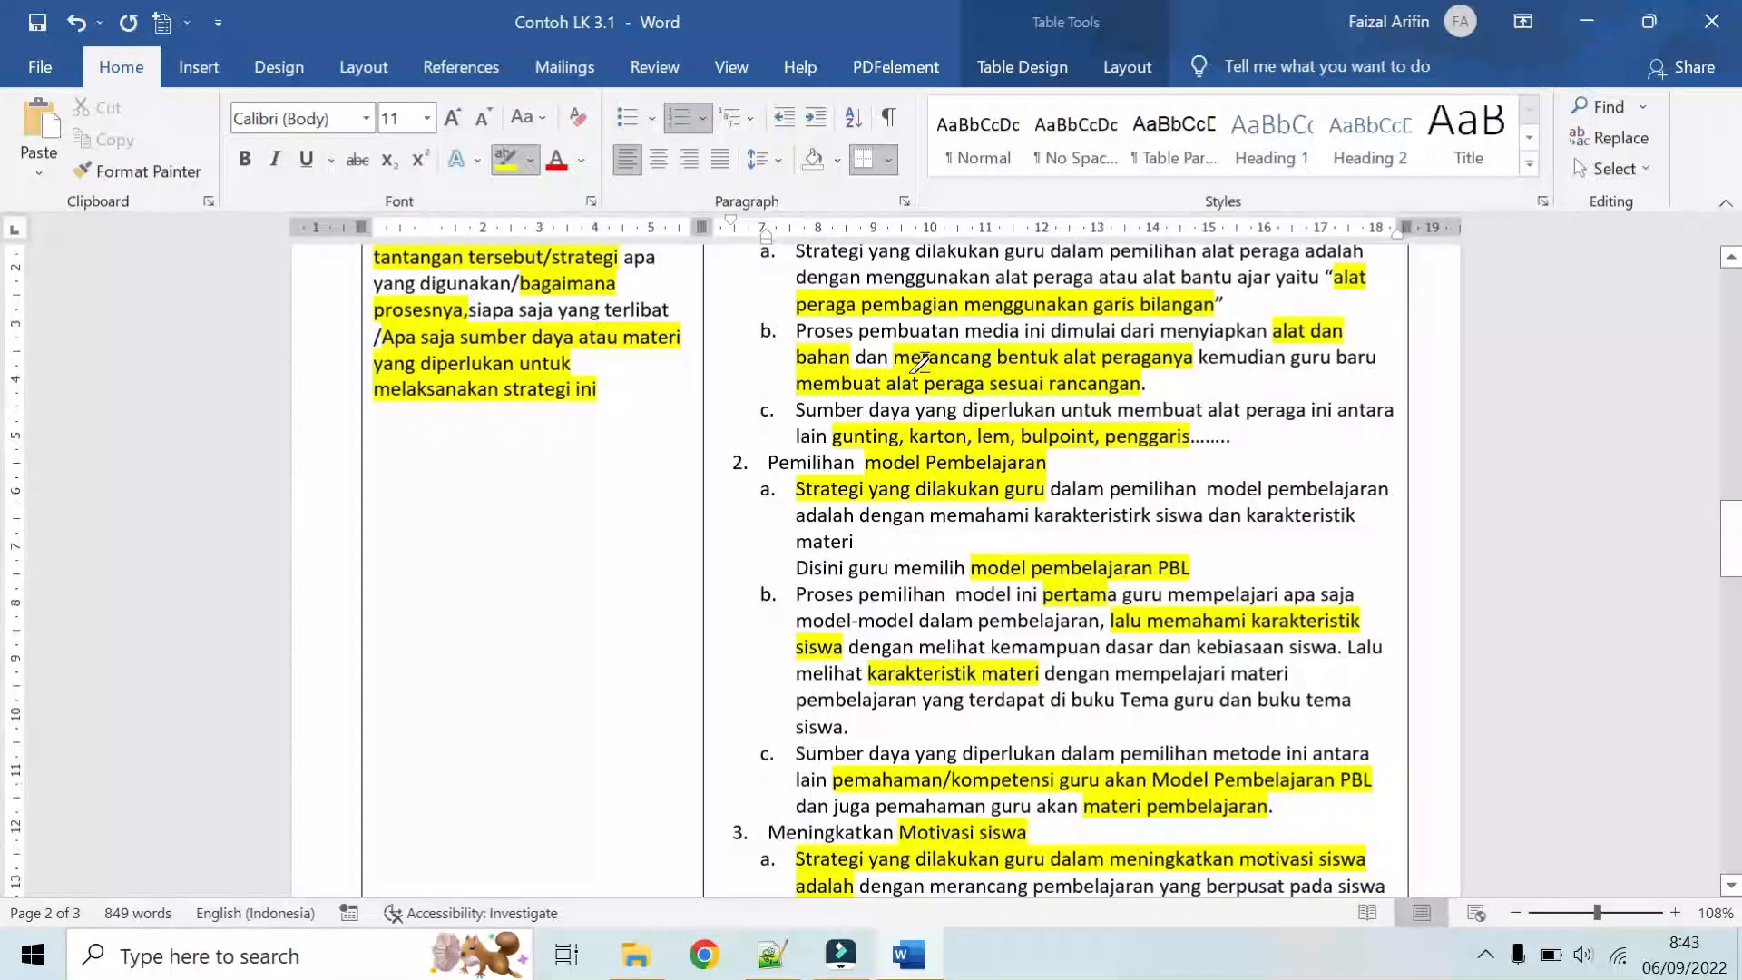
{"action": "scroll", "coordinate": [925, 386], "scroll_direction": "down", "scroll_amount": 3}
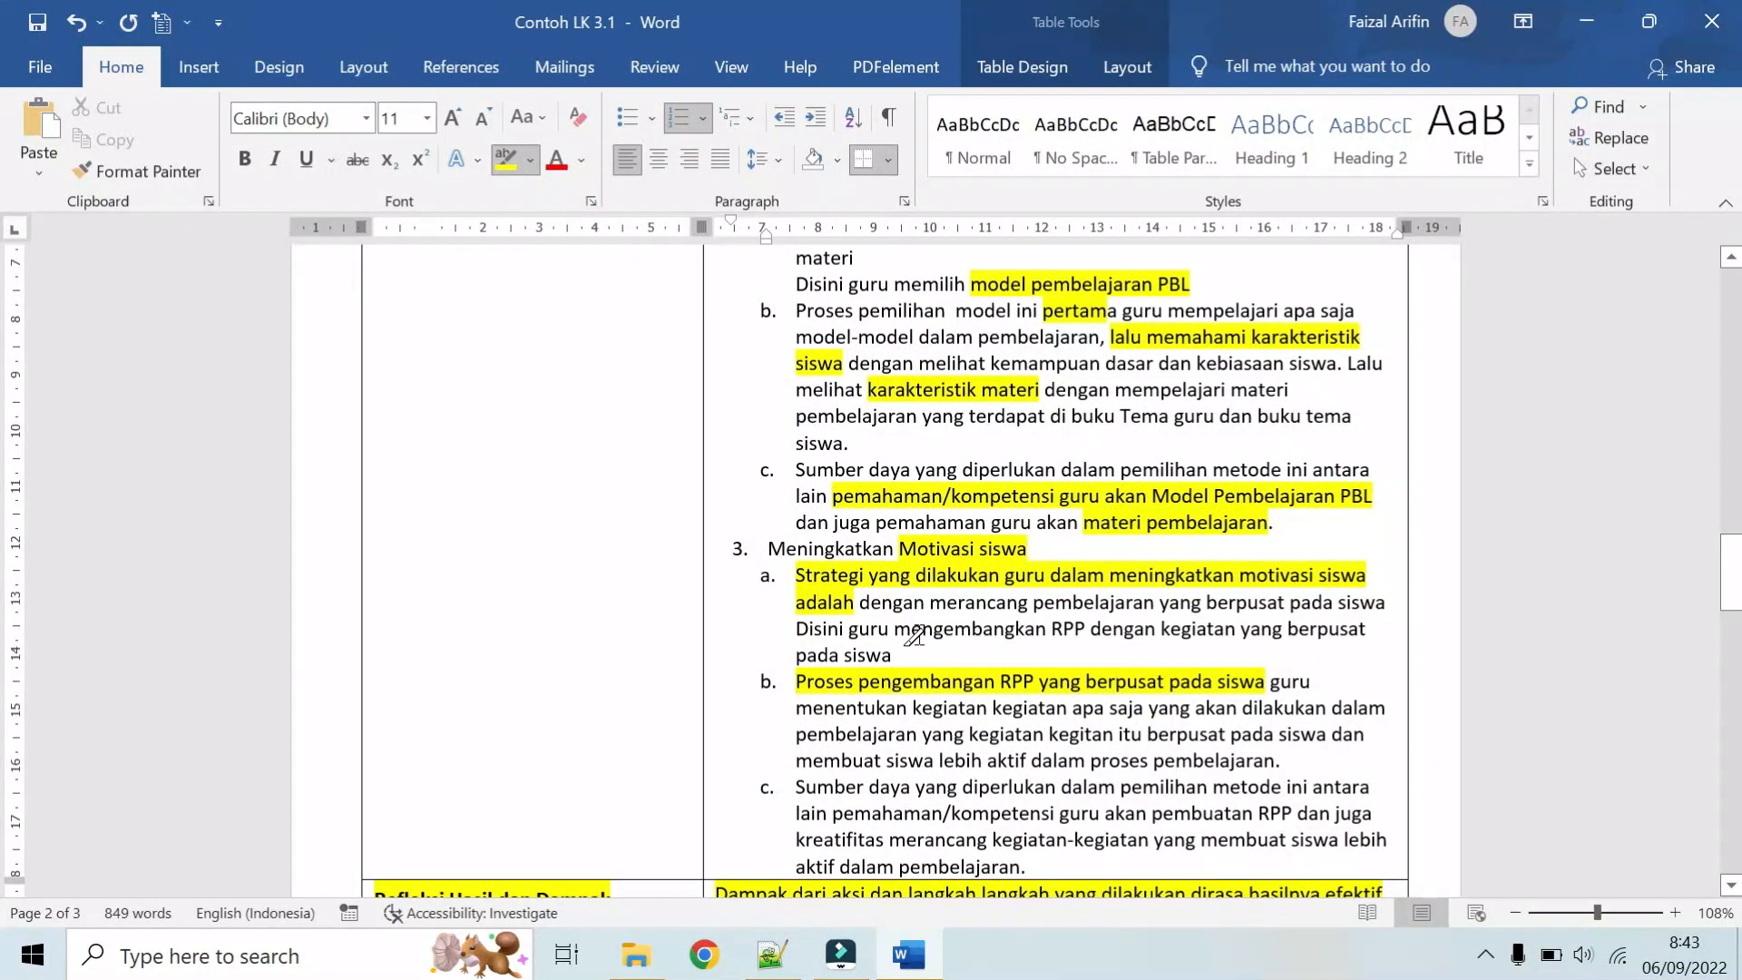
{"action": "mouse_move", "coordinate": [898, 631]}
{"action": "left_mouse_down"}
{"action": "mouse_move", "coordinate": [1253, 641]}
{"action": "mouse_move", "coordinate": [894, 654]}
{"action": "left_mouse_up"}
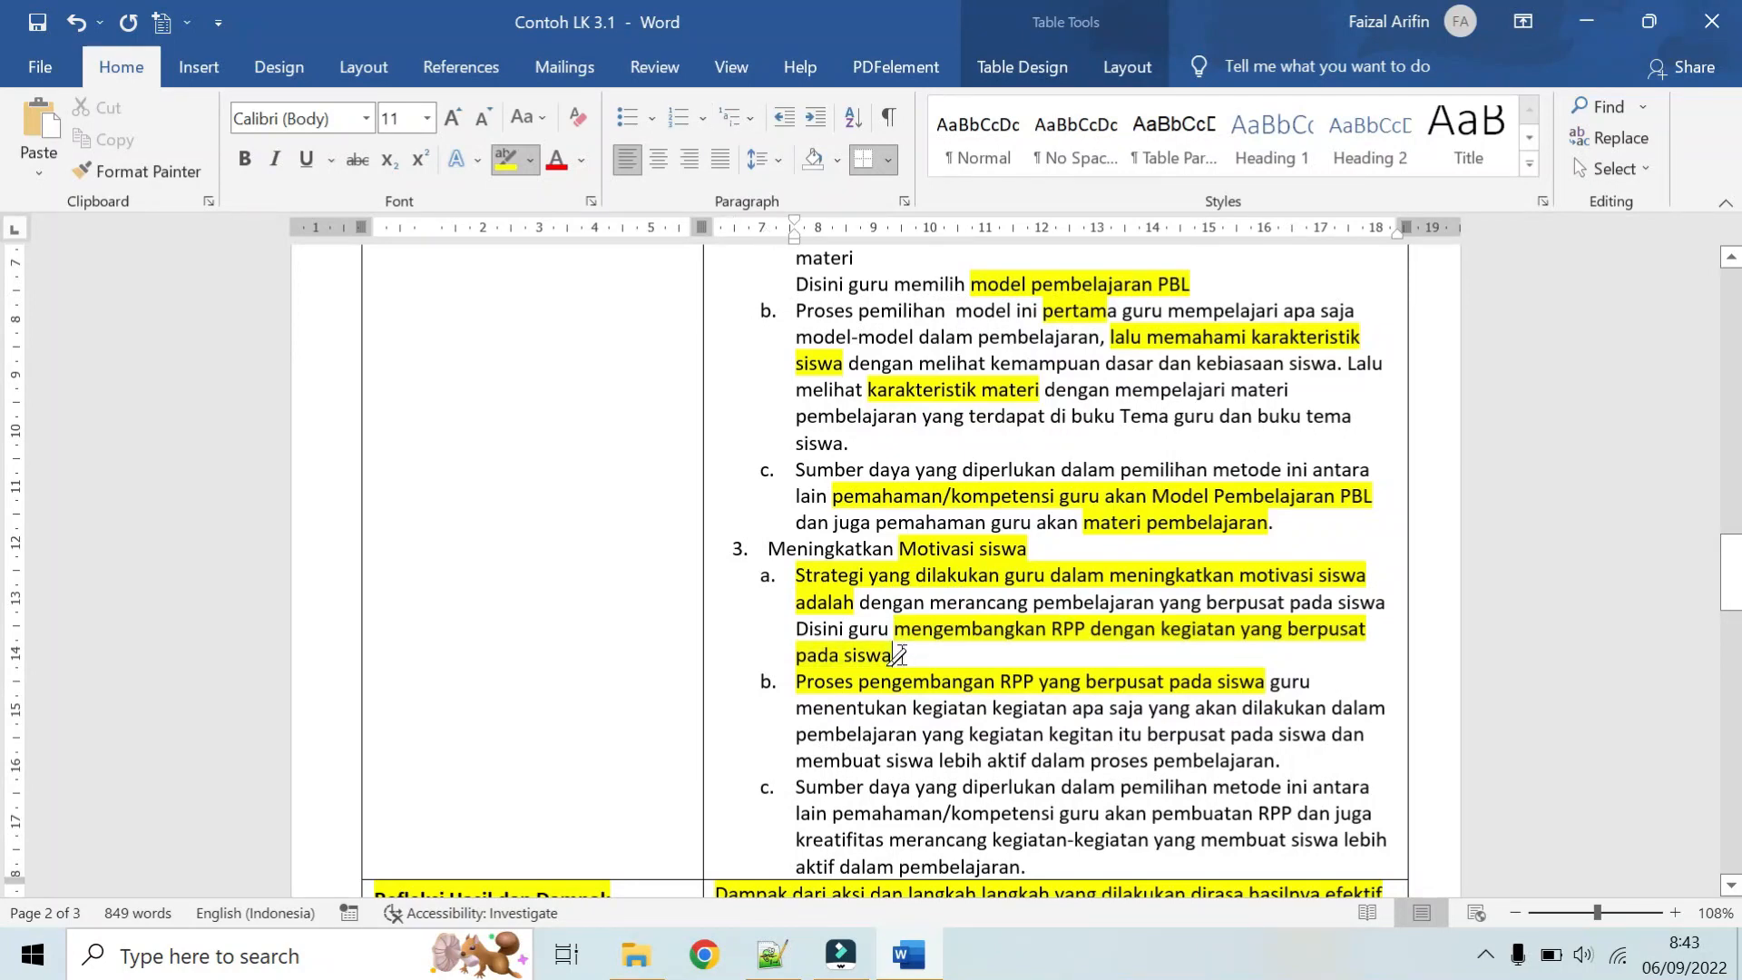
Step: Highlight "Penggunaan alat peraga garis bilangan bulat sangat membantu" in item 1 of the Refleksi answer
{"action": "scroll", "coordinate": [894, 649], "scroll_direction": "down", "scroll_amount": 6}
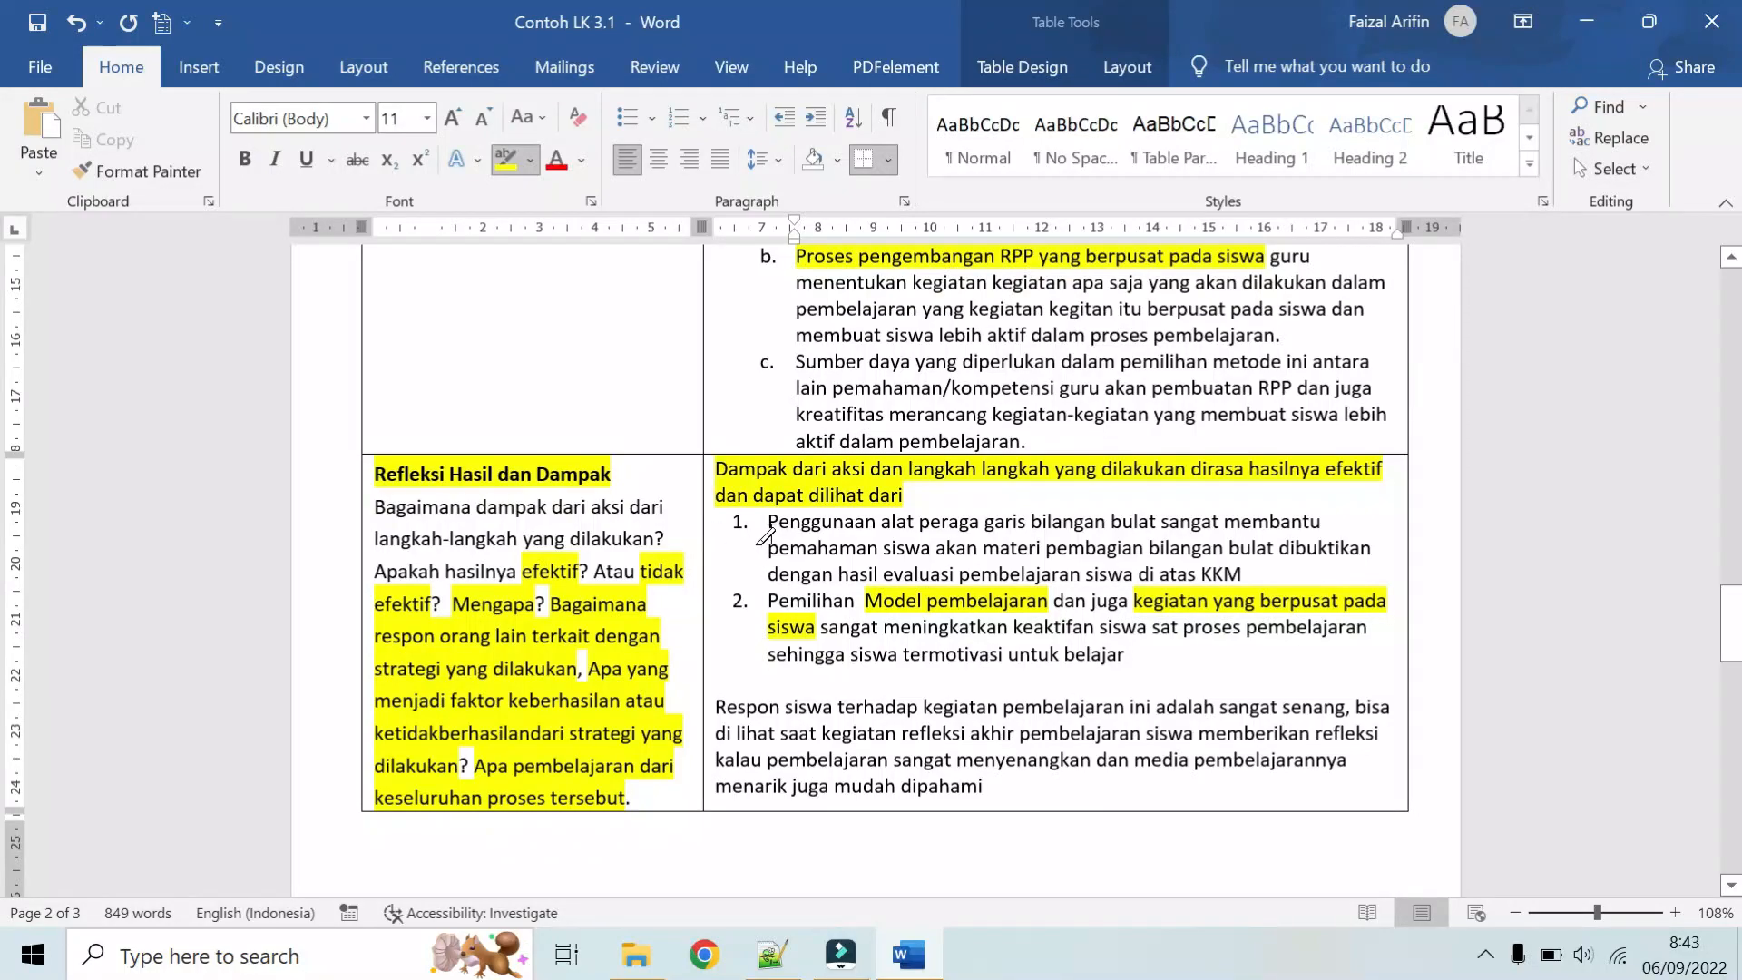
{"action": "scroll", "coordinate": [765, 536], "scroll_direction": "up", "scroll_amount": 15}
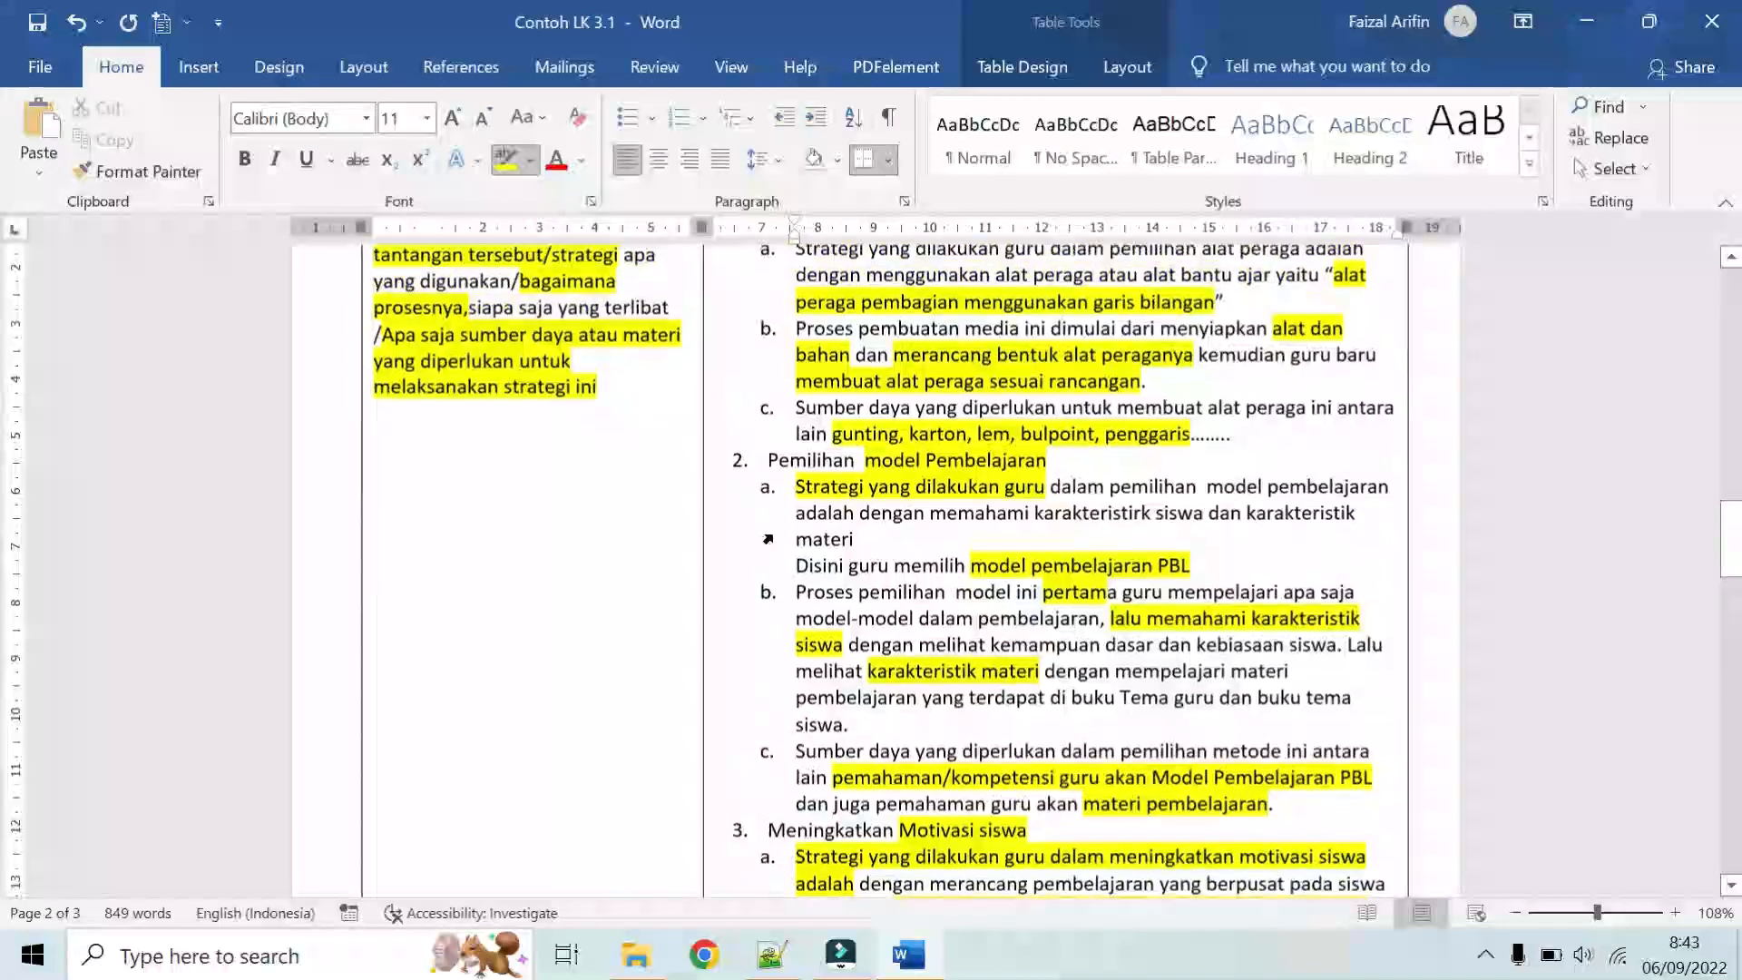
{"action": "scroll", "coordinate": [857, 444], "scroll_direction": "down", "scroll_amount": 15}
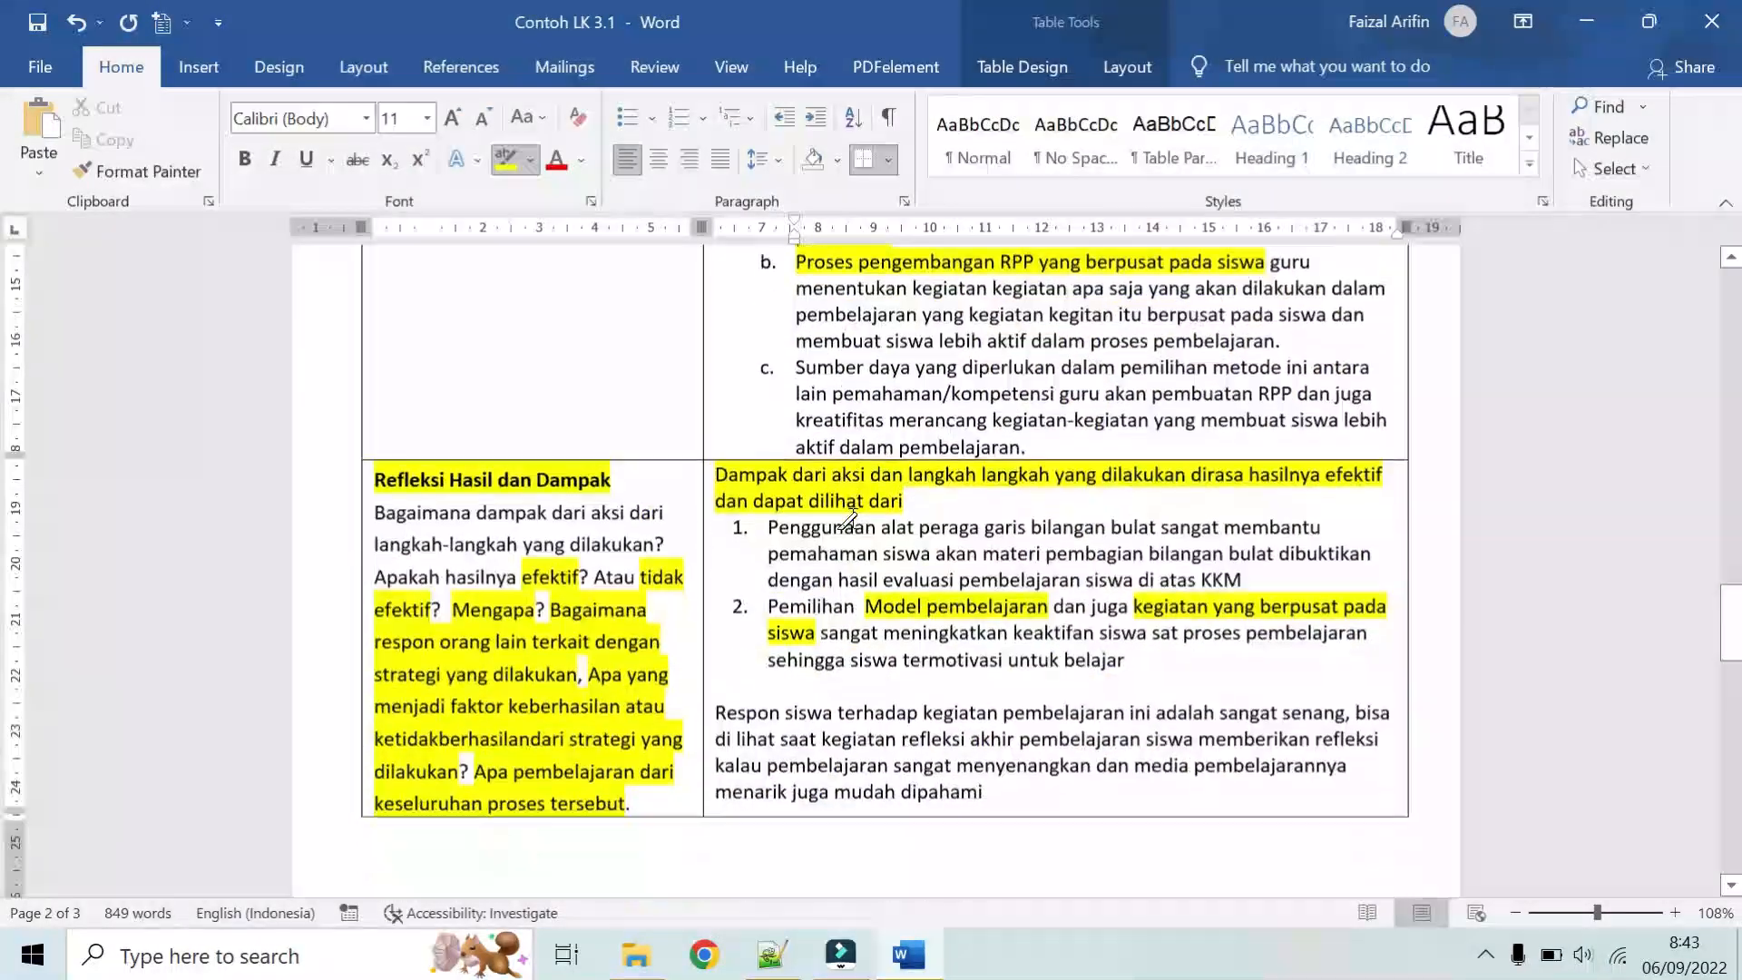
{"action": "mouse_move", "coordinate": [768, 524]}
{"action": "left_mouse_down"}
{"action": "mouse_move", "coordinate": [1082, 542]}
{"action": "mouse_move", "coordinate": [1273, 513]}
{"action": "left_mouse_up"}
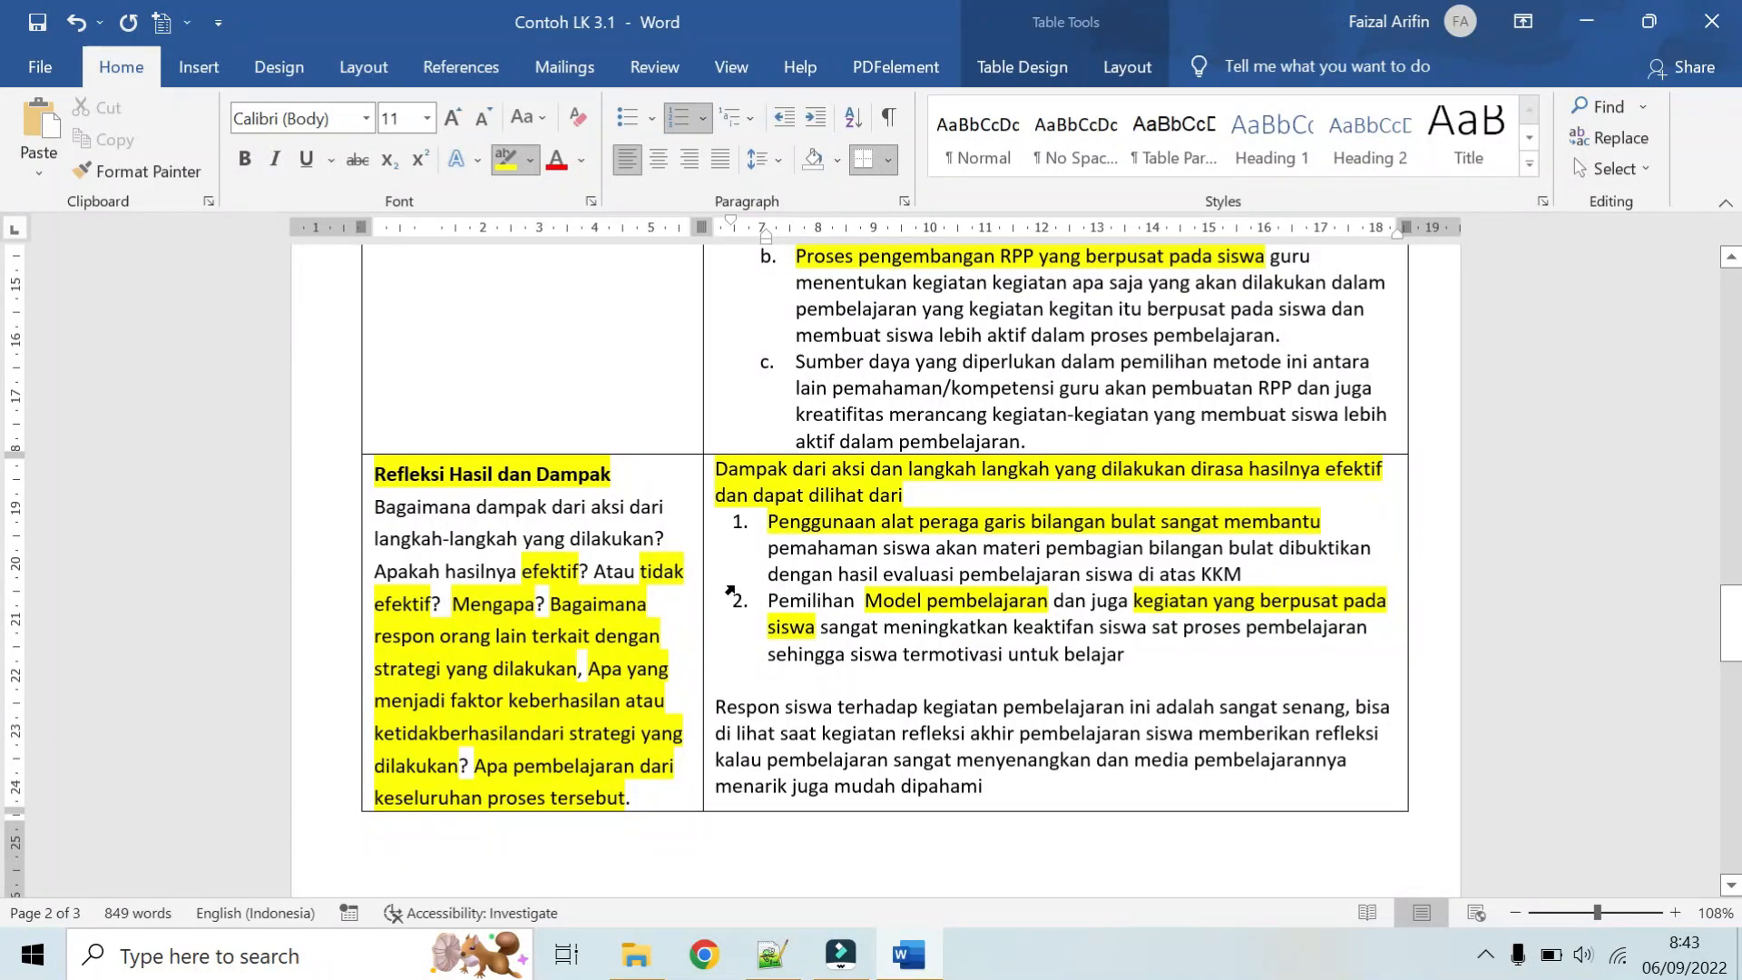
Step: Compare the Aksi items on alat peraga, model pembelajaran and motivasi siswa with the two numbered outcomes in the Refleksi answer
{"action": "scroll", "coordinate": [730, 591], "scroll_direction": "up", "scroll_amount": 6}
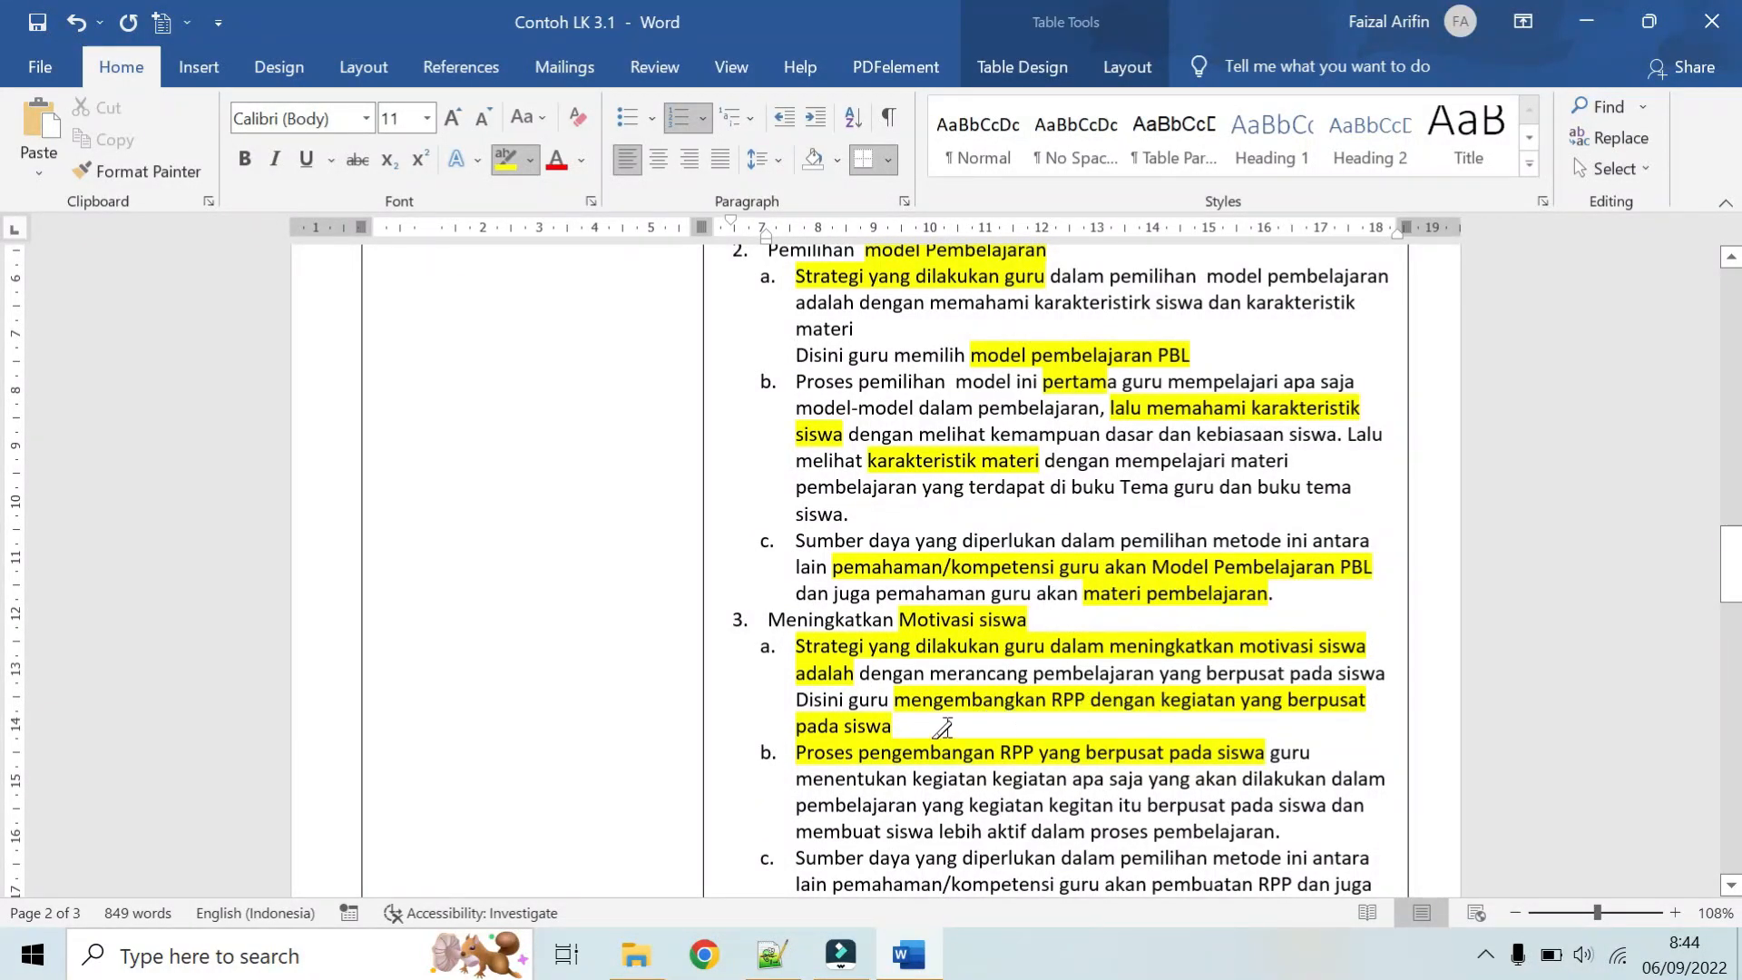
{"action": "scroll", "coordinate": [907, 635], "scroll_direction": "up", "scroll_amount": 2}
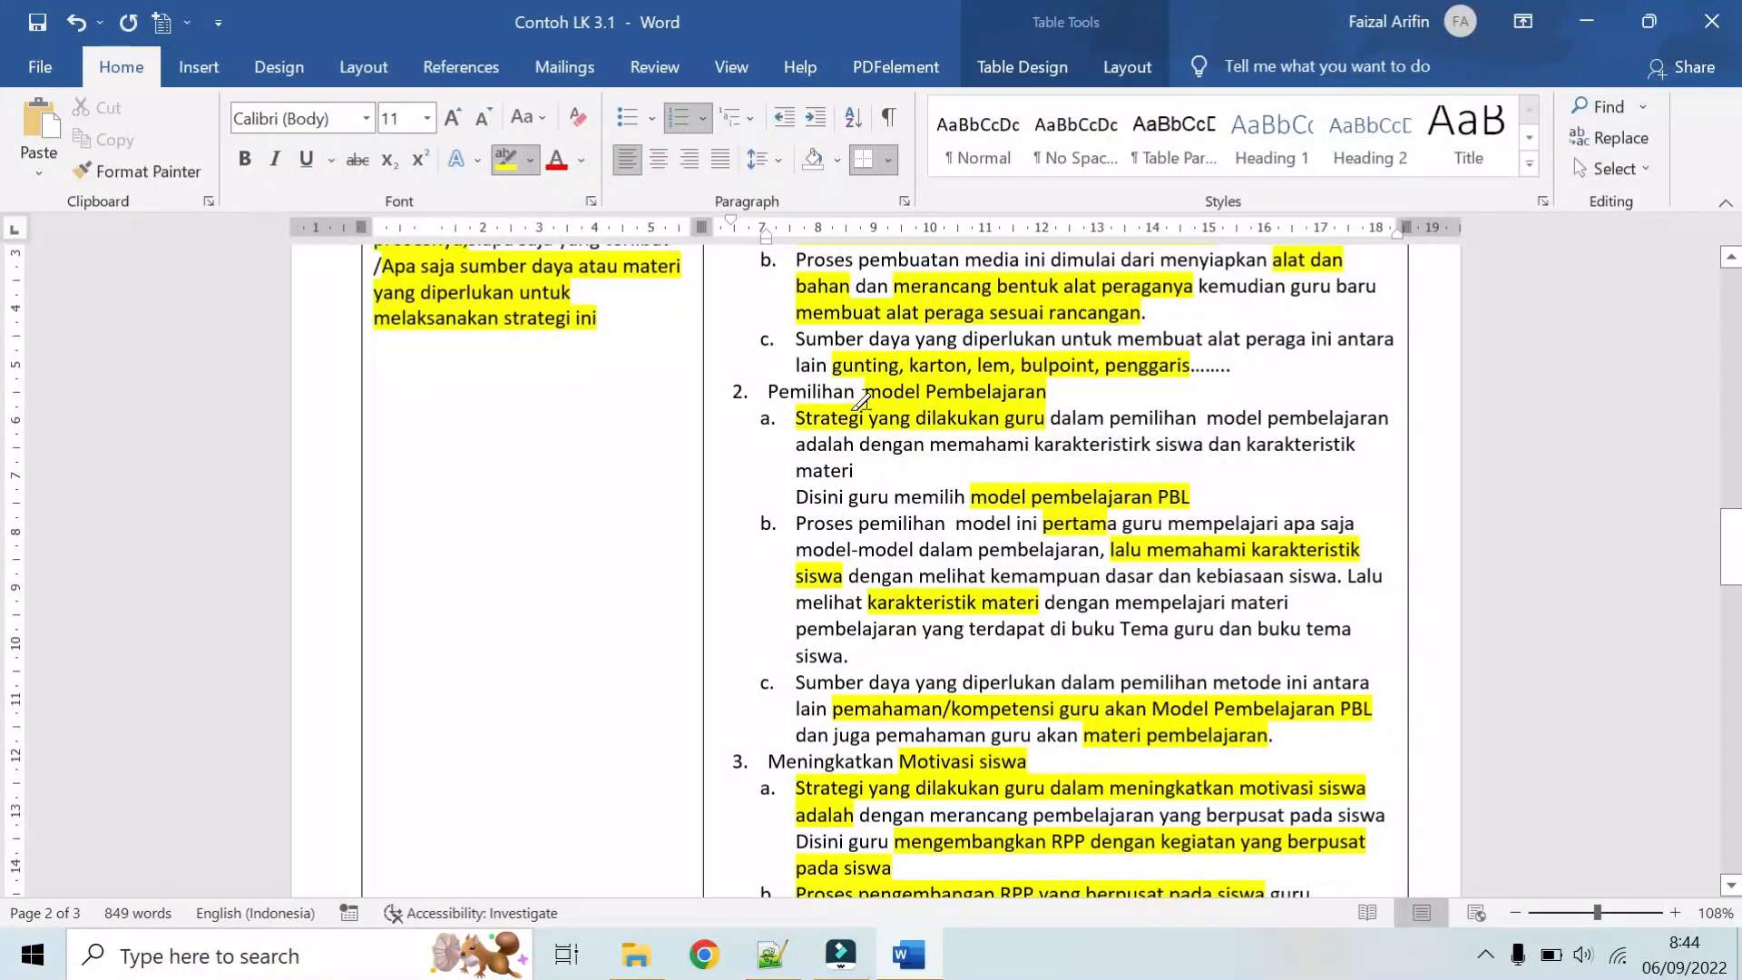
{"action": "scroll", "coordinate": [862, 399], "scroll_direction": "down", "scroll_amount": 10}
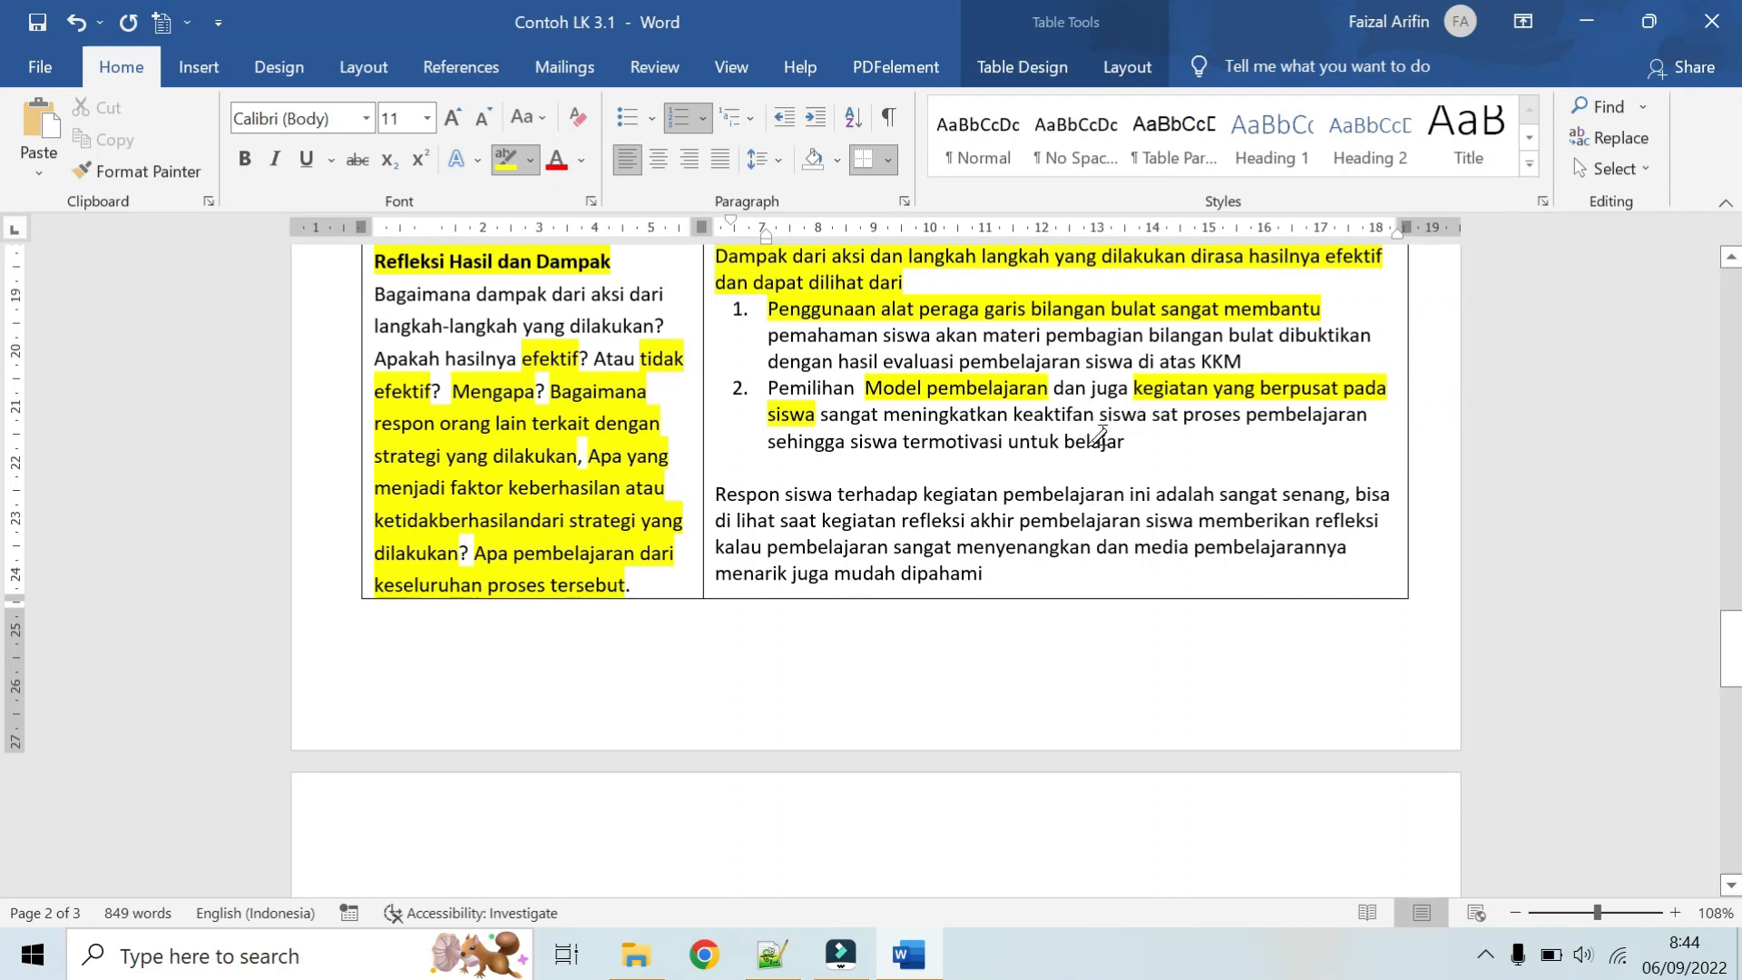
{"action": "scroll", "coordinate": [1099, 436], "scroll_direction": "up", "scroll_amount": 3}
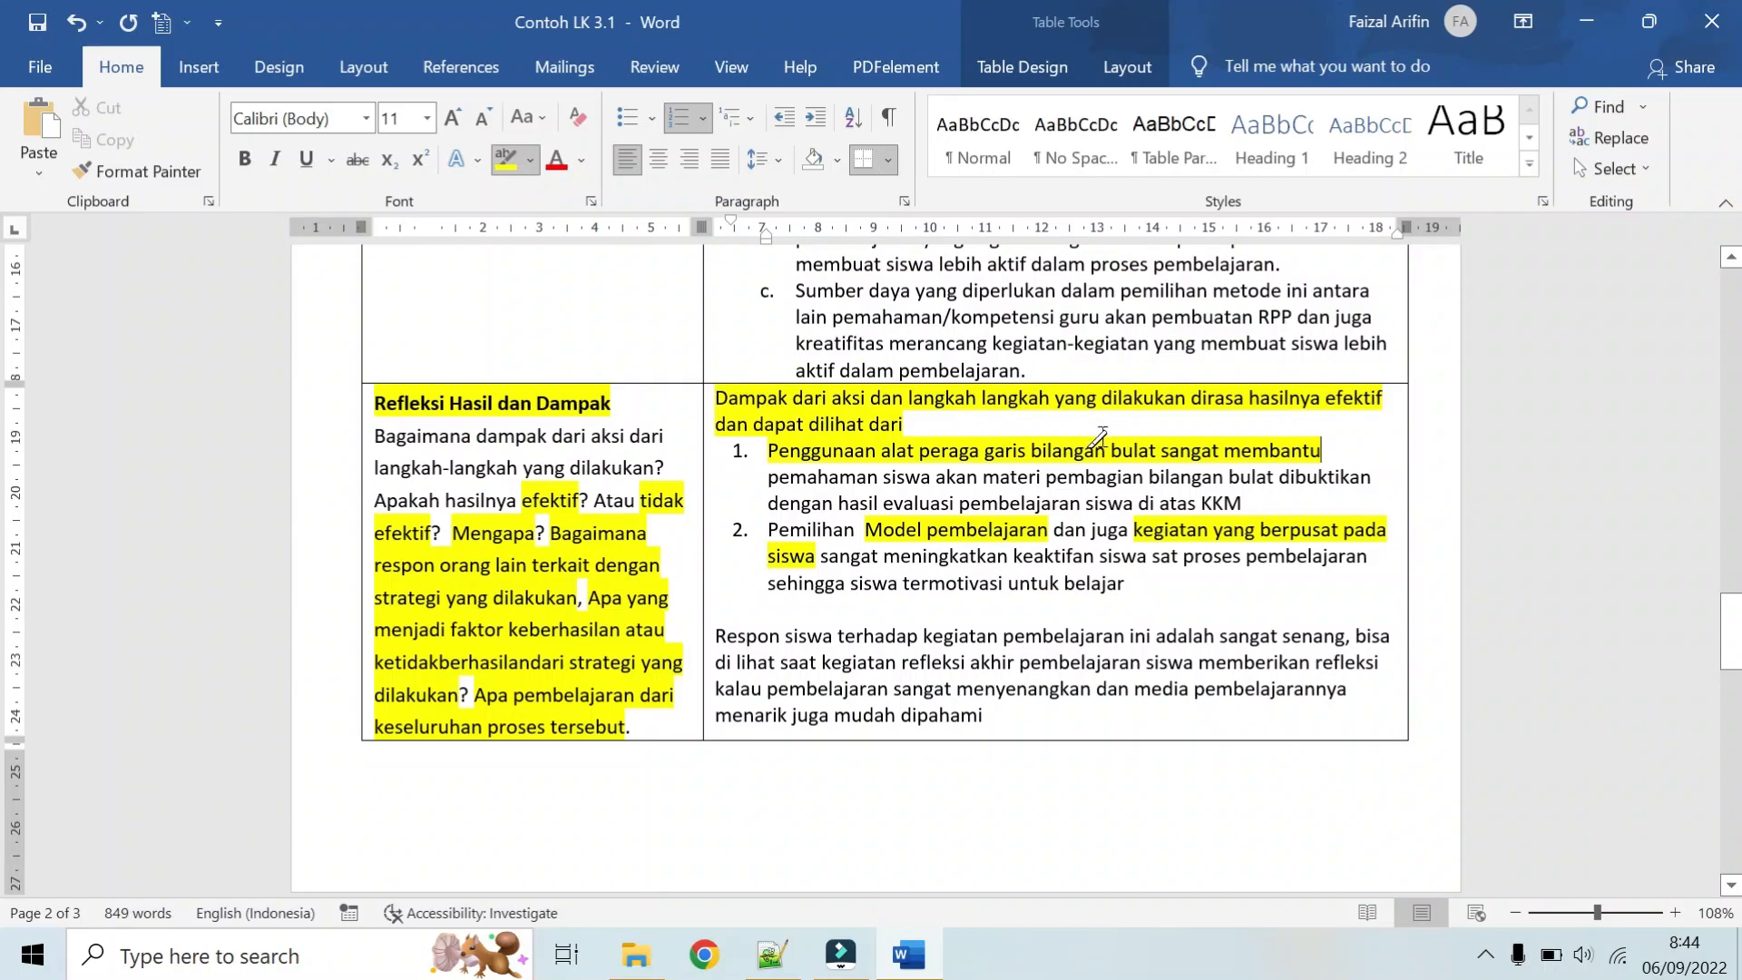
{"action": "scroll", "coordinate": [1099, 439], "scroll_direction": "up", "scroll_amount": 12}
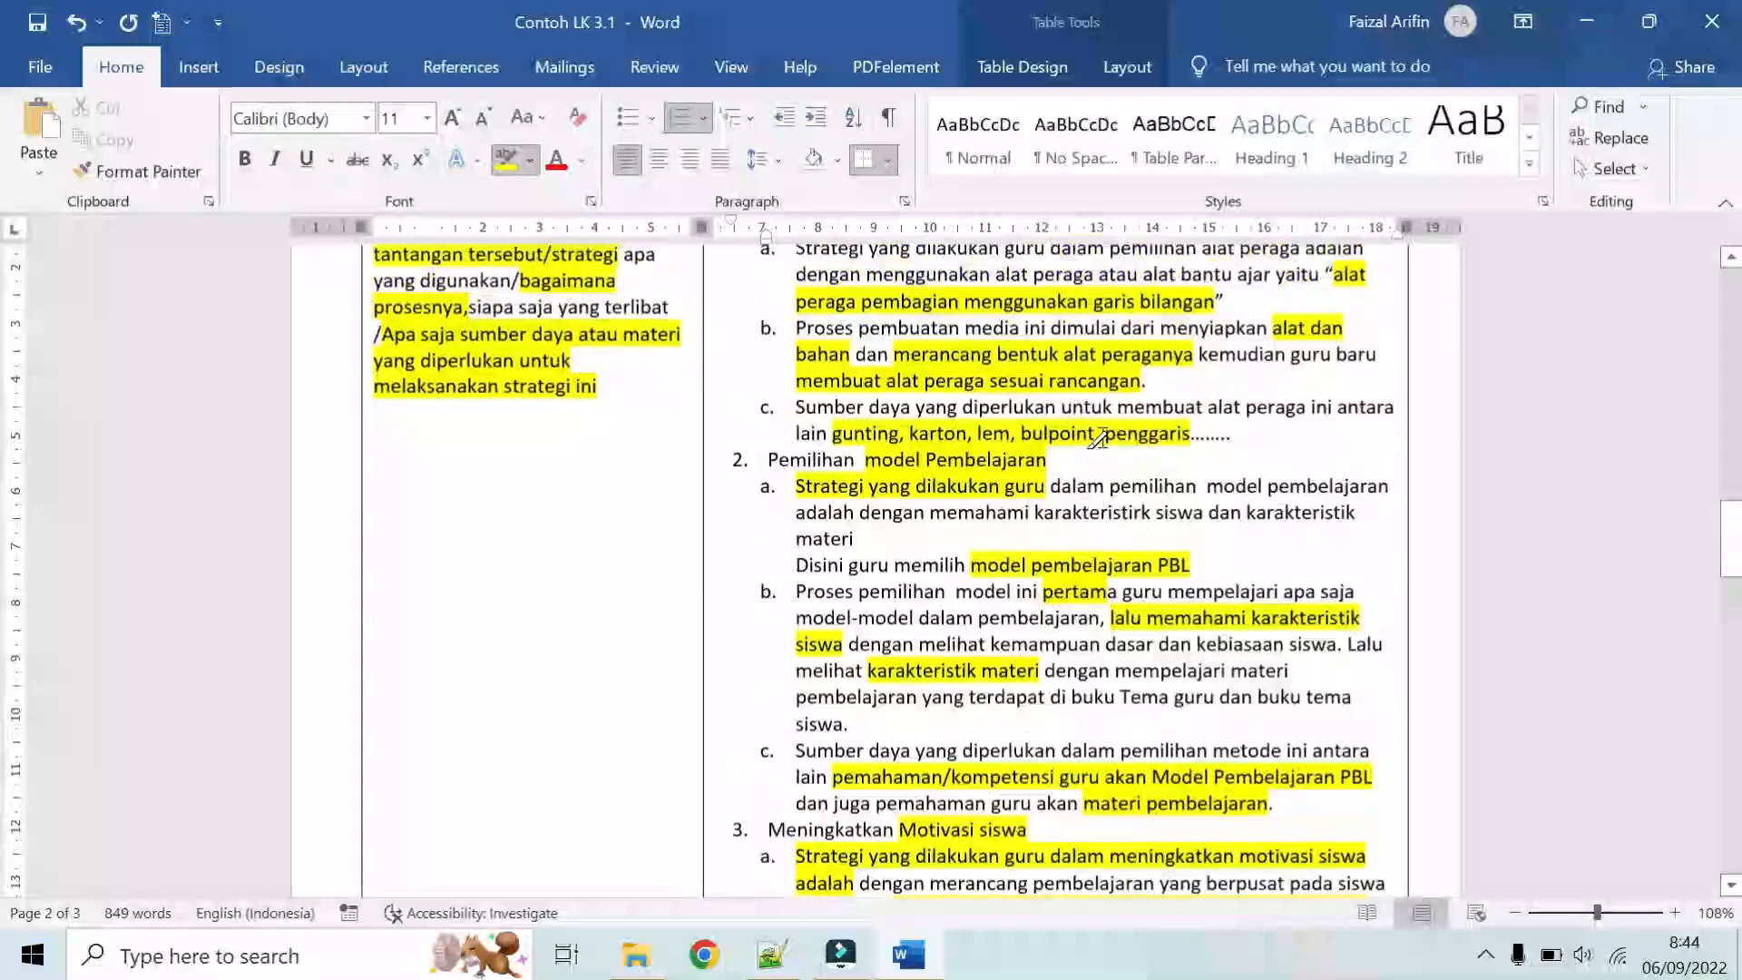
{"action": "scroll", "coordinate": [1007, 472], "scroll_direction": "up", "scroll_amount": 2}
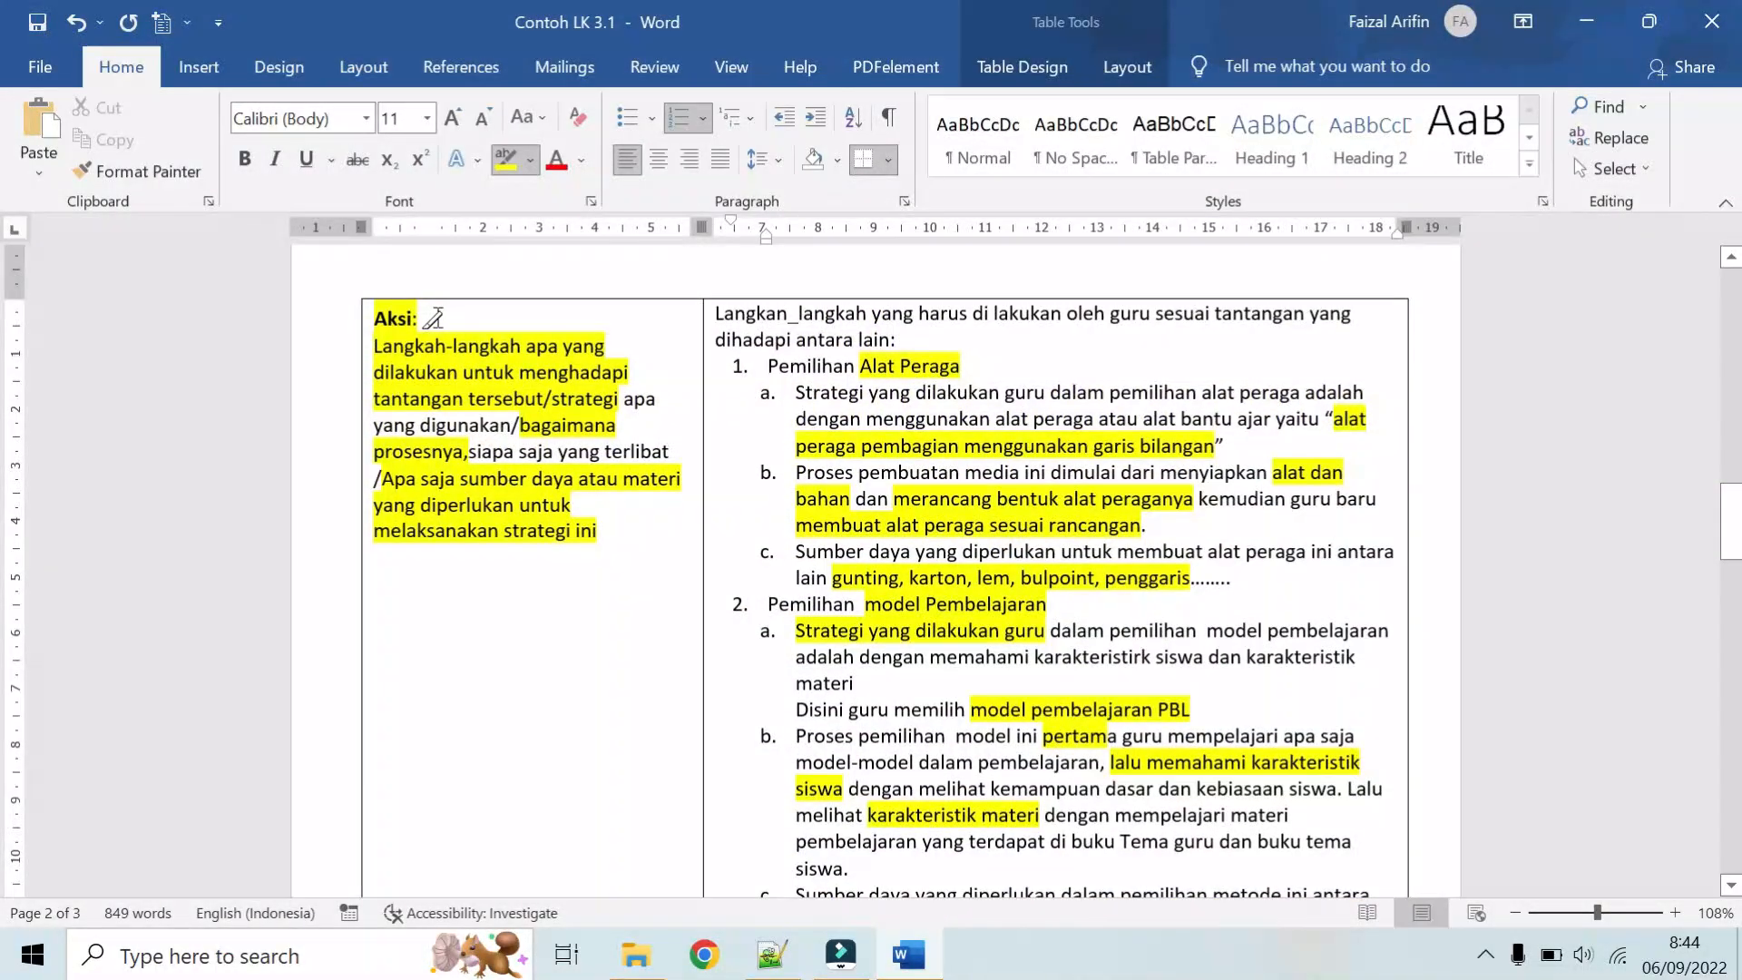
{"action": "scroll", "coordinate": [649, 381], "scroll_direction": "down", "scroll_amount": 2}
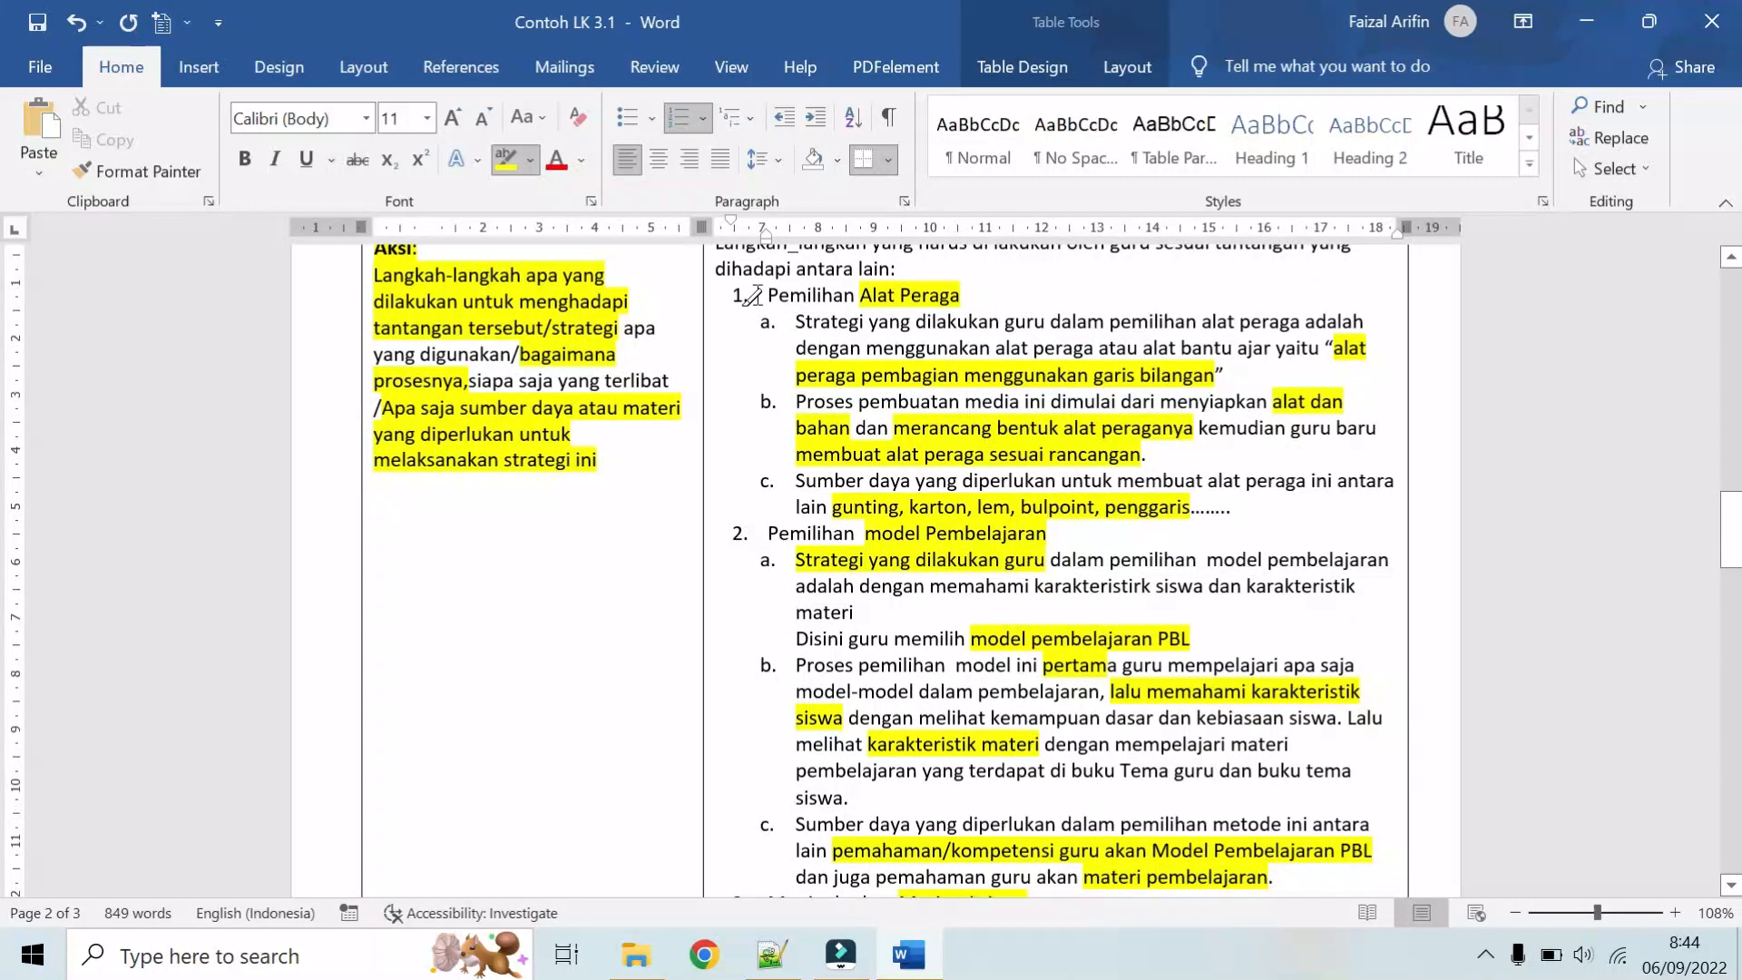
{"action": "scroll", "coordinate": [753, 300], "scroll_direction": "down", "scroll_amount": 5}
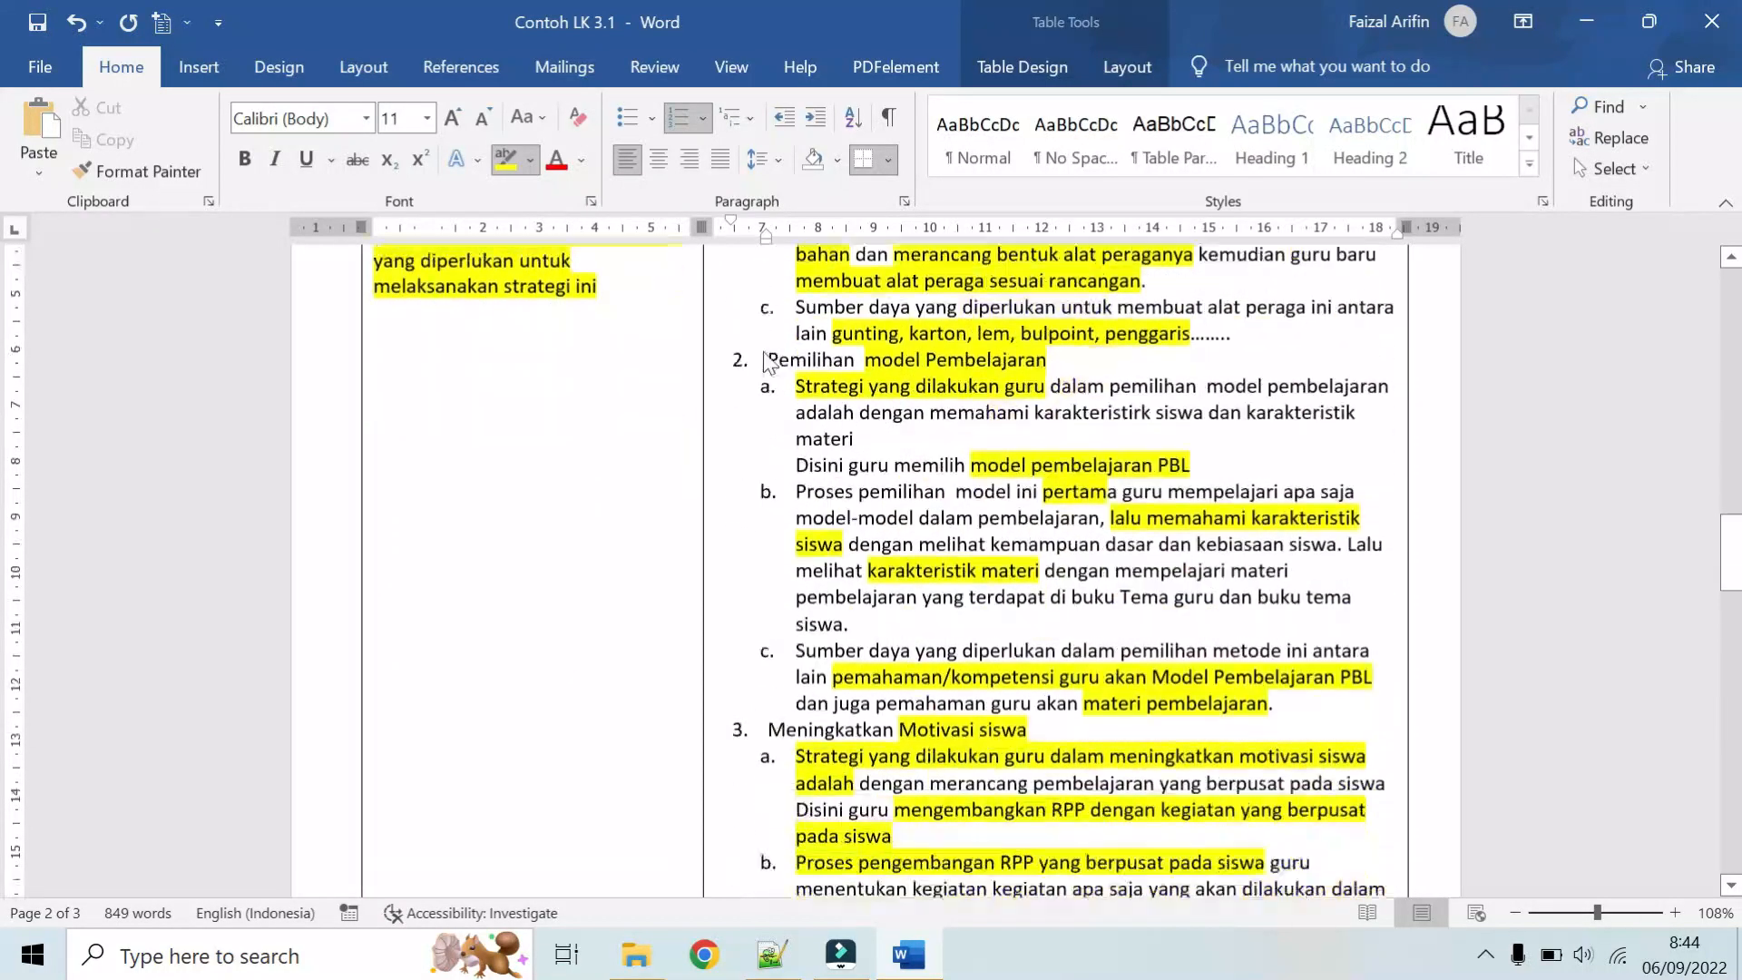
{"action": "scroll", "coordinate": [746, 323], "scroll_direction": "down", "scroll_amount": 1}
{"action": "scroll", "coordinate": [751, 381], "scroll_direction": "down", "scroll_amount": 6}
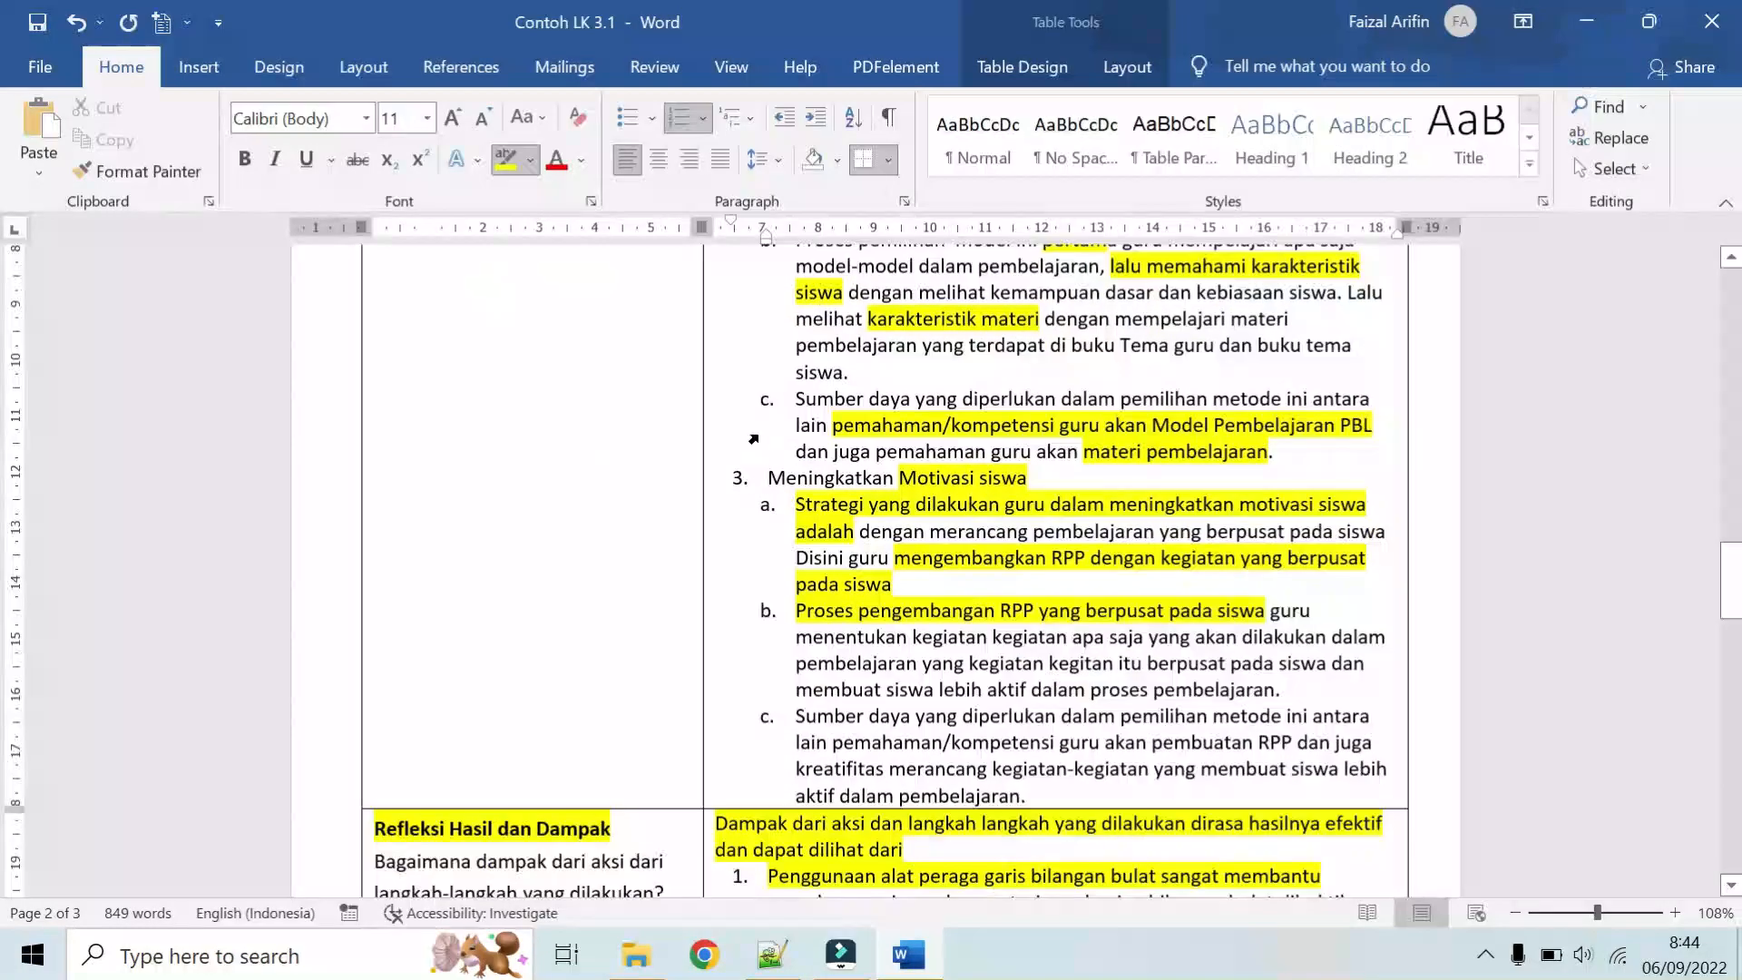
{"action": "scroll", "coordinate": [839, 474], "scroll_direction": "down", "scroll_amount": 10}
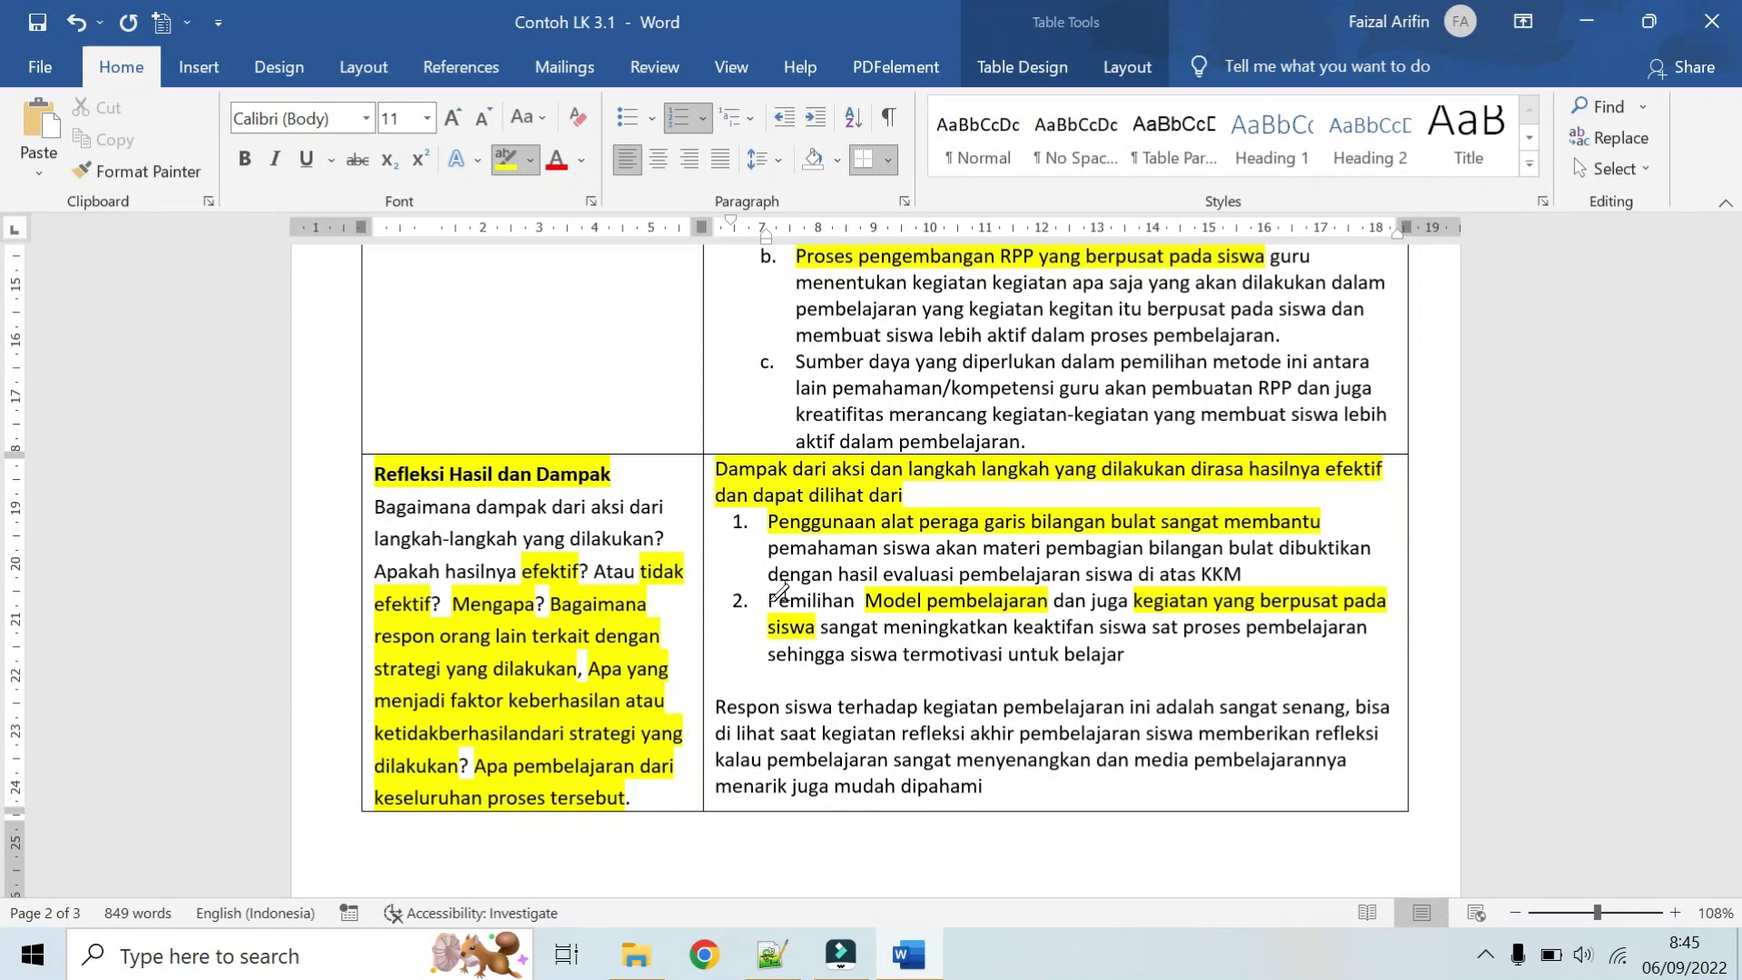
{"action": "scroll", "coordinate": [781, 592], "scroll_direction": "up", "scroll_amount": 3}
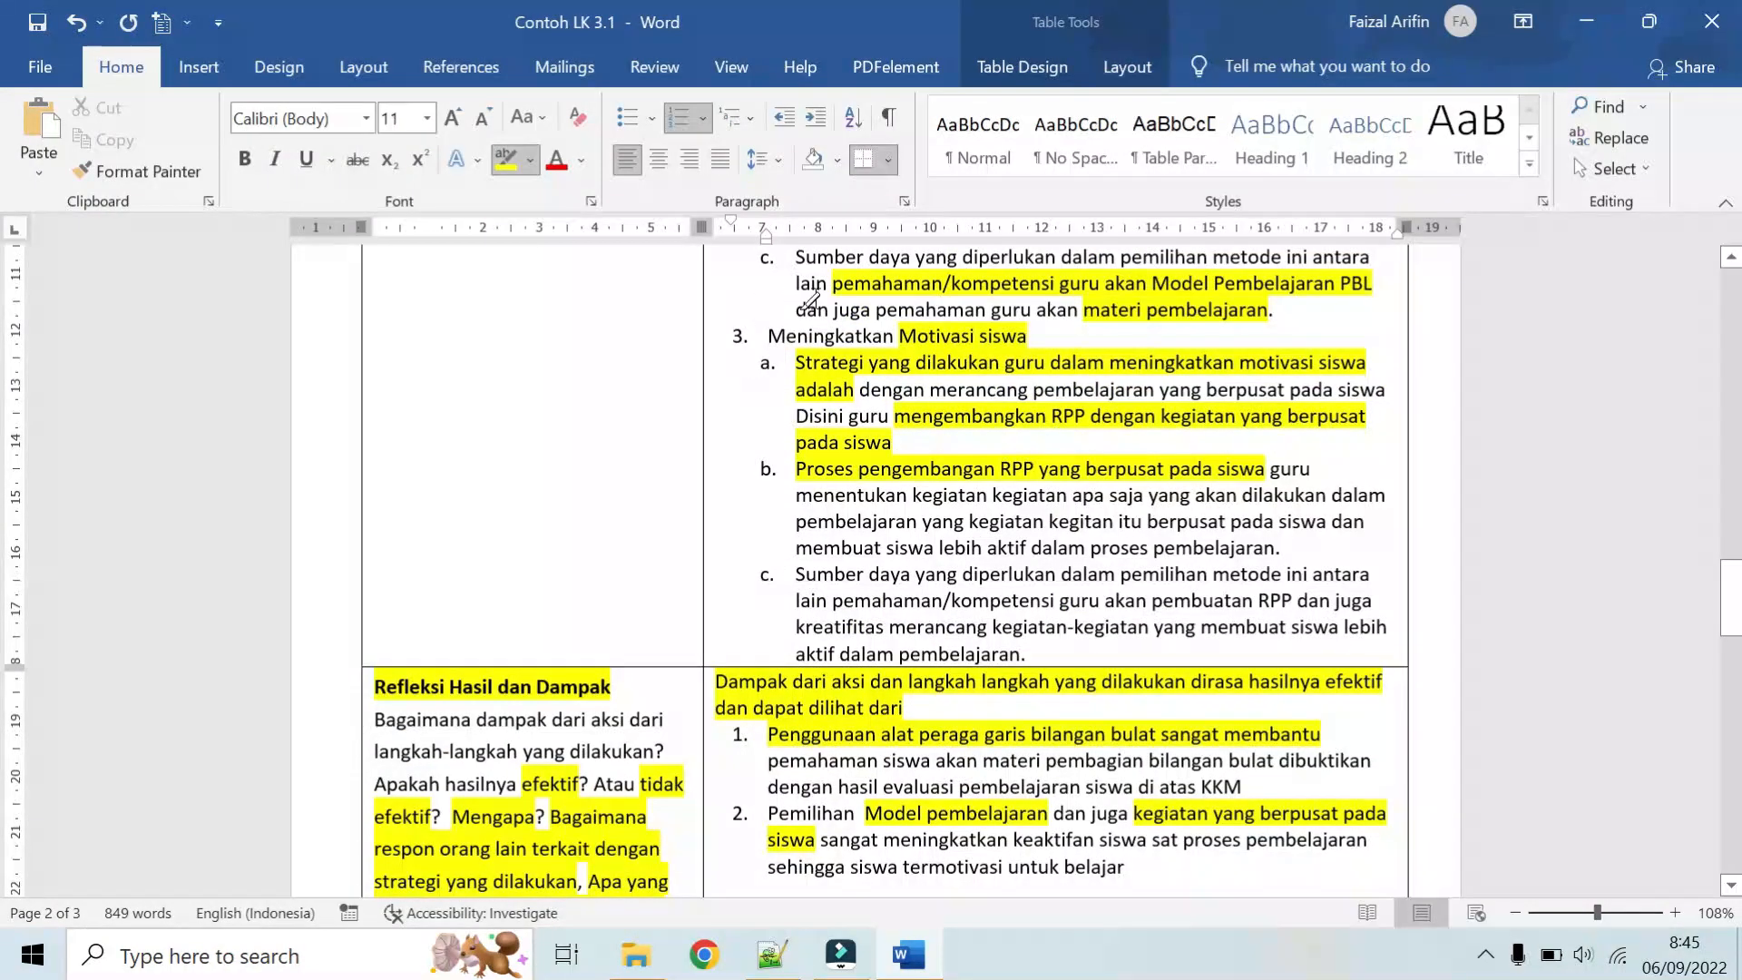
{"action": "scroll", "coordinate": [857, 372], "scroll_direction": "down", "scroll_amount": 5}
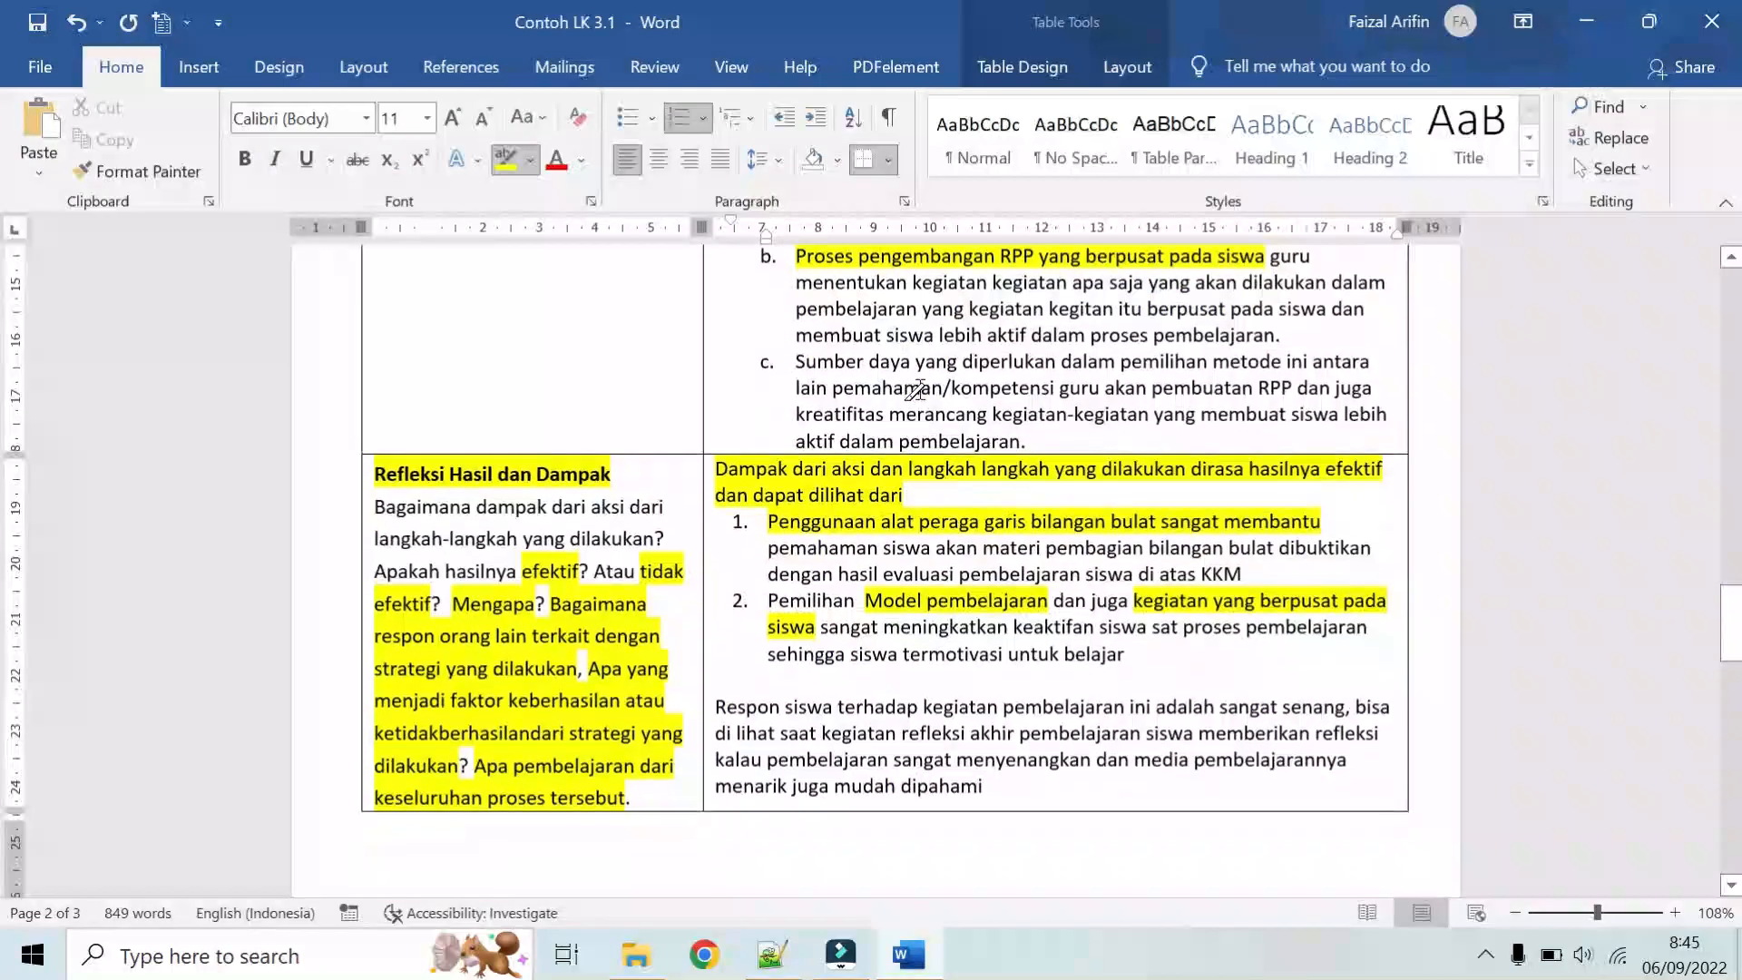
Step: Highlight the student response in the Refleksi answer from "Respon siswa terhadap kegiatan pembelajaran" through "pembelajaran sangat menyenangkan"
{"action": "scroll", "coordinate": [939, 411], "scroll_direction": "down", "scroll_amount": 1}
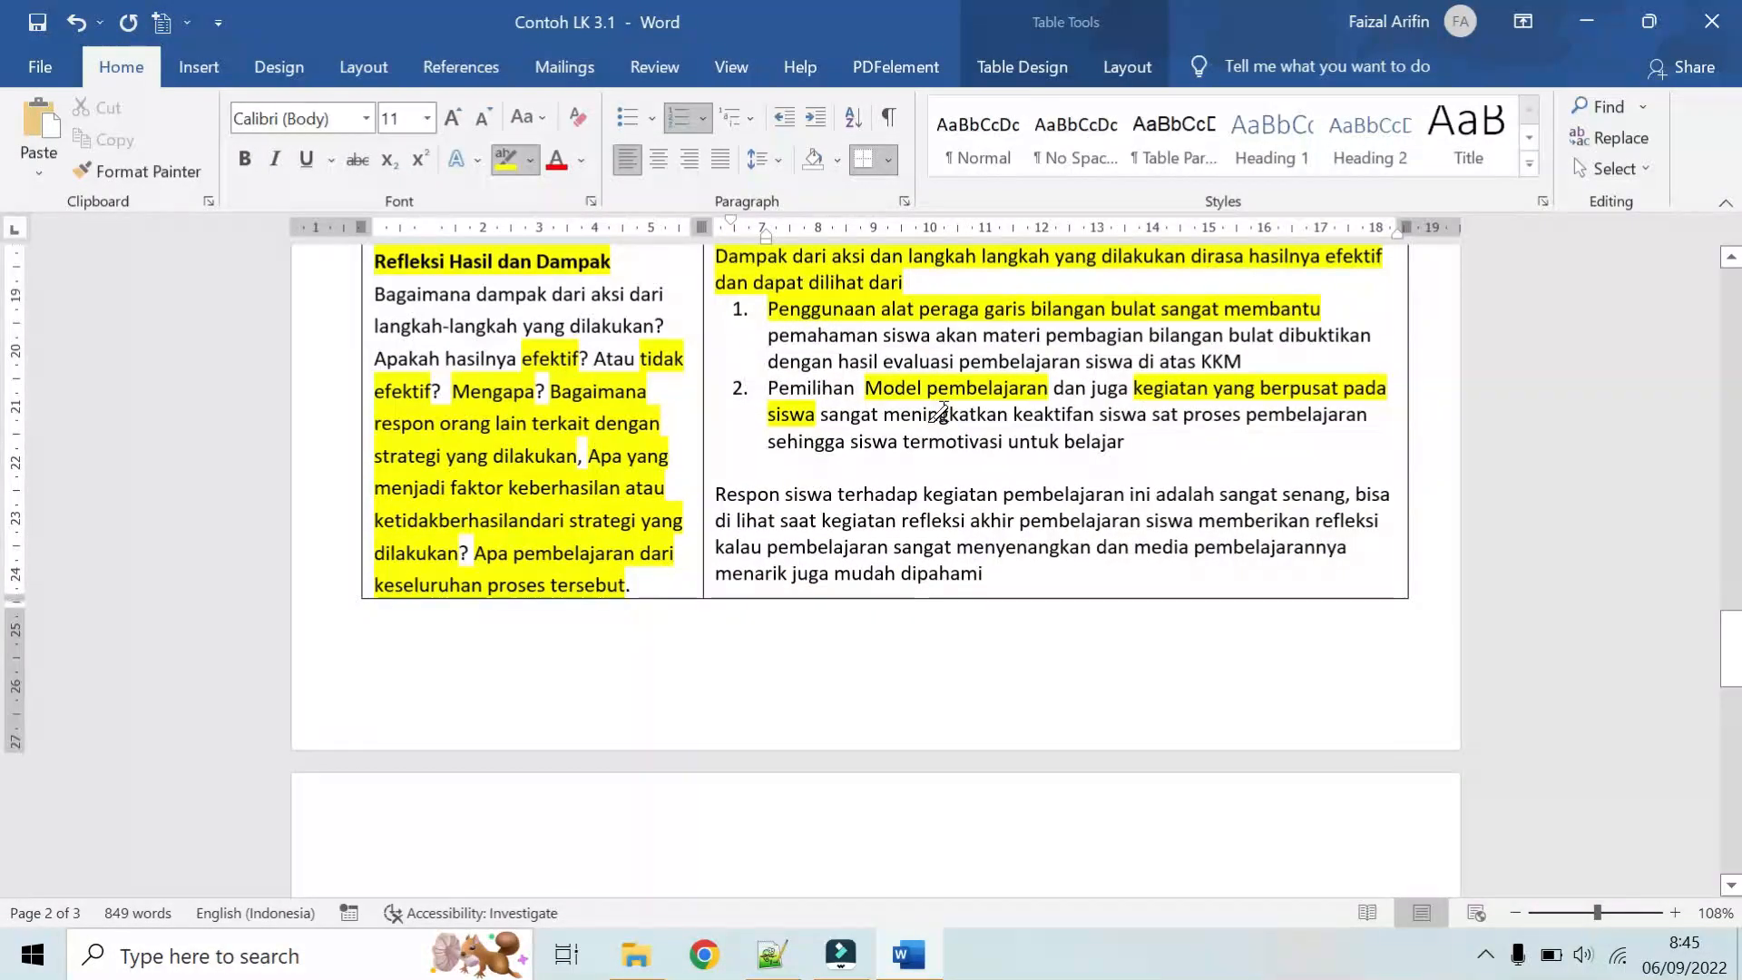
{"action": "scroll", "coordinate": [939, 413], "scroll_direction": "down", "scroll_amount": 1}
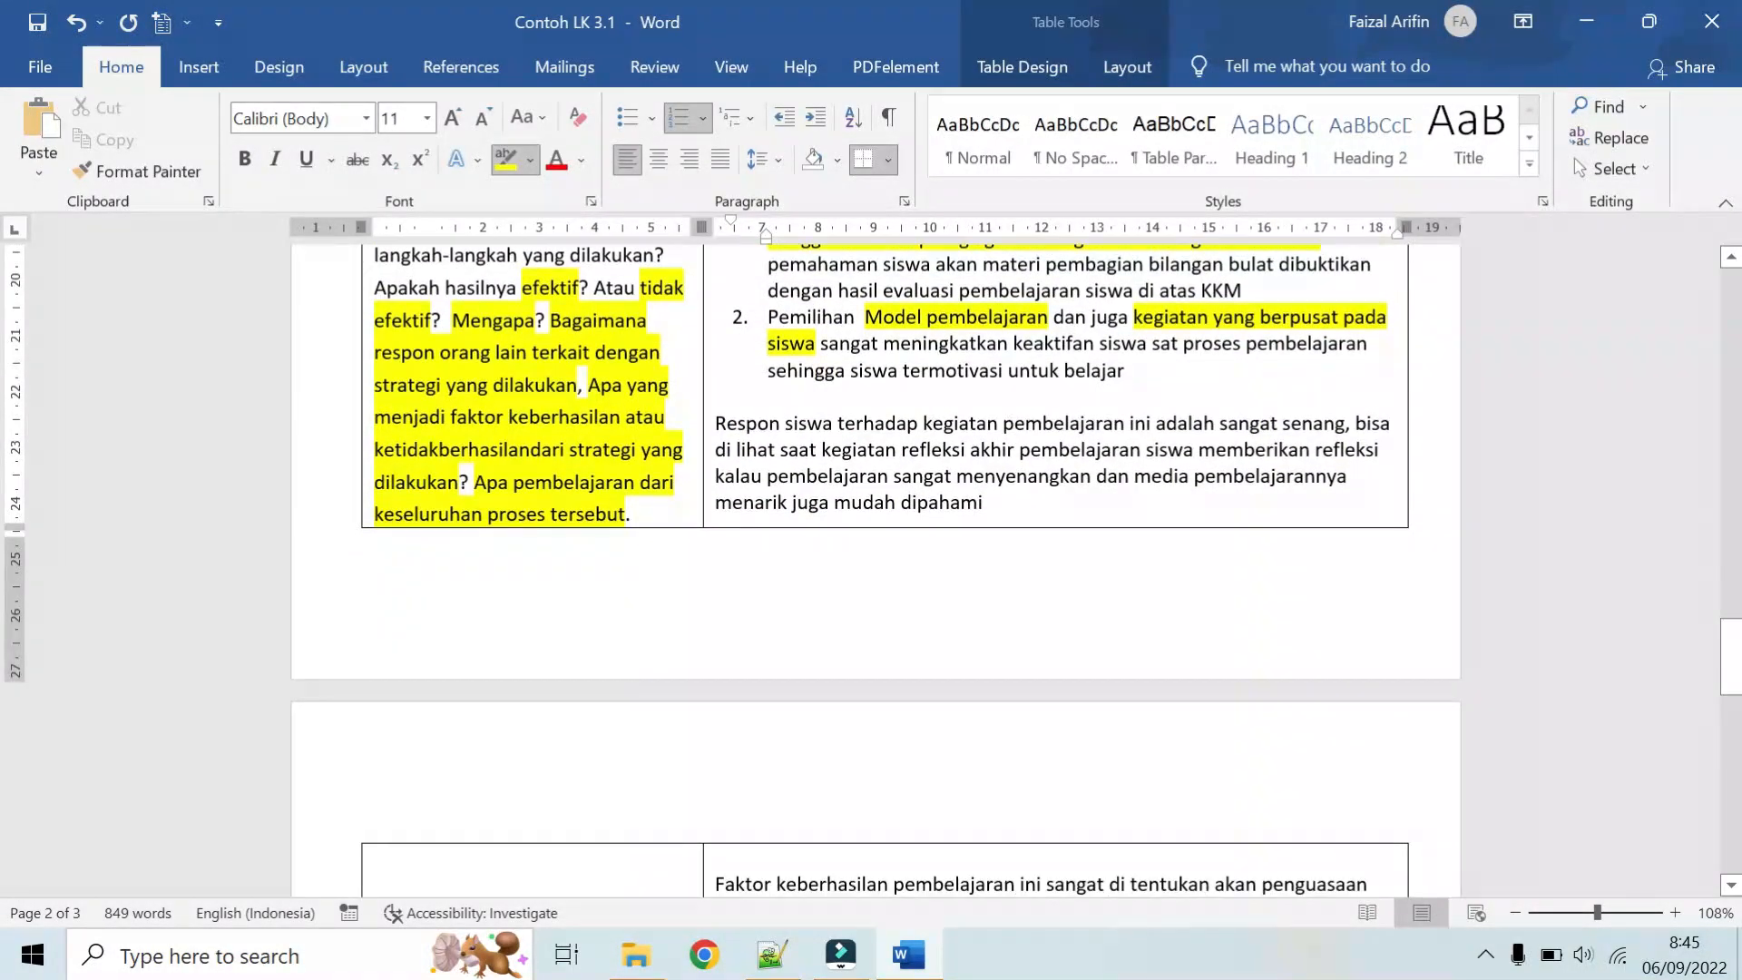
{"action": "scroll", "coordinate": [766, 444], "scroll_direction": "down", "scroll_amount": 1}
{"action": "scroll", "coordinate": [773, 402], "scroll_direction": "up", "scroll_amount": 1}
{"action": "scroll", "coordinate": [808, 440], "scroll_direction": "down", "scroll_amount": 1}
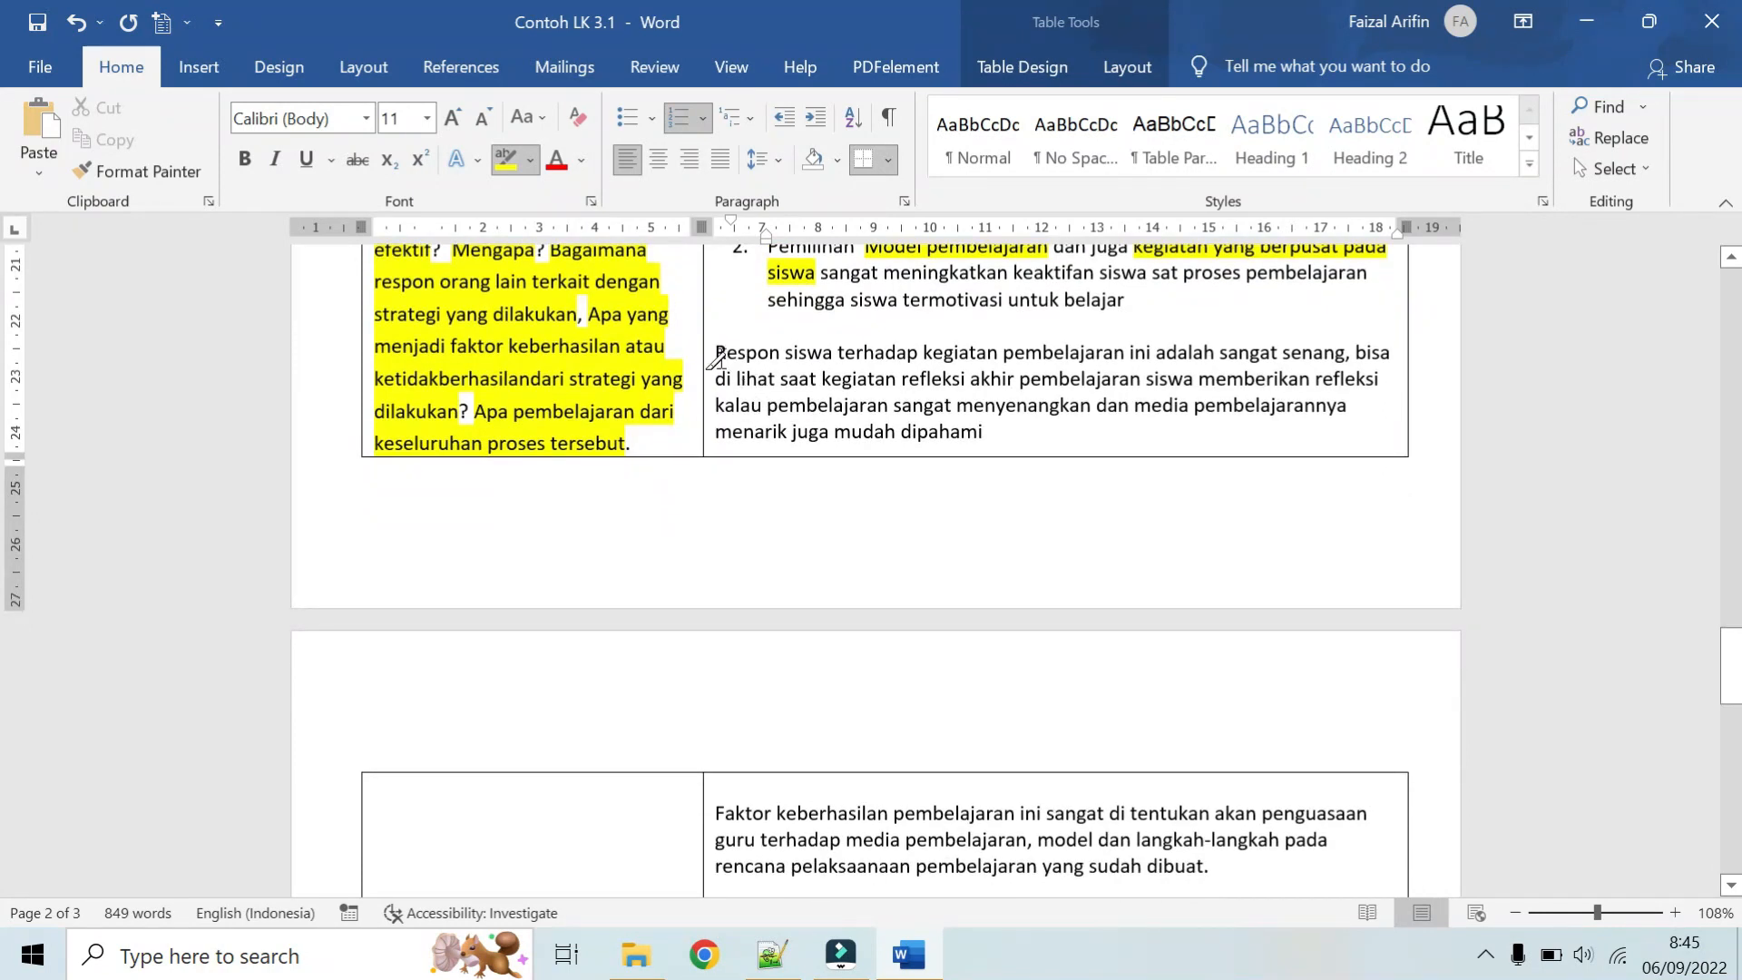
{"action": "mouse_move", "coordinate": [716, 354]}
{"action": "left_mouse_down"}
{"action": "mouse_move", "coordinate": [1381, 356]}
{"action": "mouse_move", "coordinate": [849, 379]}
{"action": "mouse_move", "coordinate": [1300, 381]}
{"action": "mouse_move", "coordinate": [1195, 408]}
{"action": "mouse_move", "coordinate": [943, 408]}
{"action": "mouse_move", "coordinate": [1094, 408]}
{"action": "mouse_move", "coordinate": [1057, 410]}
{"action": "left_mouse_up"}
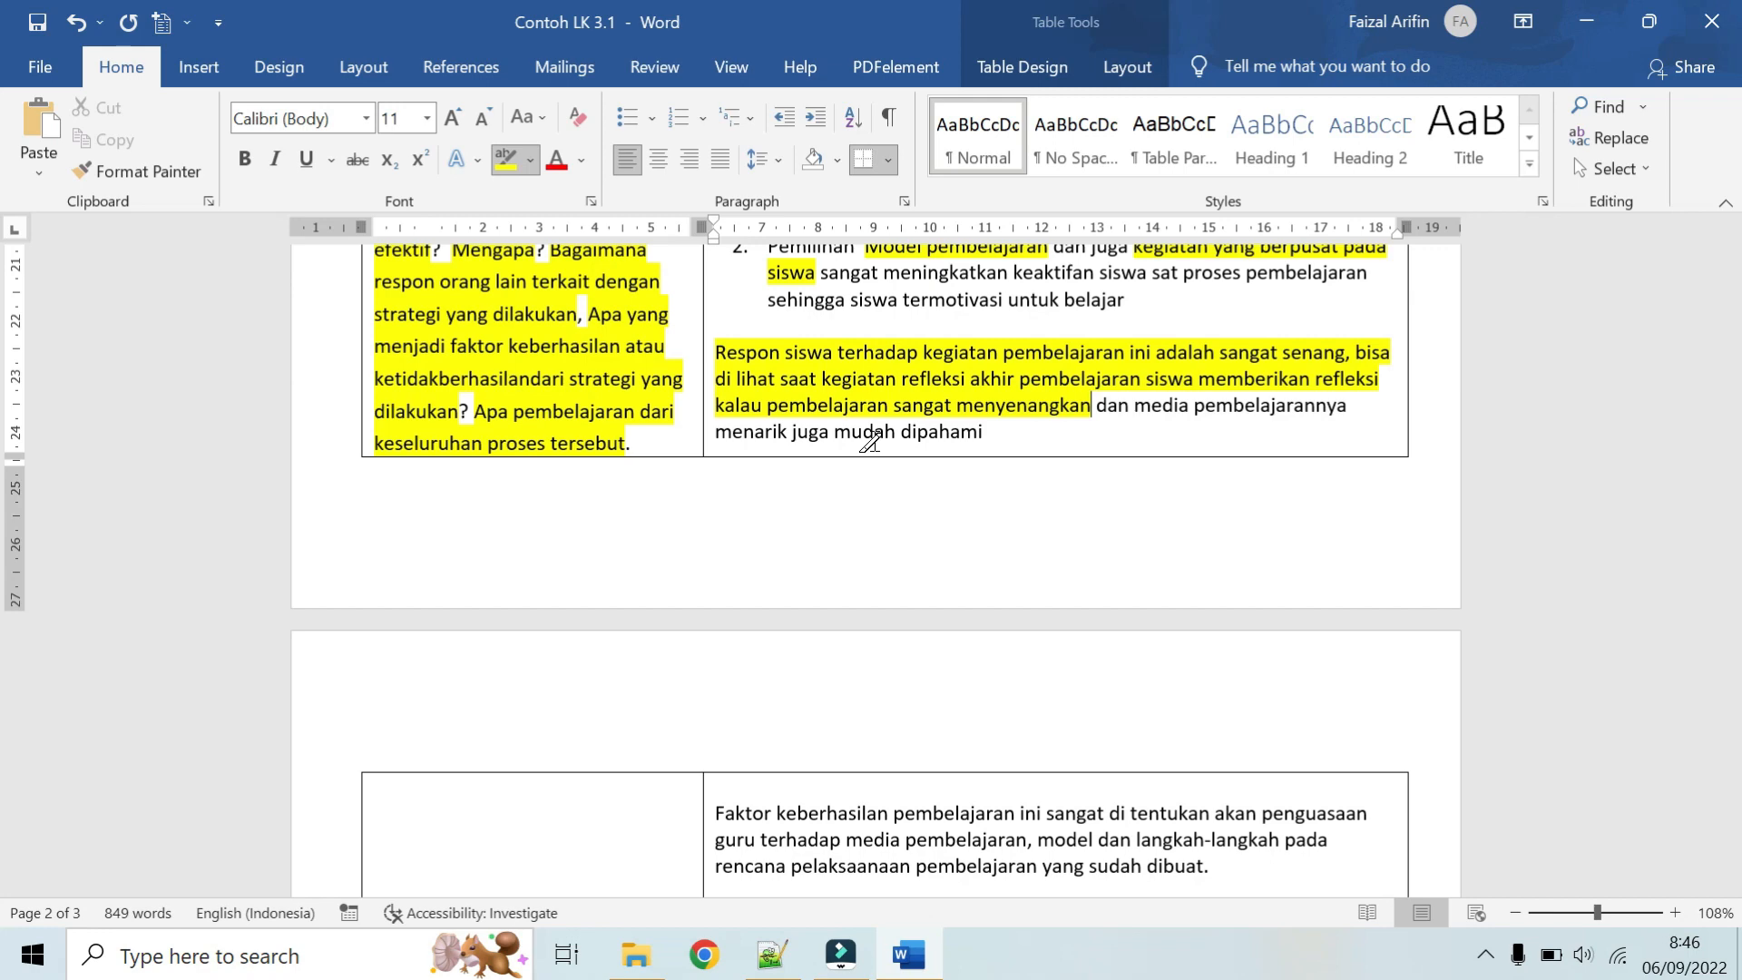
Step: Highlight the success factors in the "Faktor keberhasilan" paragraph, from "media pembelajaran, model dan langkah-langkah" through "yang sudah dibuat"
{"action": "scroll", "coordinate": [869, 442], "scroll_direction": "down", "scroll_amount": 3}
{"action": "scroll", "coordinate": [869, 442], "scroll_direction": "up", "scroll_amount": 2}
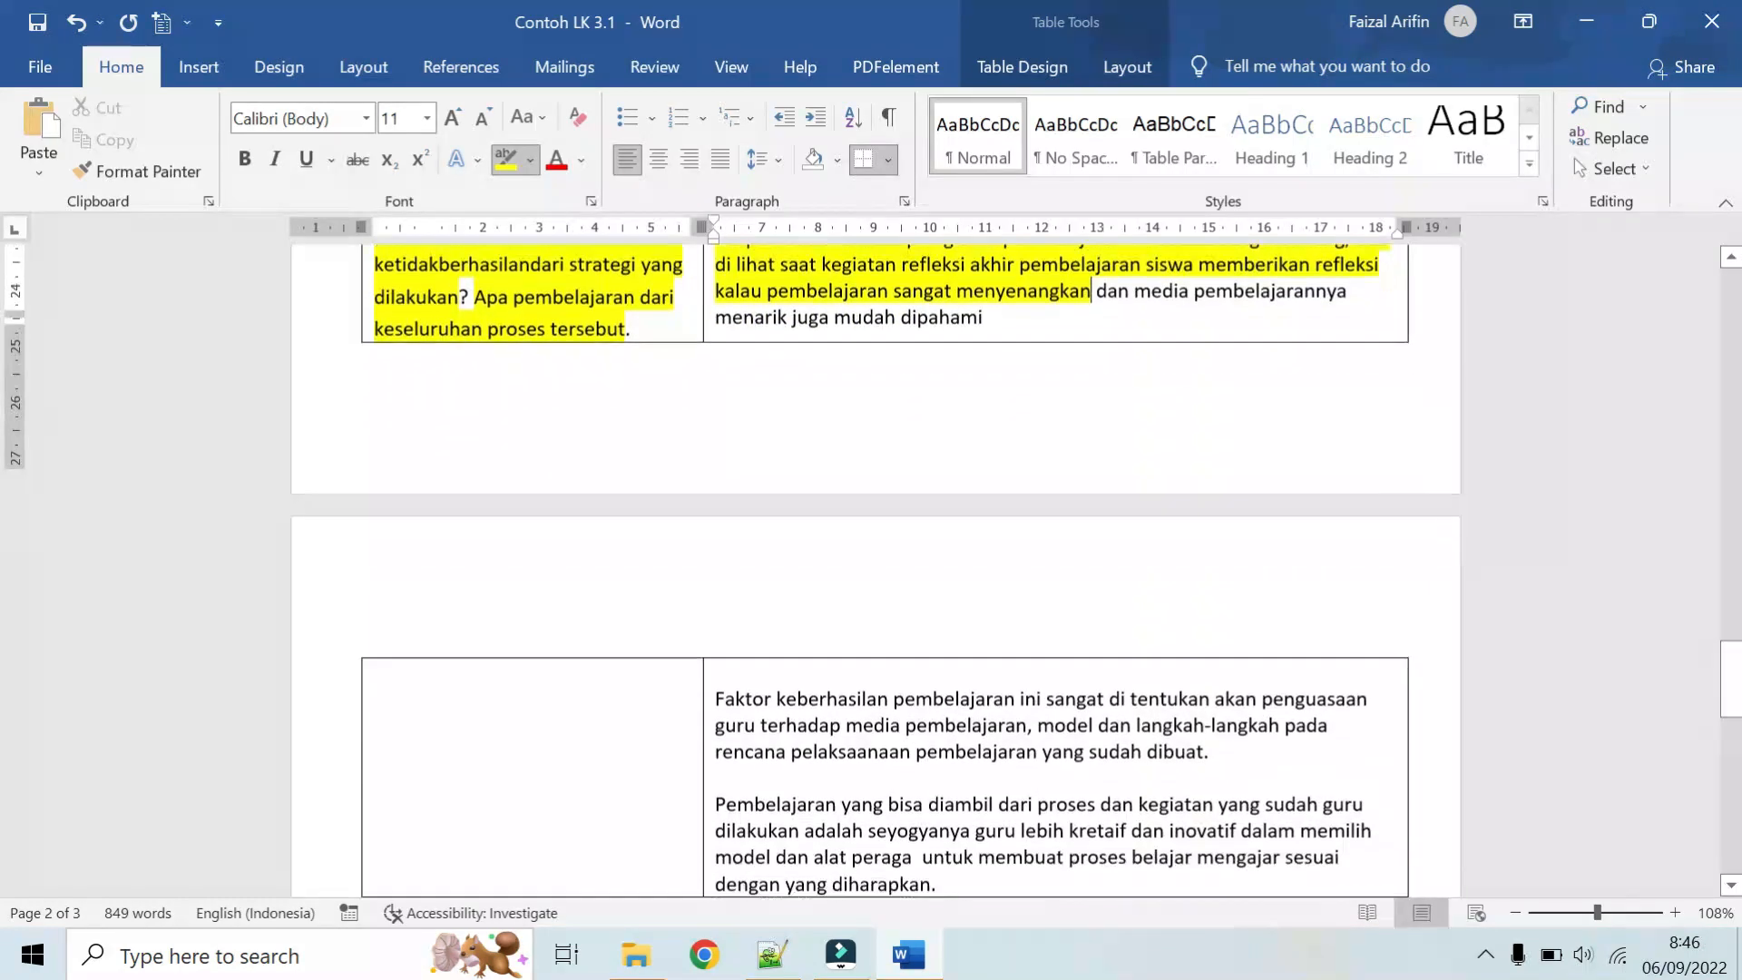
{"action": "scroll", "coordinate": [869, 442], "scroll_direction": "down", "scroll_amount": 3}
{"action": "scroll", "coordinate": [577, 504], "scroll_direction": "up", "scroll_amount": 6}
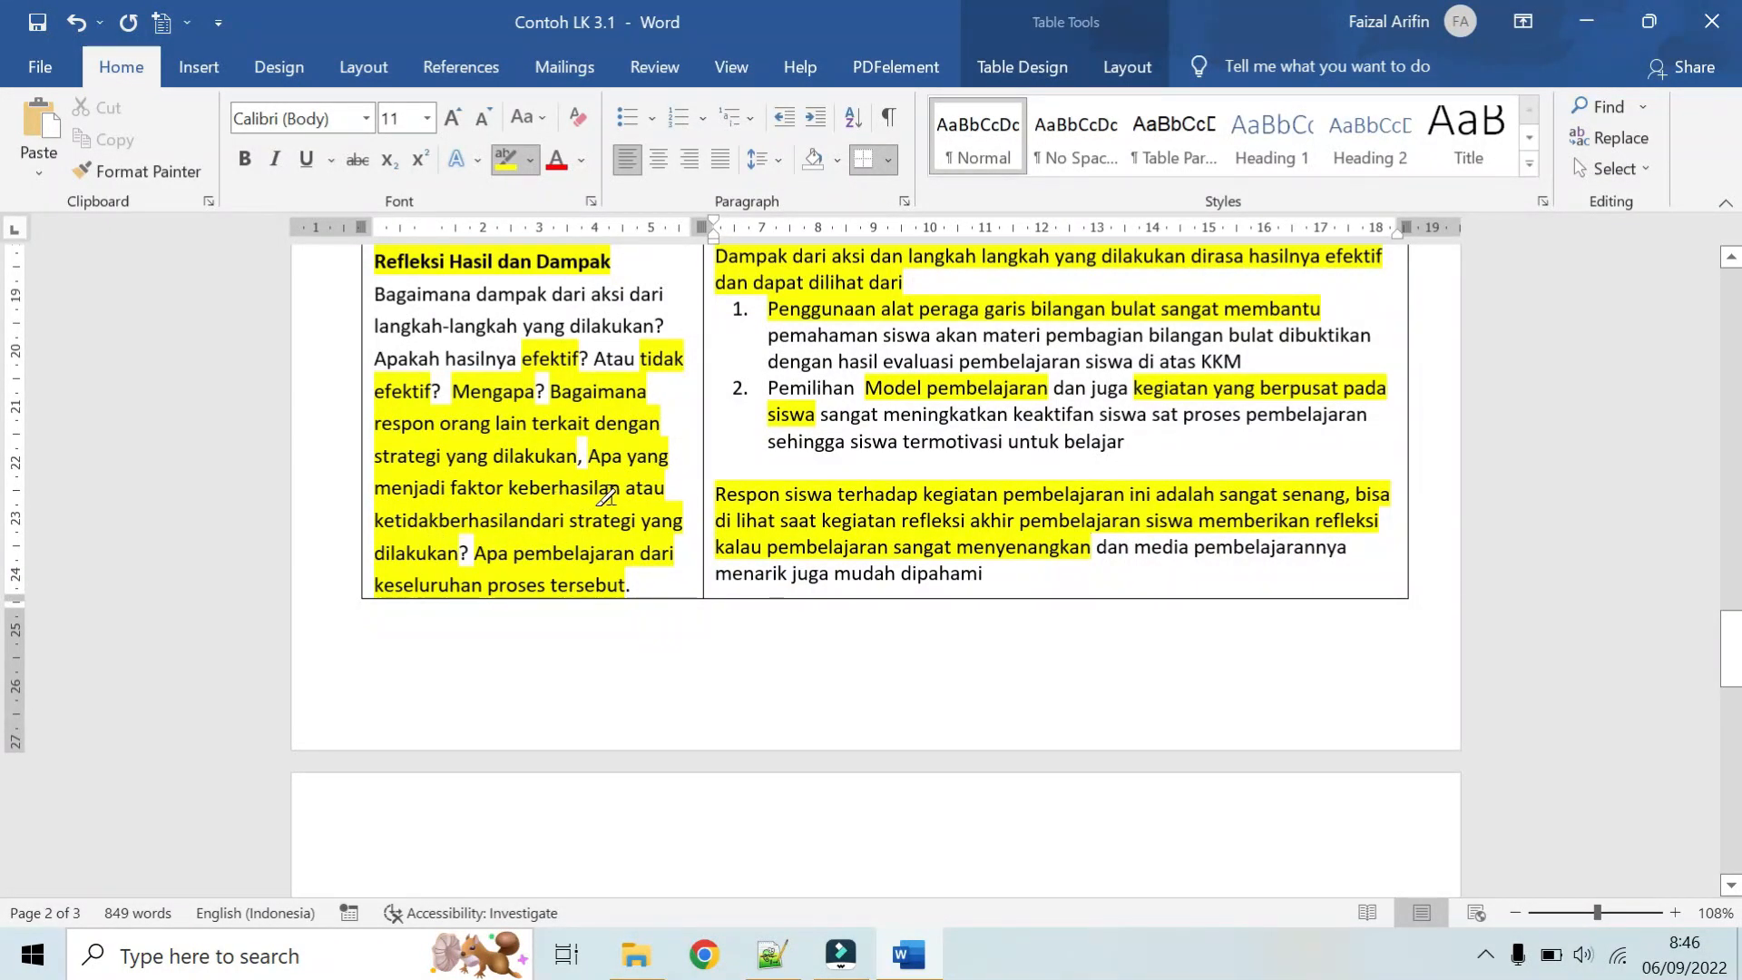
{"action": "scroll", "coordinate": [422, 516], "scroll_direction": "down", "scroll_amount": 5}
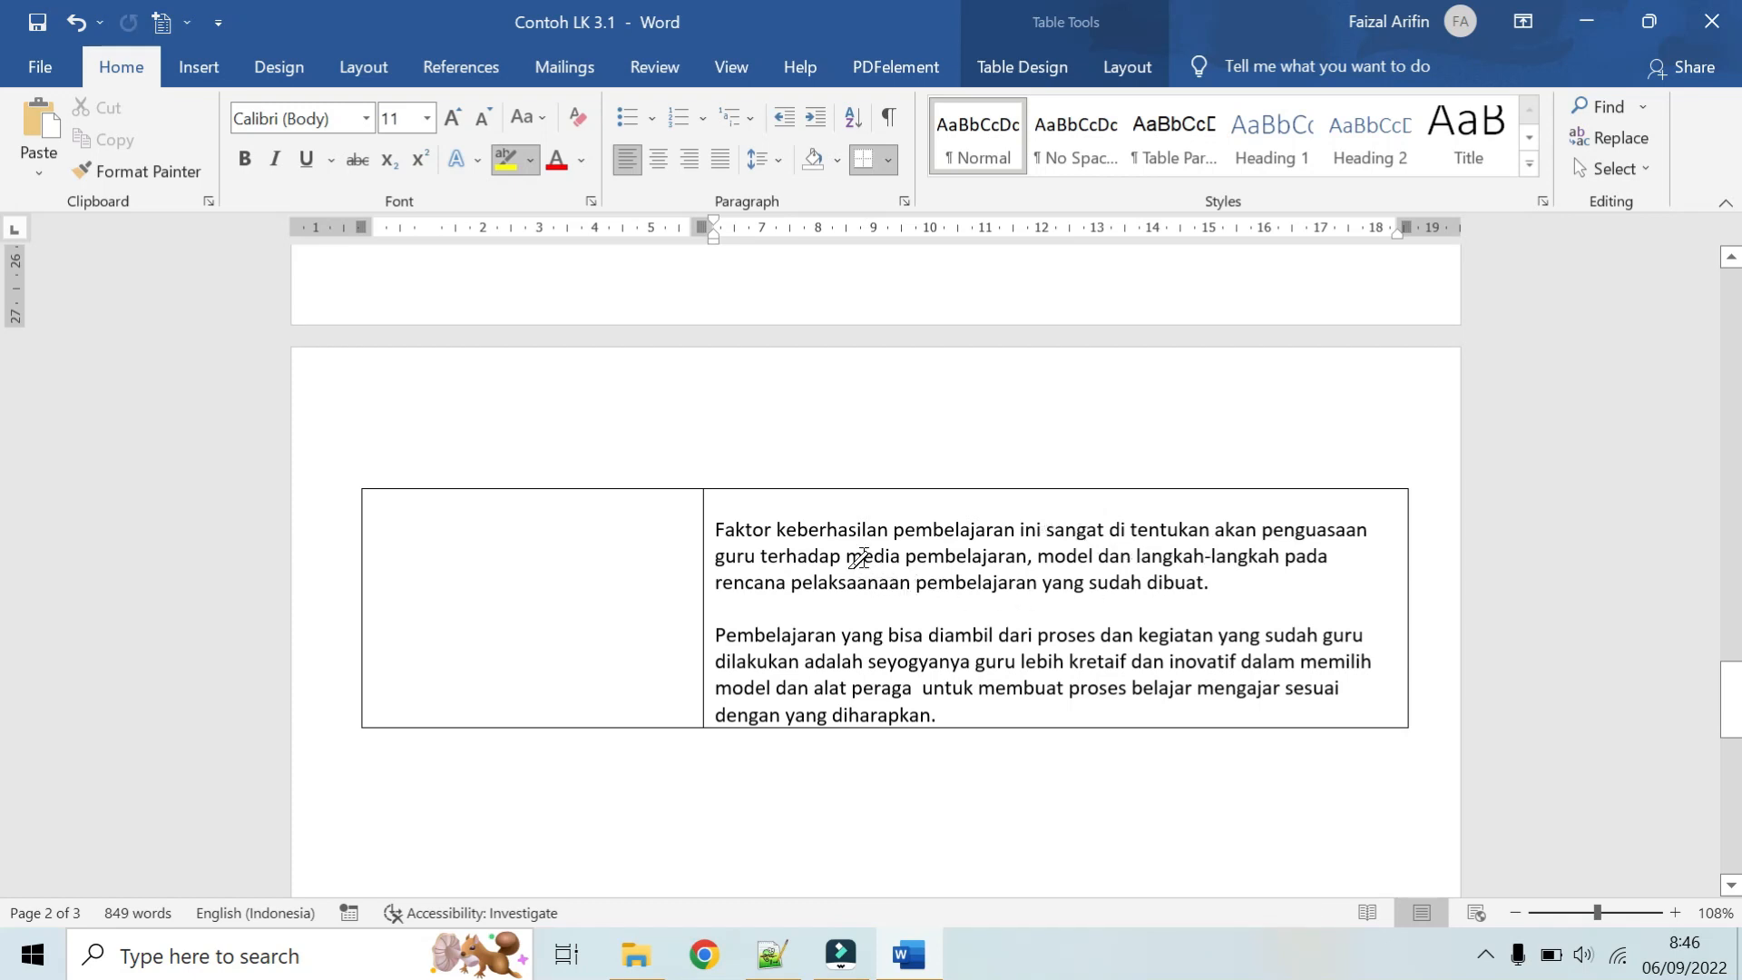
{"action": "mouse_move", "coordinate": [846, 556]}
{"action": "left_mouse_down"}
{"action": "mouse_move", "coordinate": [1088, 572]}
{"action": "mouse_move", "coordinate": [1279, 558]}
{"action": "mouse_move", "coordinate": [862, 552]}
{"action": "mouse_move", "coordinate": [1025, 585]}
{"action": "mouse_move", "coordinate": [934, 607]}
{"action": "mouse_move", "coordinate": [1200, 586]}
{"action": "left_mouse_up"}
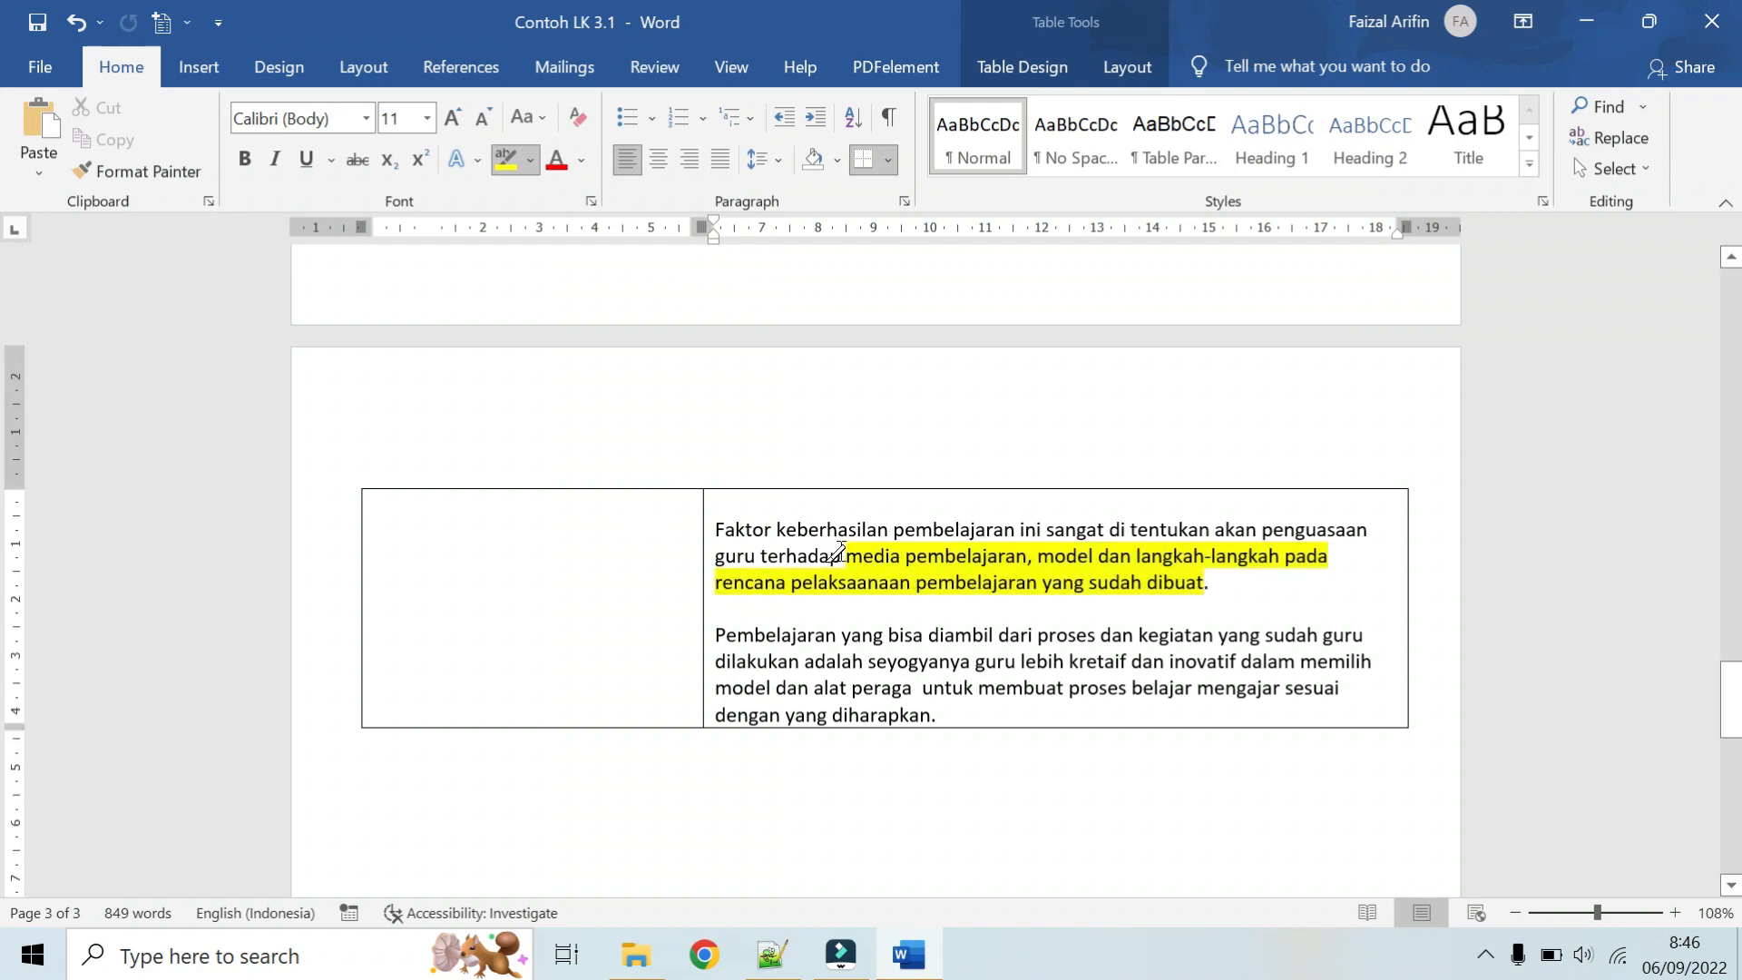
Step: Compare the media, model and lesson-plan factors in the "Faktor keberhasilan" paragraph with the three numbered Aksi items and the Refleksi outcomes
{"action": "scroll", "coordinate": [826, 558], "scroll_direction": "up", "scroll_amount": 15}
{"action": "scroll", "coordinate": [820, 569], "scroll_direction": "up", "scroll_amount": 2}
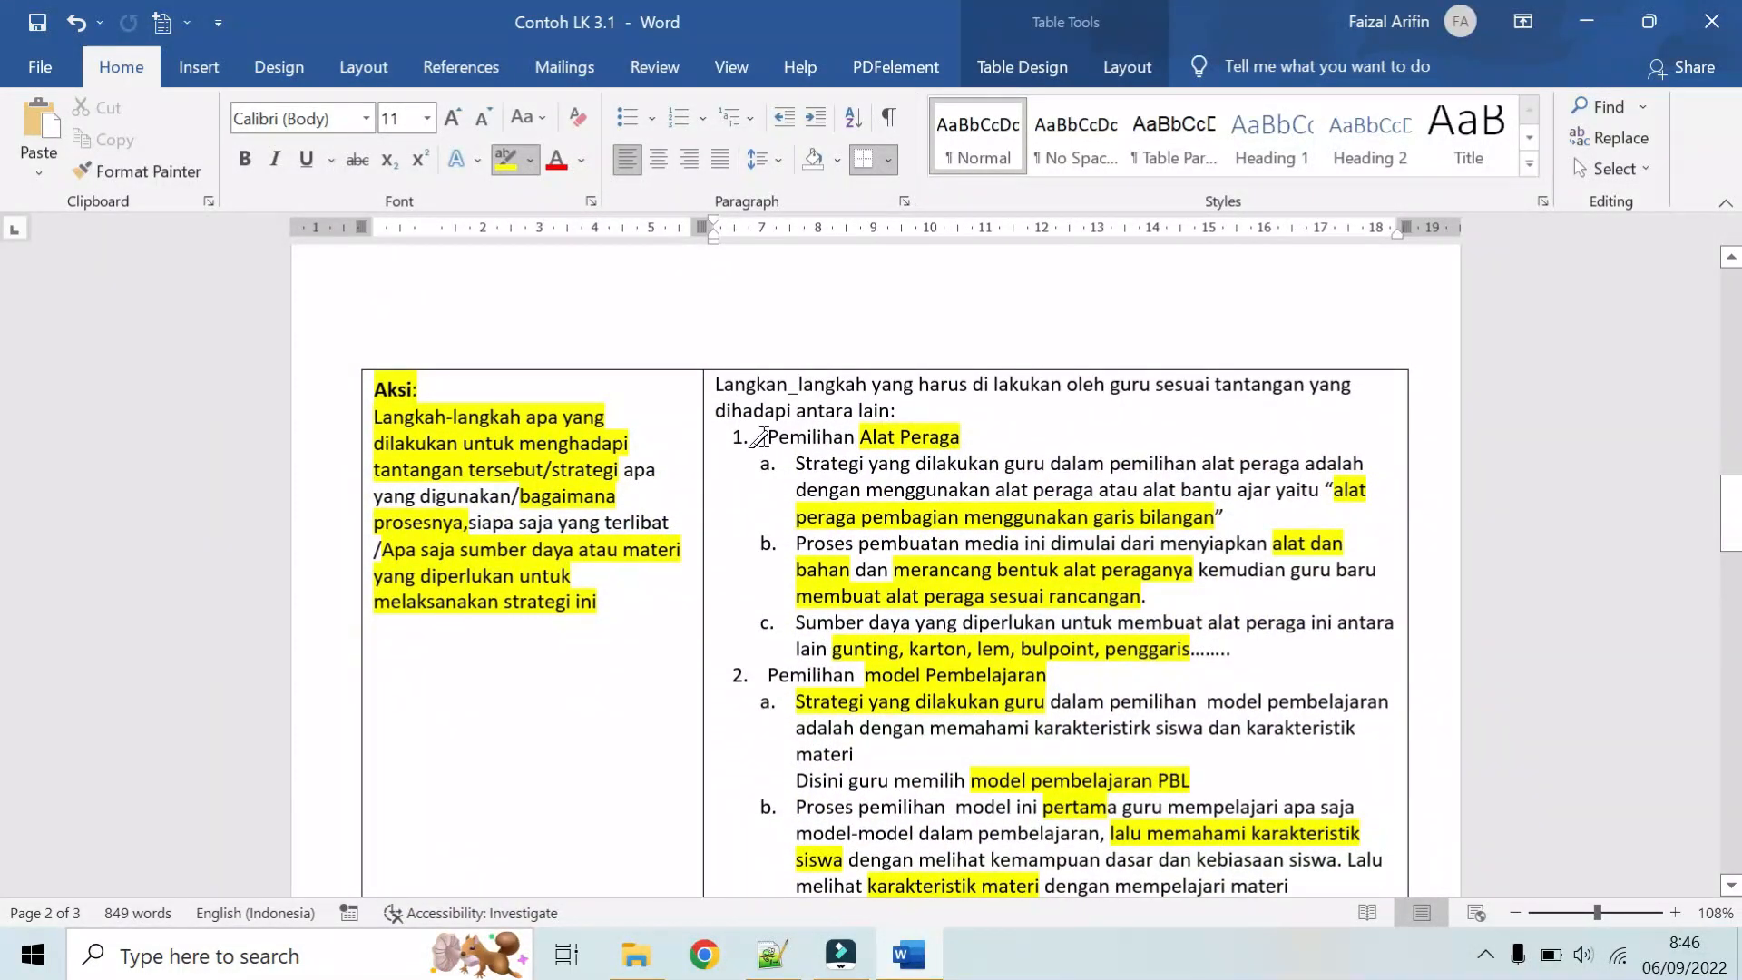
{"action": "scroll", "coordinate": [888, 401], "scroll_direction": "down", "scroll_amount": 2}
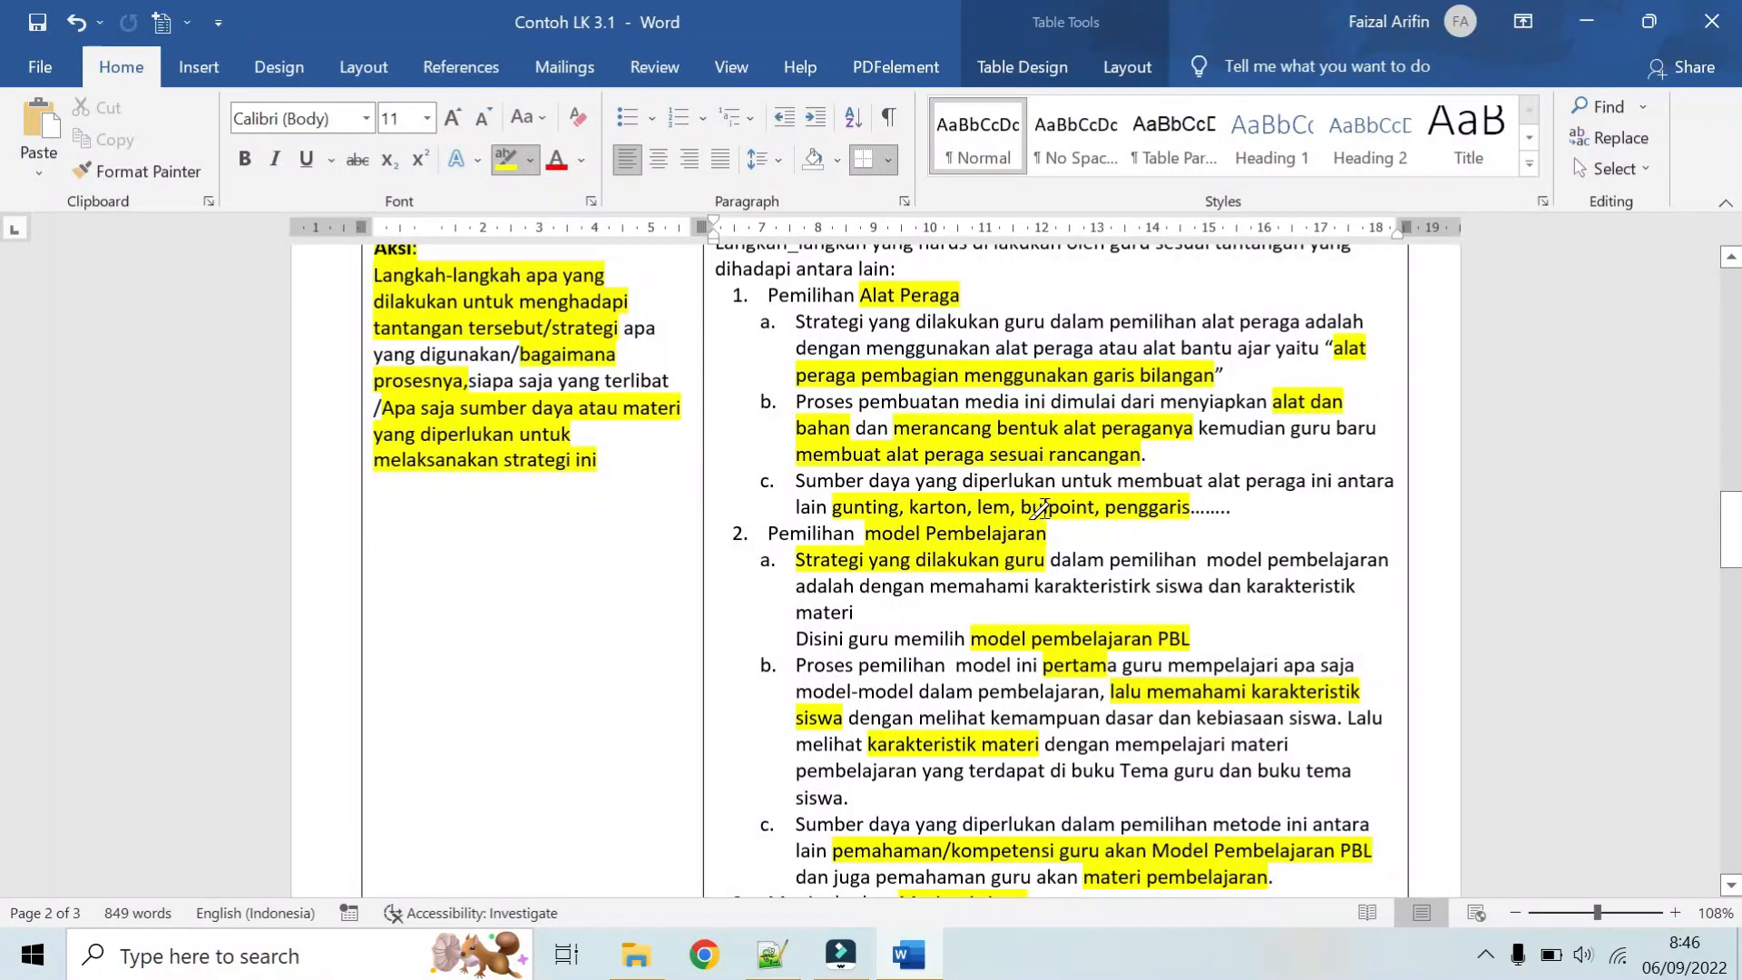
{"action": "scroll", "coordinate": [970, 521], "scroll_direction": "down", "scroll_amount": 5}
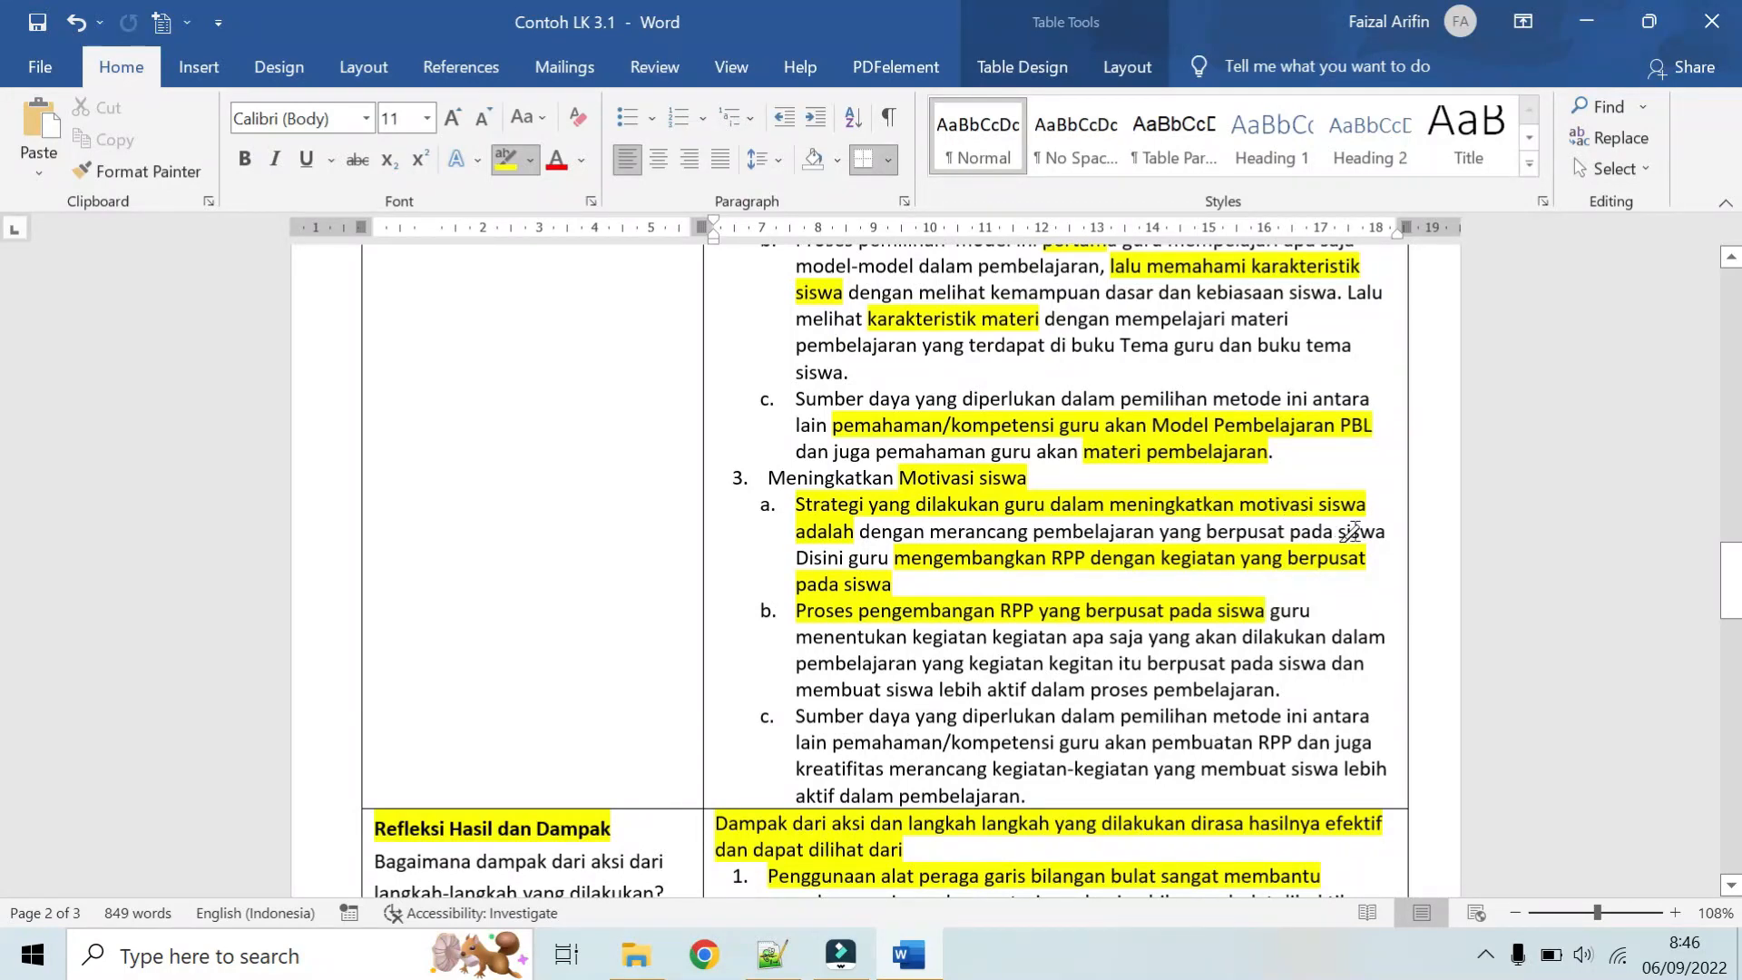
{"action": "scroll", "coordinate": [932, 550], "scroll_direction": "down", "scroll_amount": 4}
{"action": "scroll", "coordinate": [932, 550], "scroll_direction": "down", "scroll_amount": 4}
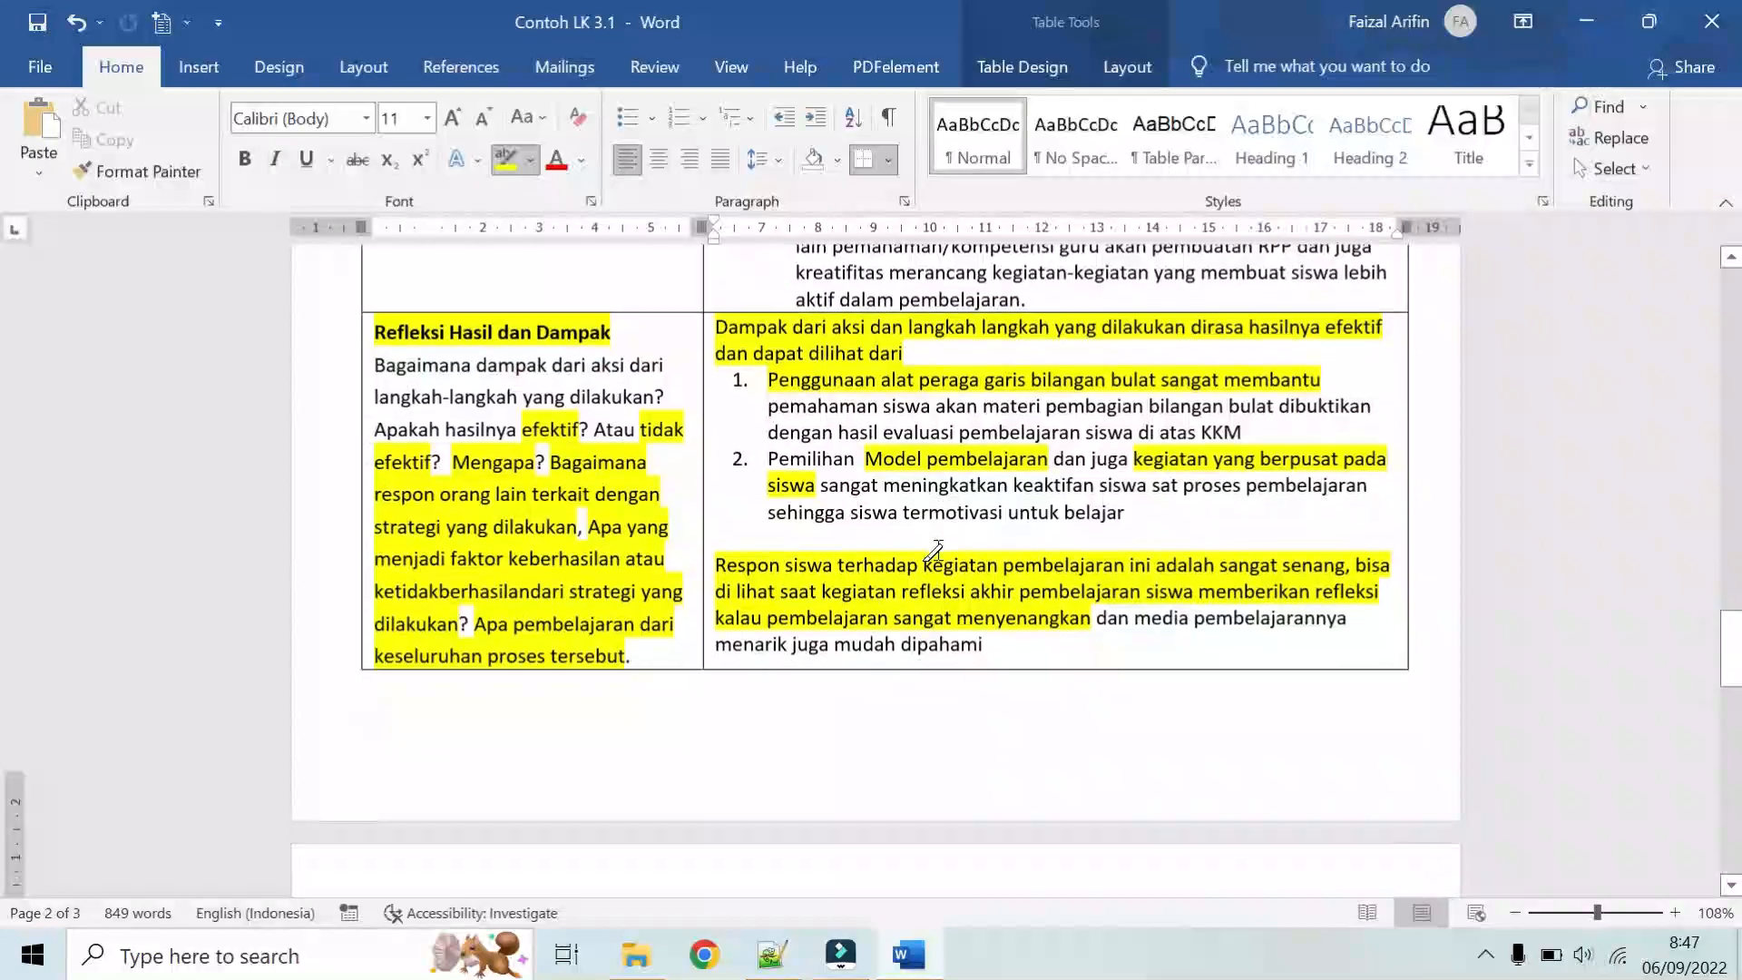
{"action": "scroll", "coordinate": [905, 592], "scroll_direction": "down", "scroll_amount": 3}
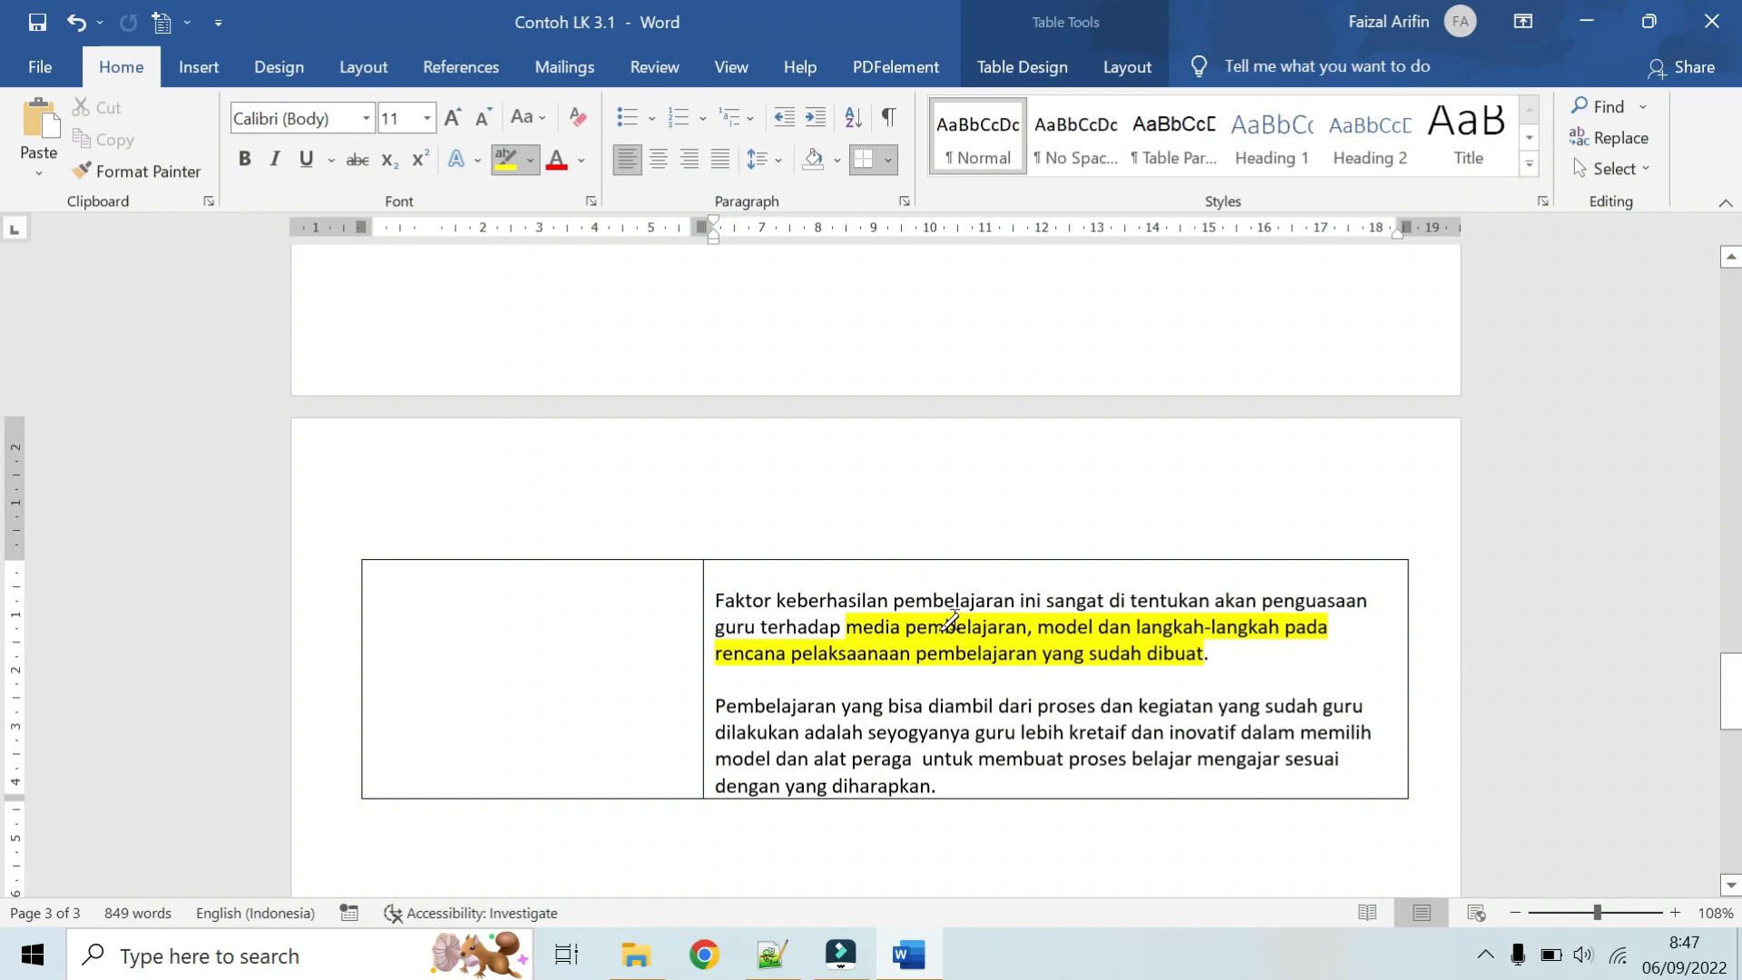
{"action": "scroll", "coordinate": [963, 617], "scroll_direction": "up", "scroll_amount": 4}
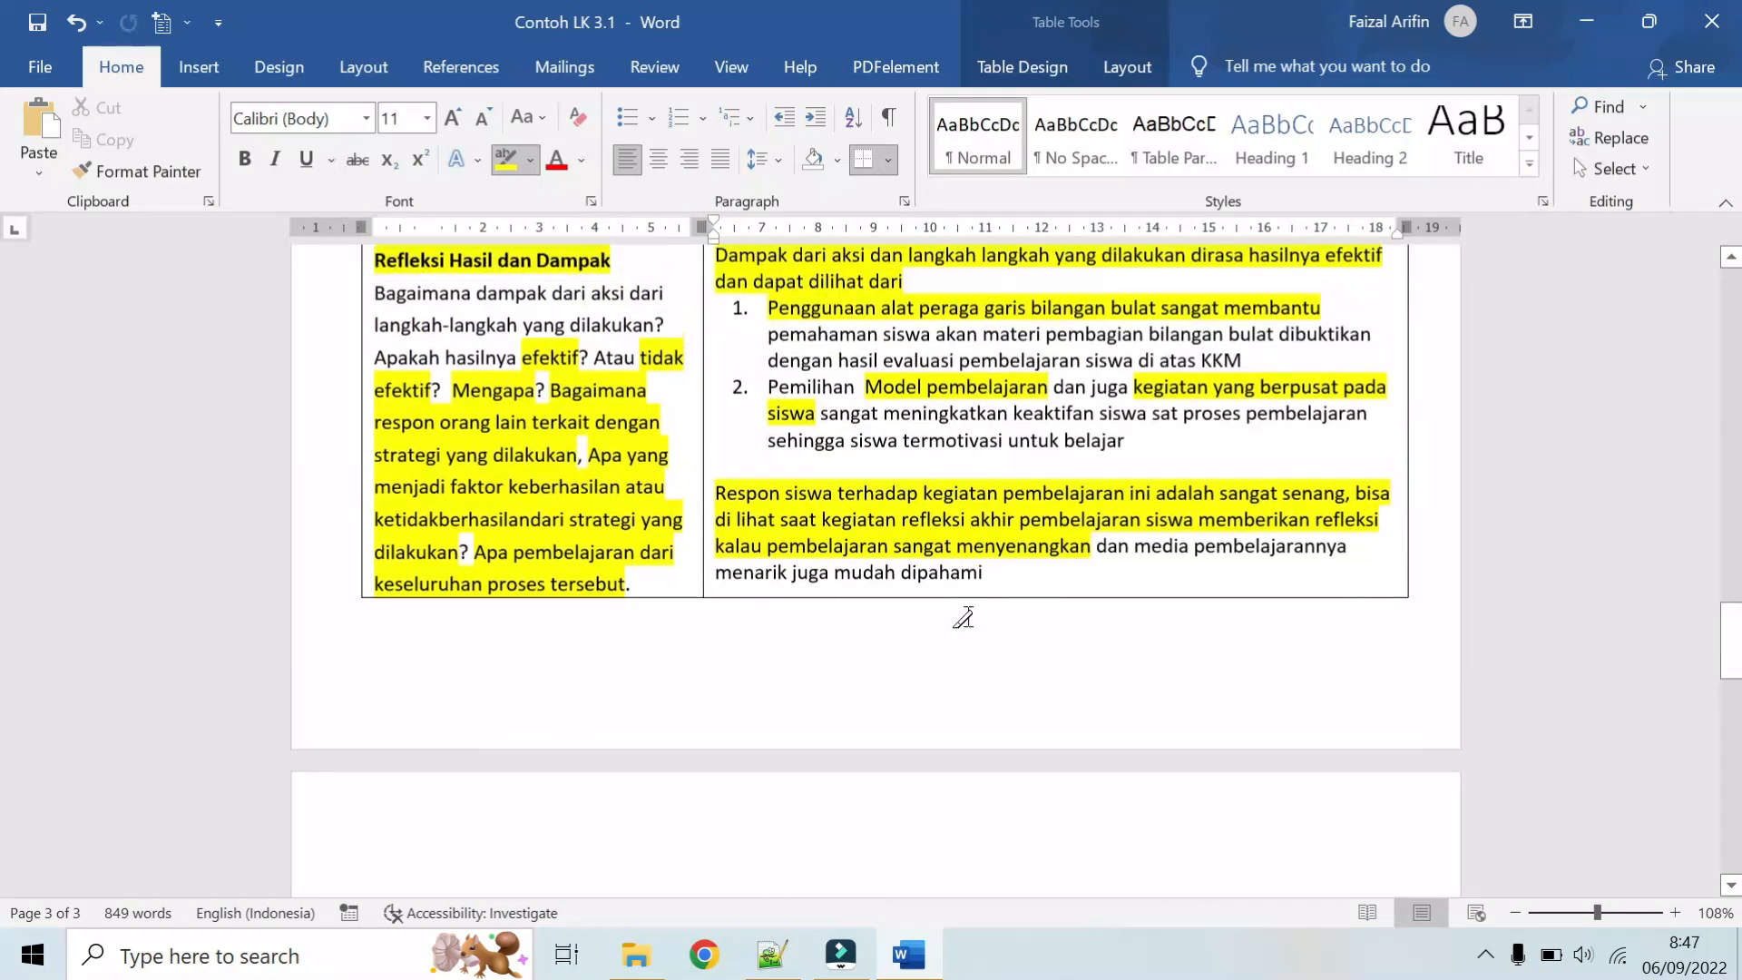
{"action": "scroll", "coordinate": [963, 617], "scroll_direction": "up", "scroll_amount": 8}
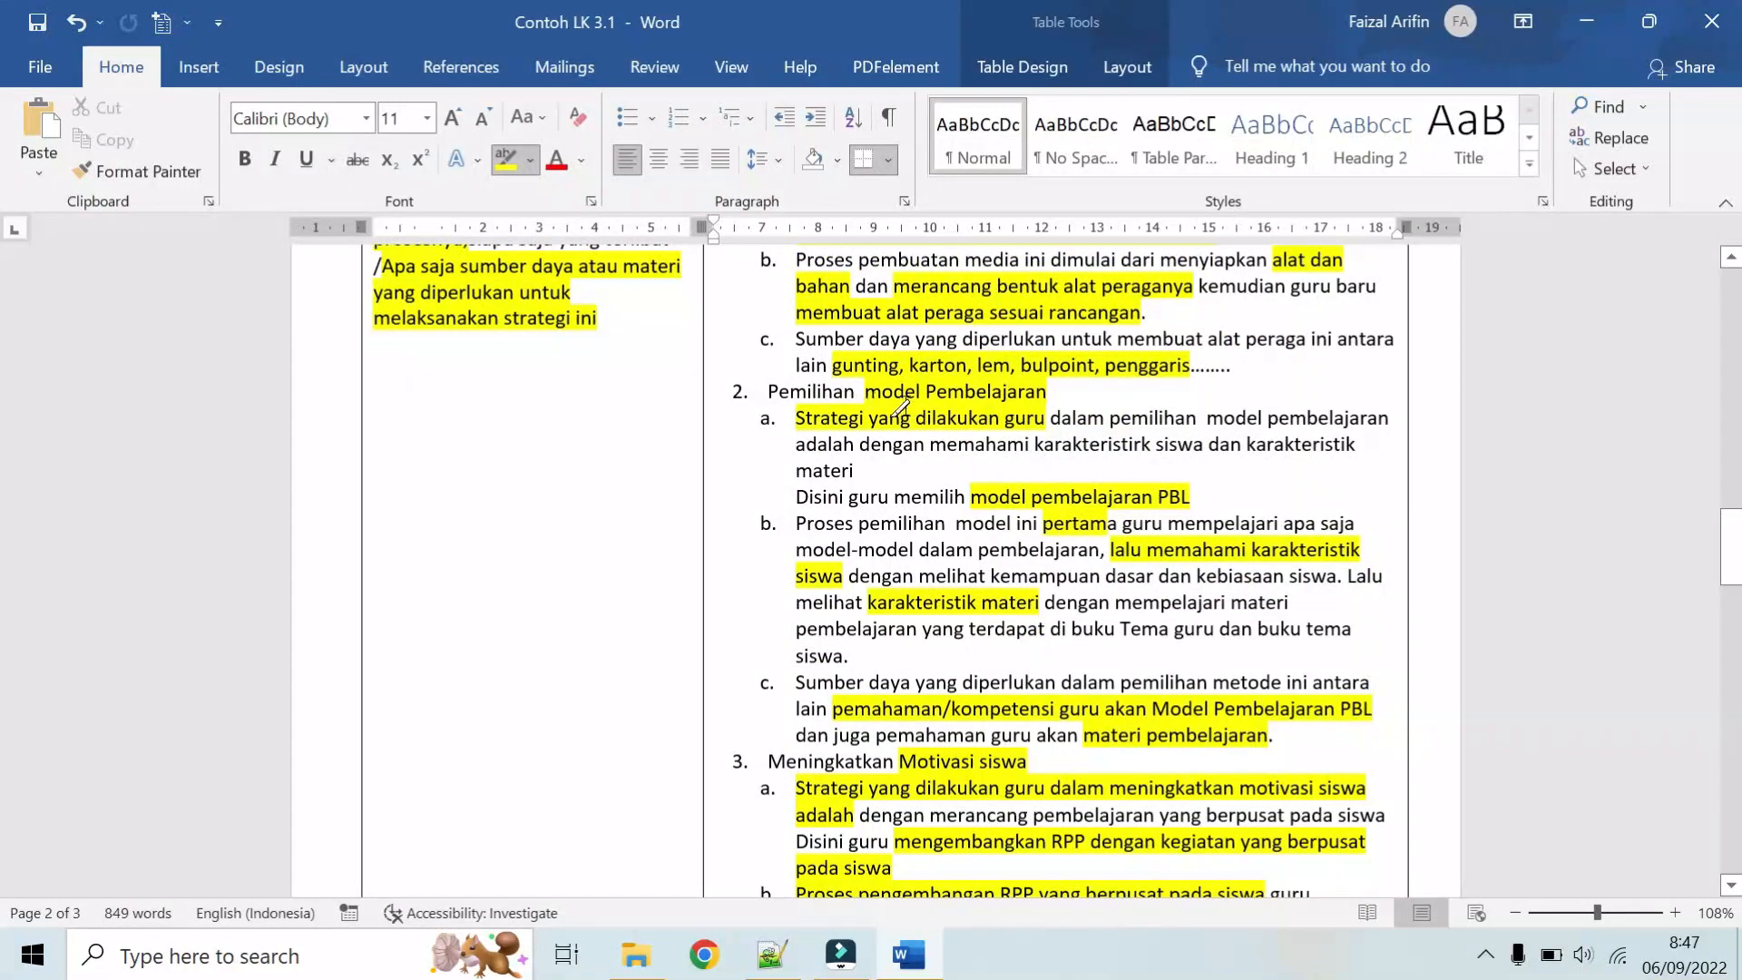
{"action": "scroll", "coordinate": [1013, 588], "scroll_direction": "down", "scroll_amount": 12}
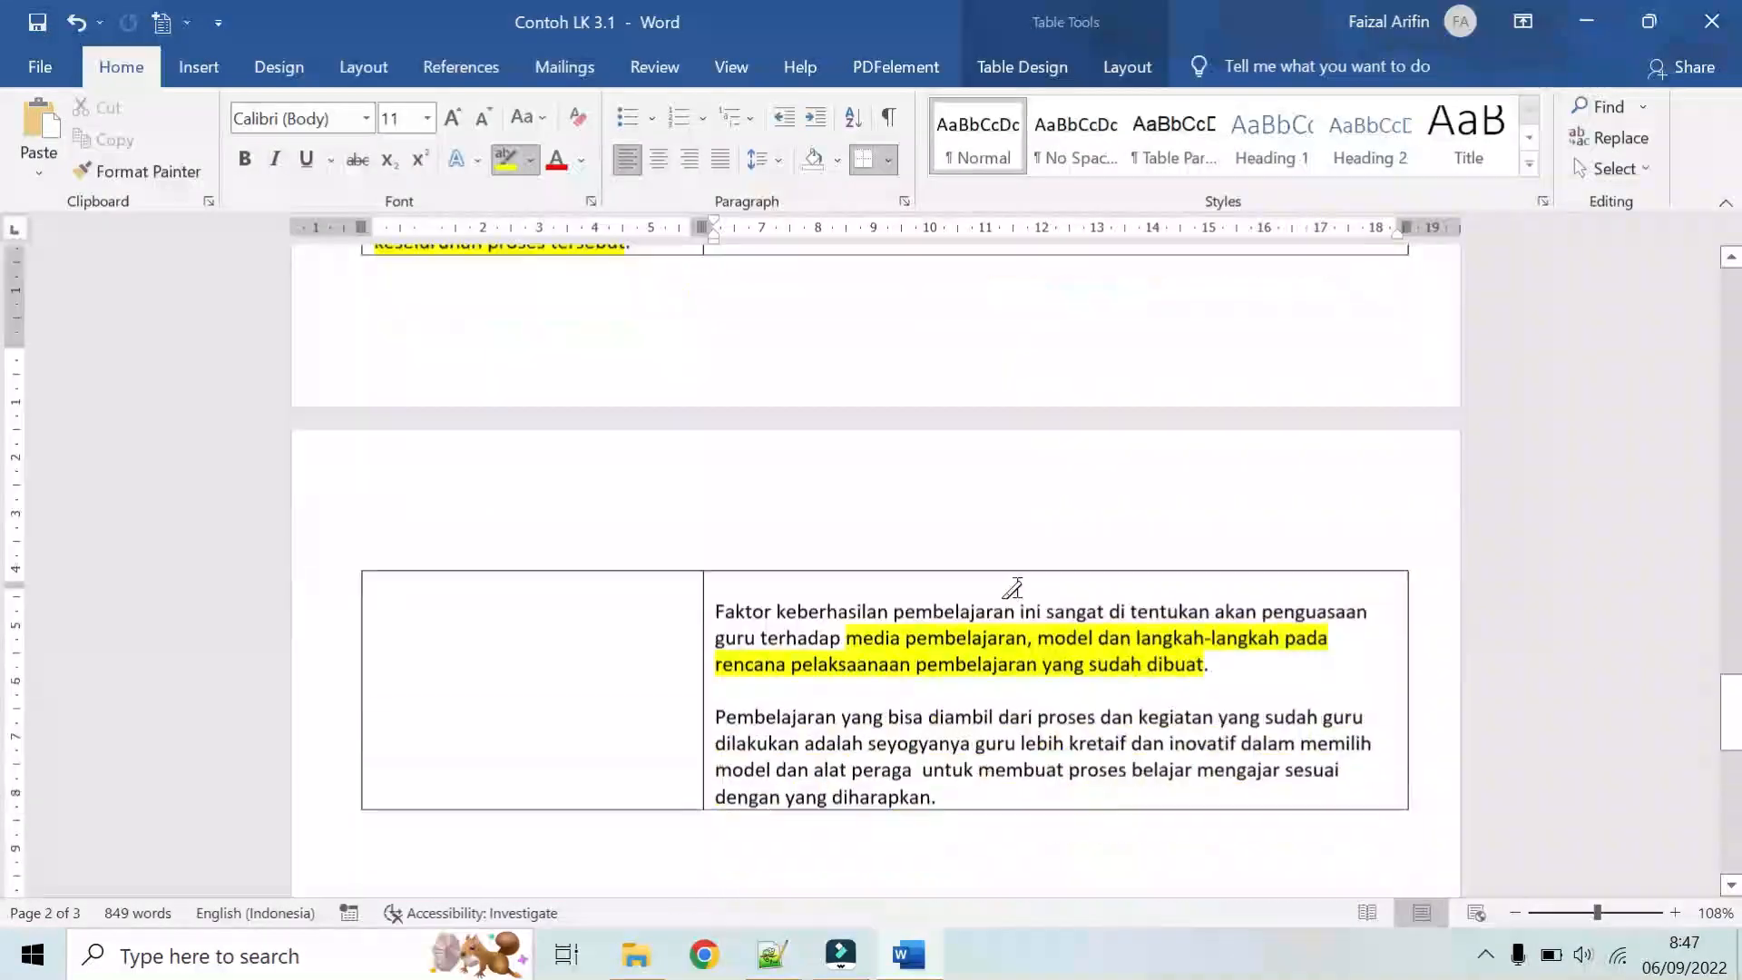
{"action": "scroll", "coordinate": [1012, 588], "scroll_direction": "down", "scroll_amount": 3}
{"action": "scroll", "coordinate": [1011, 584], "scroll_direction": "up", "scroll_amount": 2}
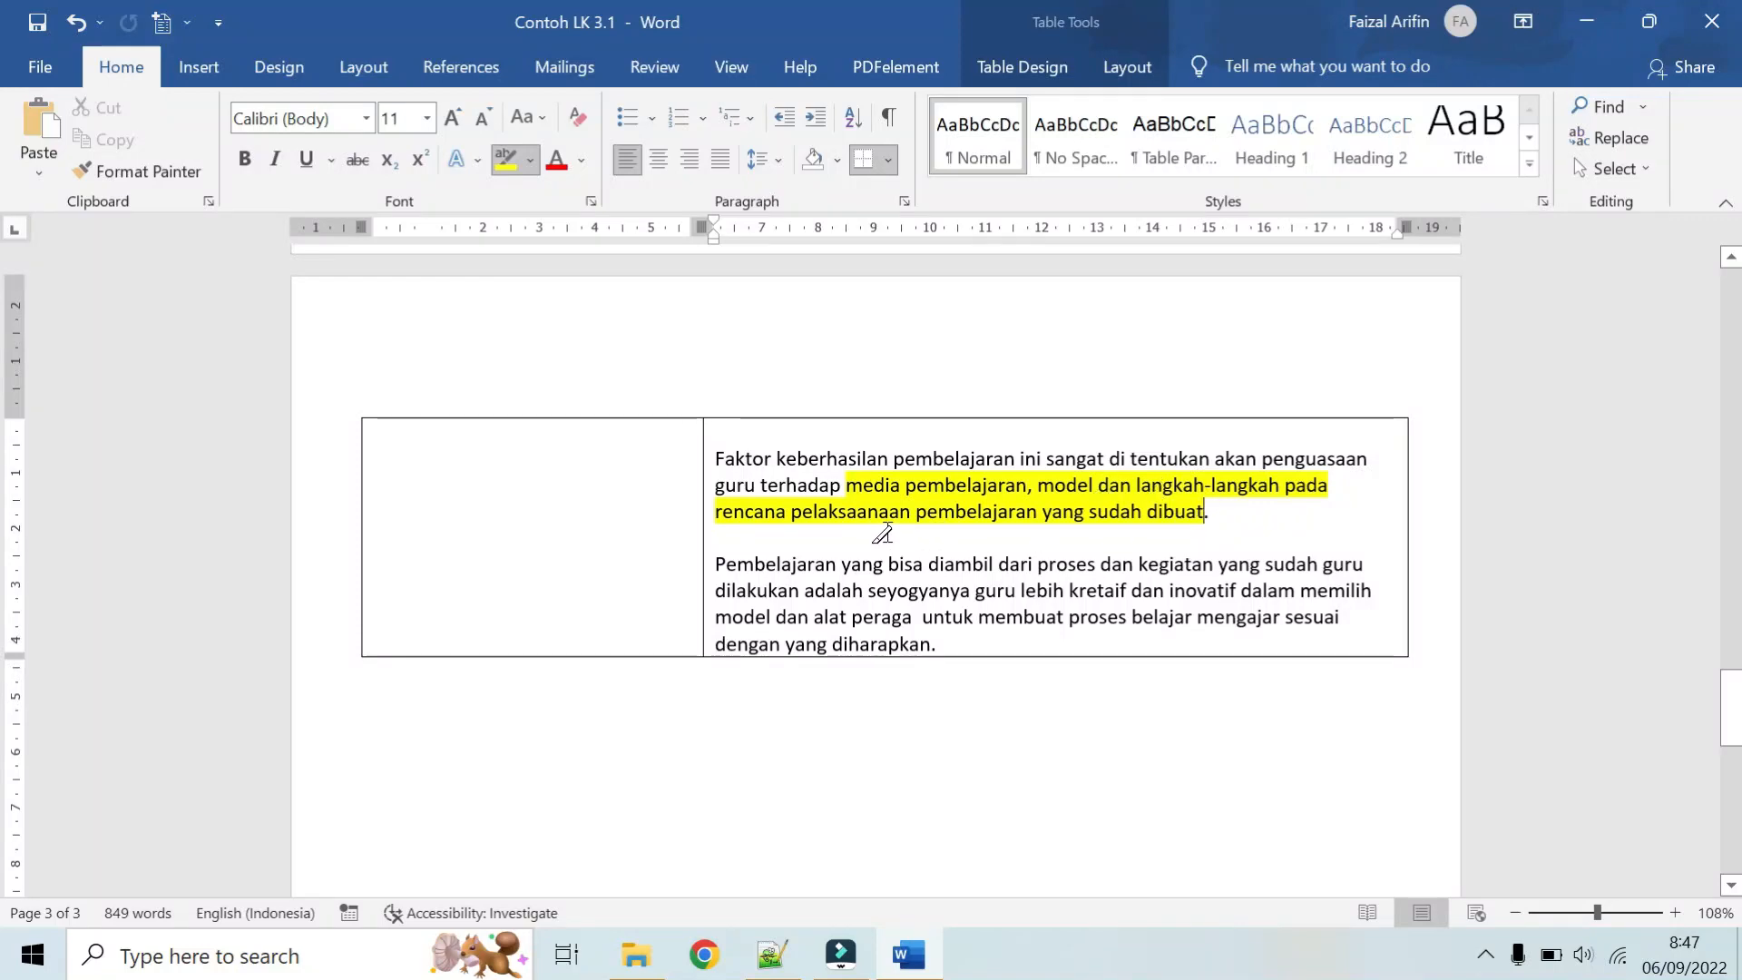
{"action": "scroll", "coordinate": [923, 535], "scroll_direction": "up", "scroll_amount": 5}
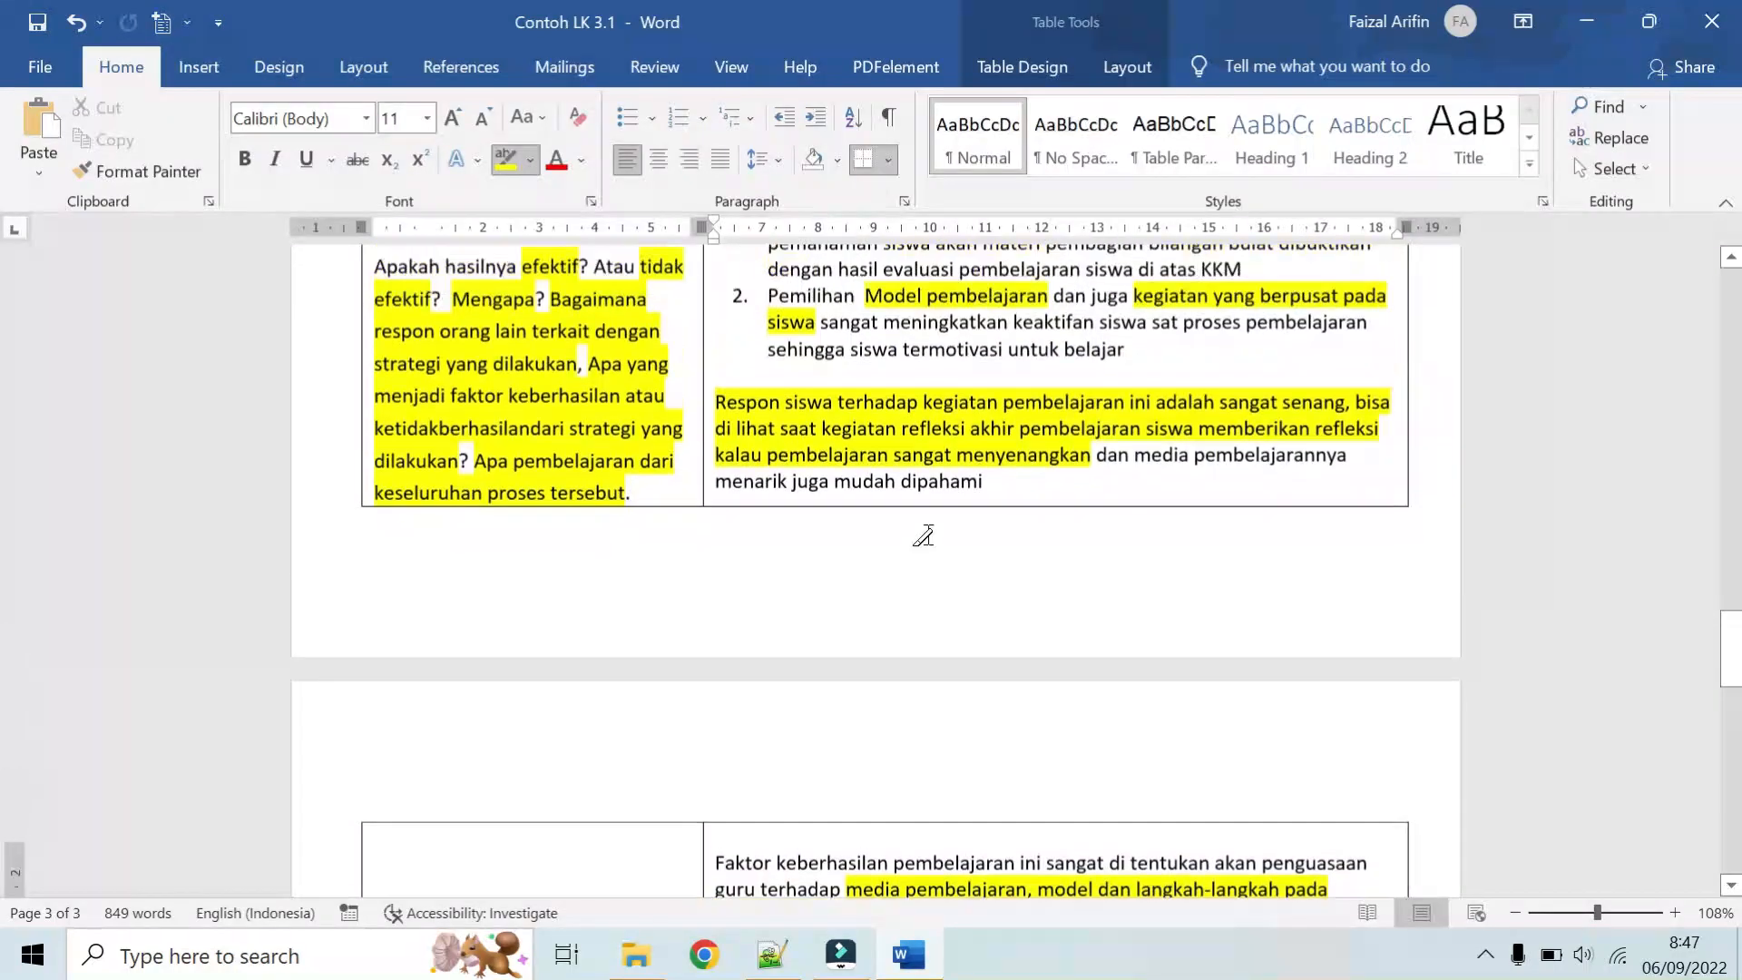
{"action": "scroll", "coordinate": [922, 535], "scroll_direction": "up", "scroll_amount": 8}
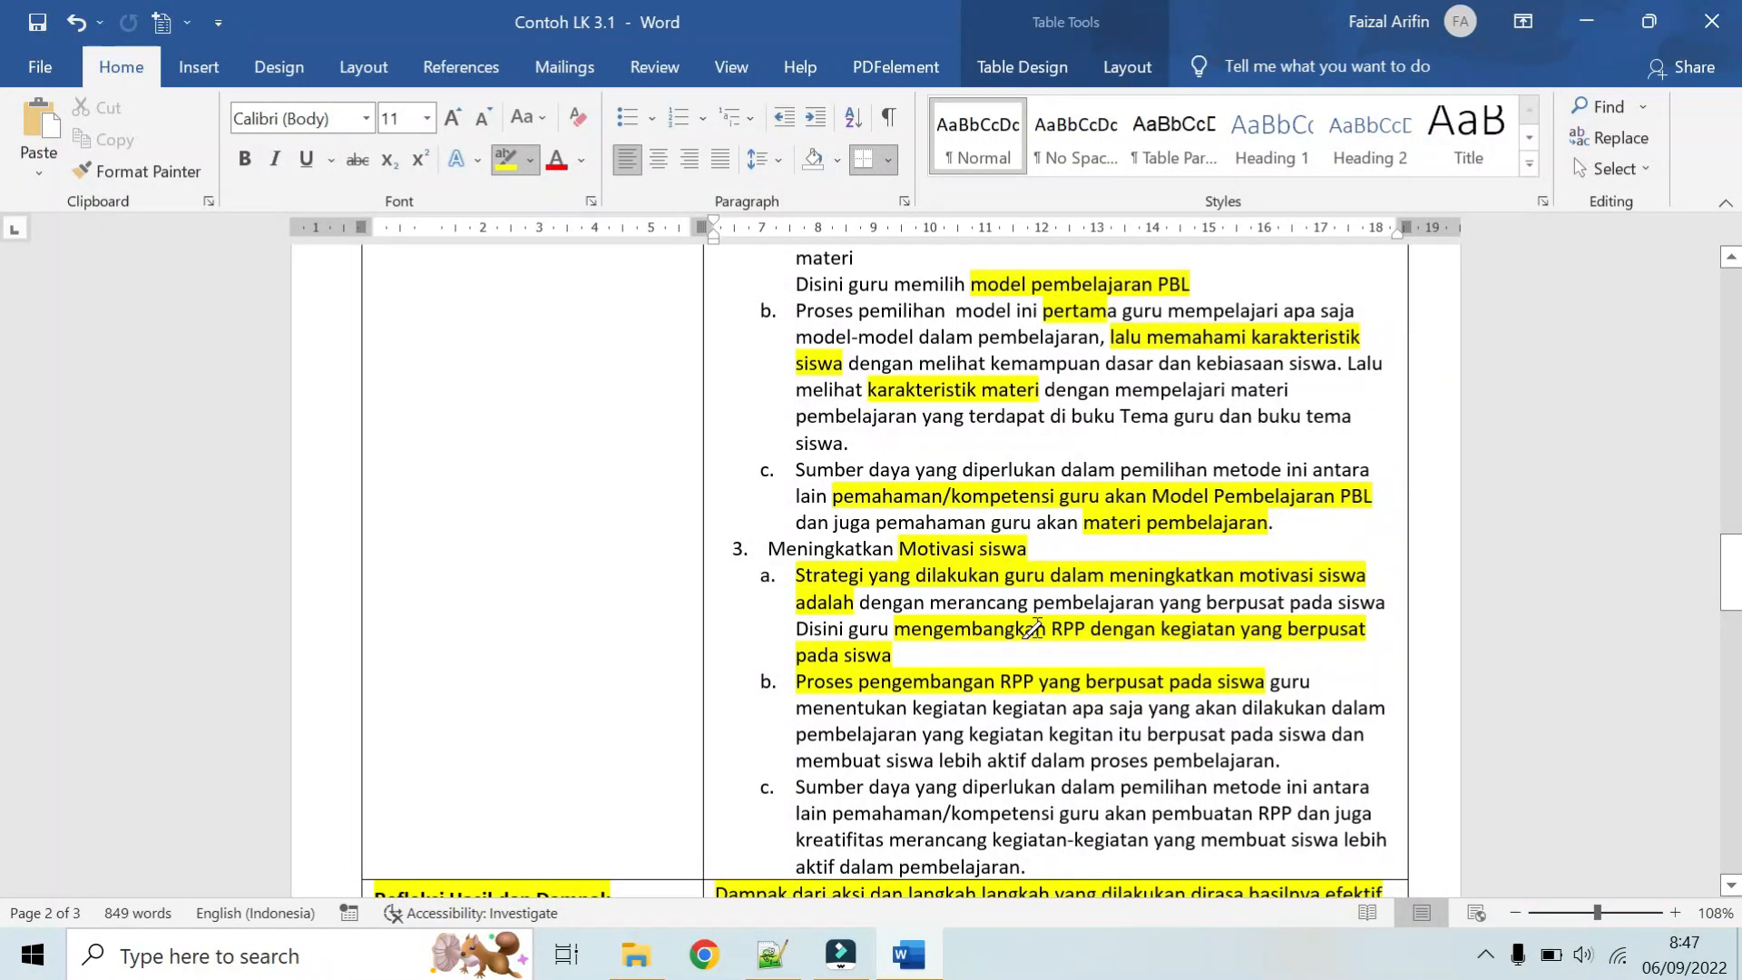
{"action": "scroll", "coordinate": [1033, 626], "scroll_direction": "down", "scroll_amount": 14}
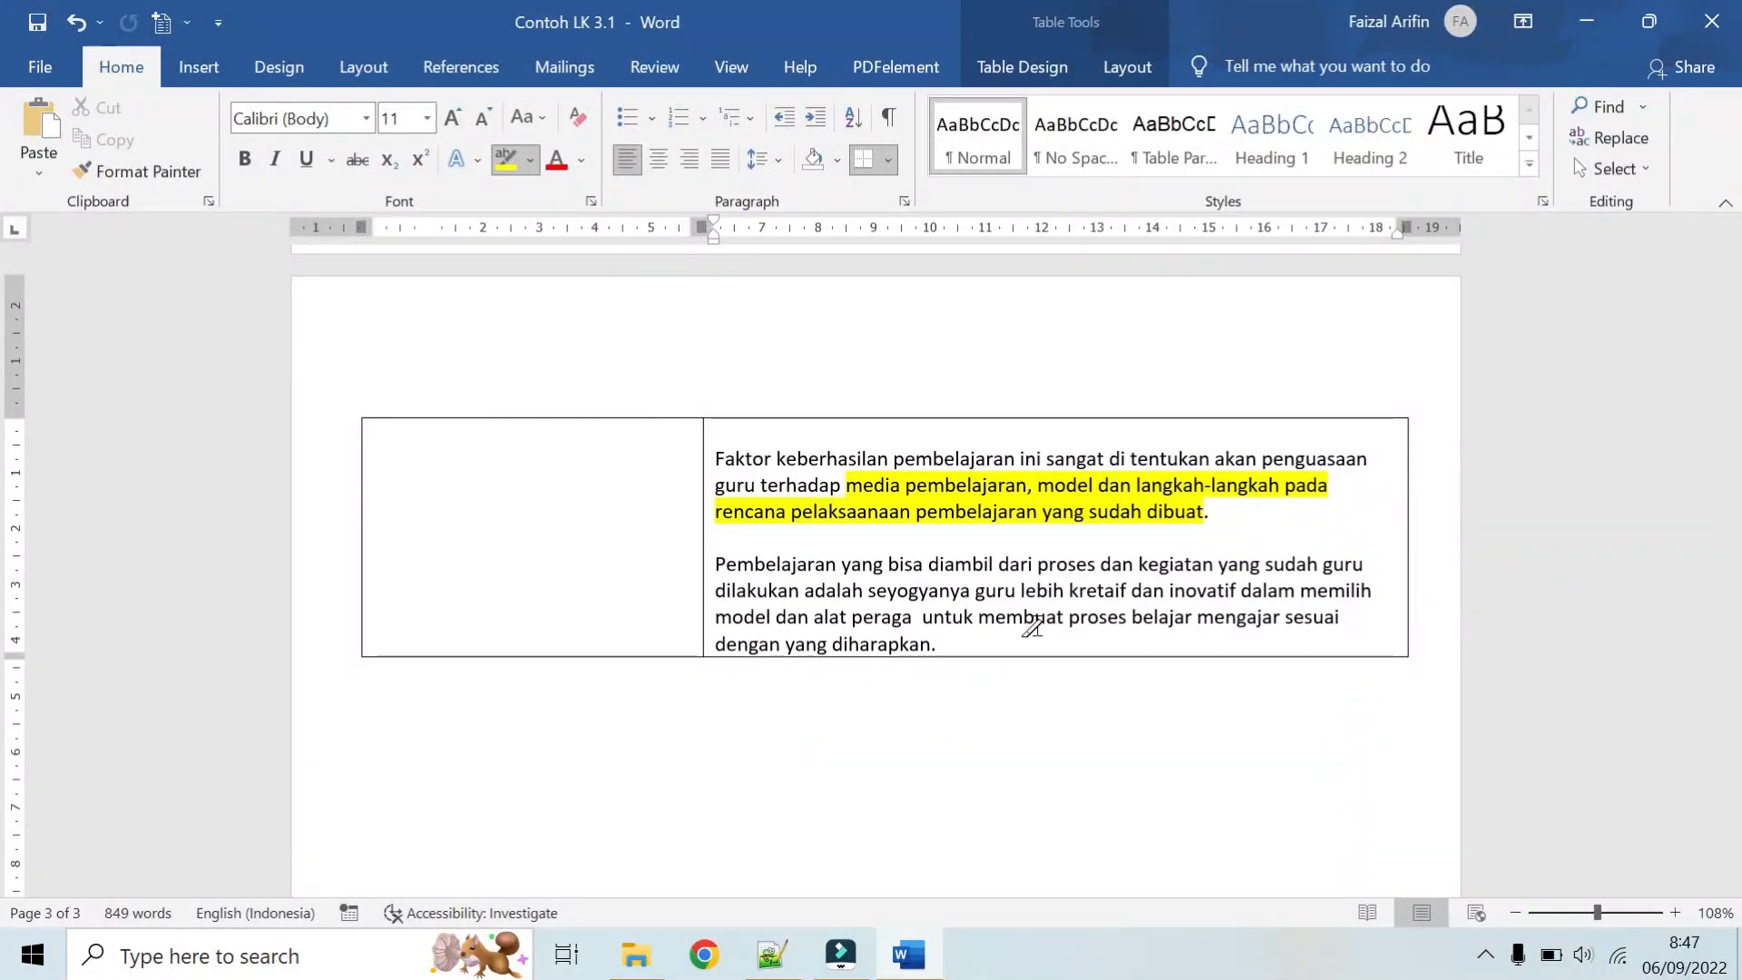
Step: Highlight the lesson learned in the last Refleksi paragraph, from "seyogyanya guru lebih kretaif dan inovatif" through "dengan yang diharapkan."
{"action": "scroll", "coordinate": [1031, 626], "scroll_direction": "up", "scroll_amount": 5}
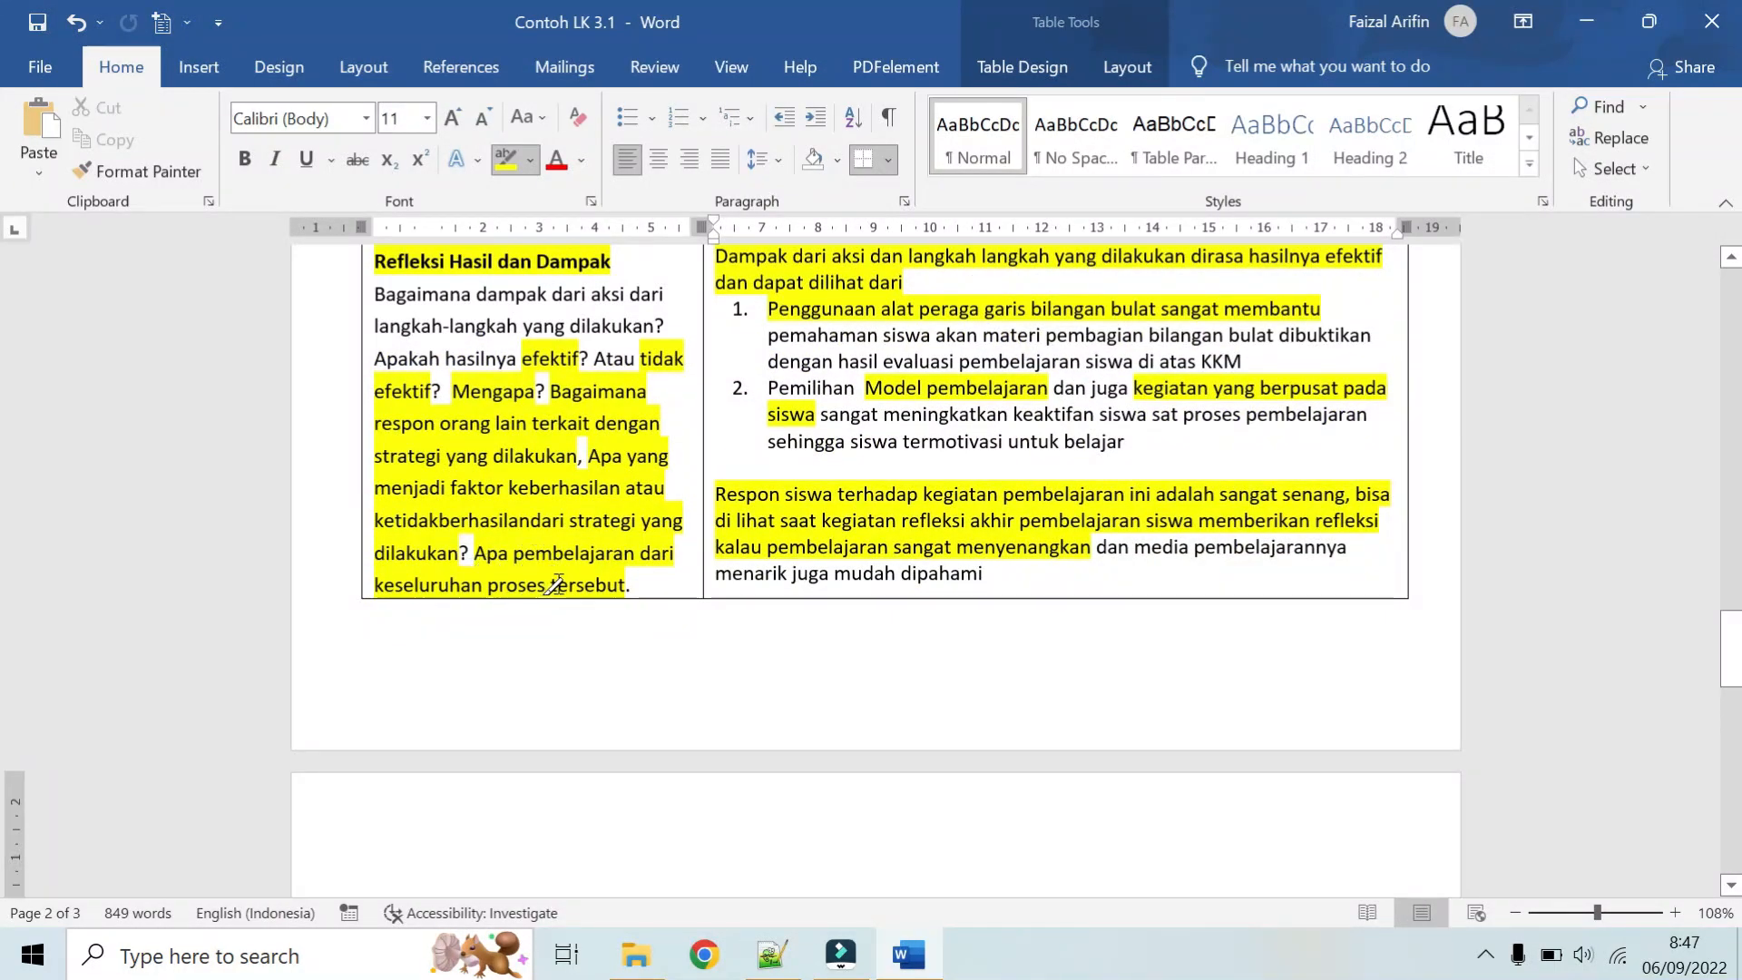
{"action": "scroll", "coordinate": [640, 578], "scroll_direction": "down", "scroll_amount": 3}
{"action": "scroll", "coordinate": [640, 578], "scroll_direction": "down", "scroll_amount": 5}
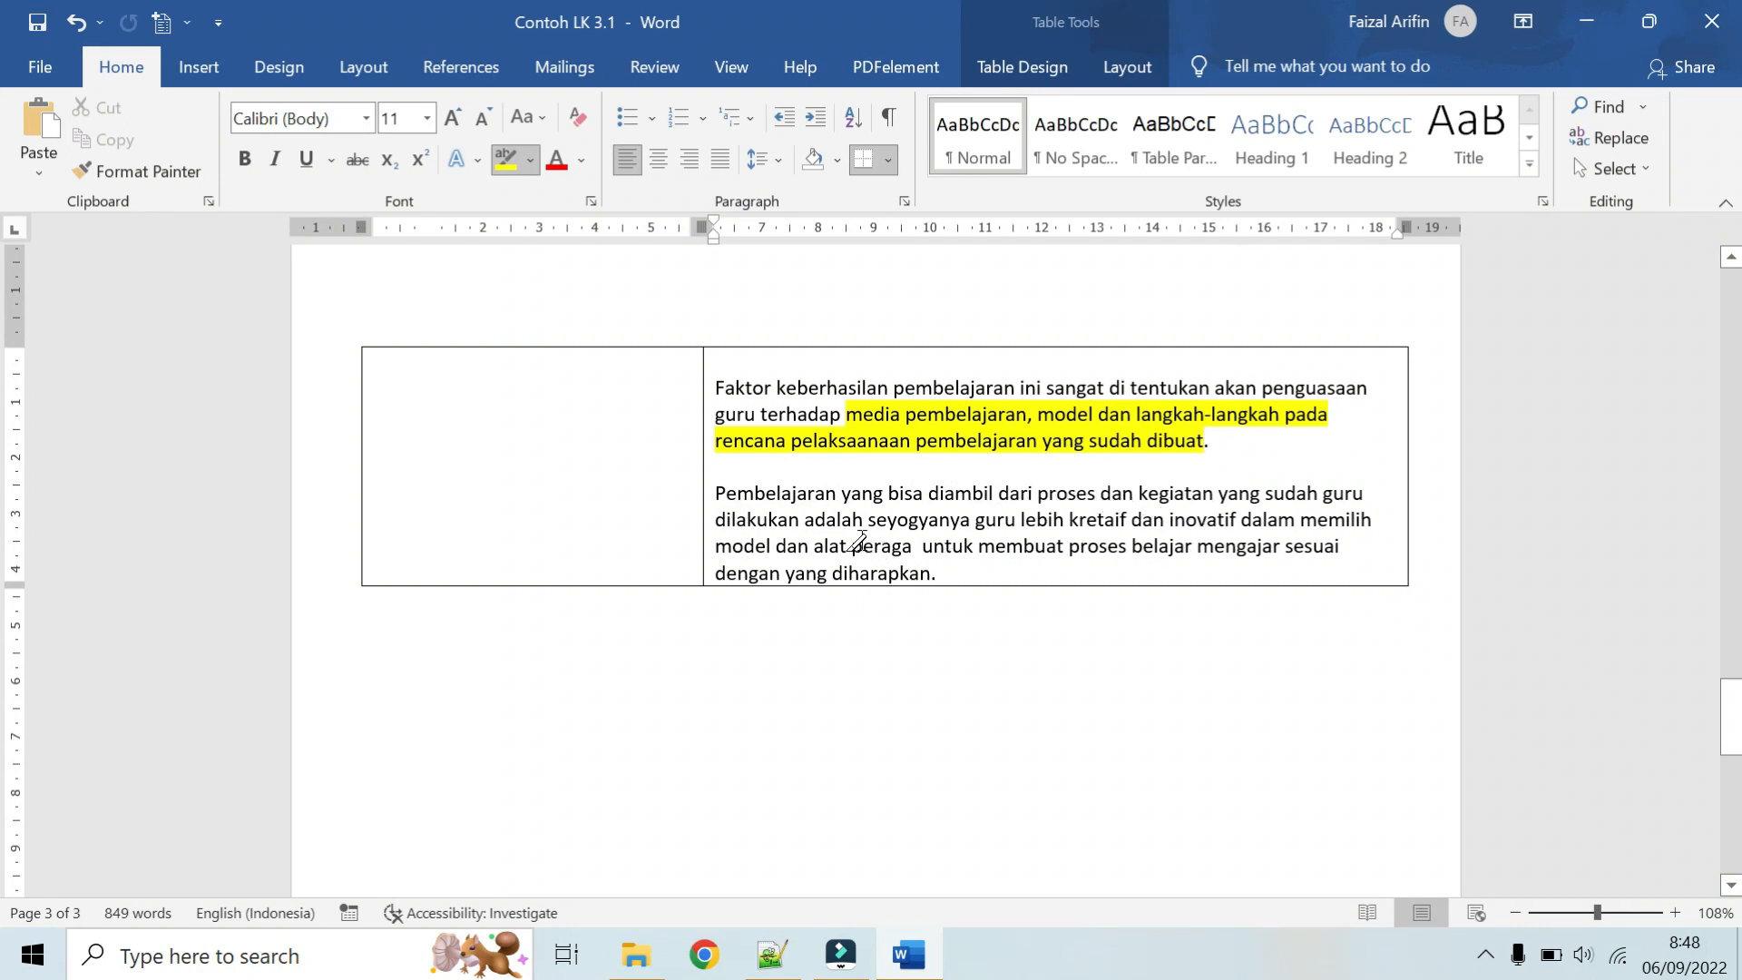
{"action": "mouse_move", "coordinate": [869, 521]}
{"action": "left_mouse_down"}
{"action": "mouse_move", "coordinate": [1120, 544]}
{"action": "mouse_move", "coordinate": [1157, 522]}
{"action": "mouse_move", "coordinate": [1372, 525]}
{"action": "mouse_move", "coordinate": [812, 549]}
{"action": "mouse_move", "coordinate": [943, 574]}
{"action": "mouse_move", "coordinate": [894, 558]}
{"action": "mouse_move", "coordinate": [1198, 544]}
{"action": "mouse_move", "coordinate": [1116, 564]}
{"action": "left_mouse_up"}
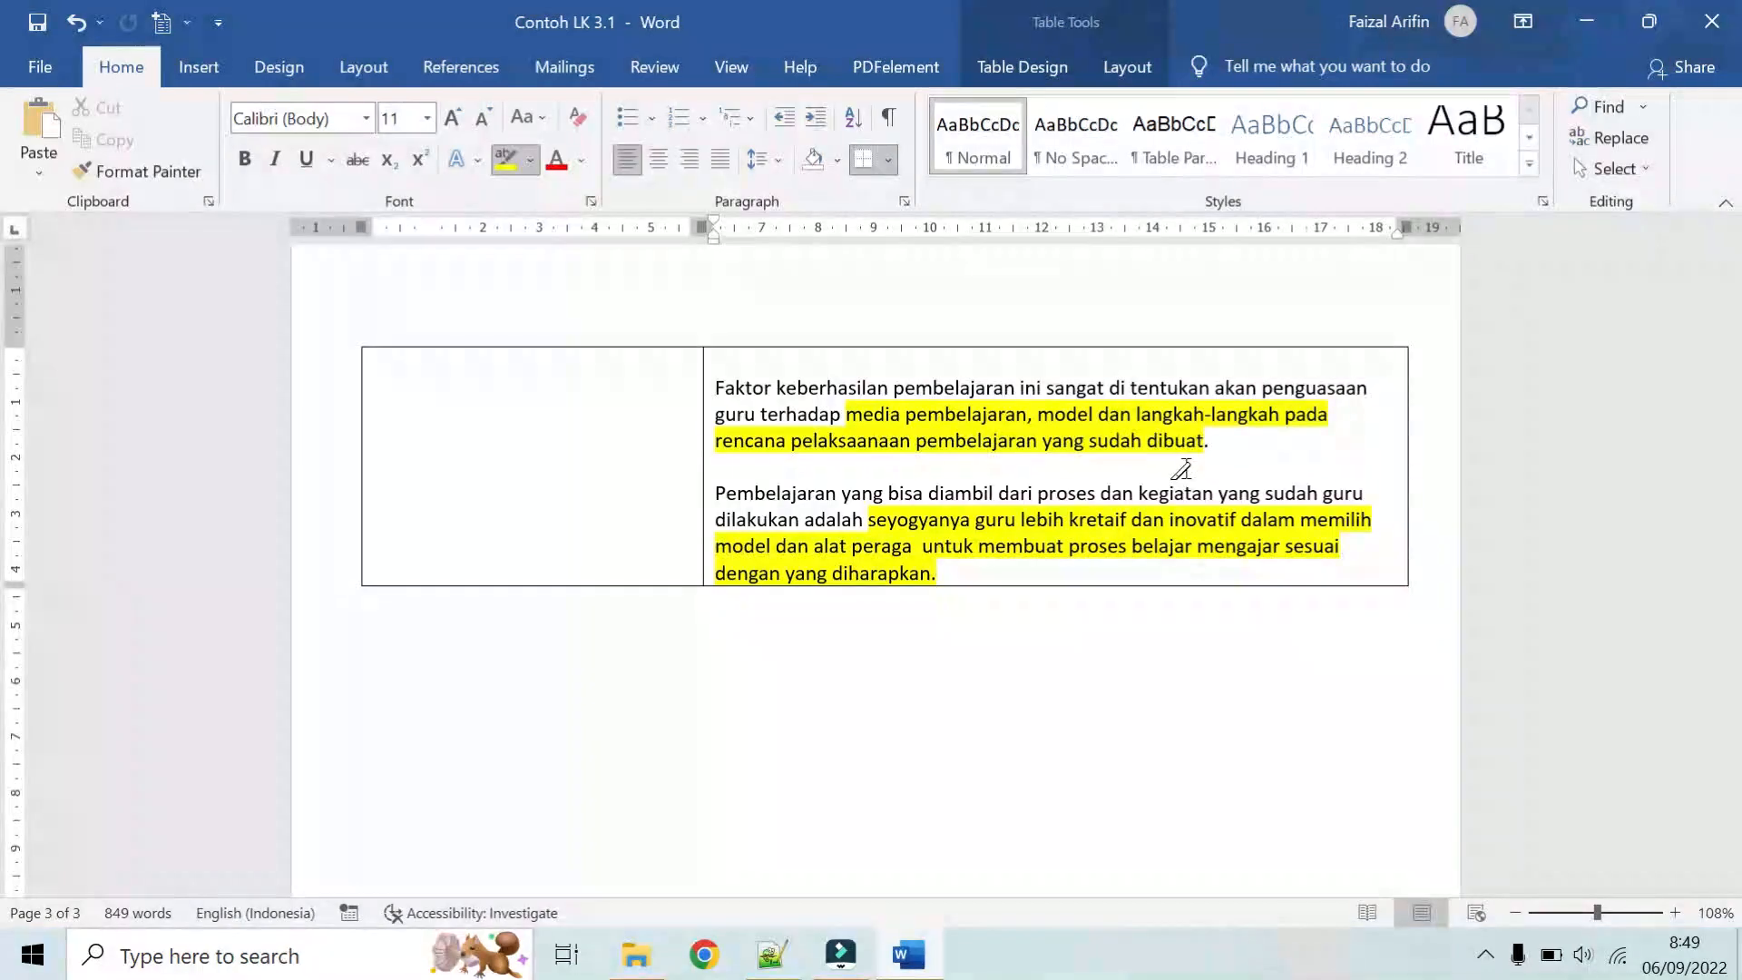
Step: Look back over the highlighted worksheet from the last Refleksi paragraph to the "LK 3.1 Menyusun Best Practice" heading
{"action": "scroll", "coordinate": [1043, 545], "scroll_direction": "down", "scroll_amount": 2}
{"action": "scroll", "coordinate": [898, 521], "scroll_direction": "up", "scroll_amount": 6}
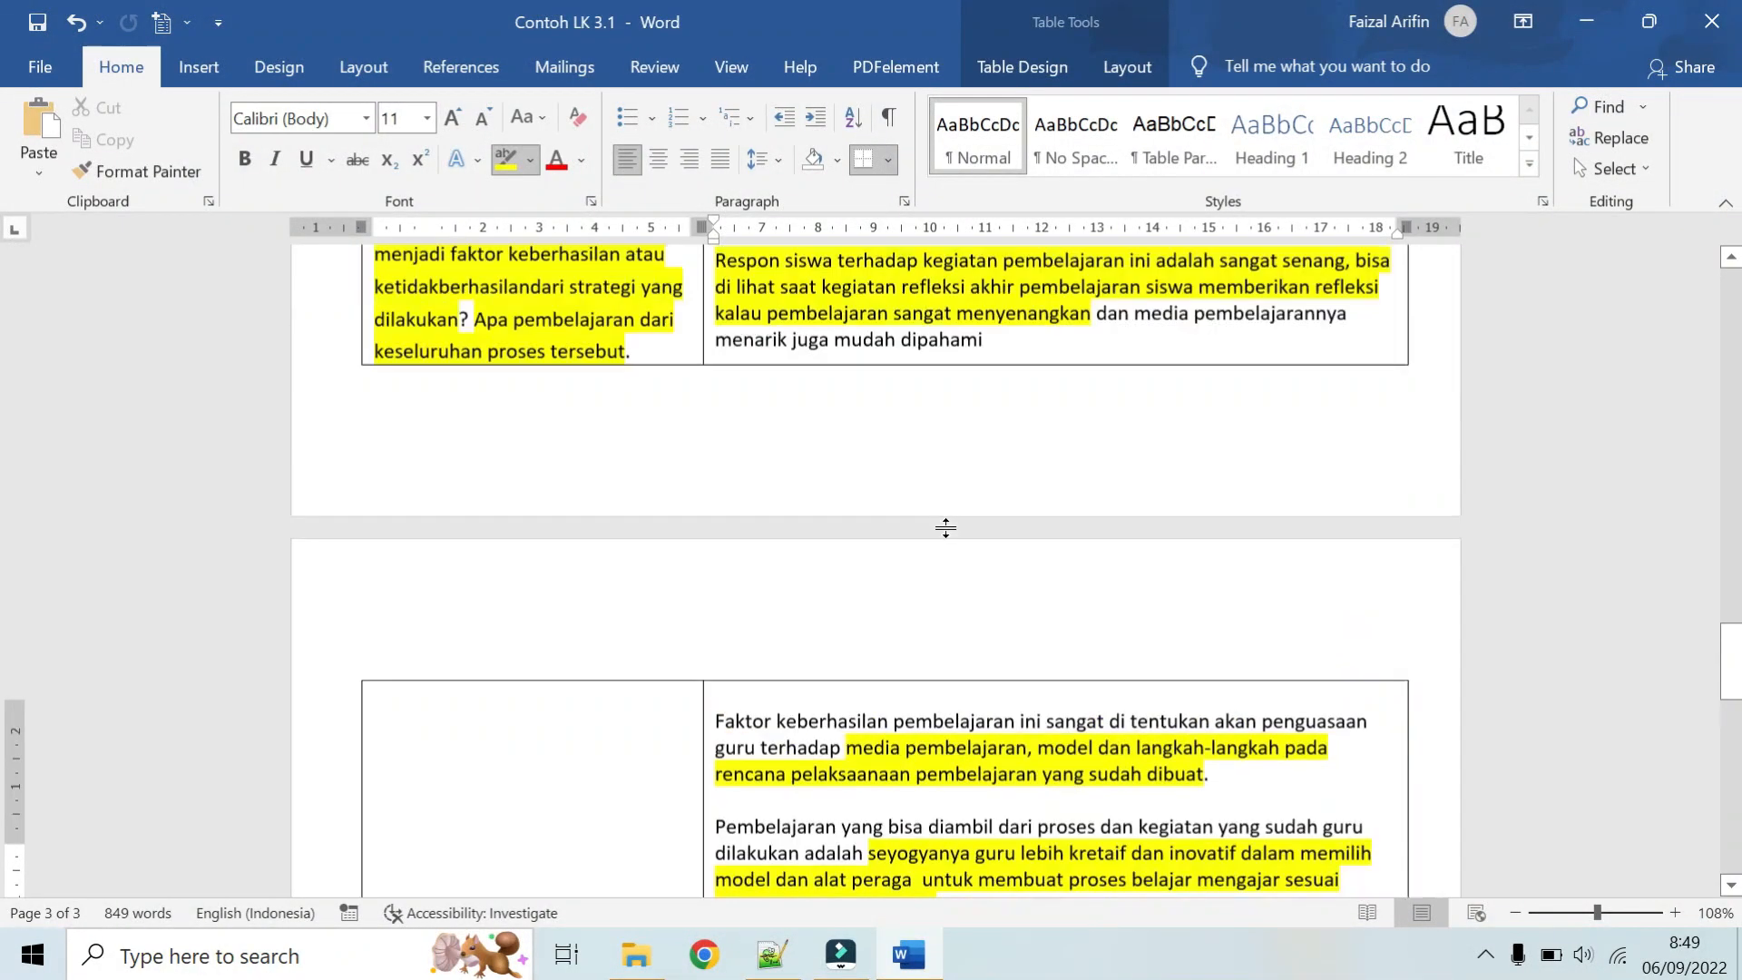
{"action": "scroll", "coordinate": [945, 528], "scroll_direction": "up", "scroll_amount": 20}
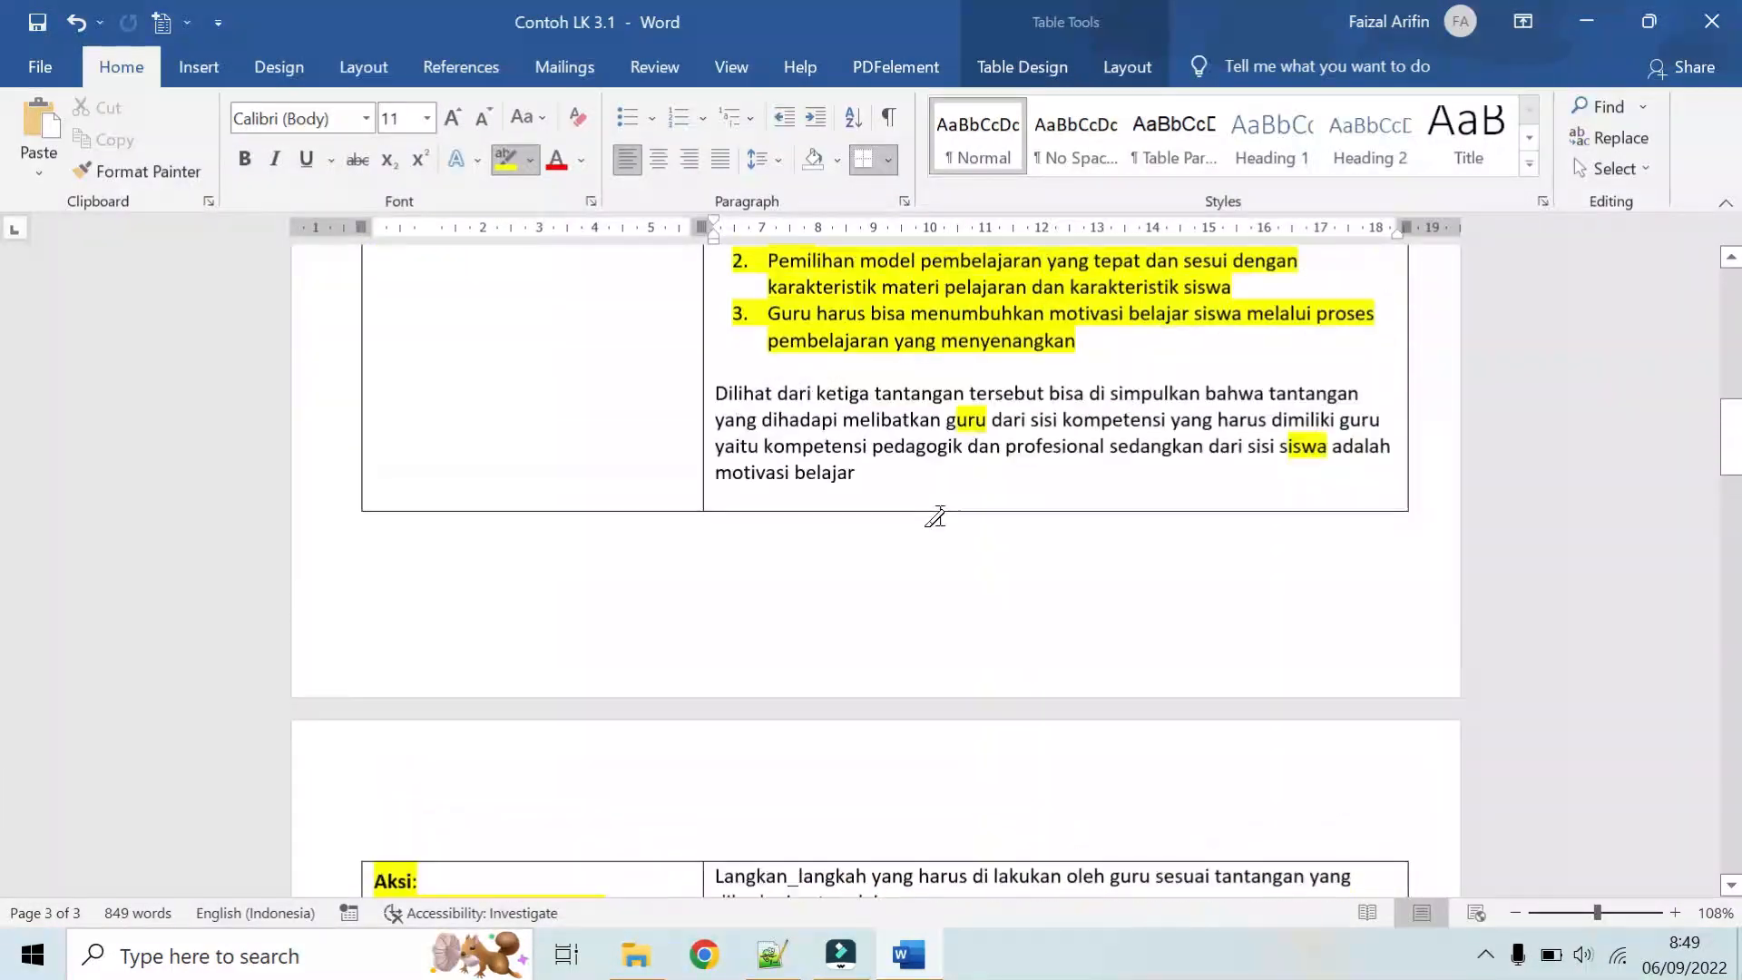
{"action": "scroll", "coordinate": [936, 516], "scroll_direction": "up", "scroll_amount": 20}
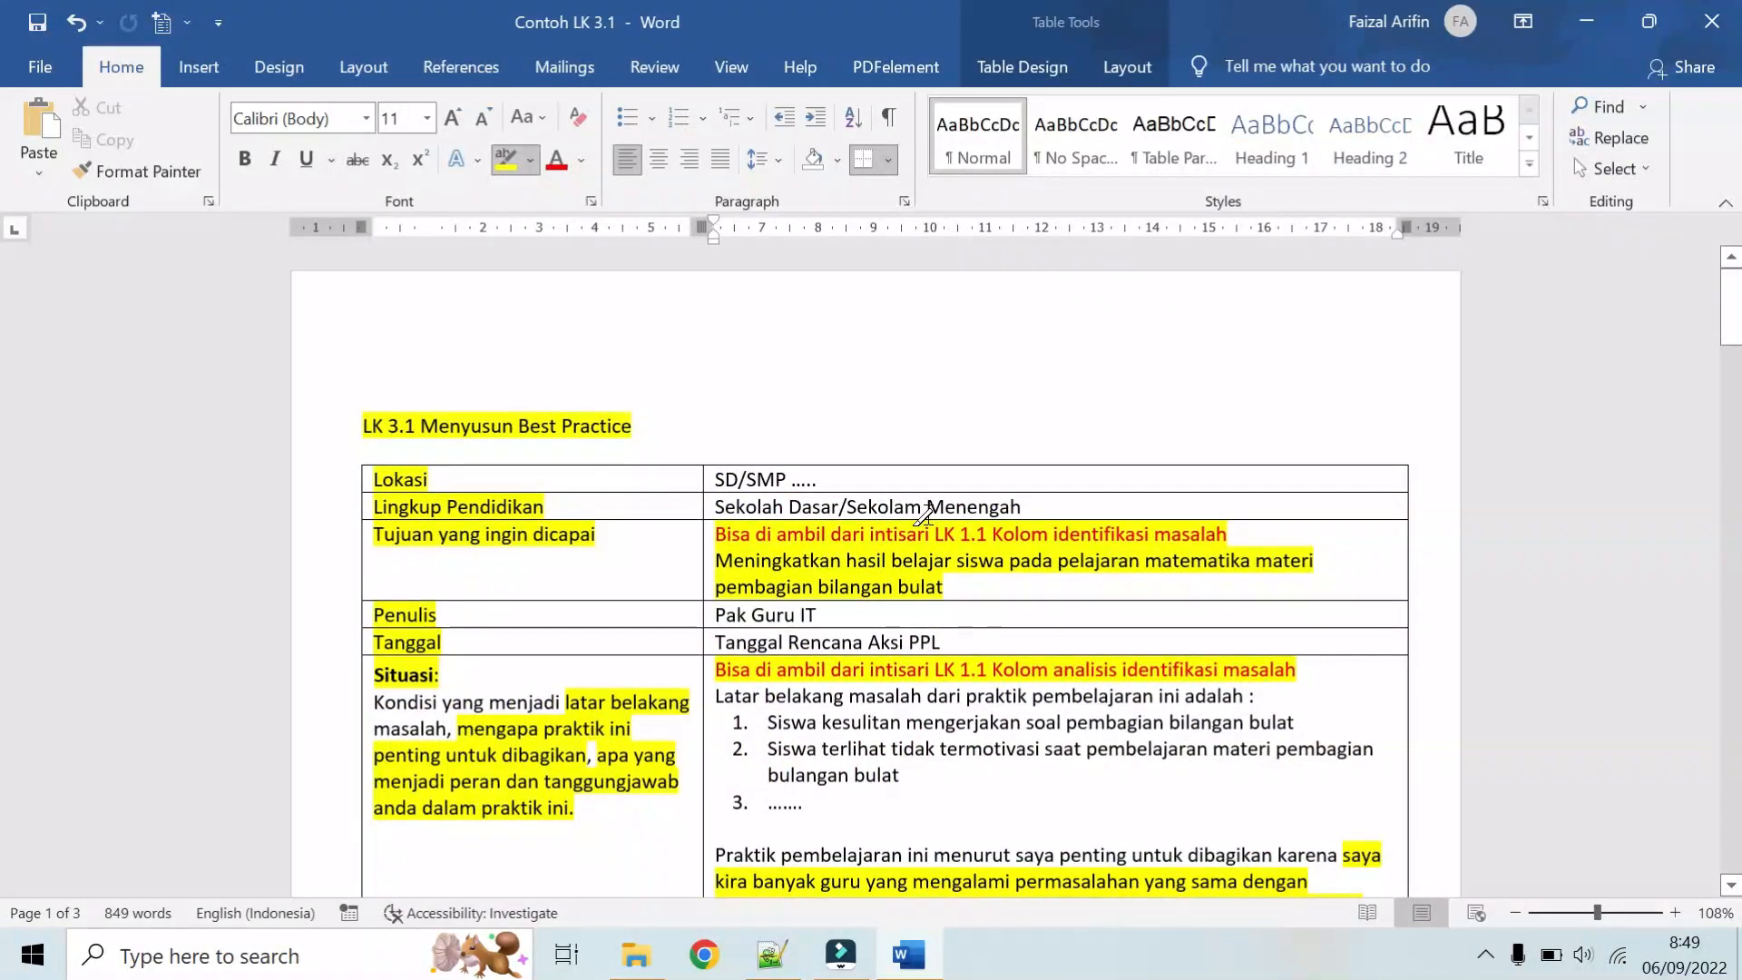